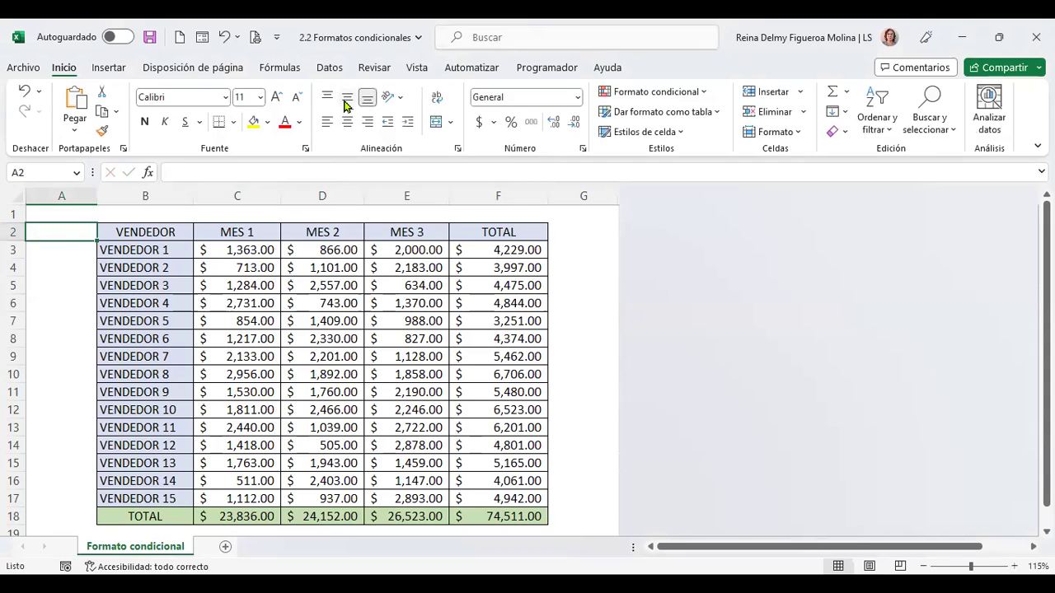
Copy the VENDEDOR header from B2 into cell A2
{"action": "key", "text": "Right"}
{"action": "key", "text": "Down"}
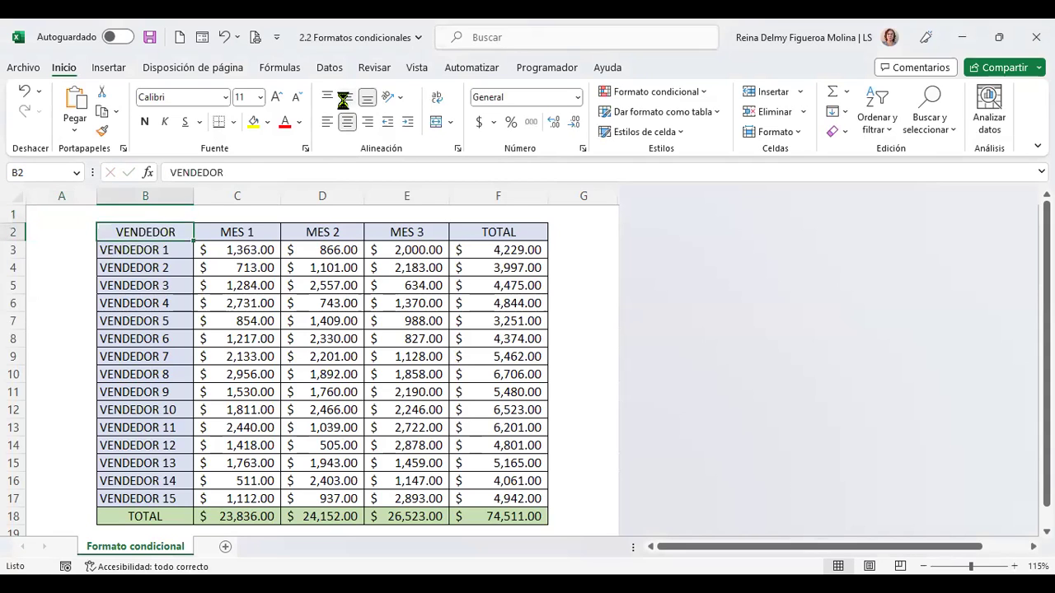
{"action": "key", "text": "ctrl+c"}
{"action": "key", "text": "Left"}
{"action": "key", "text": "Return"}
{"action": "key", "text": "Return"}
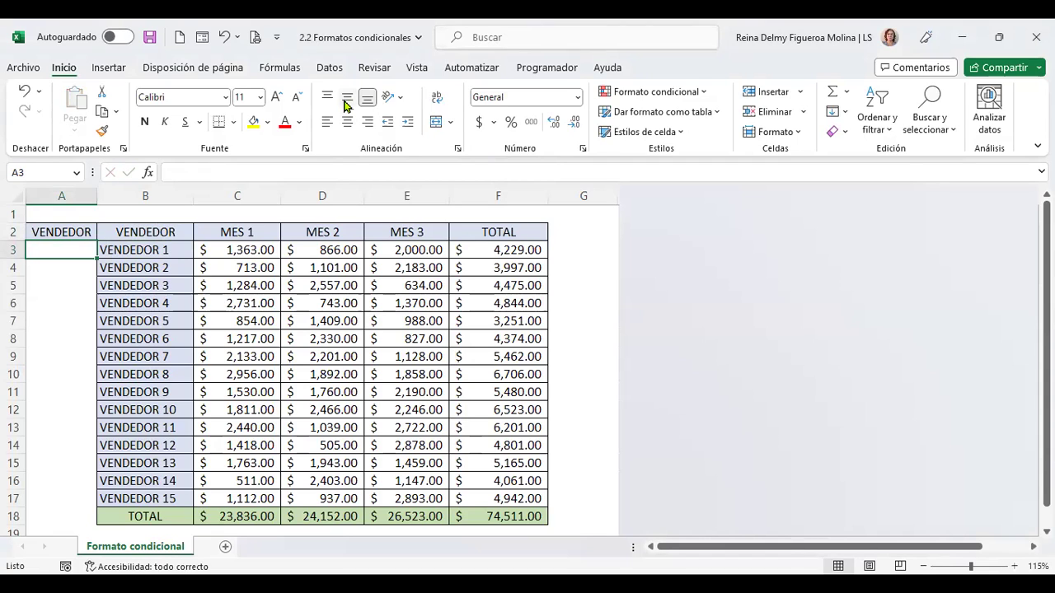
Enter the date 1/11/2022 in A3 and fill the daily series down to A7
{"action": "type", "text": "1/11/2022"}
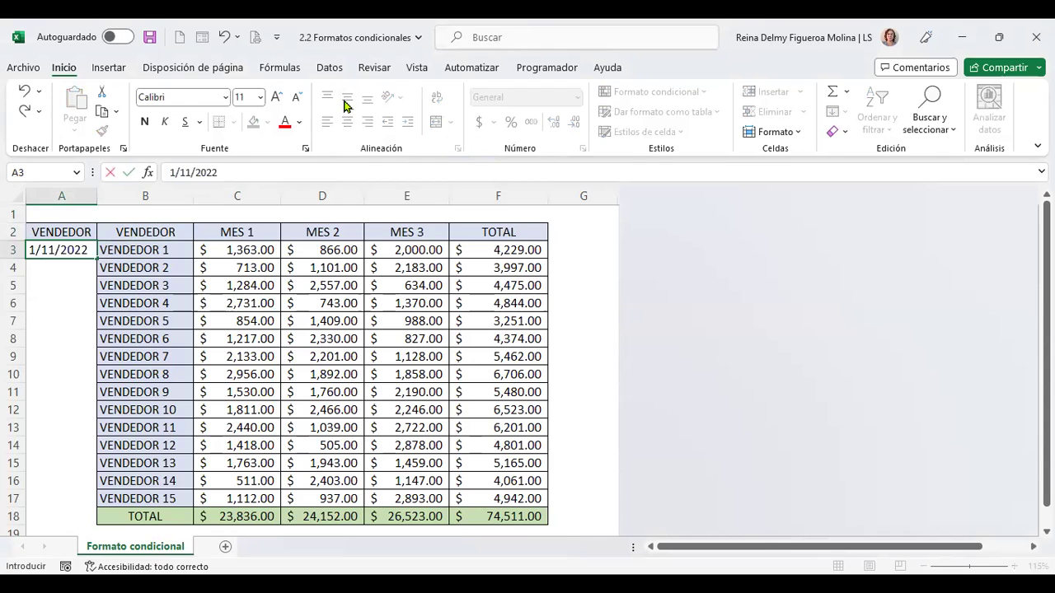
{"action": "key", "text": "ctrl+Return"}
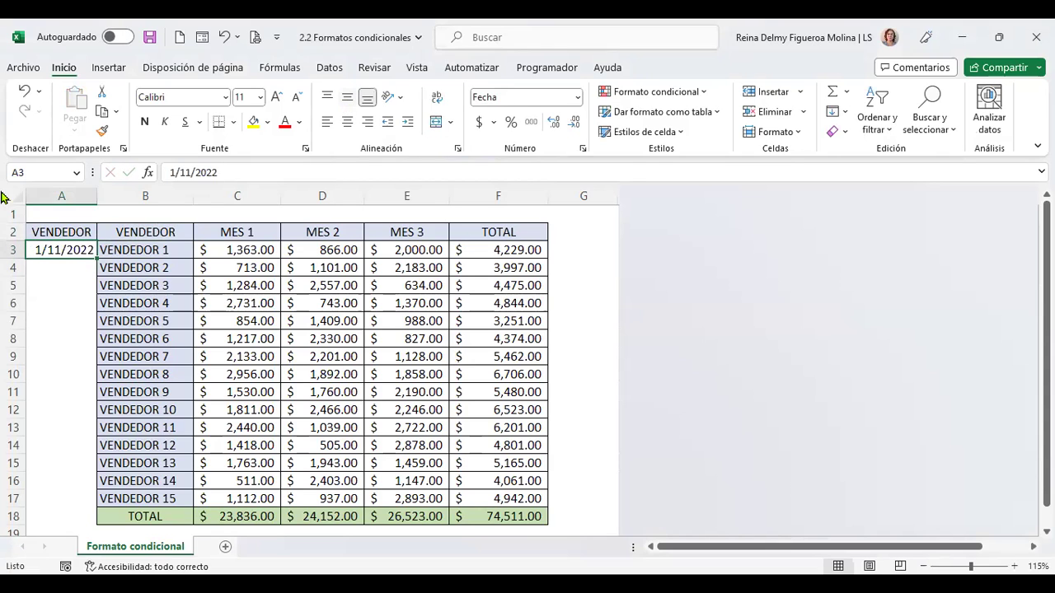
{"action": "left_click_drag", "start_coordinate": [96, 258], "coordinate": [82, 326]}
Enter the date 15/2/2023 in A8 and fill the daily series down to A13
{"action": "left_click", "coordinate": [80, 341]}
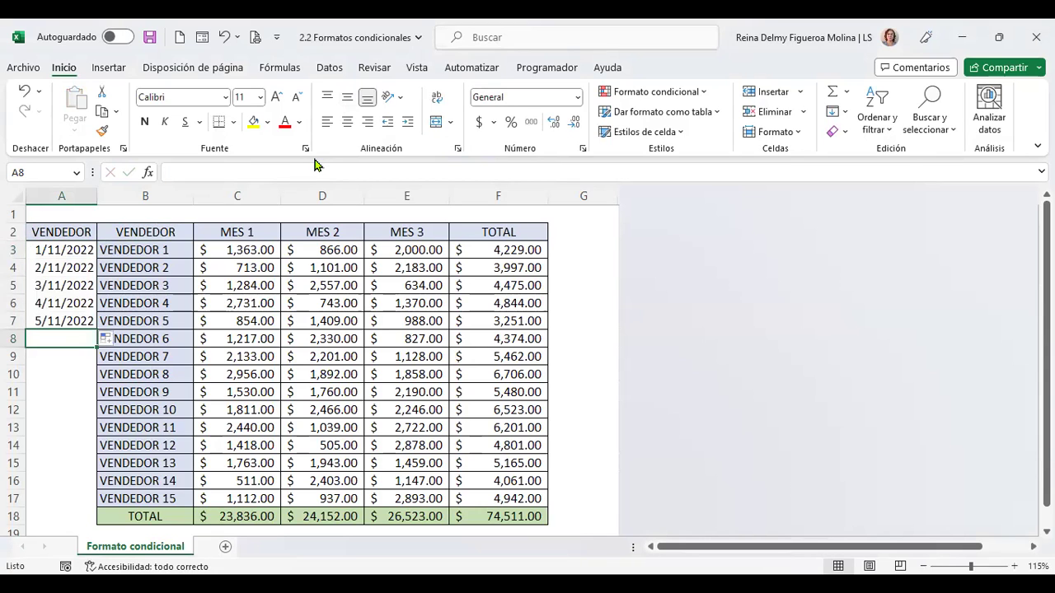
{"action": "type", "text": "15/2/"}
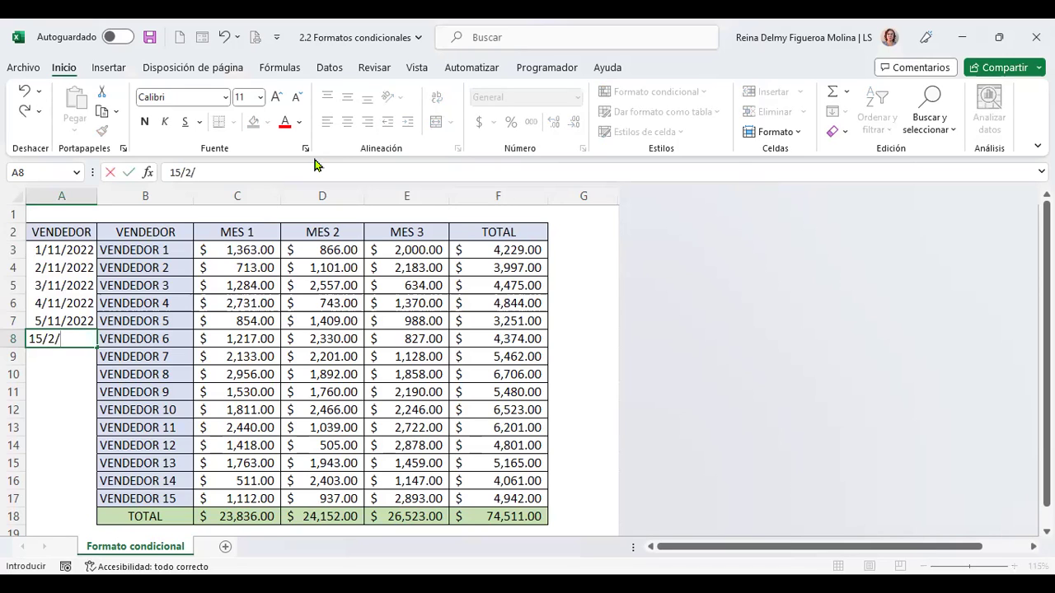
{"action": "type", "text": "2023"}
{"action": "key", "text": "Return"}
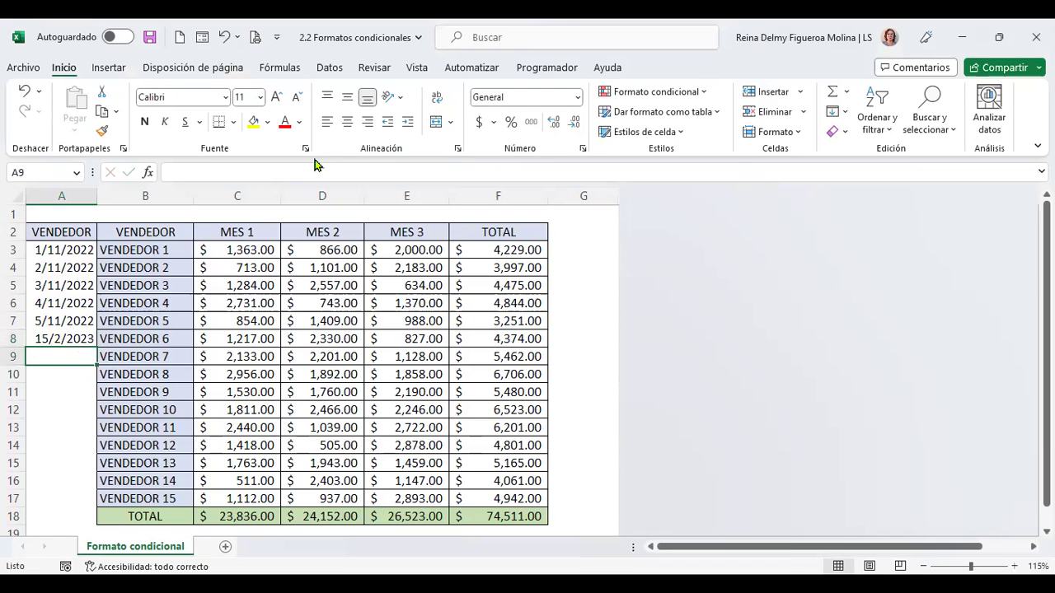
{"action": "left_click", "coordinate": [67, 338]}
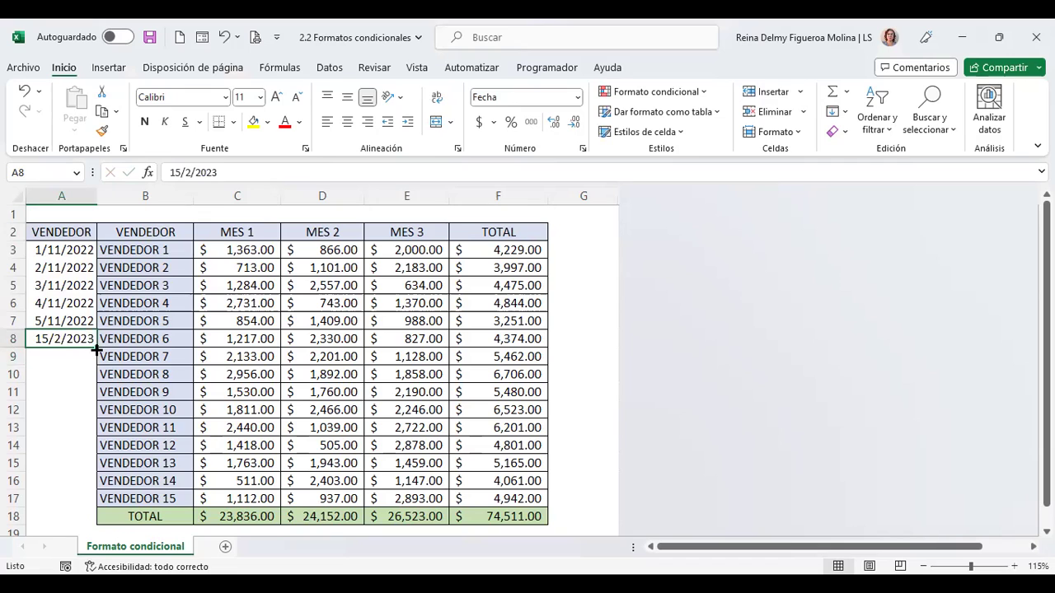
{"action": "left_click_drag", "start_coordinate": [83, 430], "coordinate": [83, 431]}
Enter the date 22/2/2023 in A14 and fill the daily series down to A16
{"action": "left_click", "coordinate": [74, 444]}
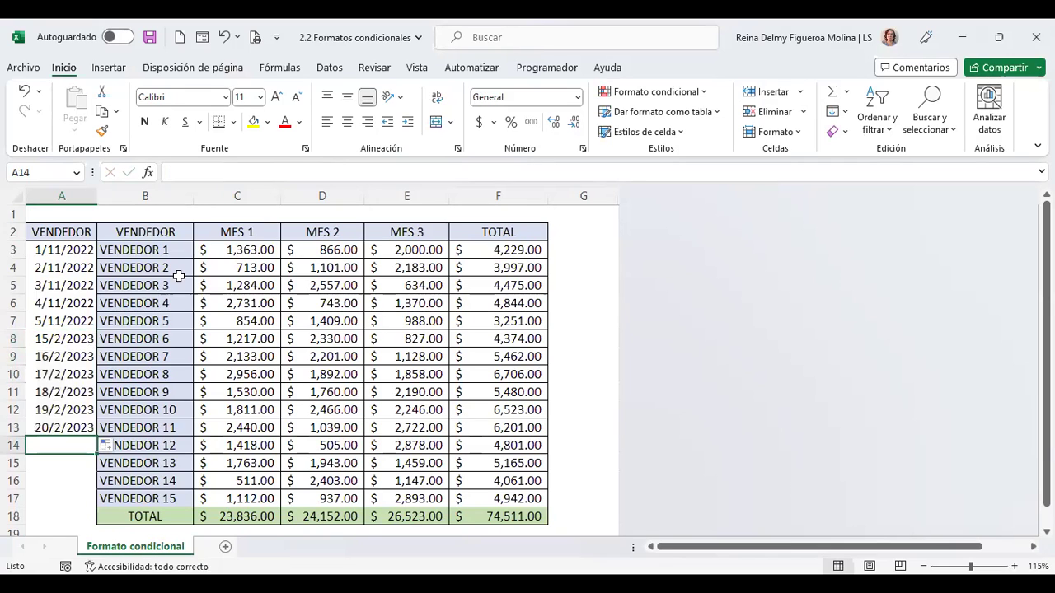
{"action": "type", "text": "22/"}
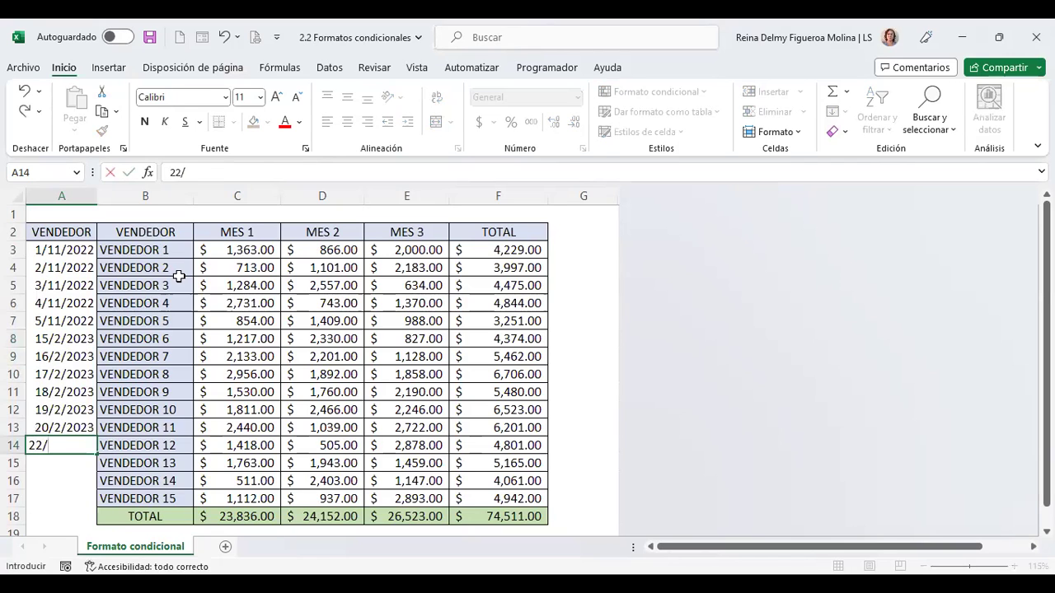
{"action": "type", "text": "2"}
{"action": "type", "text": "/2023"}
{"action": "key", "text": "Return"}
{"action": "left_click", "coordinate": [66, 446]}
{"action": "left_click_drag", "start_coordinate": [95, 461], "coordinate": [87, 488]}
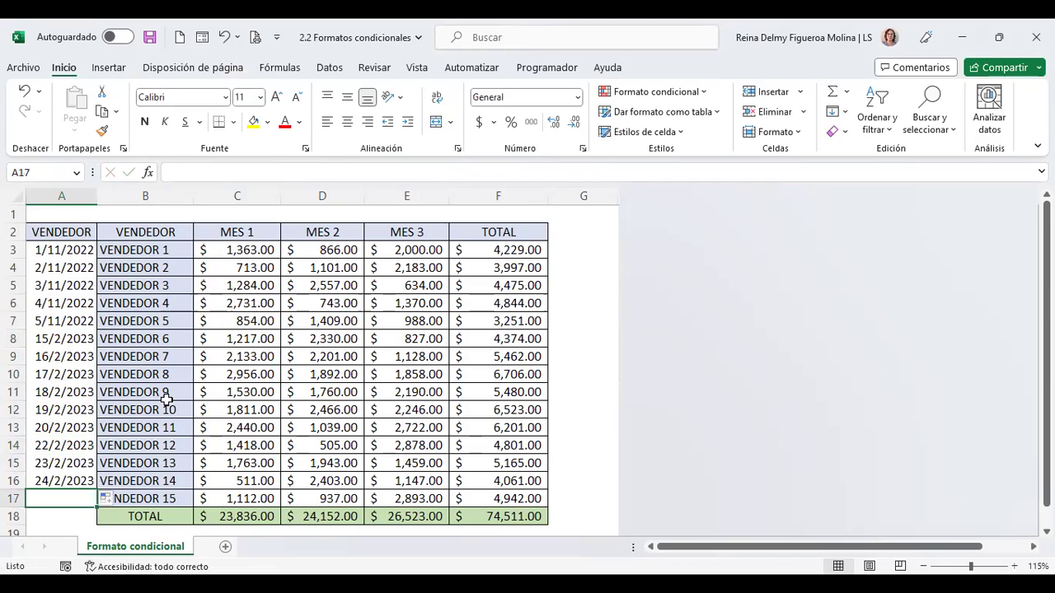
Enter the date 22/3/2023 in A17 and extend the daily series to A18
{"action": "type", "text": "22/3"}
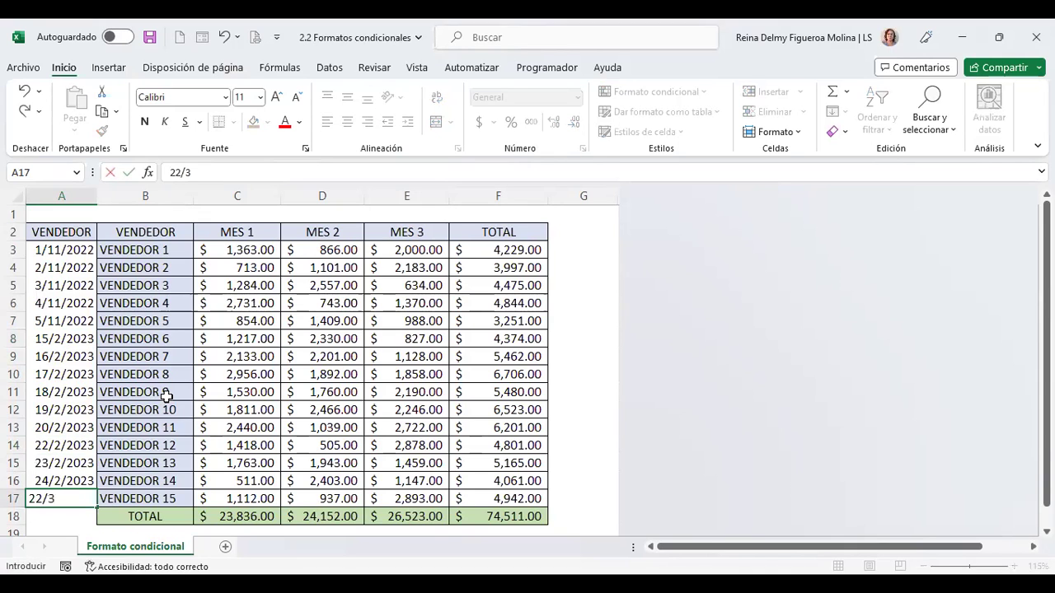
{"action": "type", "text": "/2023"}
{"action": "key", "text": "Return"}
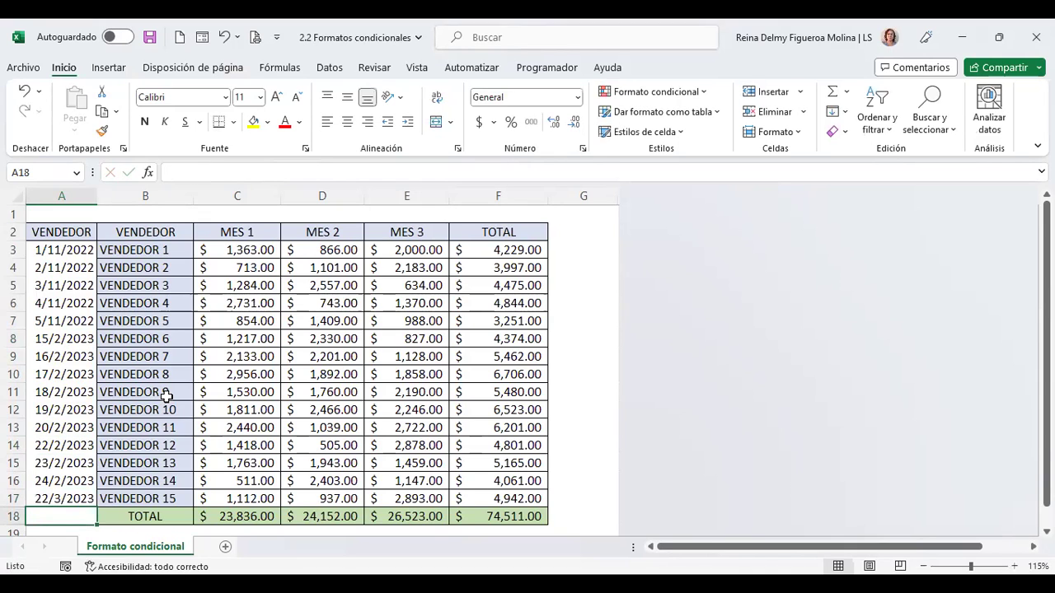
{"action": "left_click", "coordinate": [68, 497]}
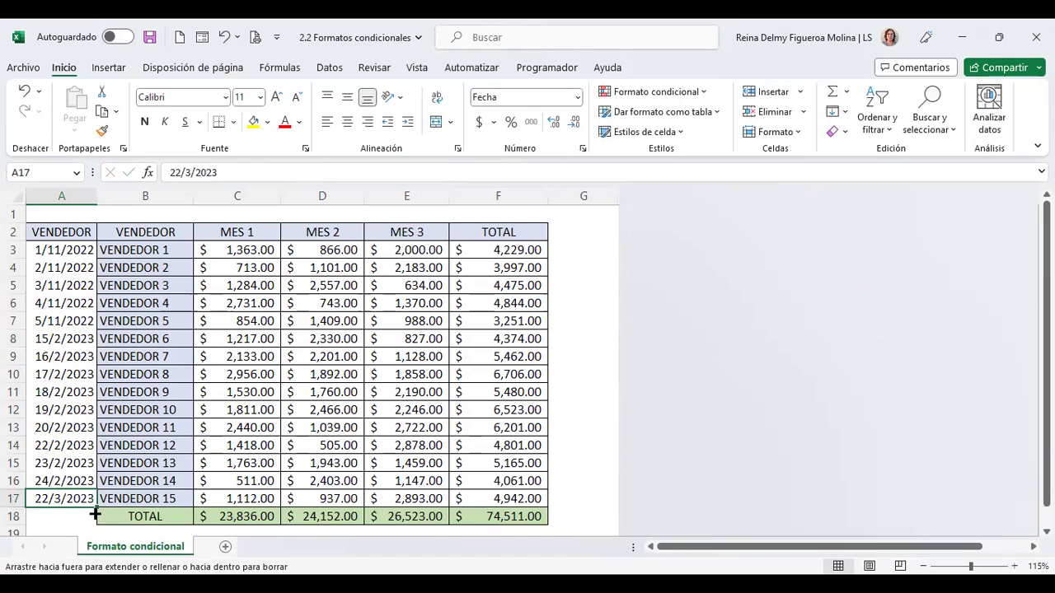
{"action": "left_click_drag", "start_coordinate": [94, 514], "coordinate": [95, 521]}
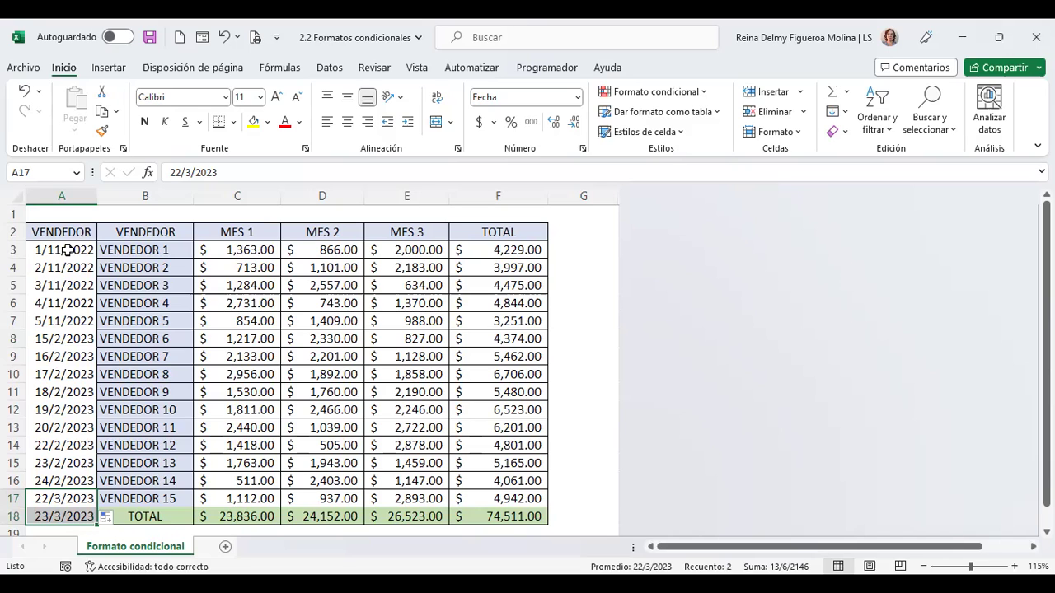
Preview a Between highlighting rule on A3:A18 for dates from 1/11/2022 to 30/11/2022, and cancel it without applying
{"action": "left_click_drag", "start_coordinate": [68, 249], "coordinate": [72, 516]}
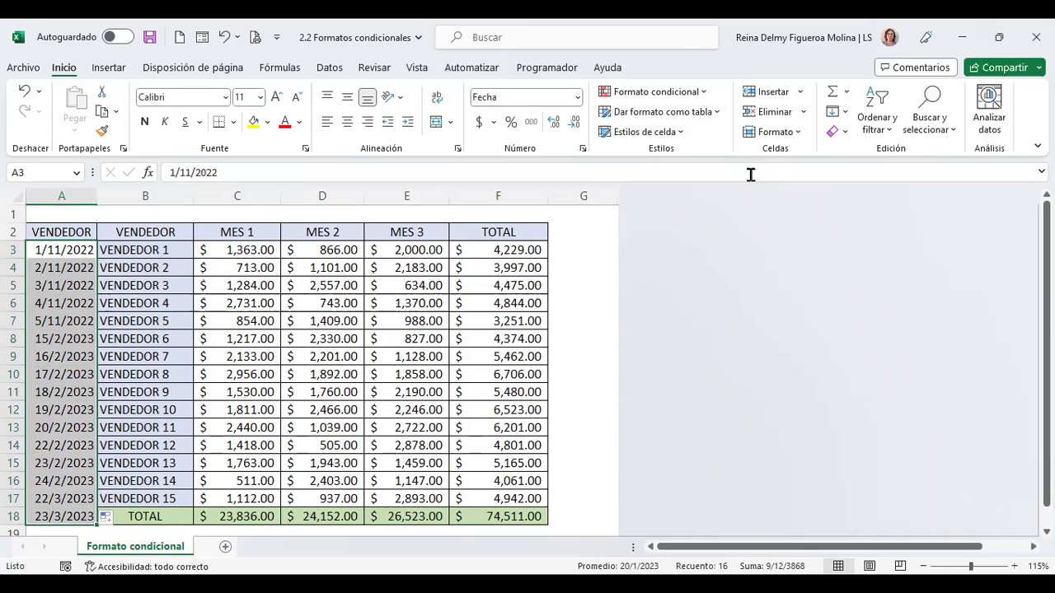
{"action": "left_click", "coordinate": [705, 93]}
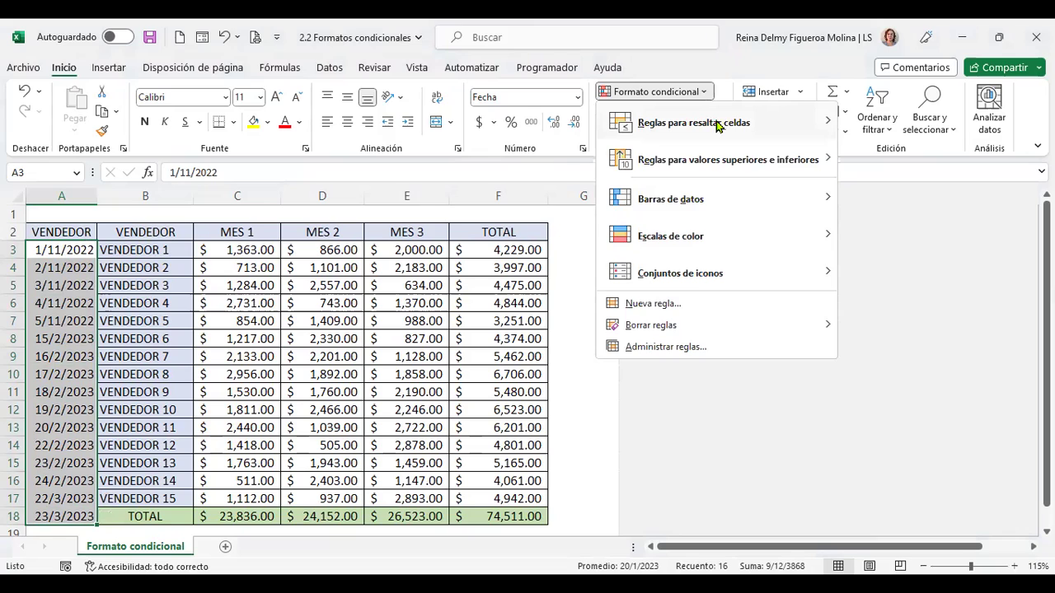
{"action": "mouse_move", "coordinate": [718, 126]}
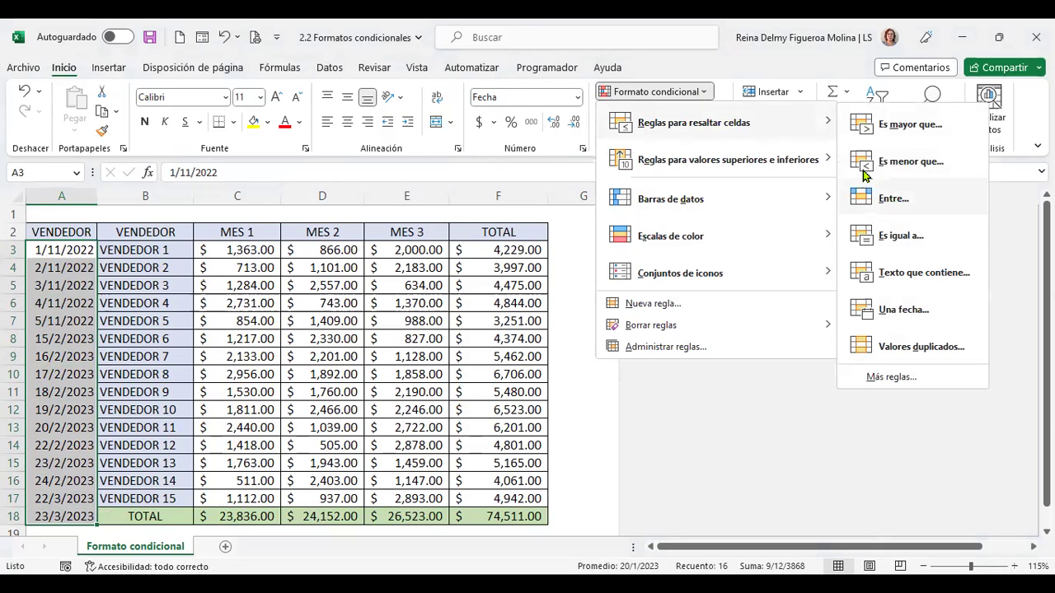
{"action": "left_click", "coordinate": [882, 199]}
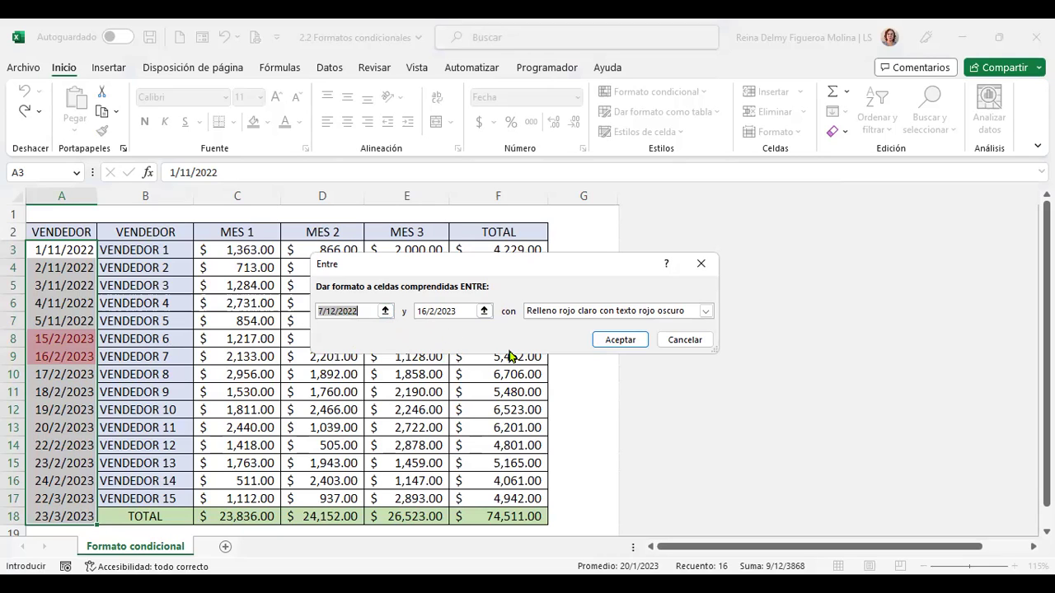
{"action": "type", "text": "1/1"}
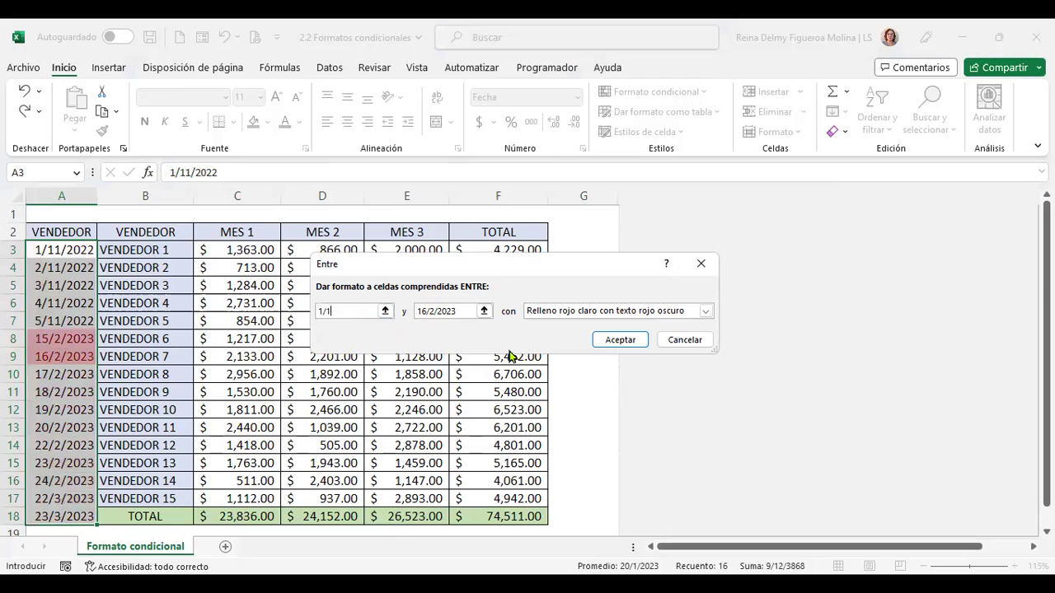
{"action": "type", "text": "1/2022"}
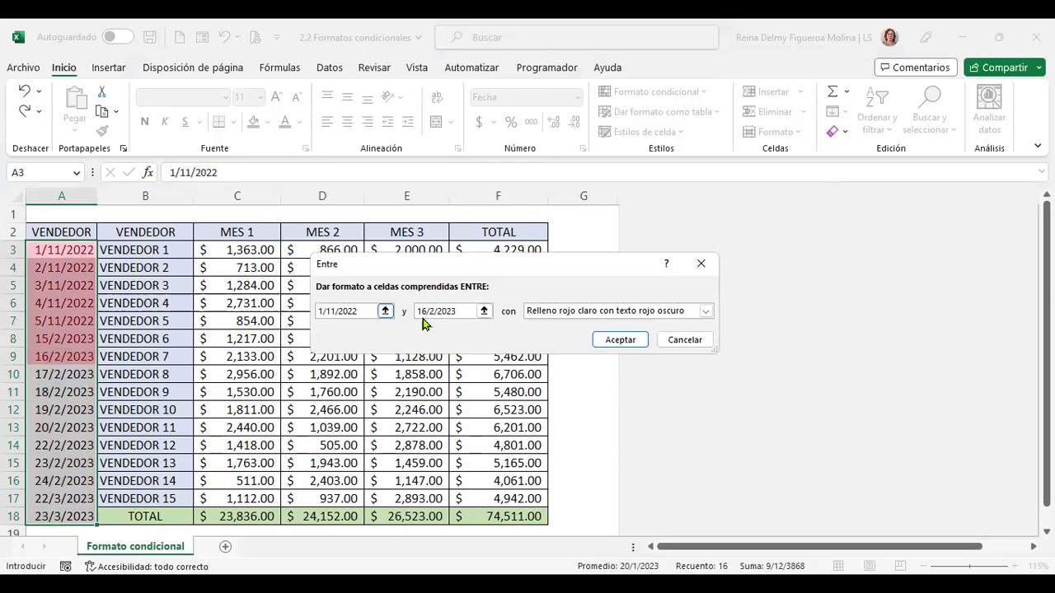
{"action": "left_click_drag", "start_coordinate": [466, 312], "coordinate": [417, 317]}
{"action": "type", "text": "30/"}
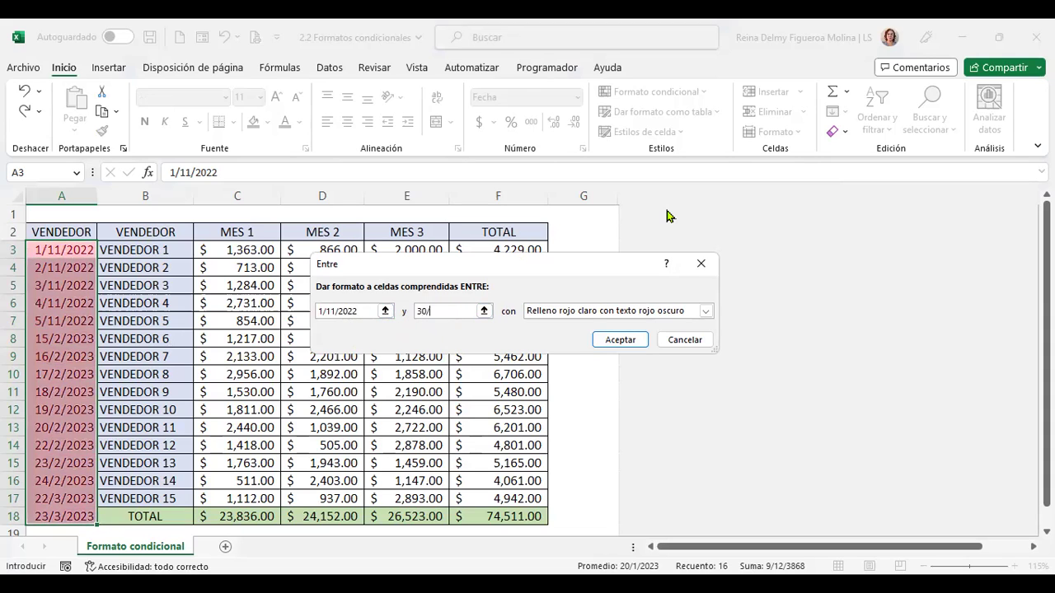
{"action": "type", "text": "11/2023"}
{"action": "key", "text": "BackSpace"}
{"action": "type", "text": "2"}
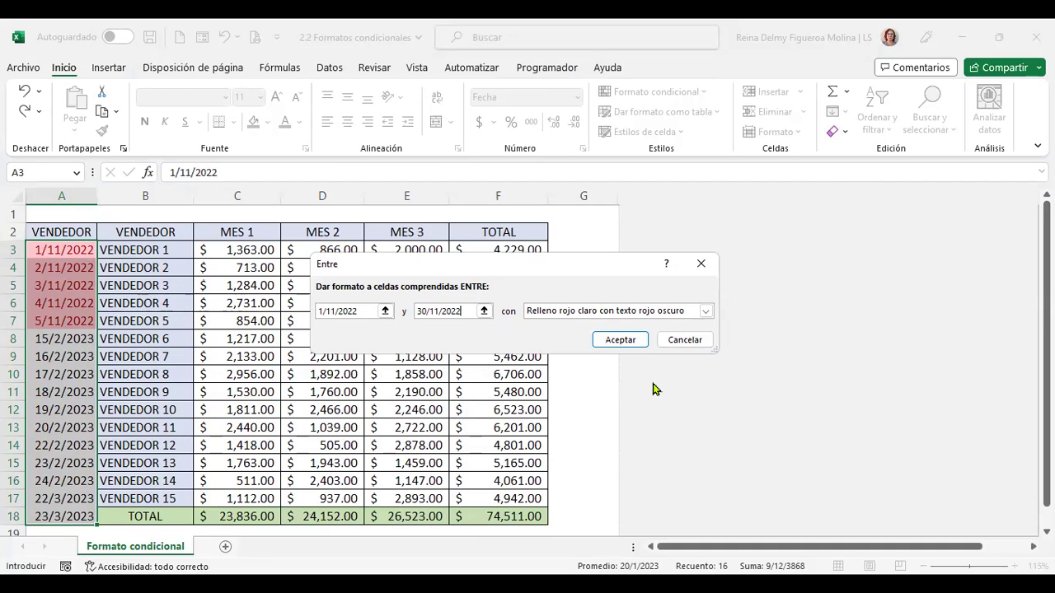
{"action": "left_click", "coordinate": [685, 340]}
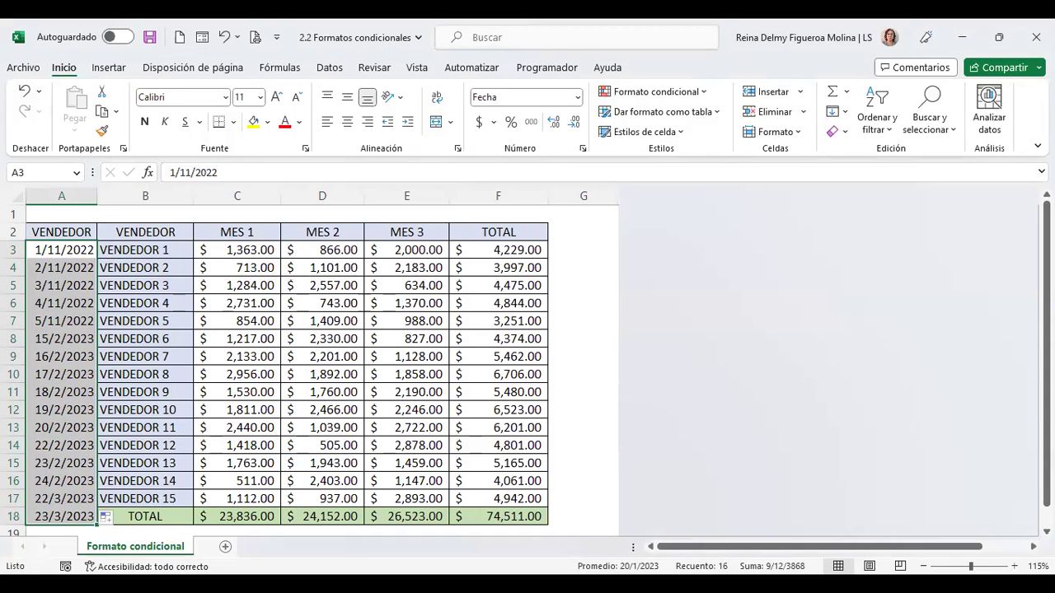
Reopen the Between highlighting rule for the dates in A3:A18 and dismiss it
{"action": "left_click", "coordinate": [709, 92]}
{"action": "mouse_move", "coordinate": [726, 132]}
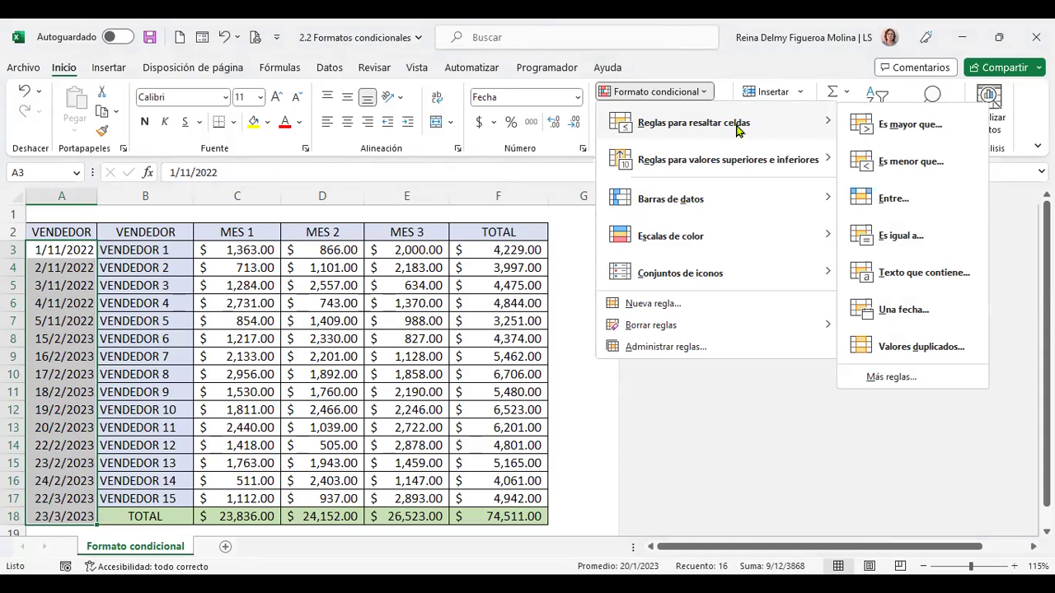
{"action": "left_click", "coordinate": [896, 206]}
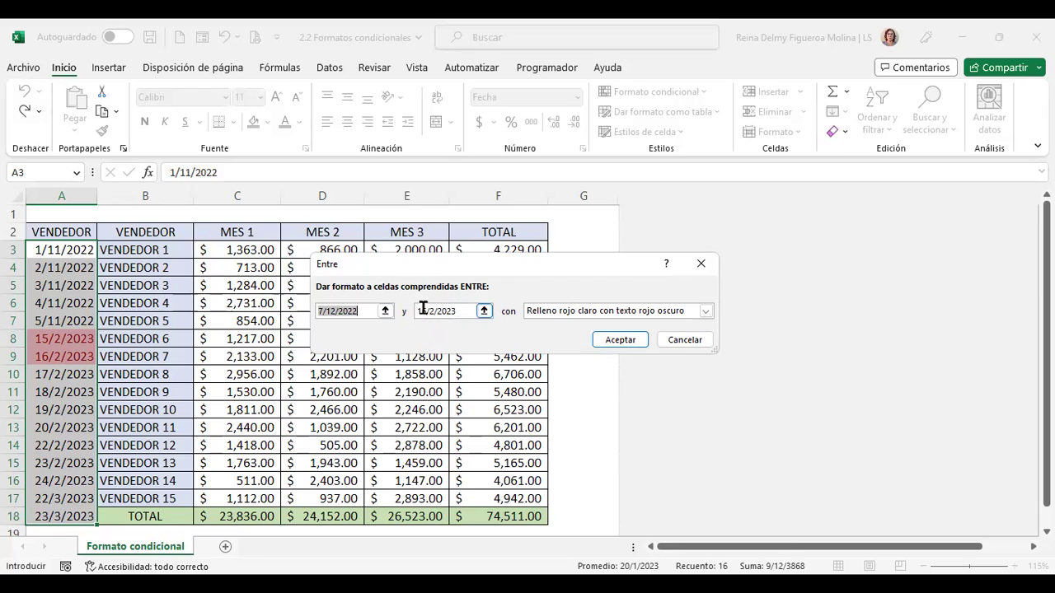
{"action": "left_click", "coordinate": [684, 340]}
{"action": "left_click", "coordinate": [594, 304]}
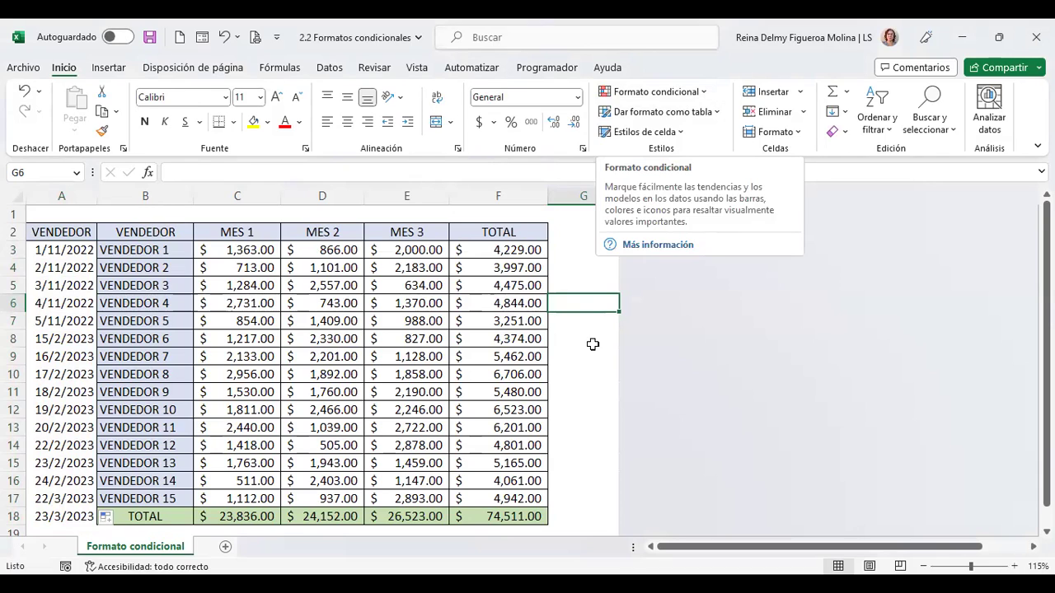
{"action": "left_click", "coordinate": [567, 248]}
{"action": "key", "text": "Up"}
{"action": "key", "text": "Up"}
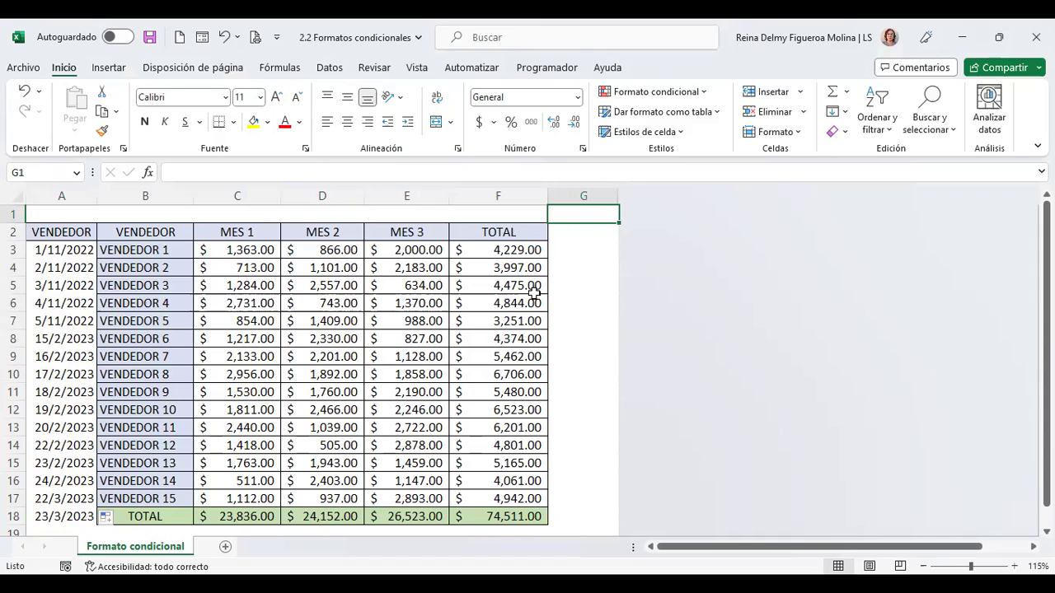
{"action": "key", "text": "Down"}
{"action": "key", "text": "Down"}
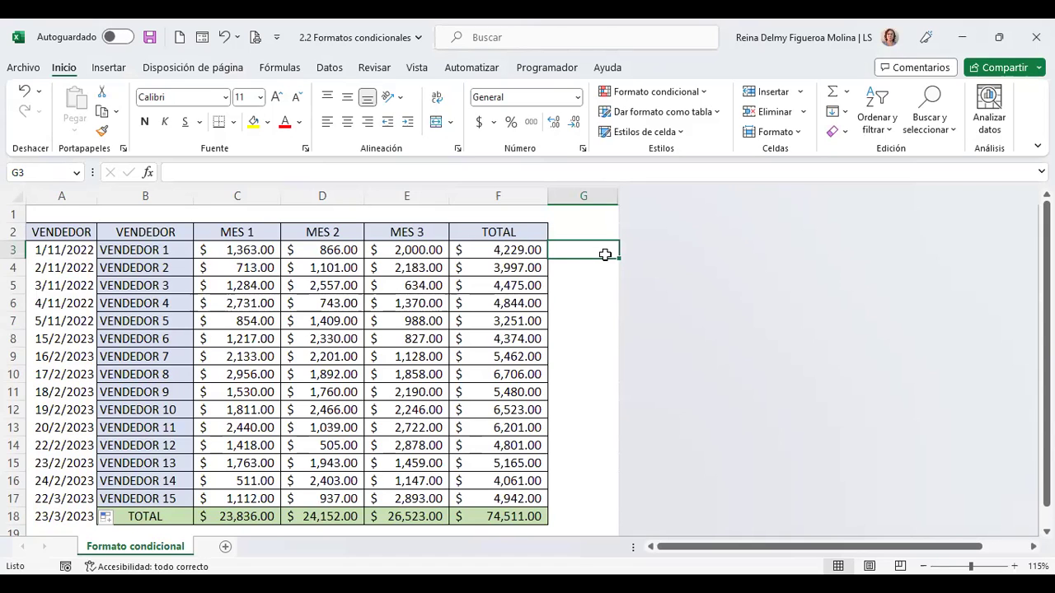
{"action": "left_click", "coordinate": [478, 212]}
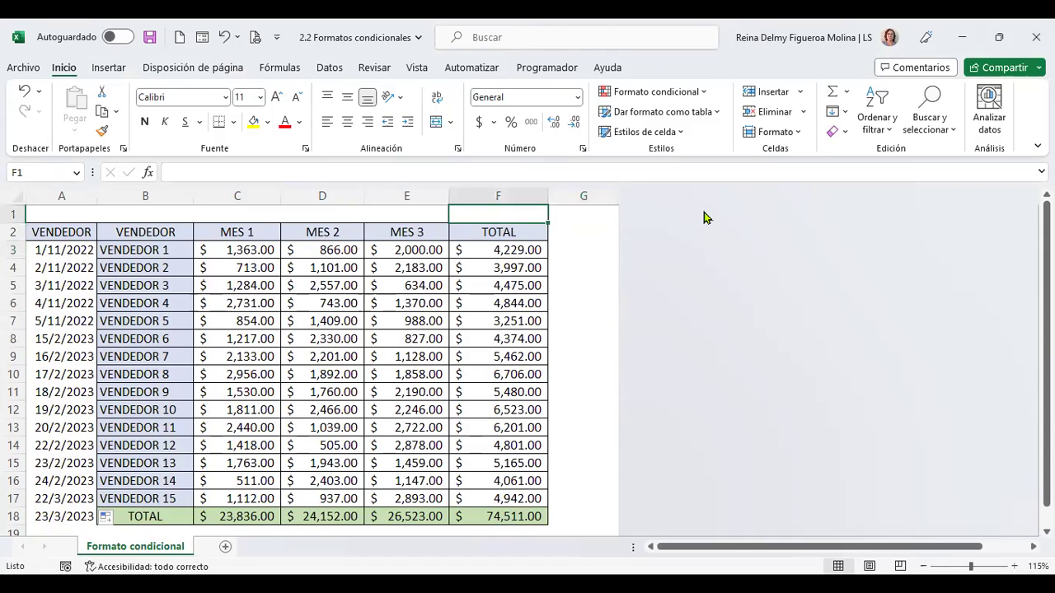
{"action": "key", "text": "ctrl+Home"}
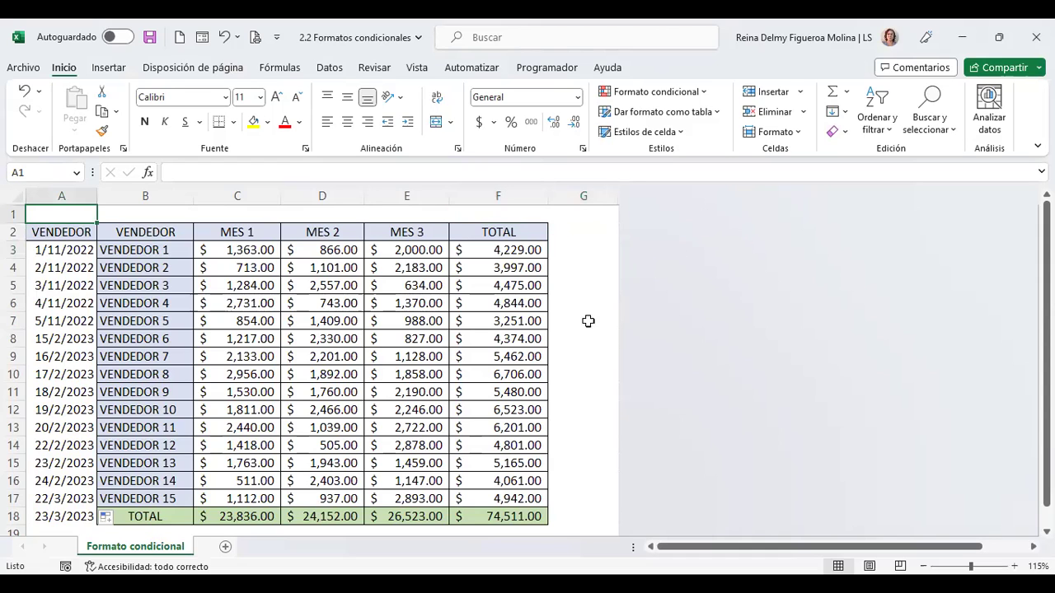
{"action": "left_click", "coordinate": [577, 233]}
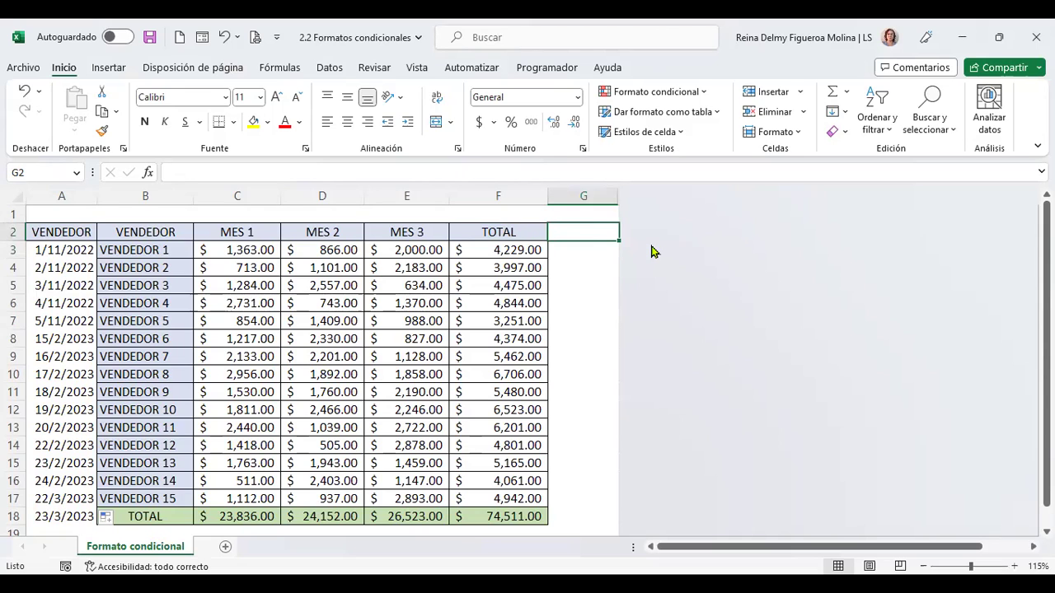
{"action": "left_click", "coordinate": [581, 514]}
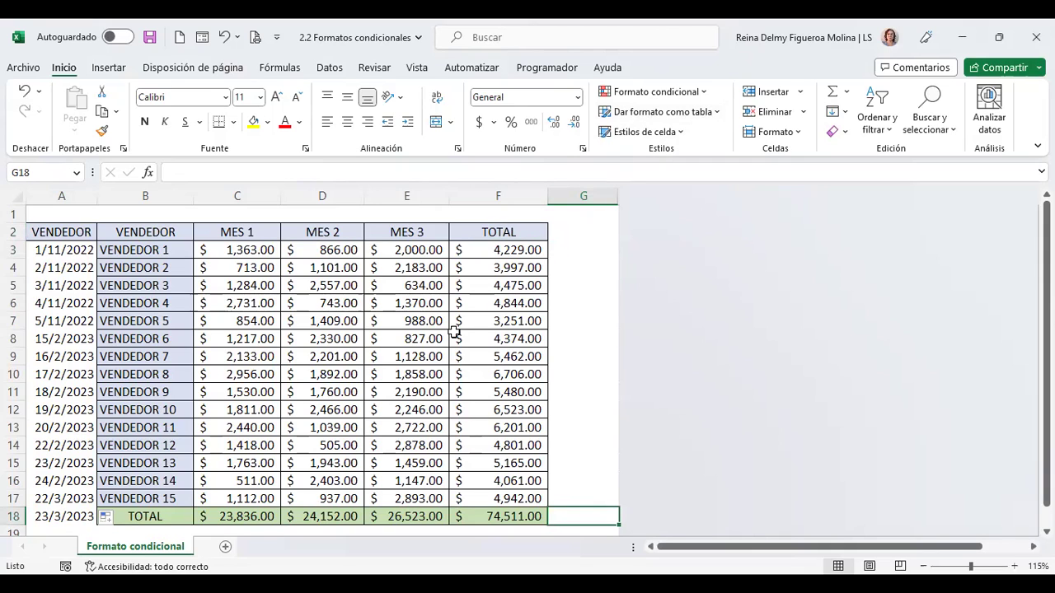
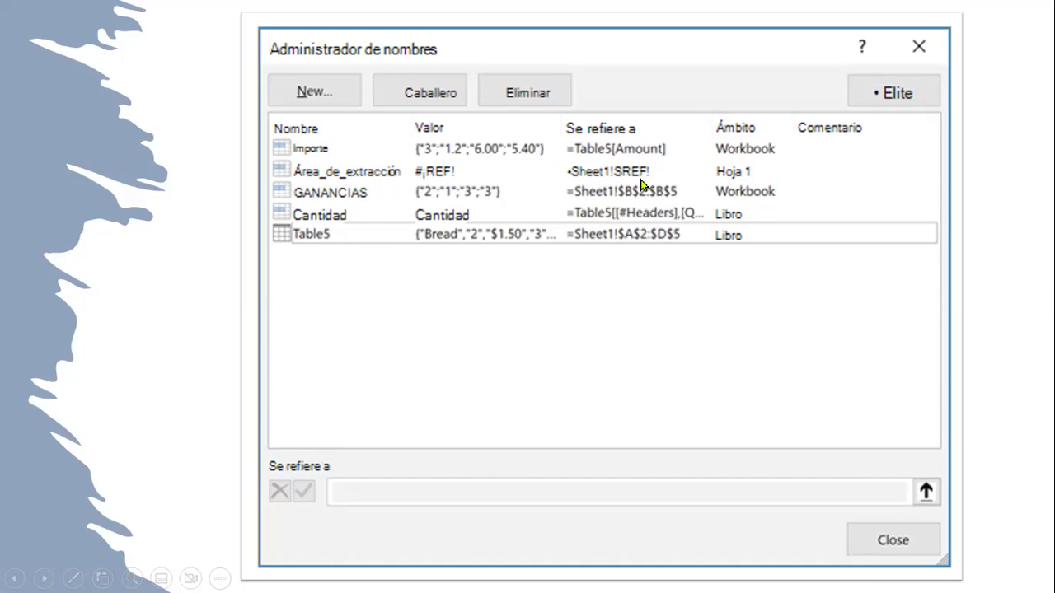
{"action": "left_click", "coordinate": [805, 389]}
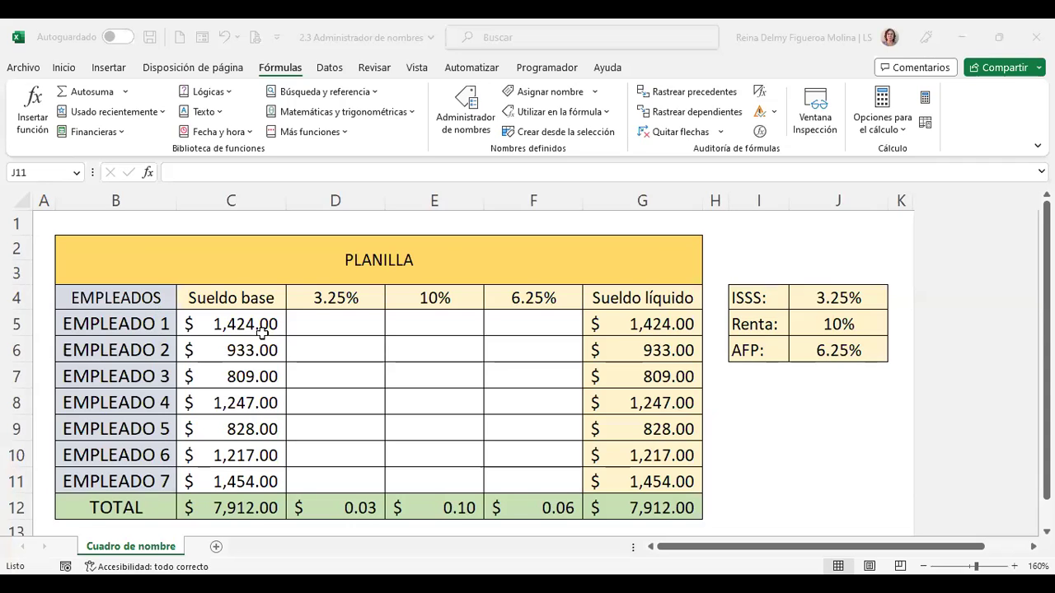
Review the empty deduction cells, the Sueldo líquido formula for EMPLEADO 1 and the rate table in I4:J6
{"action": "left_click", "coordinate": [348, 320]}
{"action": "left_click", "coordinate": [449, 321]}
{"action": "left_click", "coordinate": [511, 318]}
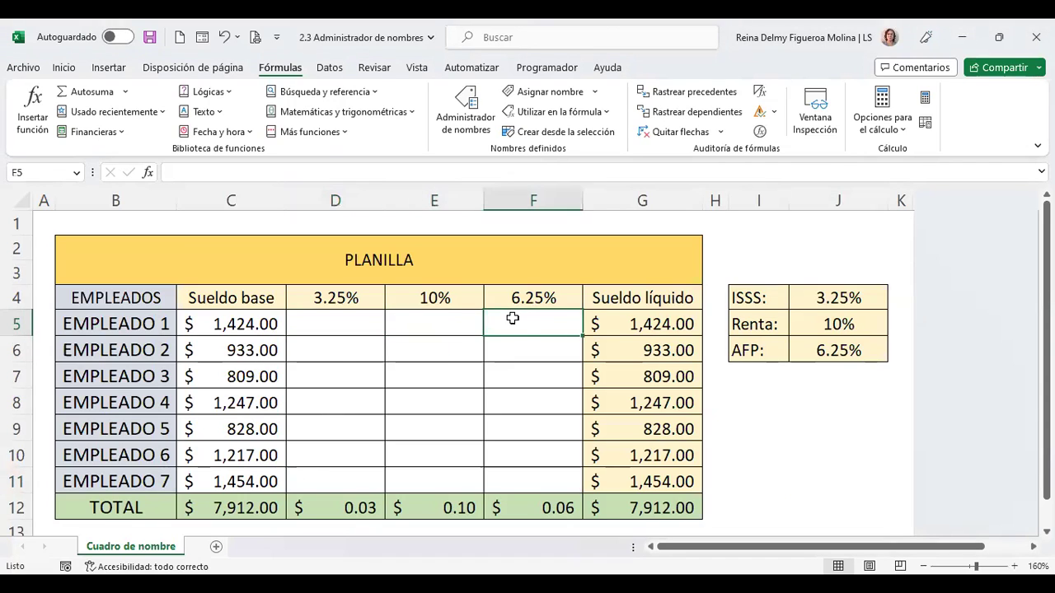
{"action": "left_click", "coordinate": [685, 324]}
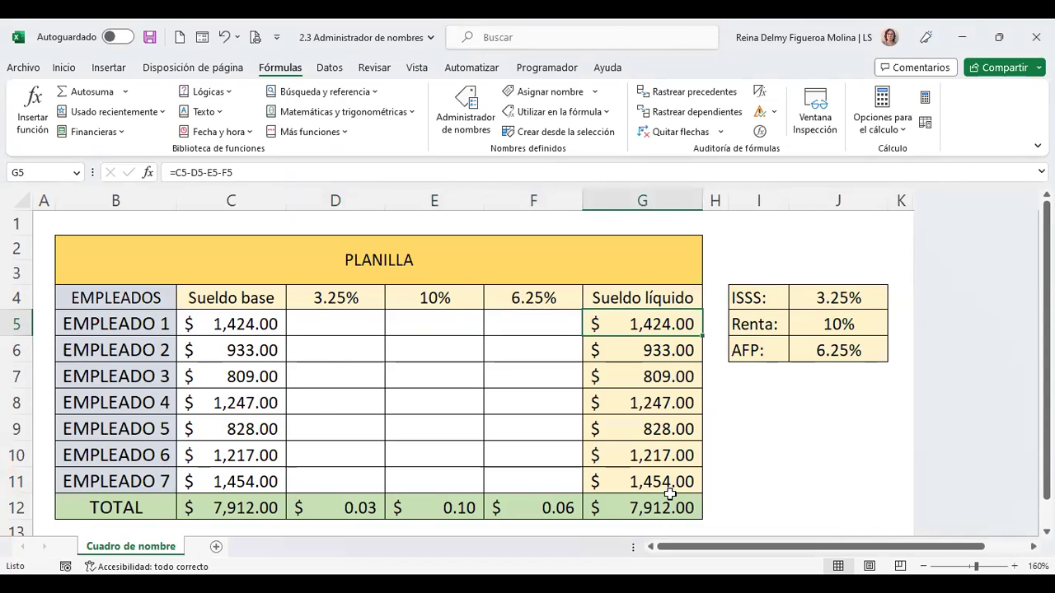
{"action": "left_click_drag", "start_coordinate": [770, 296], "coordinate": [834, 348]}
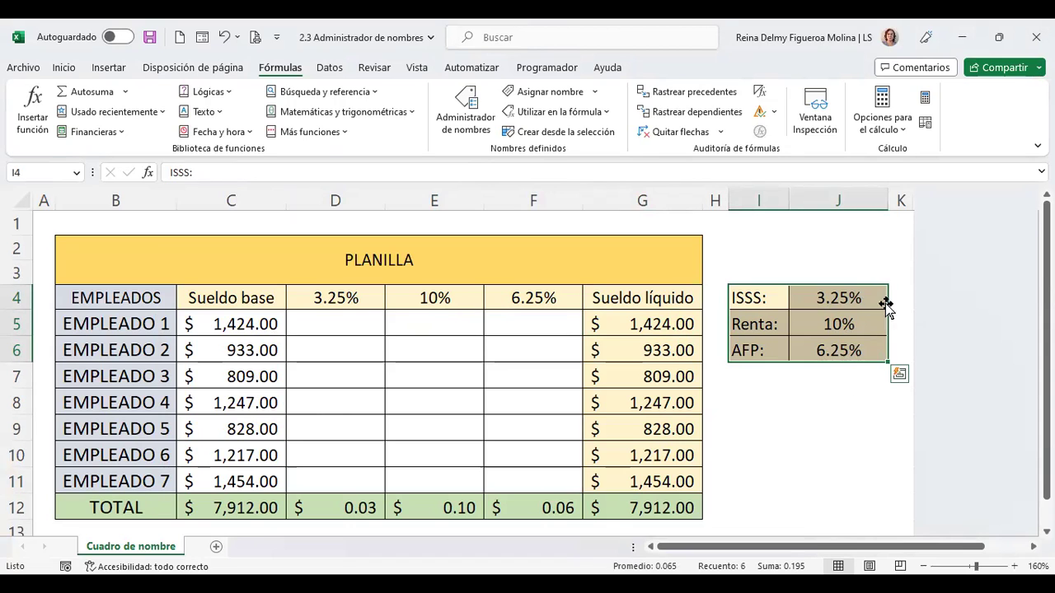
{"action": "left_click", "coordinate": [861, 299]}
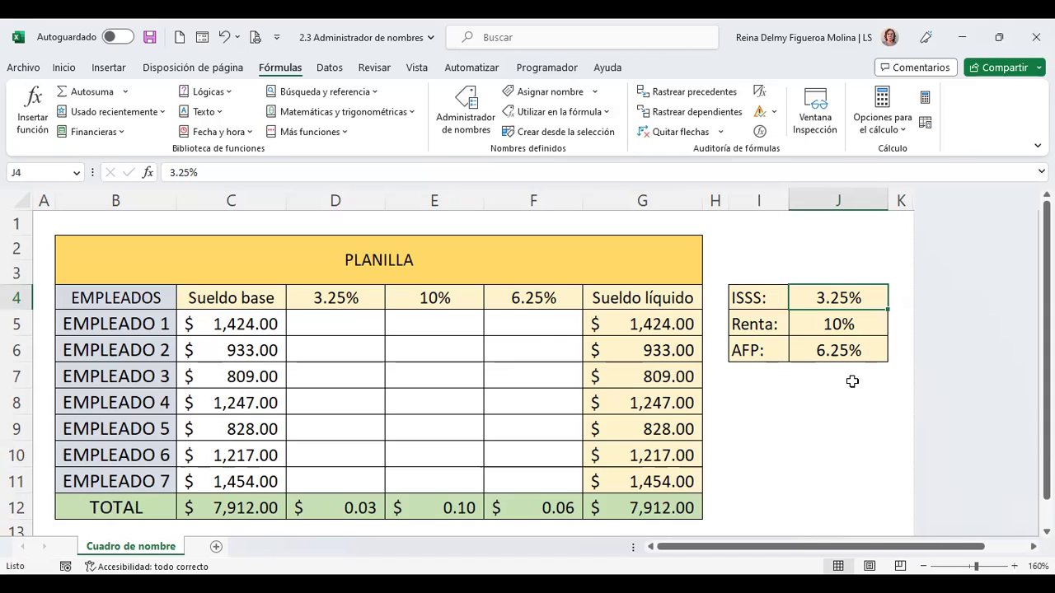
{"action": "left_click", "coordinate": [352, 323]}
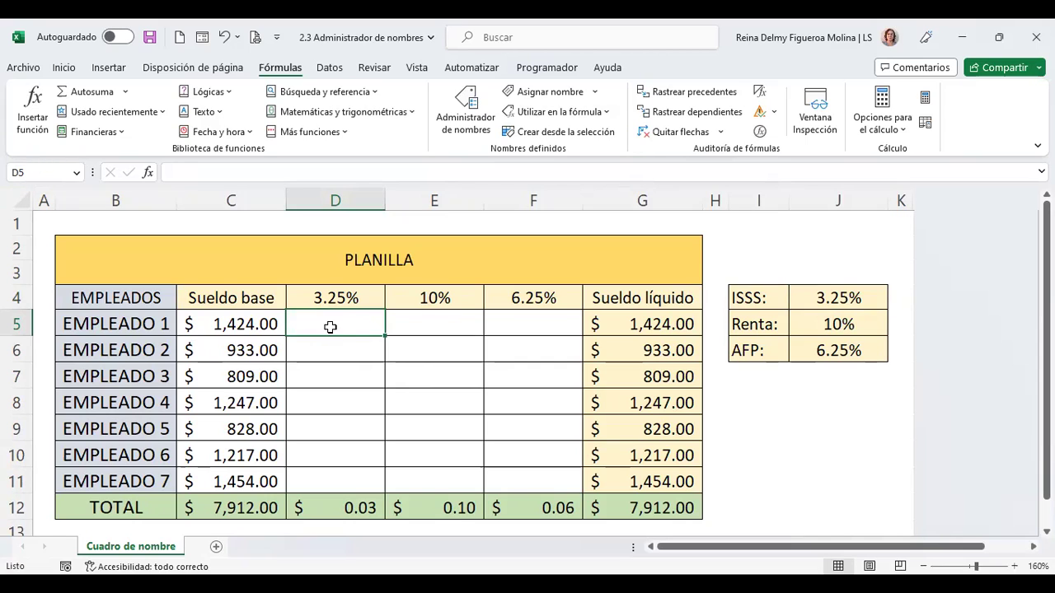
Go to the named ranges EMPLEADOS and Sueldo_base to check their cells, and return to D5
{"action": "left_click", "coordinate": [78, 174]}
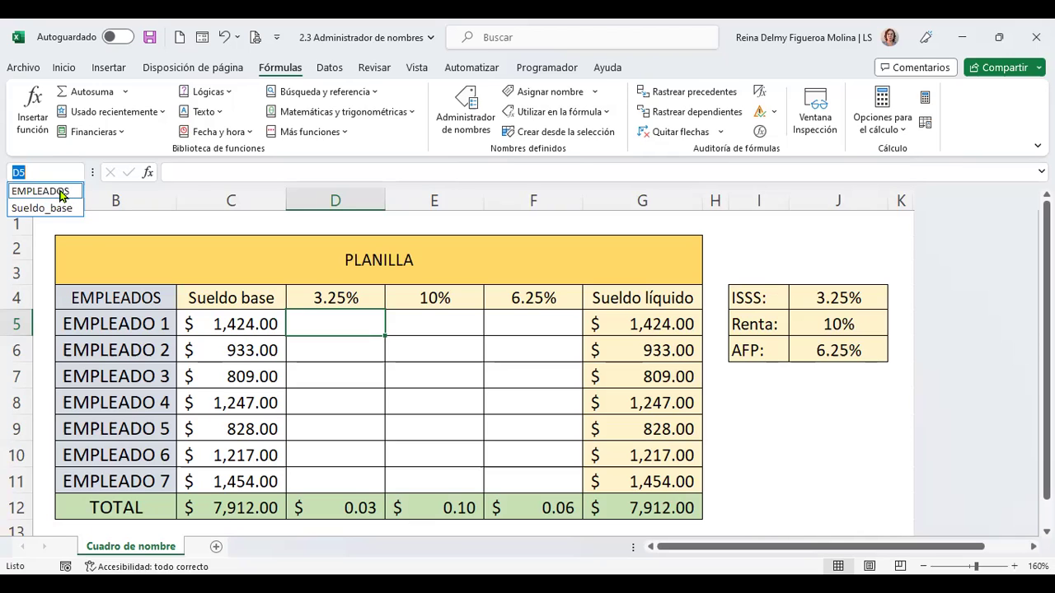
{"action": "left_click", "coordinate": [59, 193]}
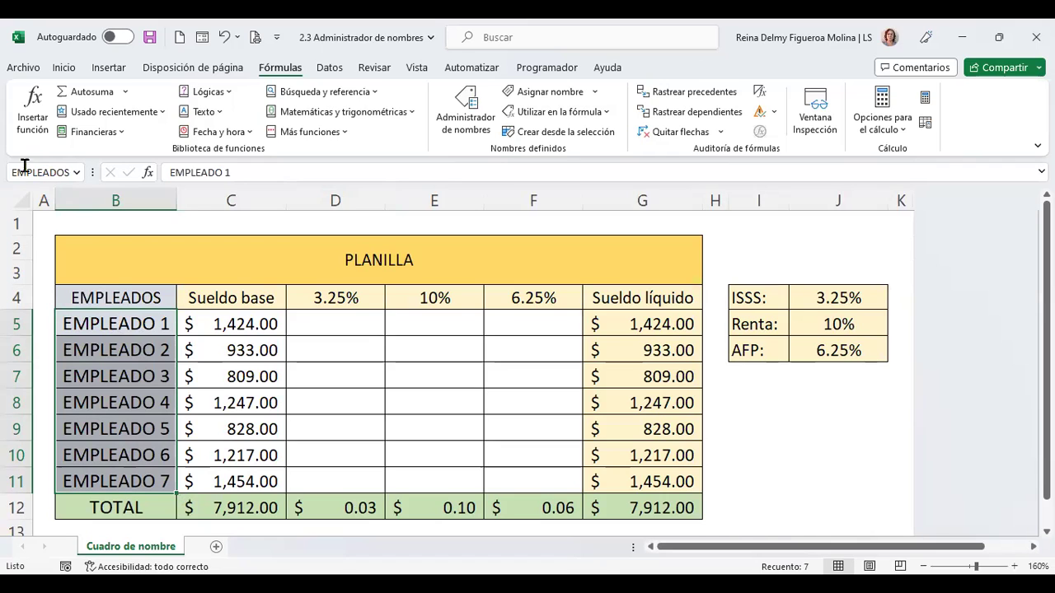
{"action": "left_click", "coordinate": [76, 177]}
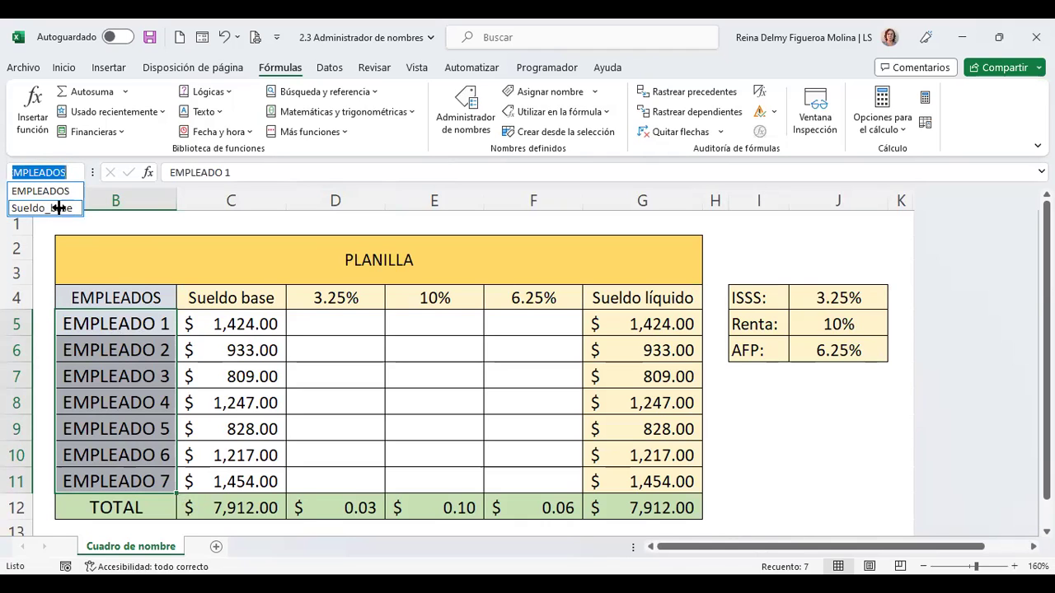
{"action": "left_click", "coordinate": [60, 208]}
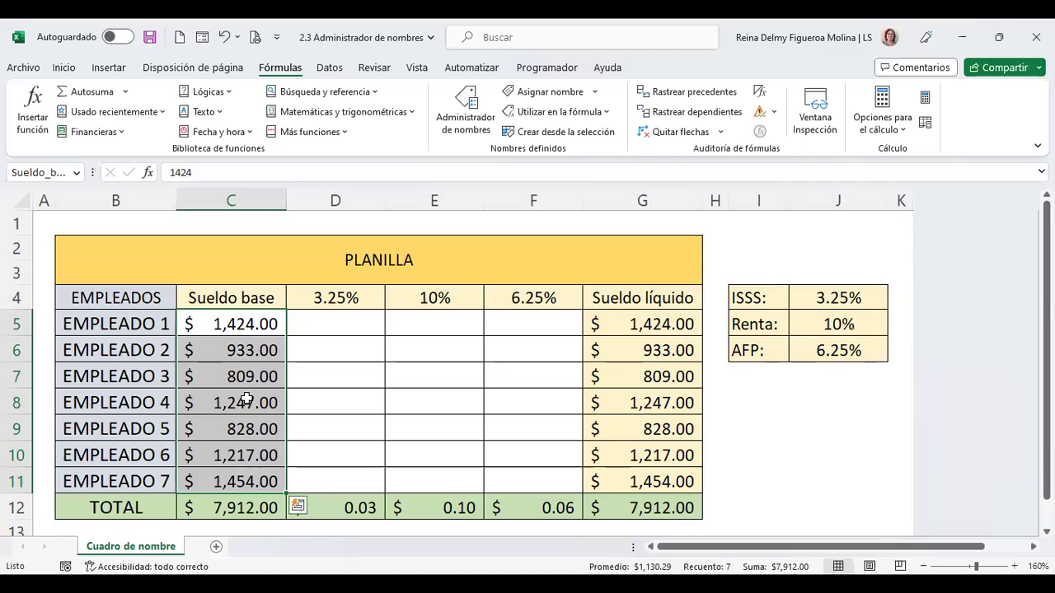
{"action": "left_click", "coordinate": [355, 320]}
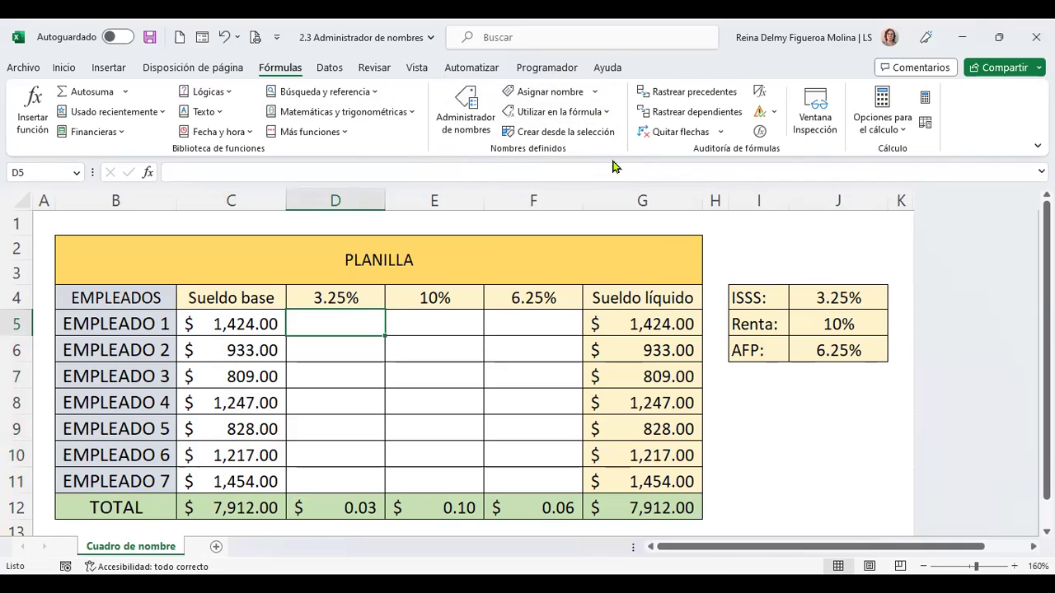
Start a new name in the Name Manager to examine its scope choices and cell reference, and cancel it
{"action": "left_click", "coordinate": [463, 122]}
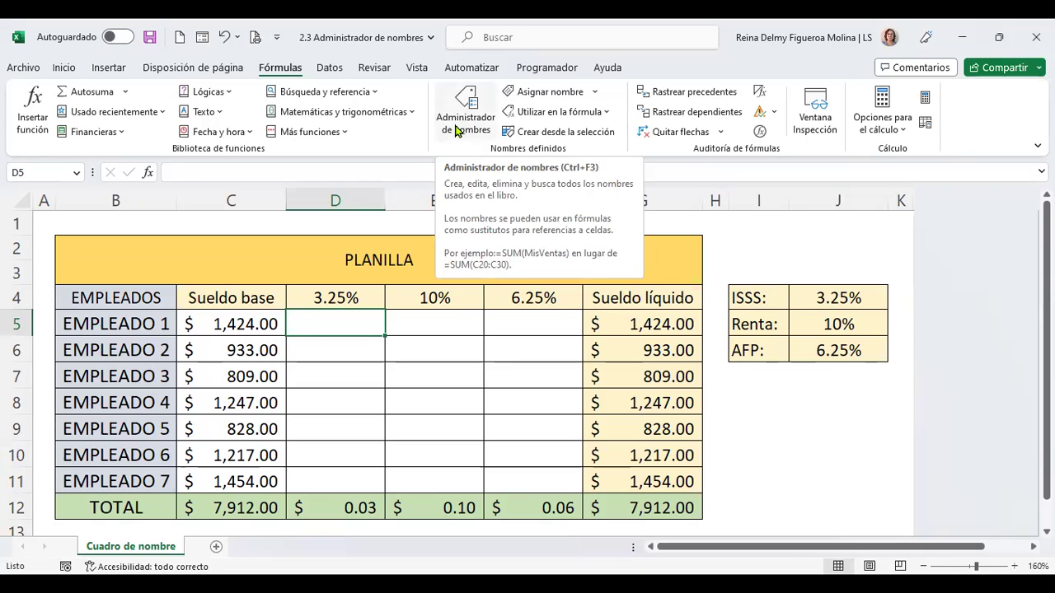
{"action": "left_click", "coordinate": [458, 130]}
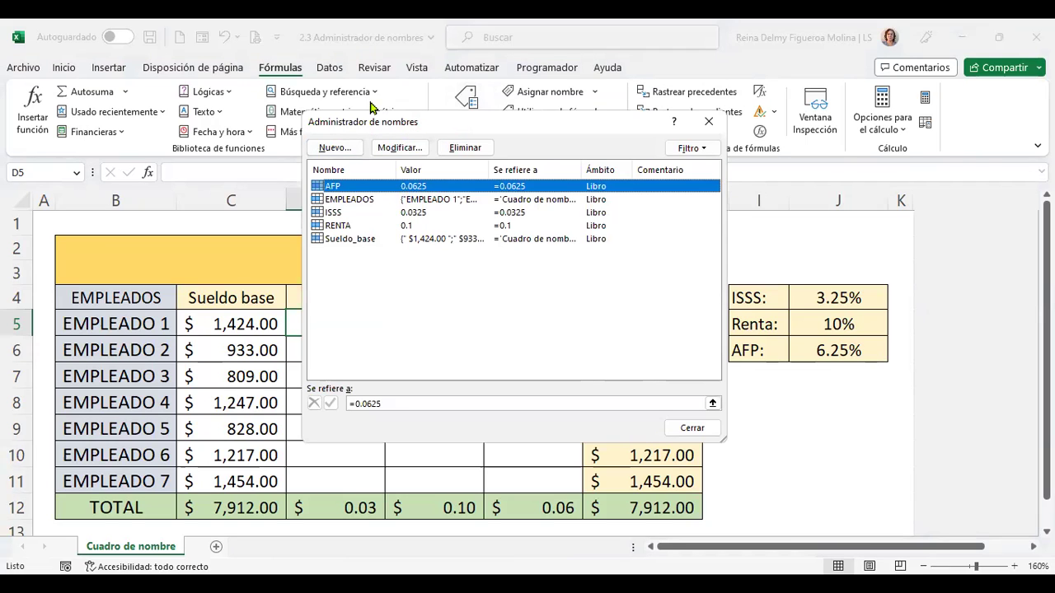
{"action": "left_click", "coordinate": [335, 154]}
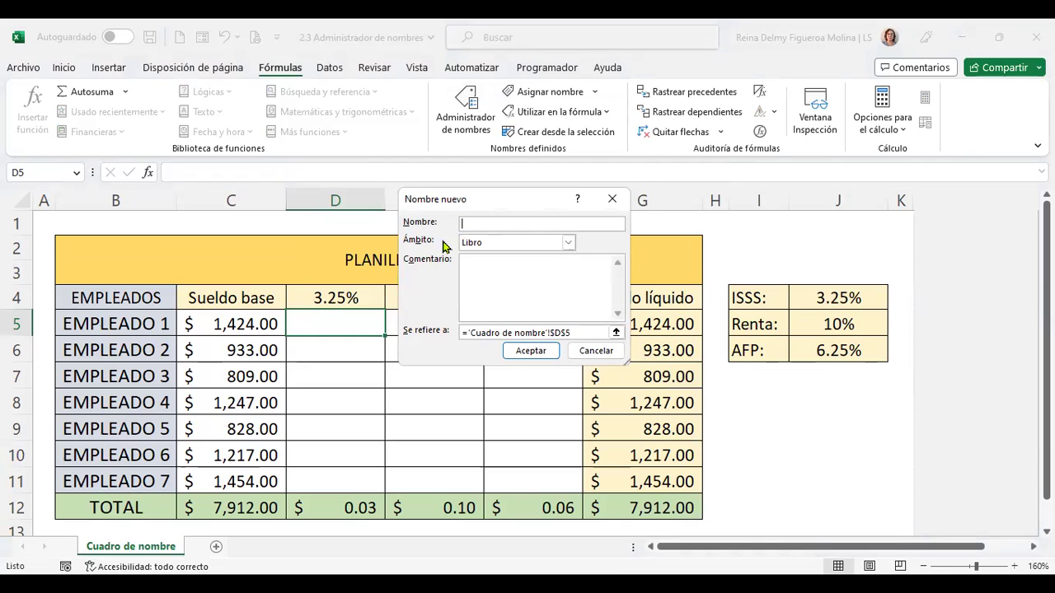
{"action": "left_click", "coordinate": [568, 244]}
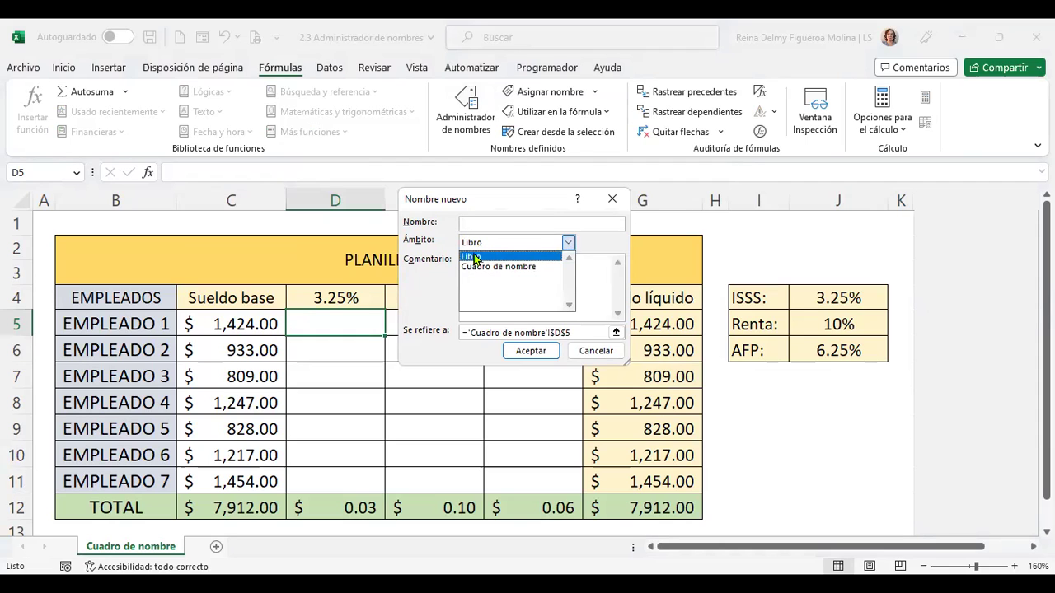
{"action": "left_click", "coordinate": [546, 264]}
{"action": "left_click", "coordinate": [538, 277]}
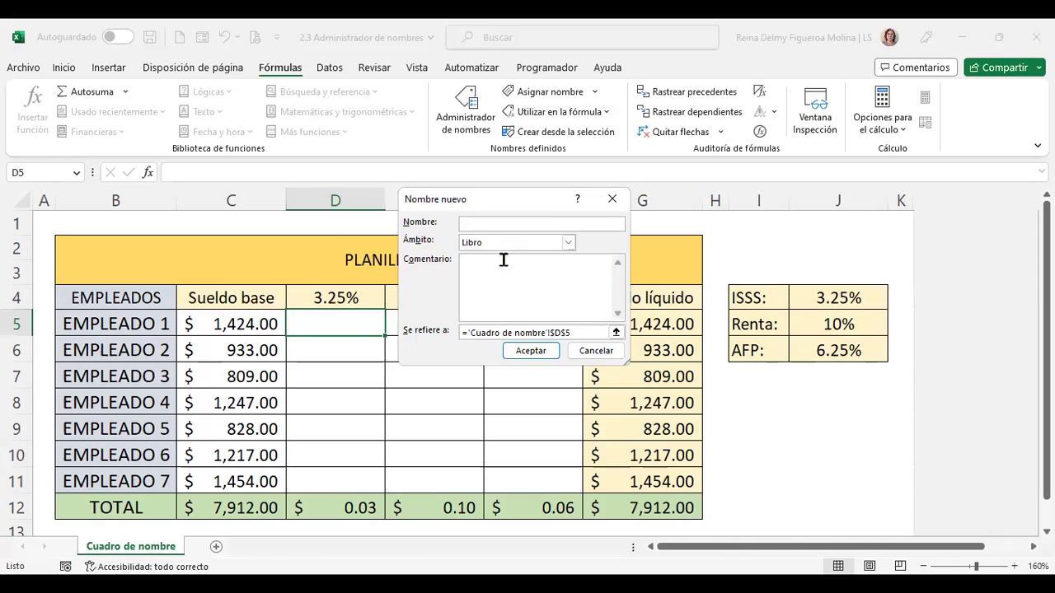
{"action": "left_click", "coordinate": [580, 330]}
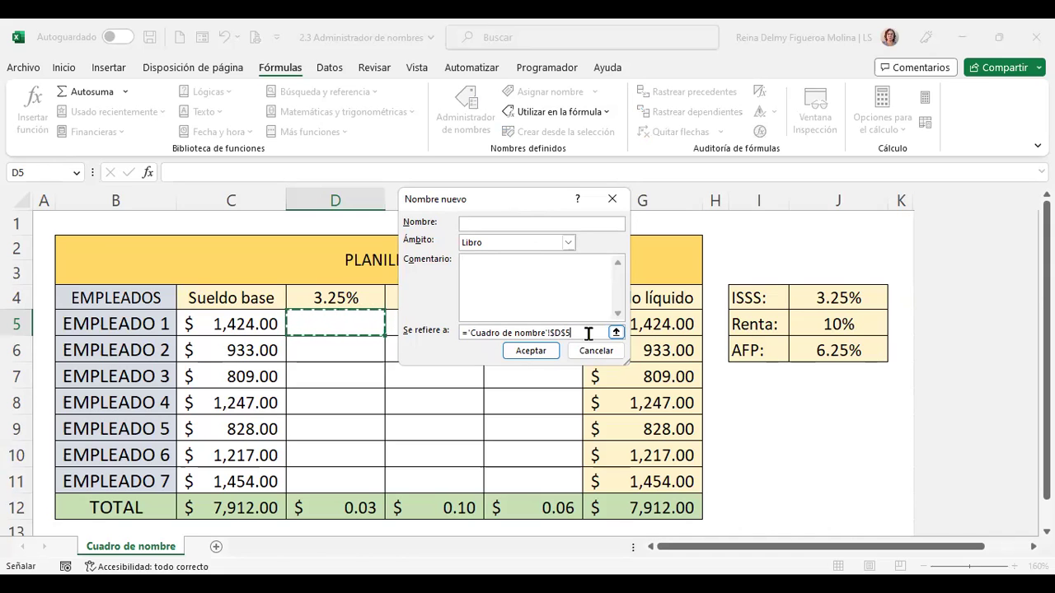
{"action": "left_click", "coordinate": [596, 350]}
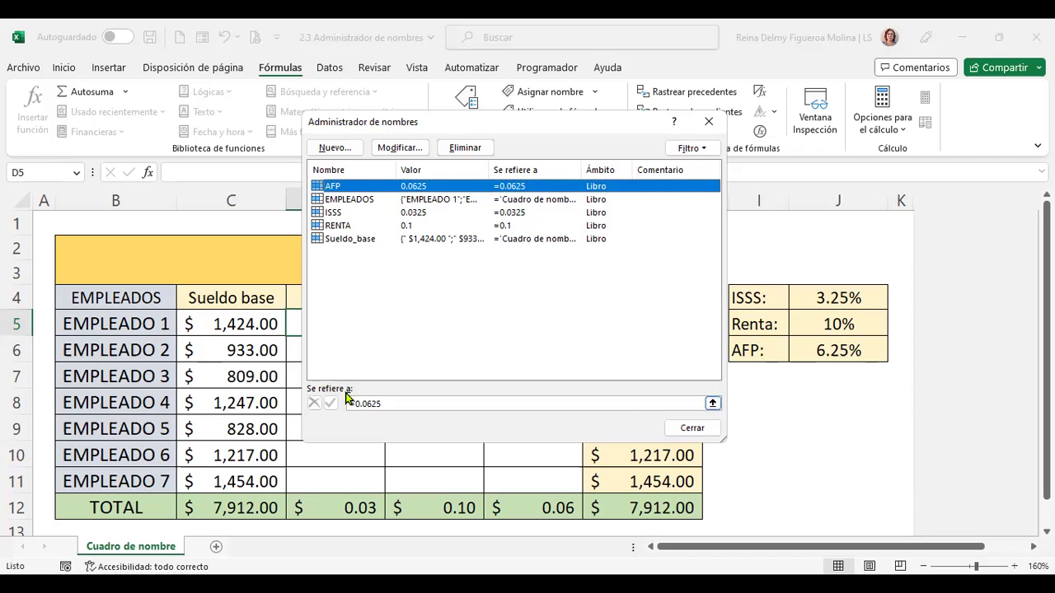
Examine the reference and editable properties of the defined name AFP, and cancel without changes
{"action": "left_click", "coordinate": [389, 404]}
{"action": "left_click", "coordinate": [382, 404]}
{"action": "left_click", "coordinate": [403, 151]}
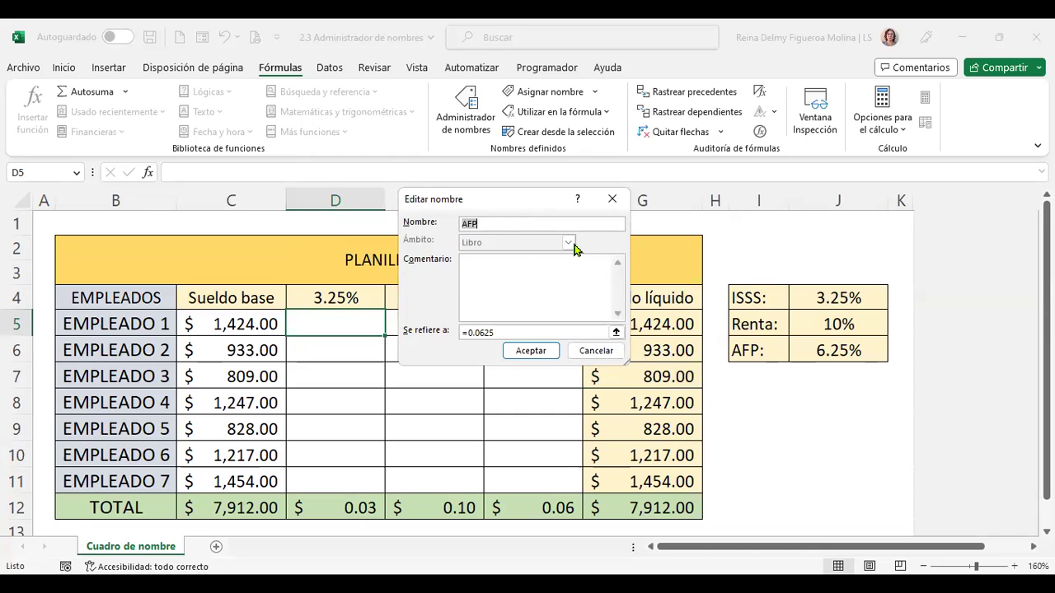
{"action": "left_click", "coordinate": [519, 288]}
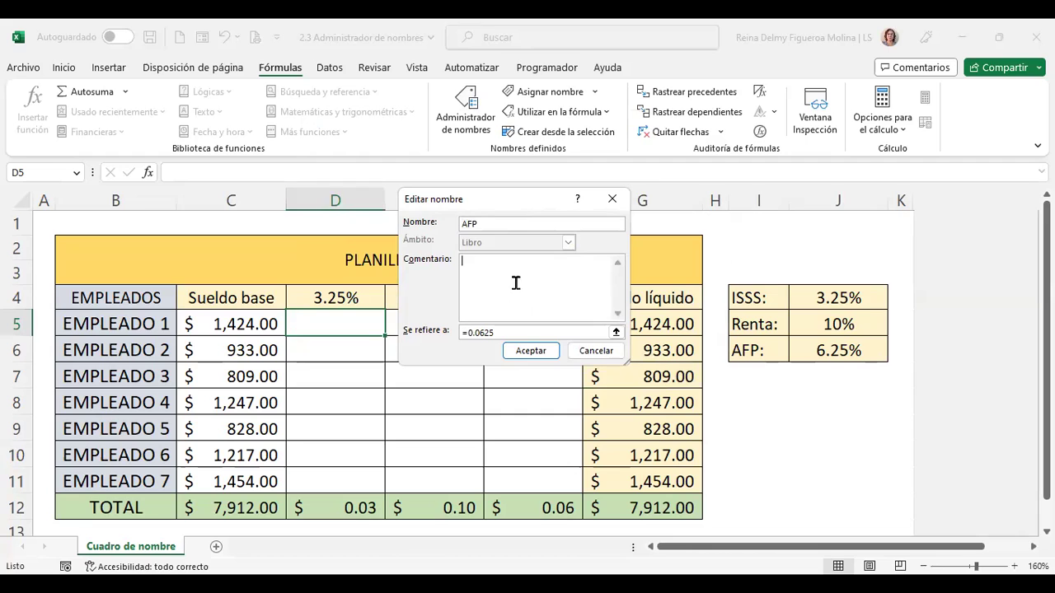
{"action": "left_click", "coordinate": [595, 351]}
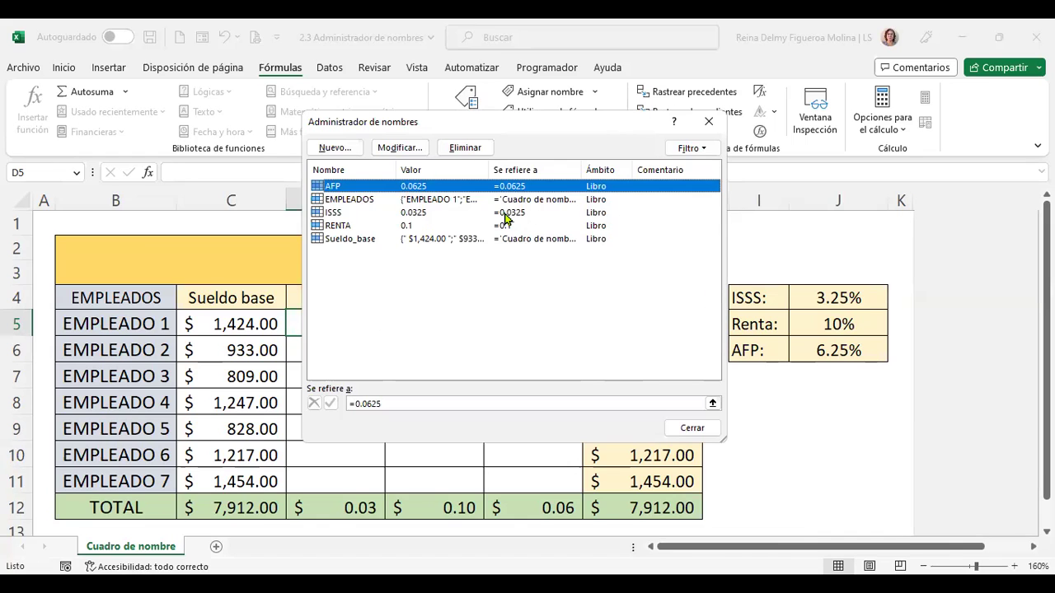
Select the name EMPLEADOS and widen the Name Manager and its Valor column to show more of the contents
{"action": "left_click", "coordinate": [363, 200]}
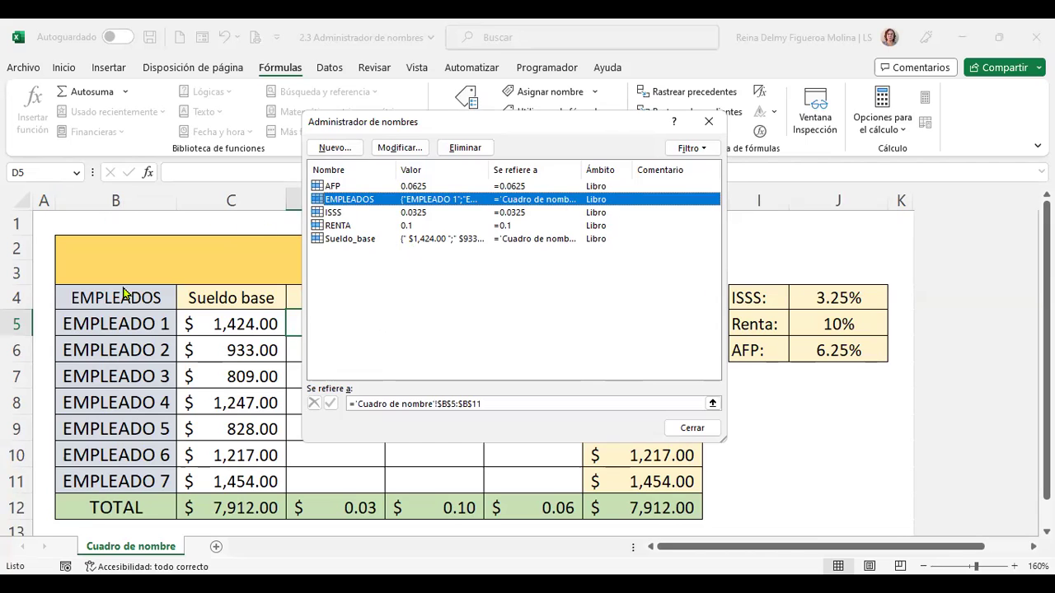
{"action": "left_click_drag", "start_coordinate": [488, 172], "coordinate": [521, 173]}
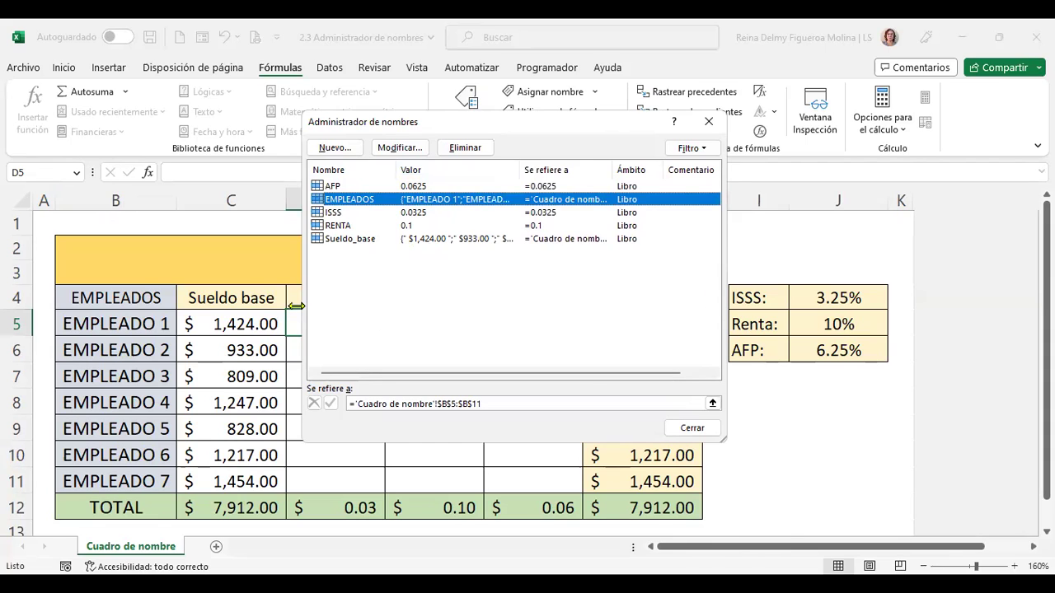
{"action": "left_click_drag", "start_coordinate": [296, 306], "coordinate": [167, 305]}
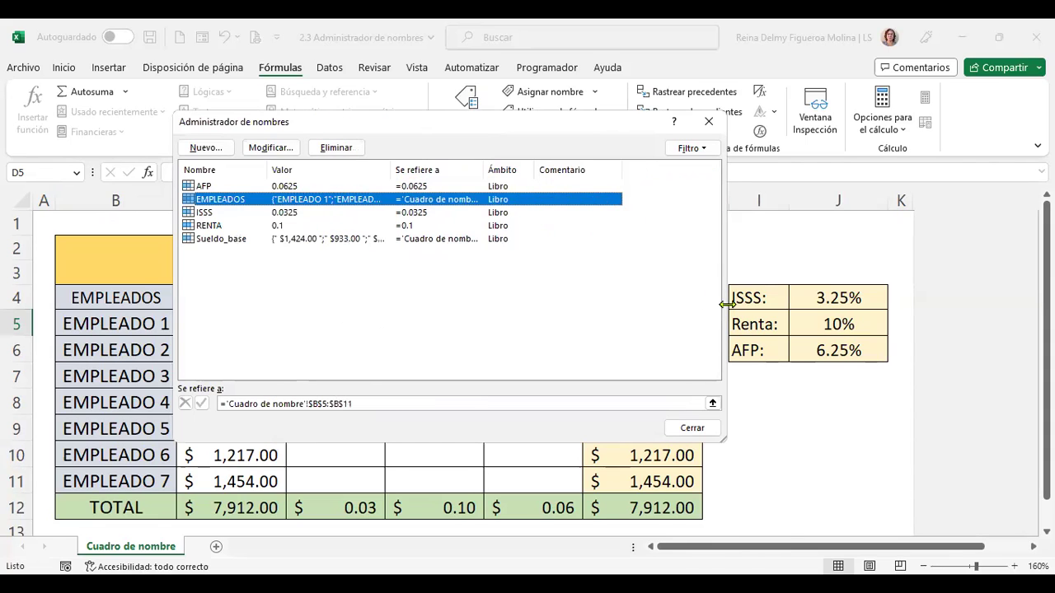
{"action": "left_click_drag", "start_coordinate": [721, 304], "coordinate": [837, 305]}
{"action": "left_click_drag", "start_coordinate": [393, 169], "coordinate": [488, 181]}
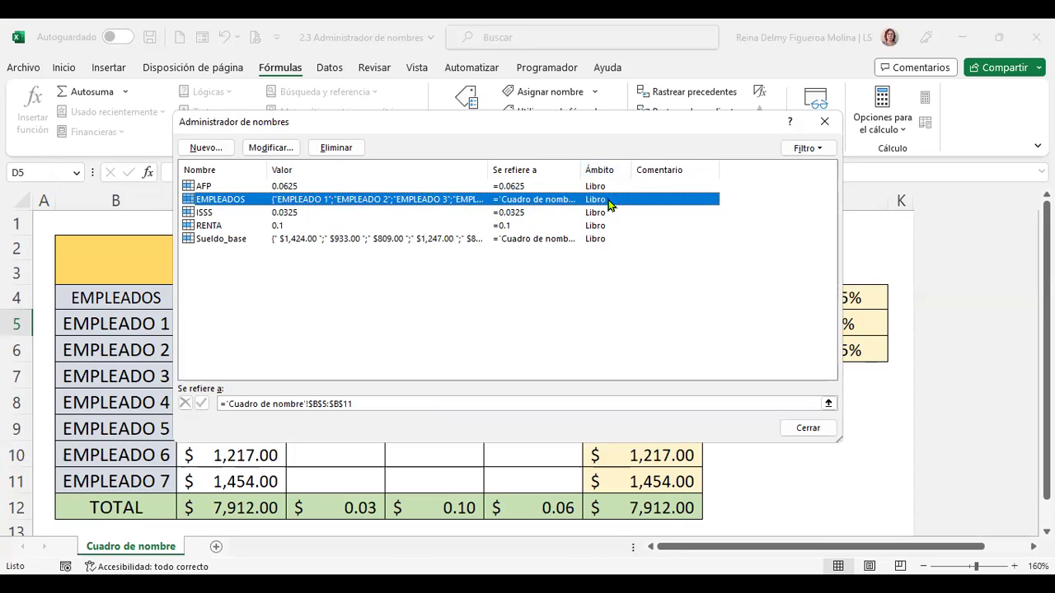
Examine what each of the defined names AFP, EMPLEADOS, ISSS, RENTA and Sueldo_base refers to, and close the Name Manager
{"action": "left_click", "coordinate": [205, 214]}
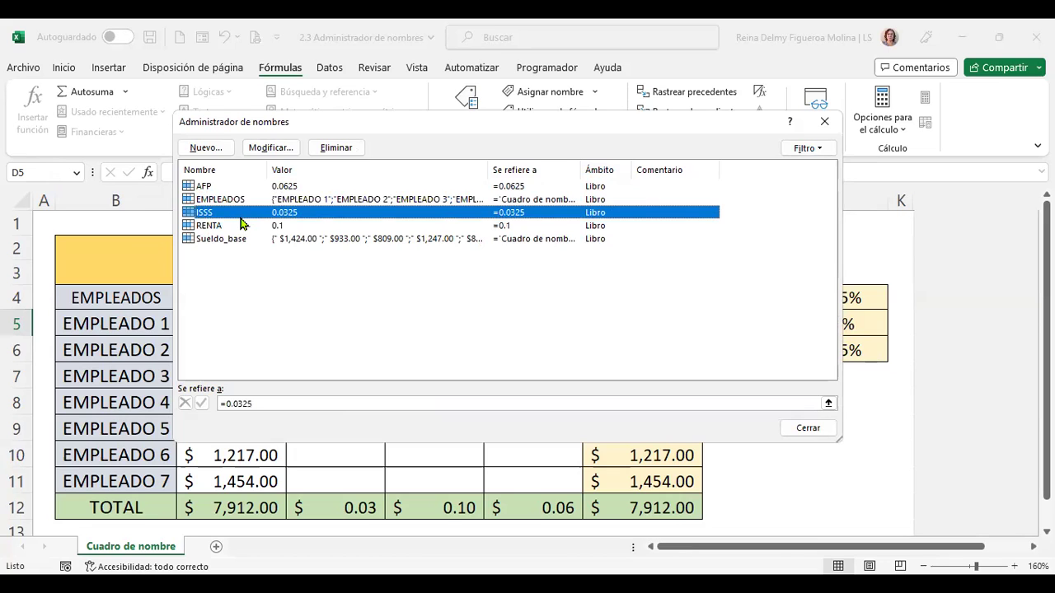
{"action": "left_click", "coordinate": [217, 228]}
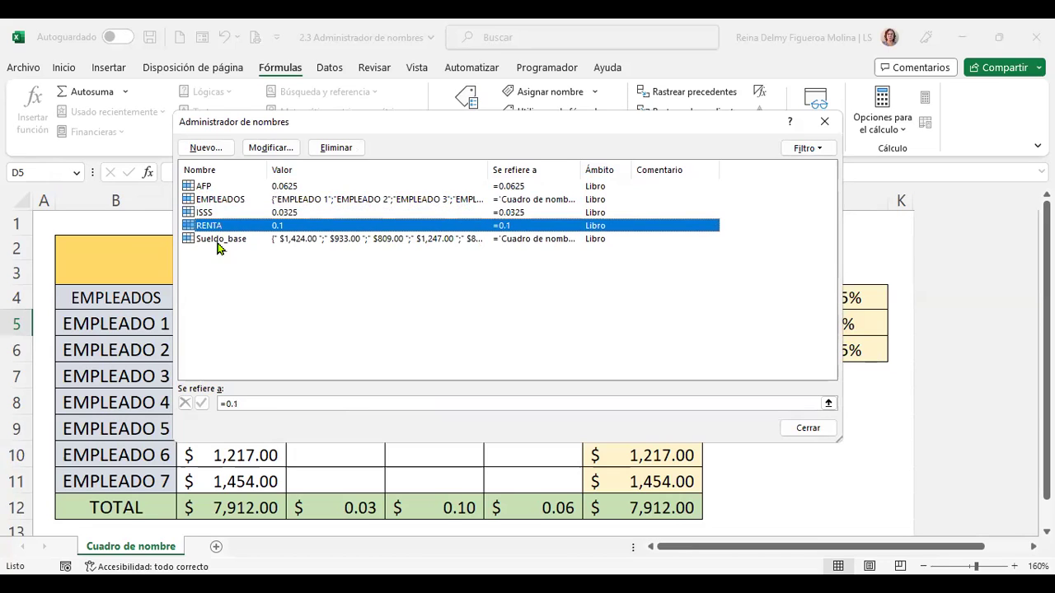
{"action": "left_click", "coordinate": [219, 245]}
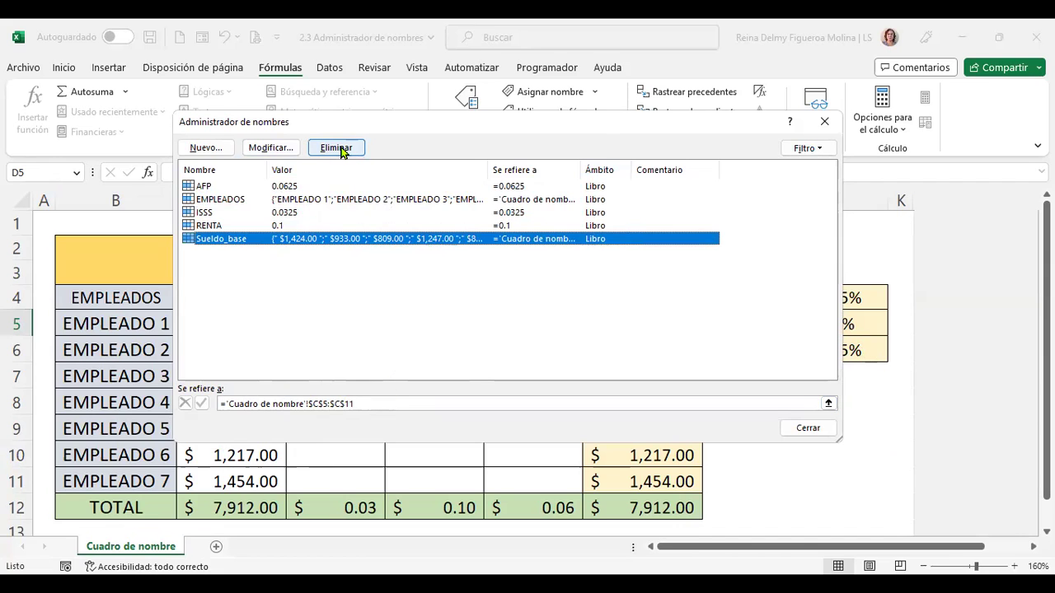
{"action": "left_click", "coordinate": [208, 187]}
{"action": "left_click", "coordinate": [218, 201]}
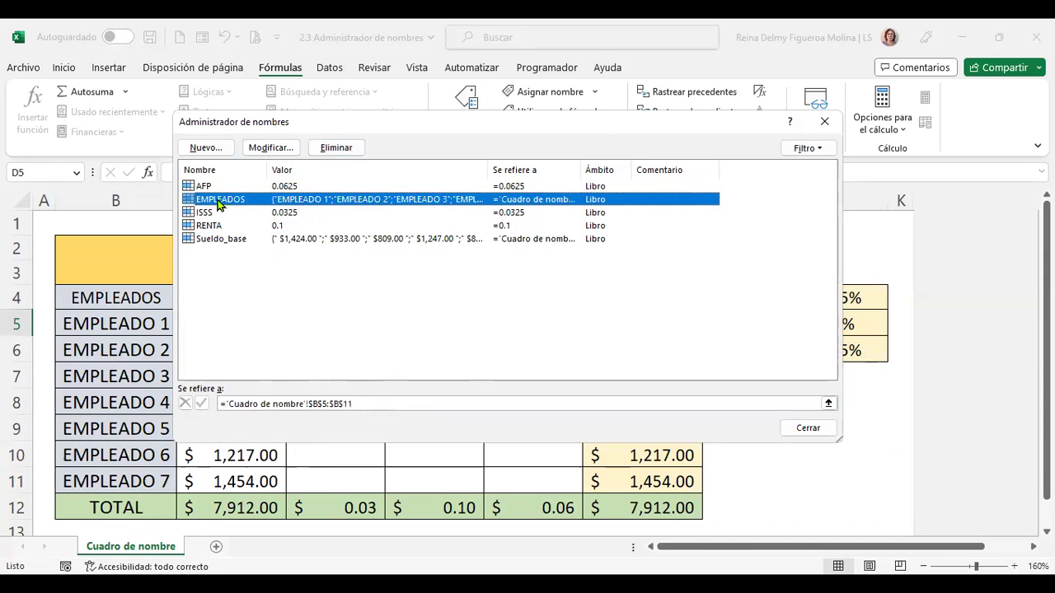
{"action": "left_click", "coordinate": [207, 214]}
{"action": "left_click", "coordinate": [216, 226]}
{"action": "left_click", "coordinate": [229, 239]}
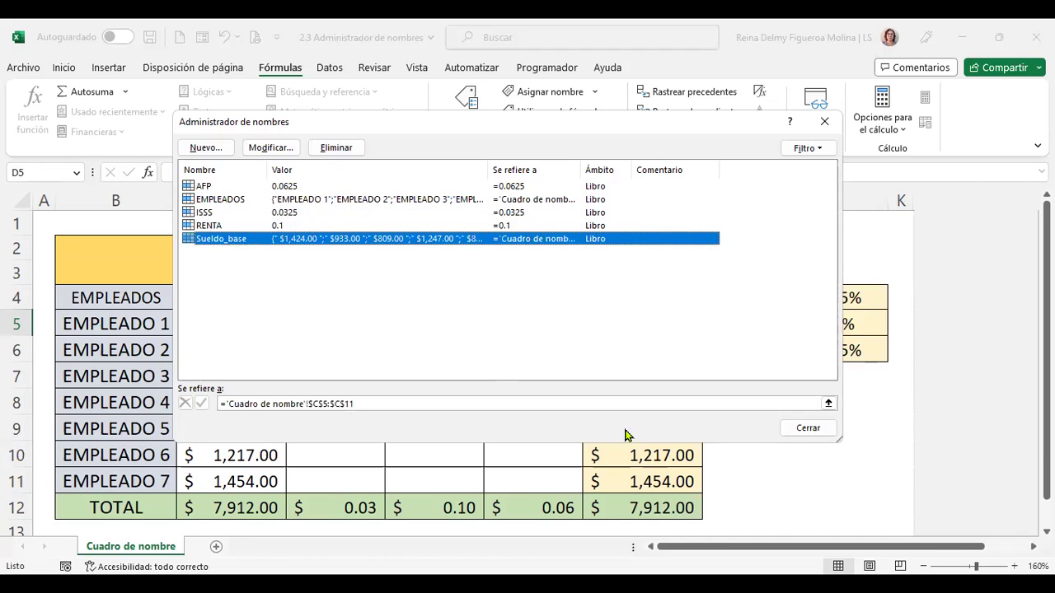
{"action": "left_click", "coordinate": [809, 428]}
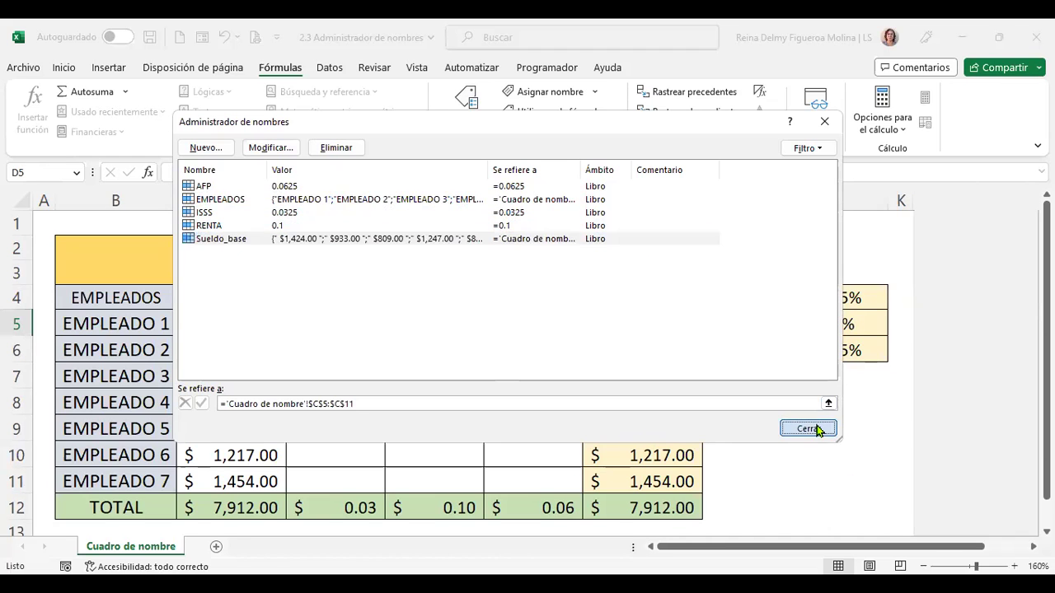
Preview defining a name for the PLANILLA title cell, cancel it, and look at the names available for formulas
{"action": "left_click", "coordinate": [344, 262]}
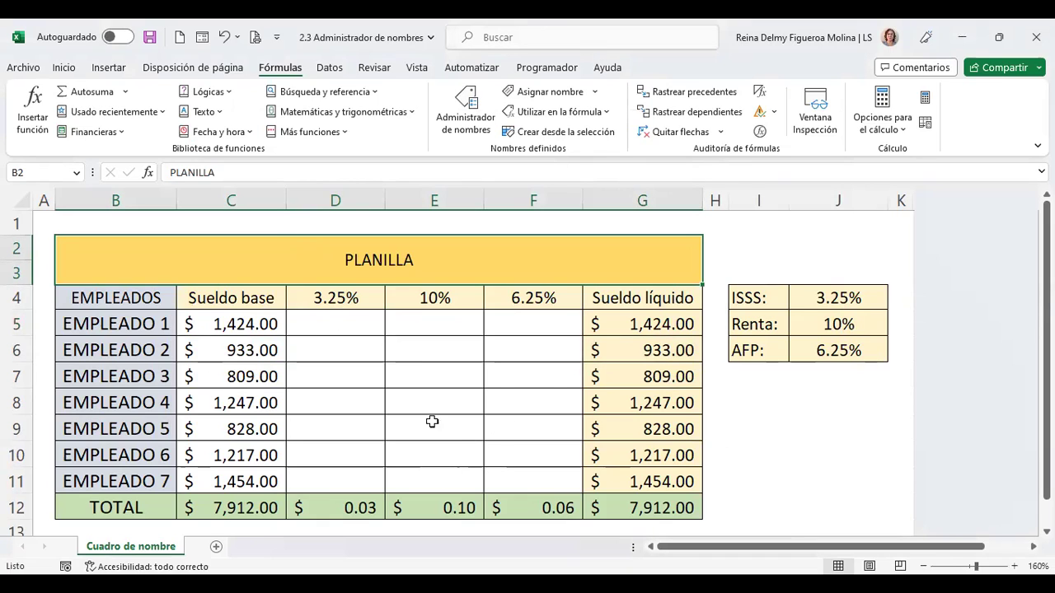
{"action": "left_click", "coordinate": [596, 94]}
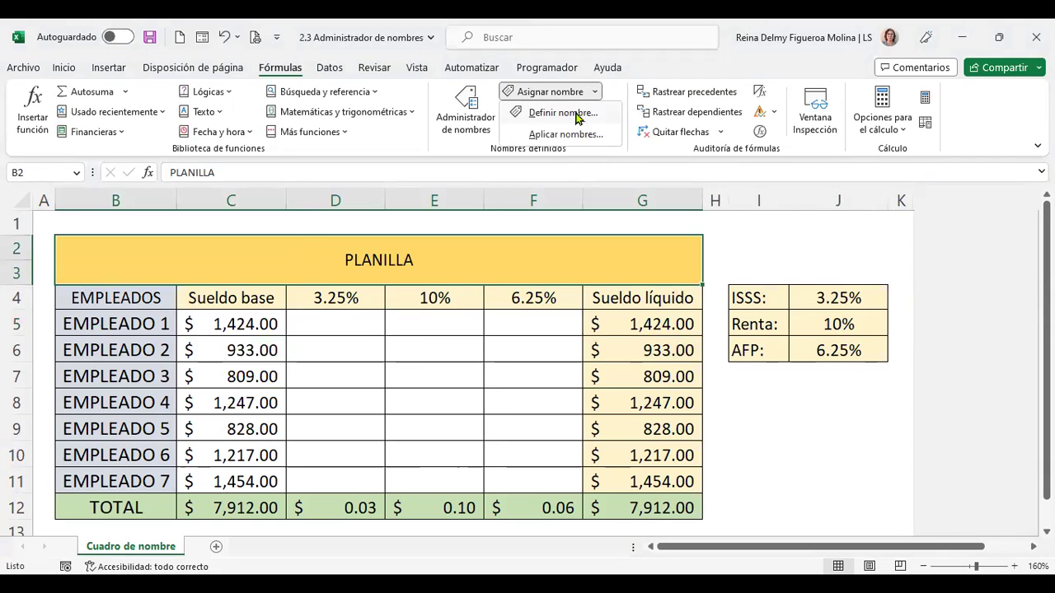
{"action": "left_click", "coordinate": [577, 116]}
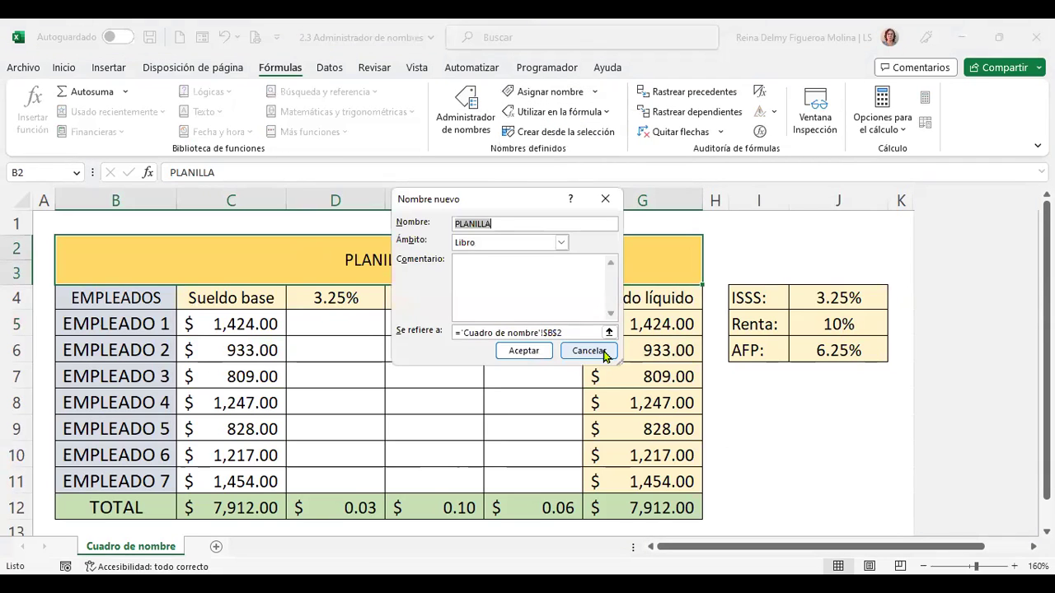
{"action": "left_click", "coordinate": [604, 353]}
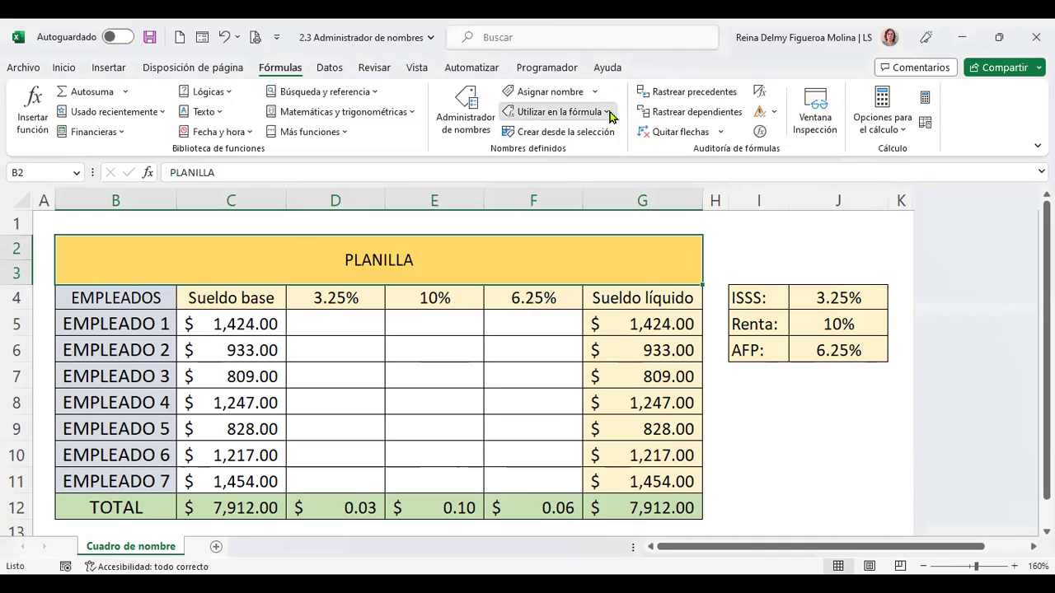
{"action": "left_click", "coordinate": [607, 113]}
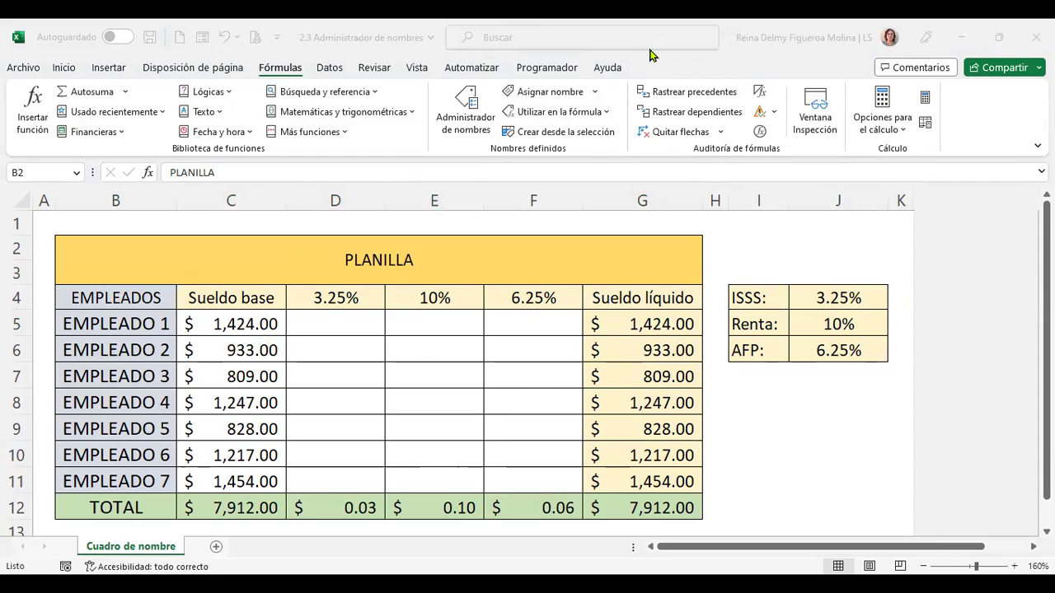
{"action": "left_click", "coordinate": [607, 113]}
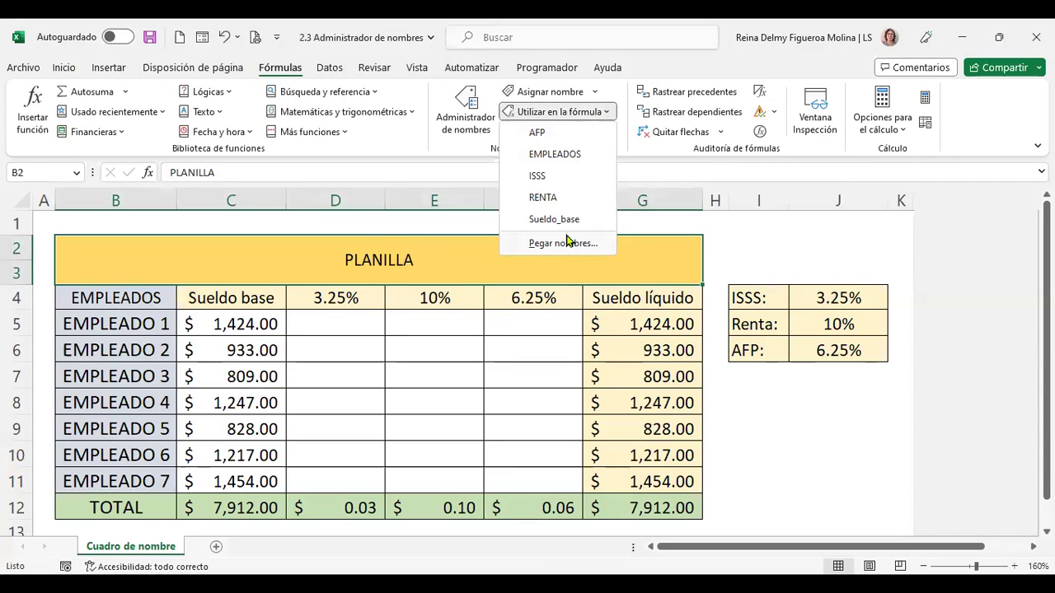
{"action": "left_click", "coordinate": [558, 135]}
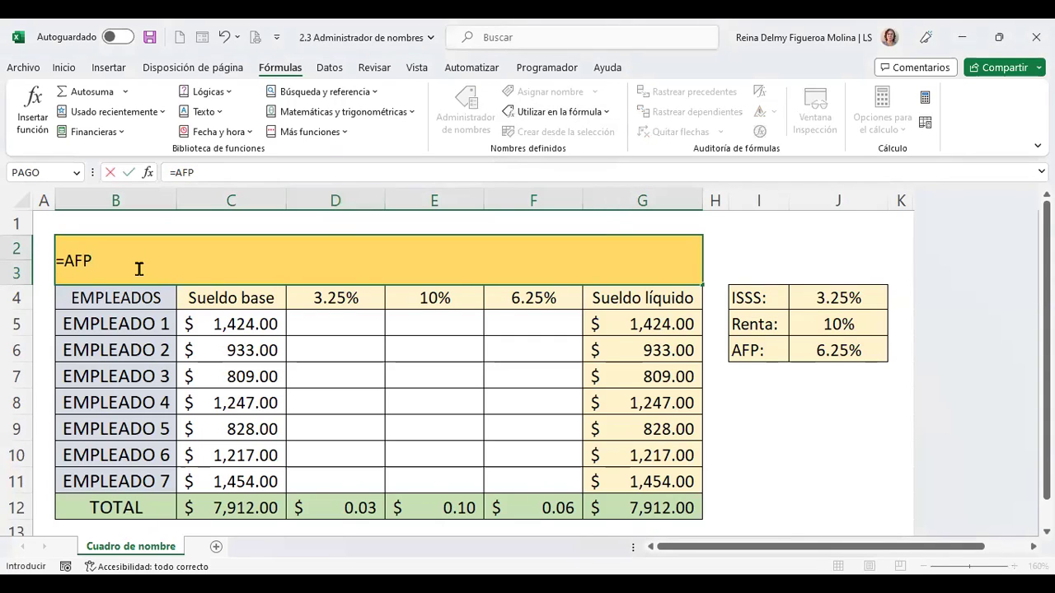
{"action": "key", "text": "ctrl+Return"}
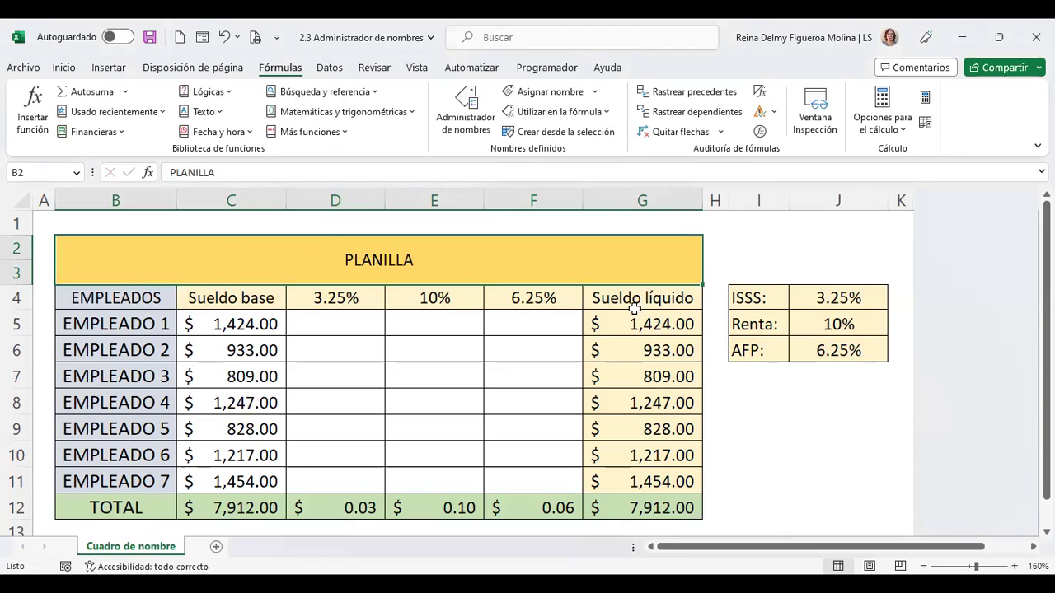
Try listing the named range EMPLEADOS as a formula from cell I8, and undo it
{"action": "left_click", "coordinate": [758, 402]}
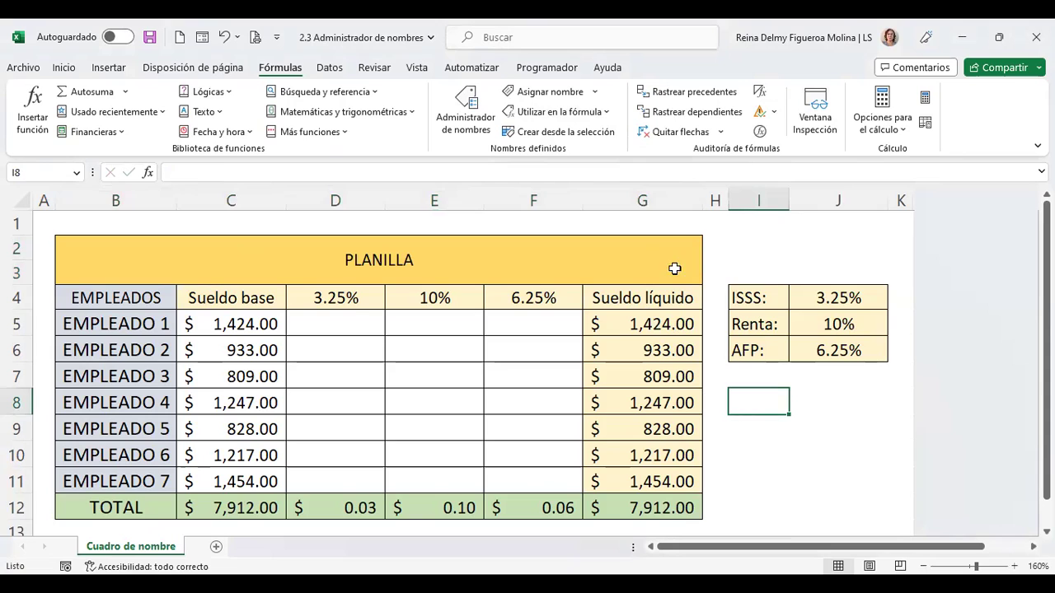
{"action": "left_click", "coordinate": [608, 113]}
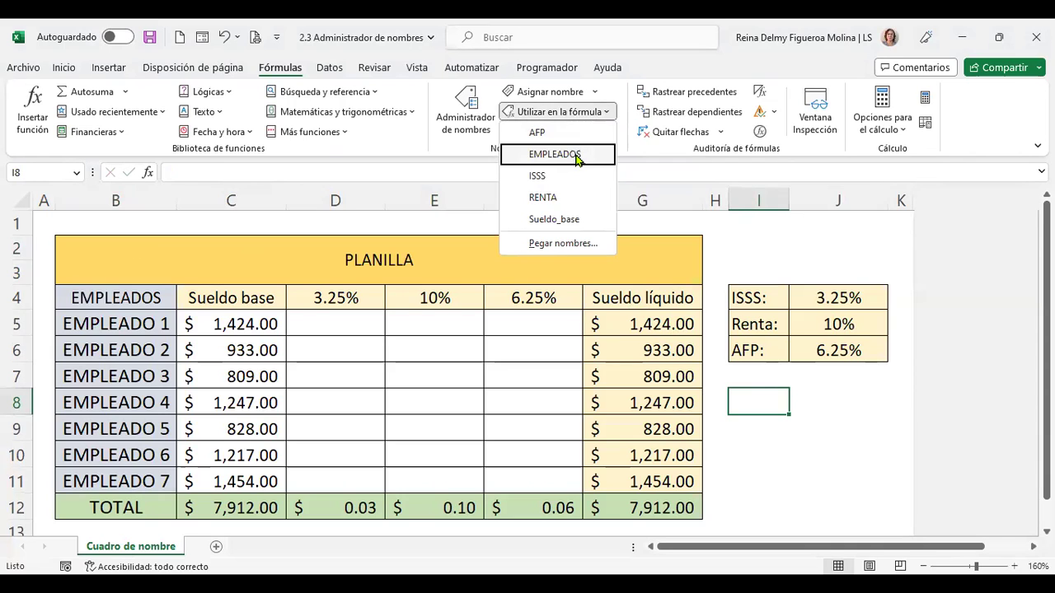
{"action": "left_click", "coordinate": [578, 157]}
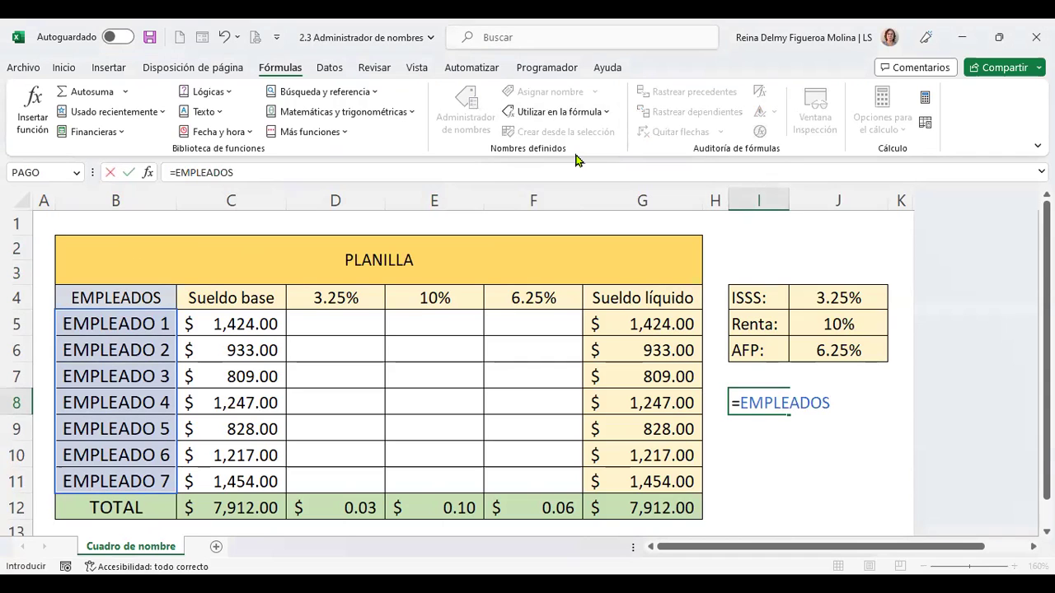
{"action": "key", "text": "Return"}
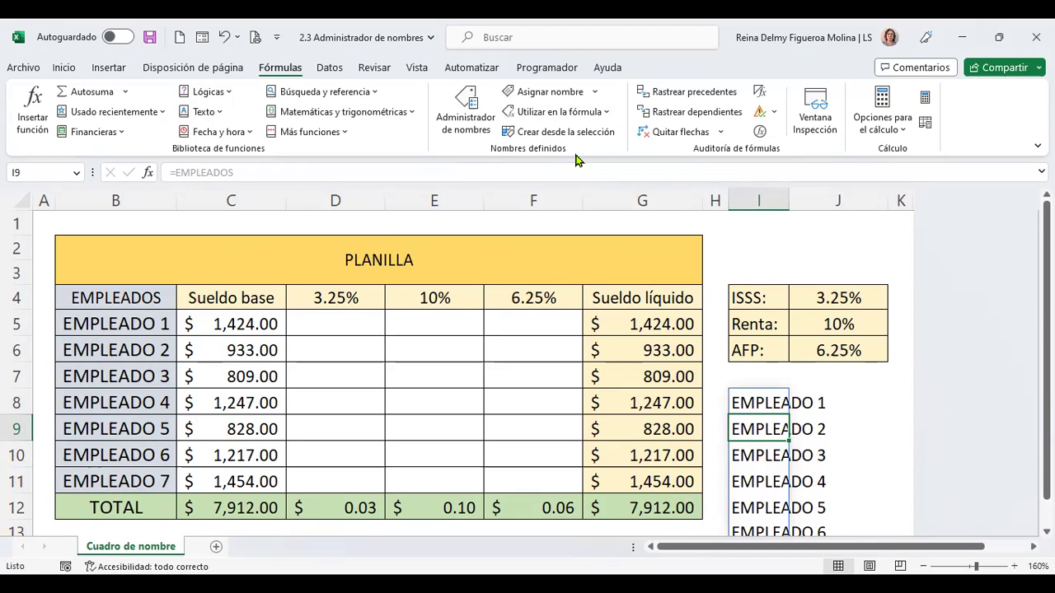
{"action": "key", "text": "ctrl+z"}
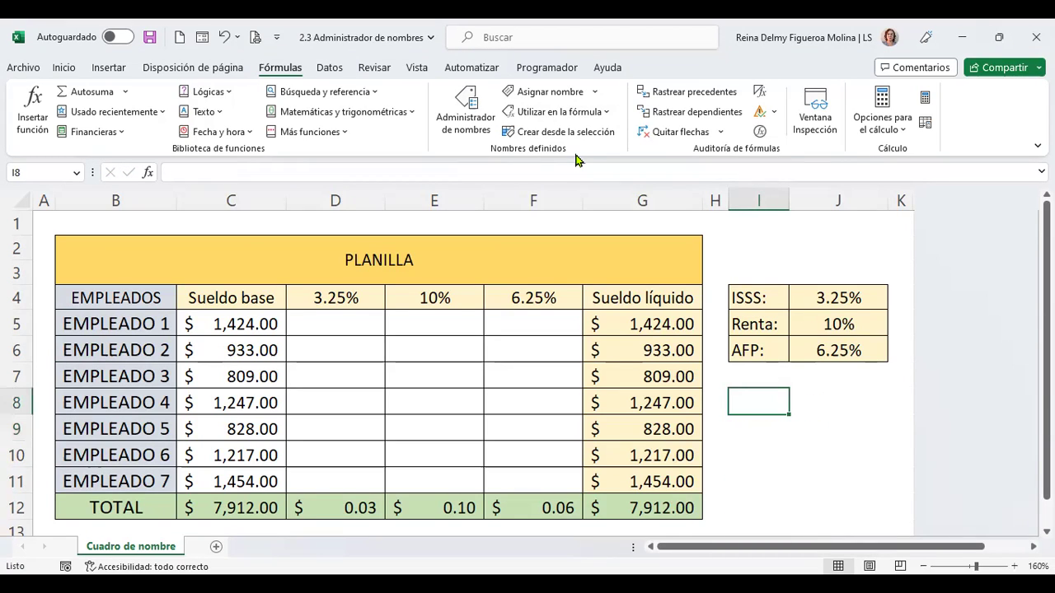
Add a new worksheet and set the font size of all its cells to 14
{"action": "left_click", "coordinate": [216, 546]}
{"action": "left_click", "coordinate": [1015, 566]}
{"action": "left_click", "coordinate": [1014, 566]}
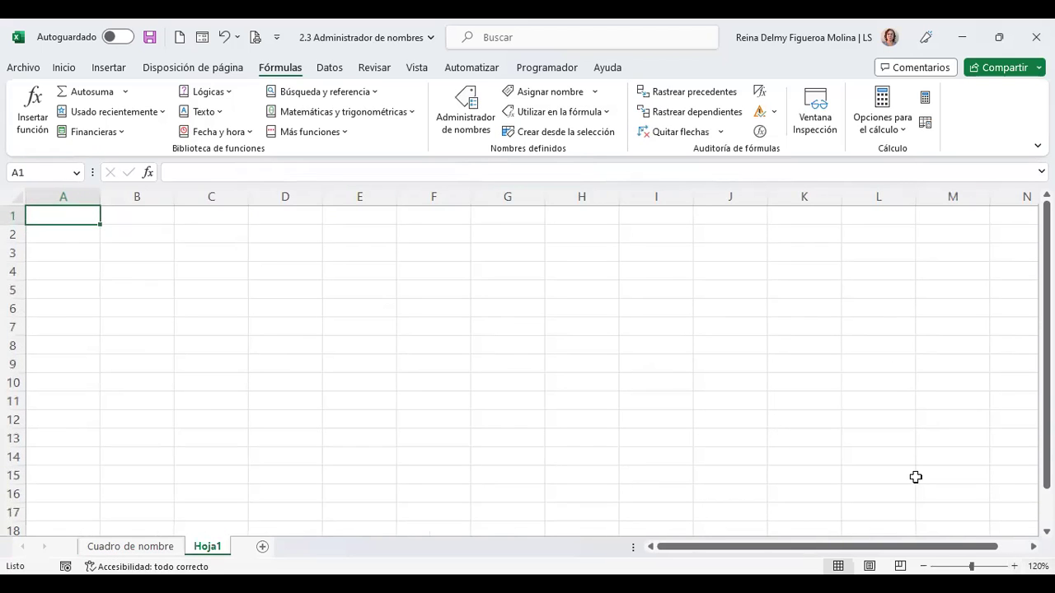
{"action": "left_click", "coordinate": [9, 196]}
{"action": "left_click", "coordinate": [64, 67]}
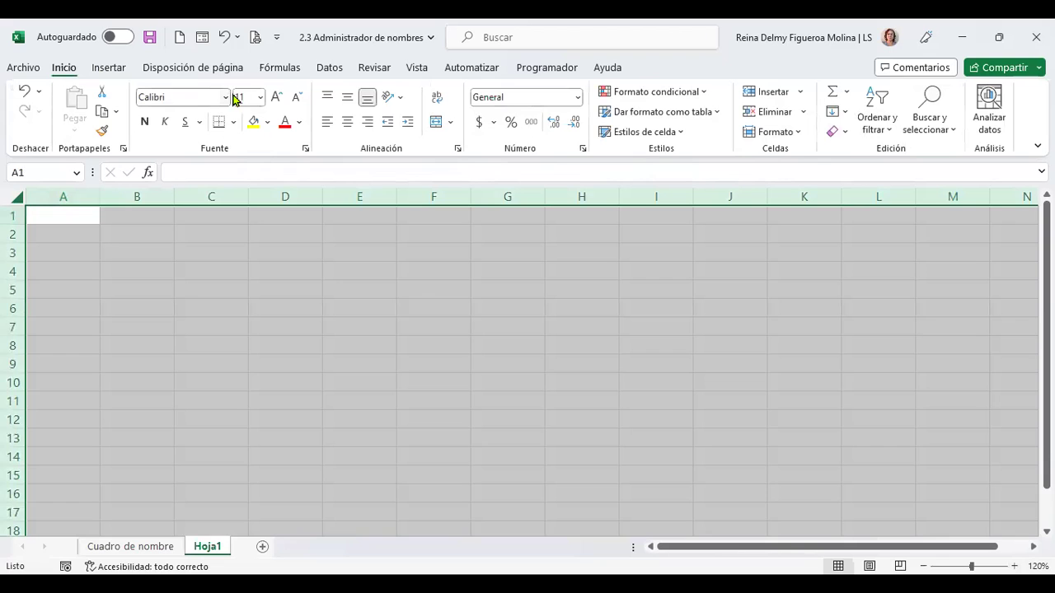
{"action": "left_click", "coordinate": [275, 98]}
{"action": "left_click", "coordinate": [275, 97]}
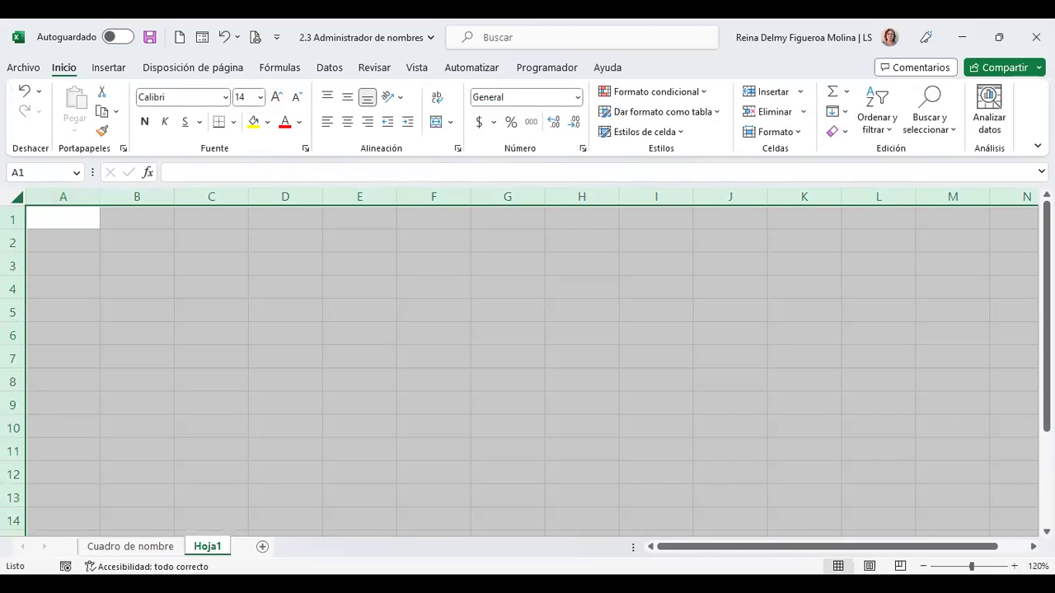
List the named range EMPLEADOS as a formula from cell B5 of Hoja1 and fit column B to its contents
{"action": "left_click", "coordinate": [145, 547]}
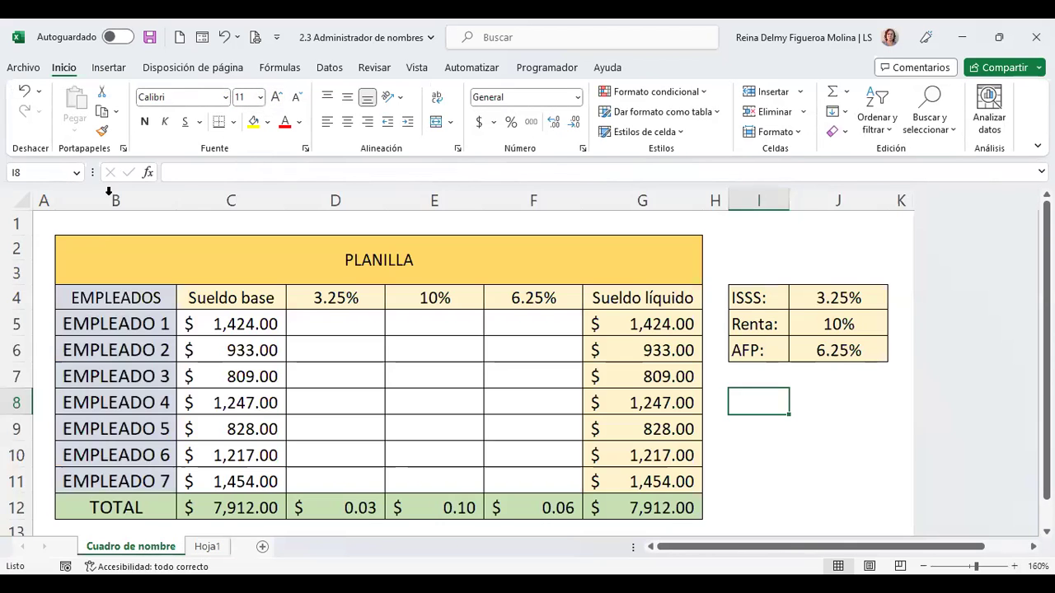
{"action": "left_click", "coordinate": [142, 322]}
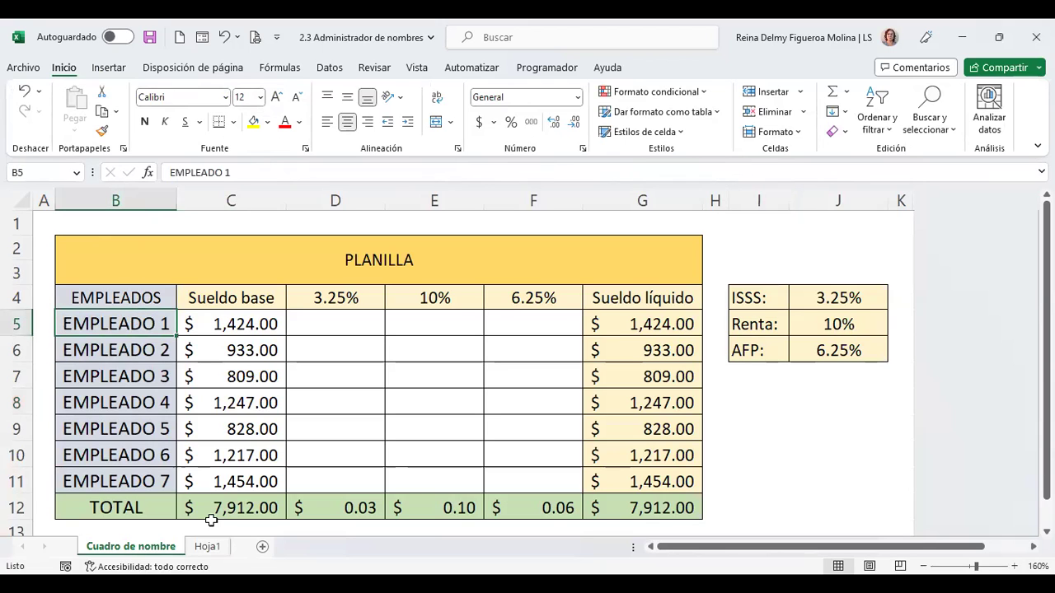
{"action": "left_click", "coordinate": [208, 546]}
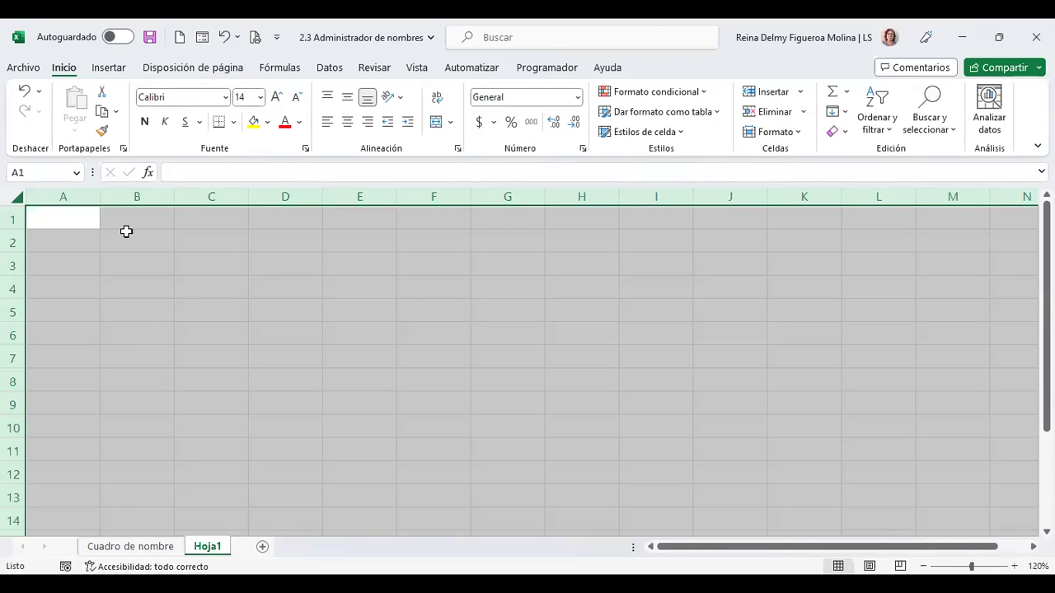
{"action": "left_click", "coordinate": [145, 303]}
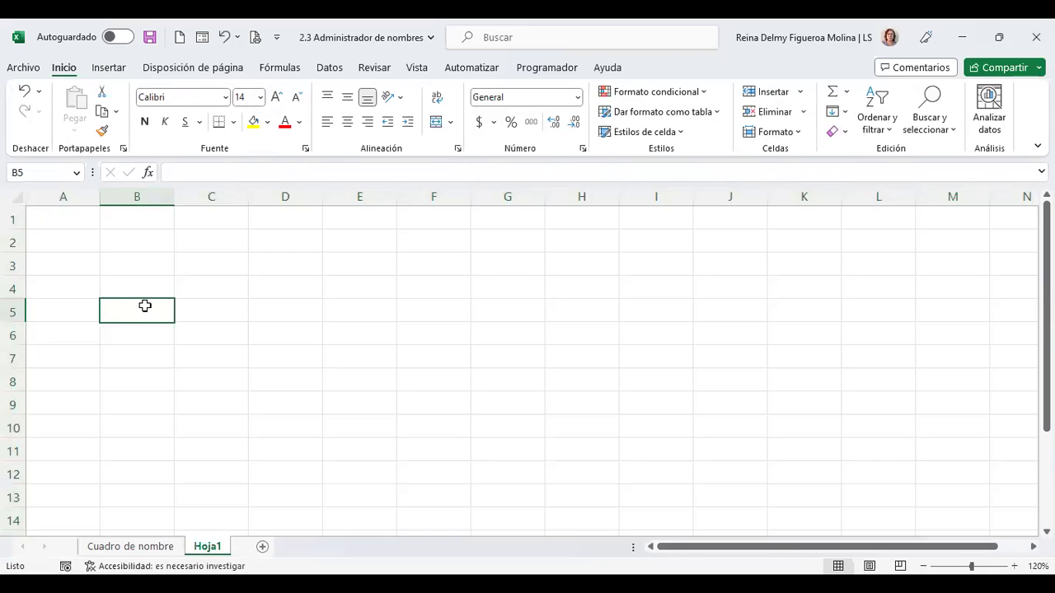
{"action": "left_click", "coordinate": [278, 69]}
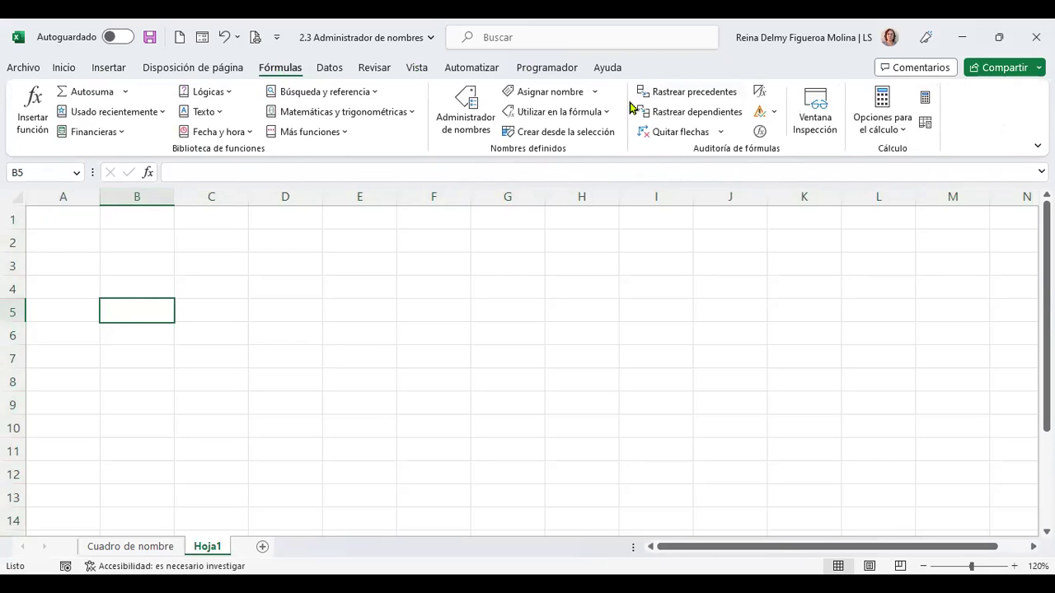
{"action": "left_click", "coordinate": [609, 112]}
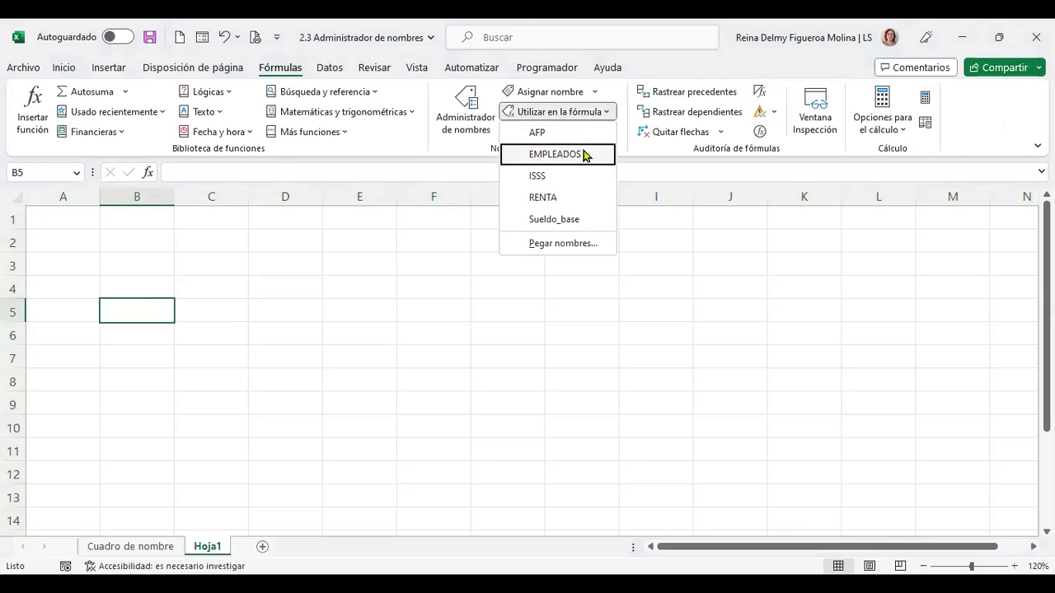
{"action": "left_click", "coordinate": [579, 161]}
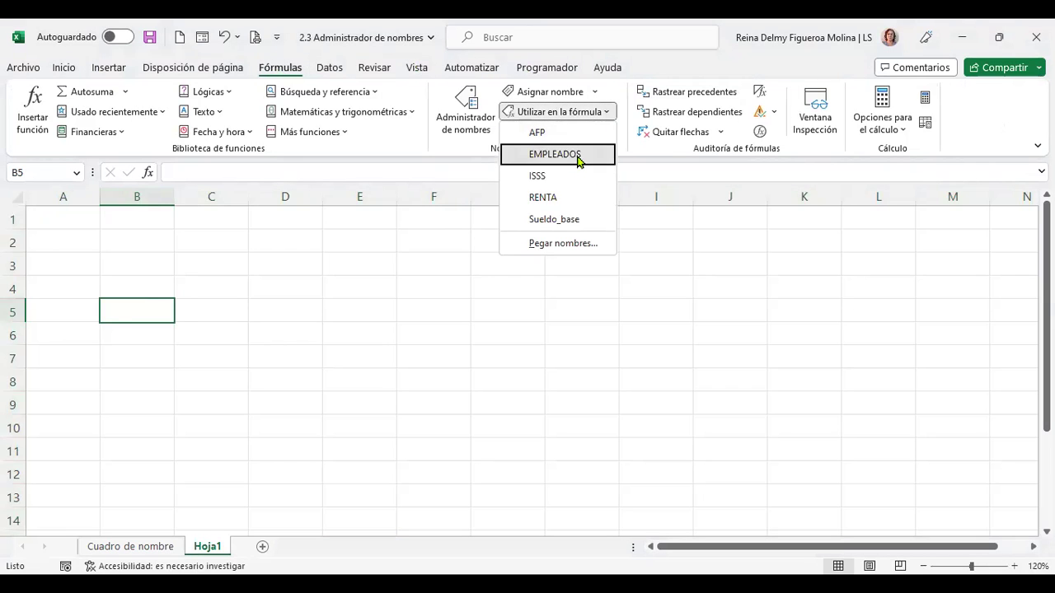
{"action": "key", "text": "Return"}
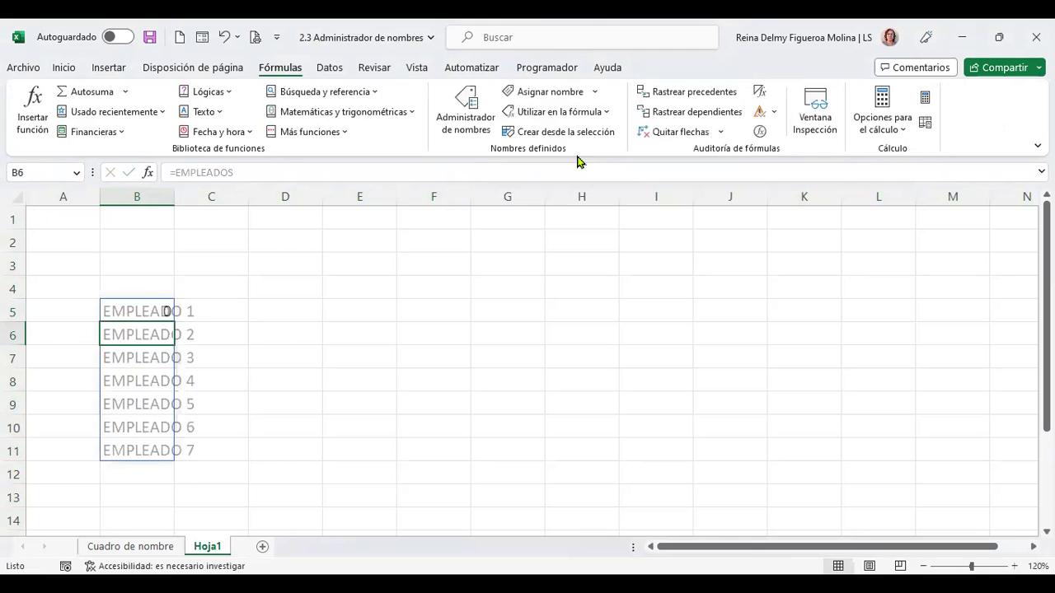
{"action": "double_click", "coordinate": [175, 201]}
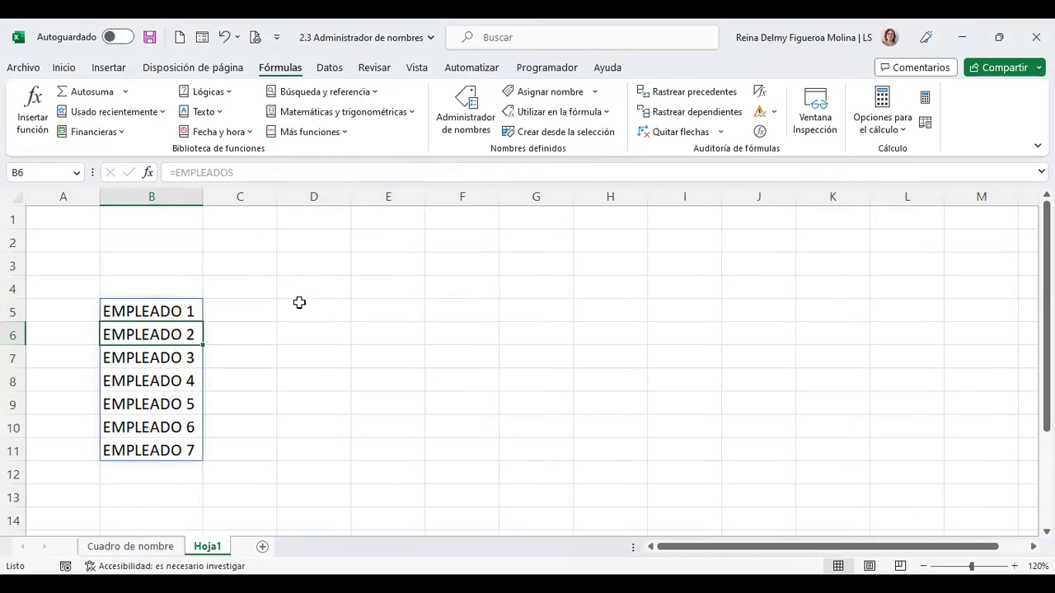
Insert the defined name ISSS as a formula in cell D4 of Hoja1
{"action": "left_click", "coordinate": [122, 549]}
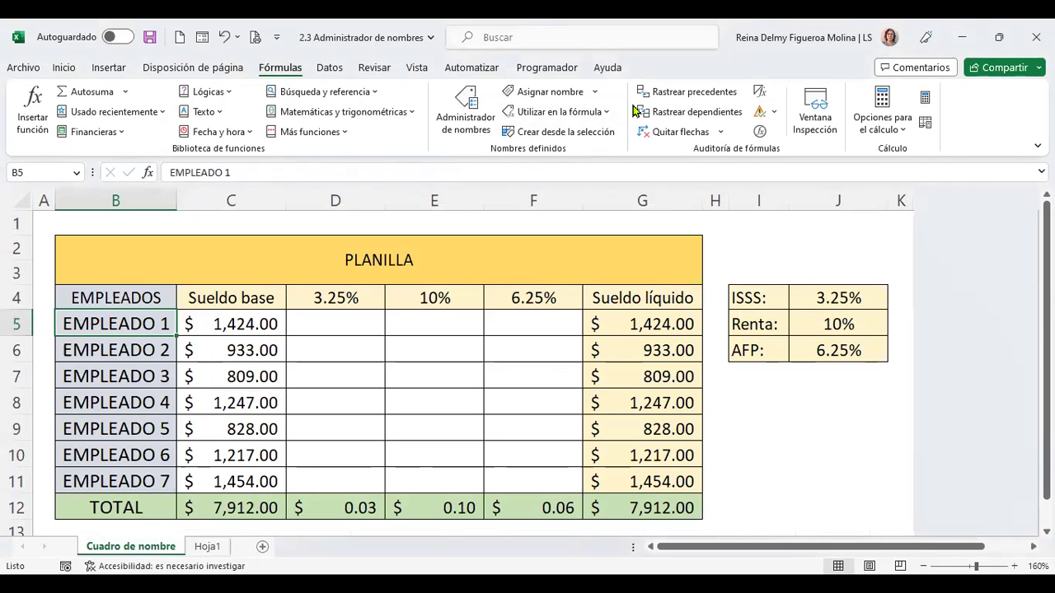
{"action": "left_click", "coordinate": [207, 548]}
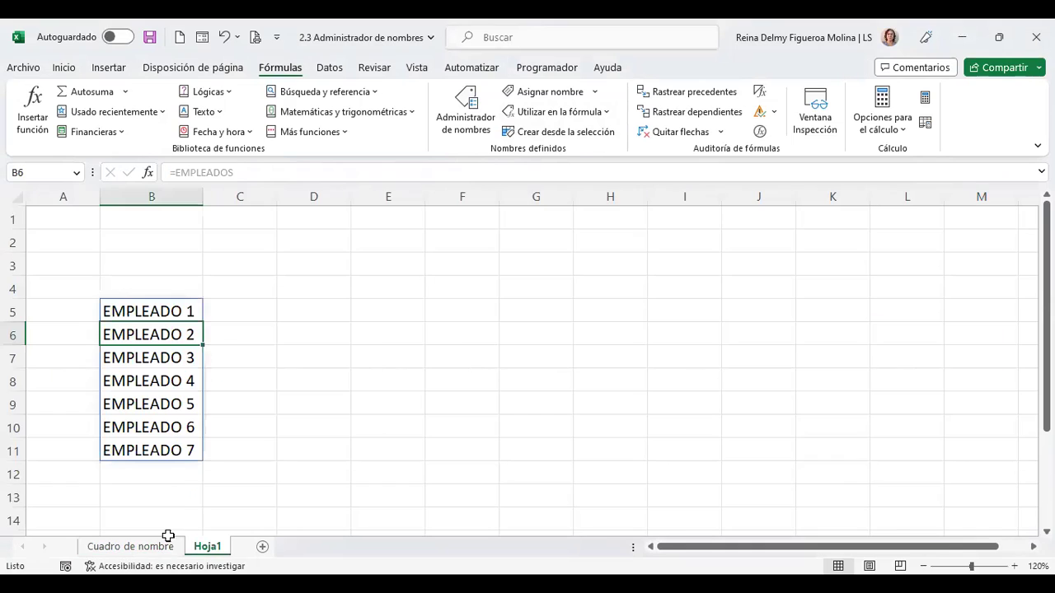
{"action": "left_click", "coordinate": [607, 113]}
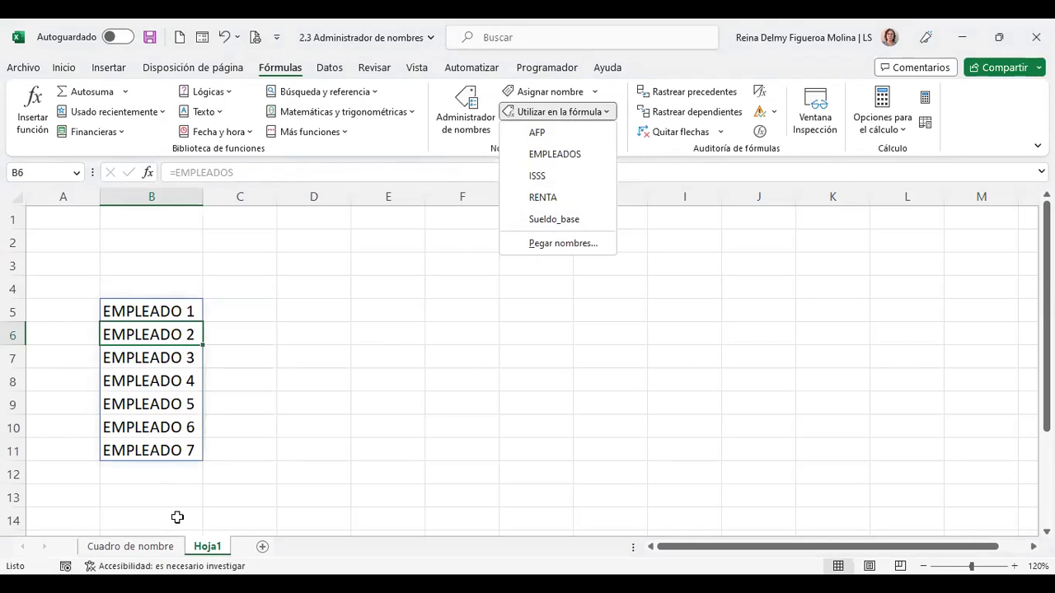
{"action": "left_click", "coordinate": [167, 551]}
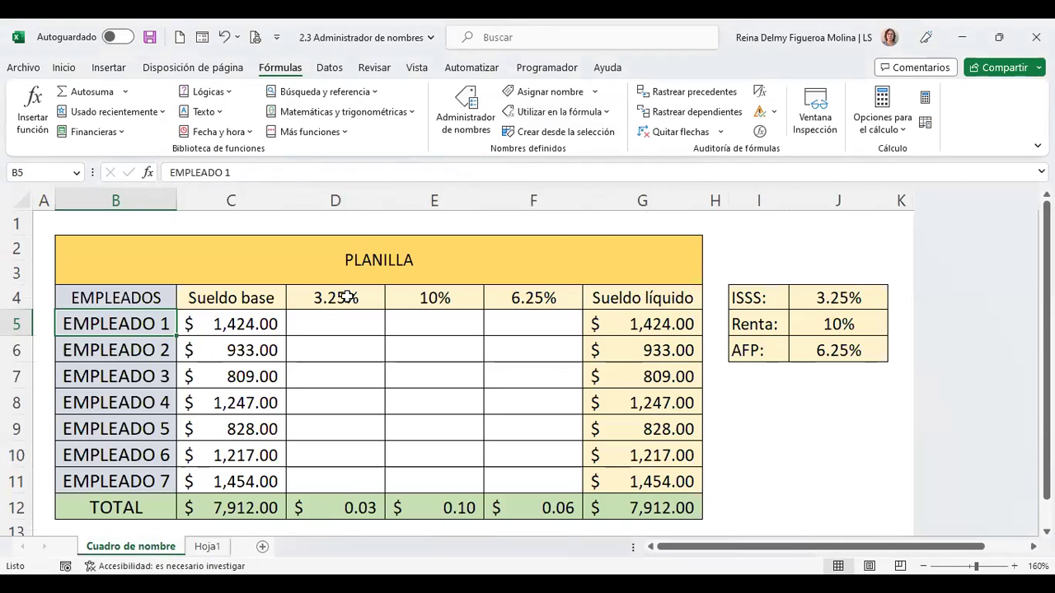
{"action": "left_click", "coordinate": [208, 547]}
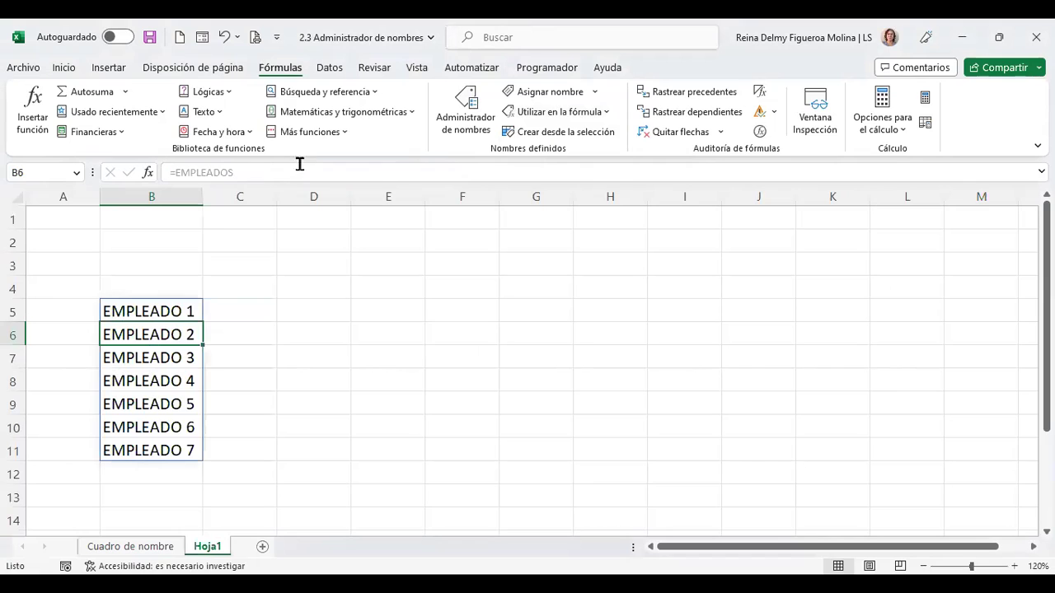
{"action": "left_click", "coordinate": [314, 285]}
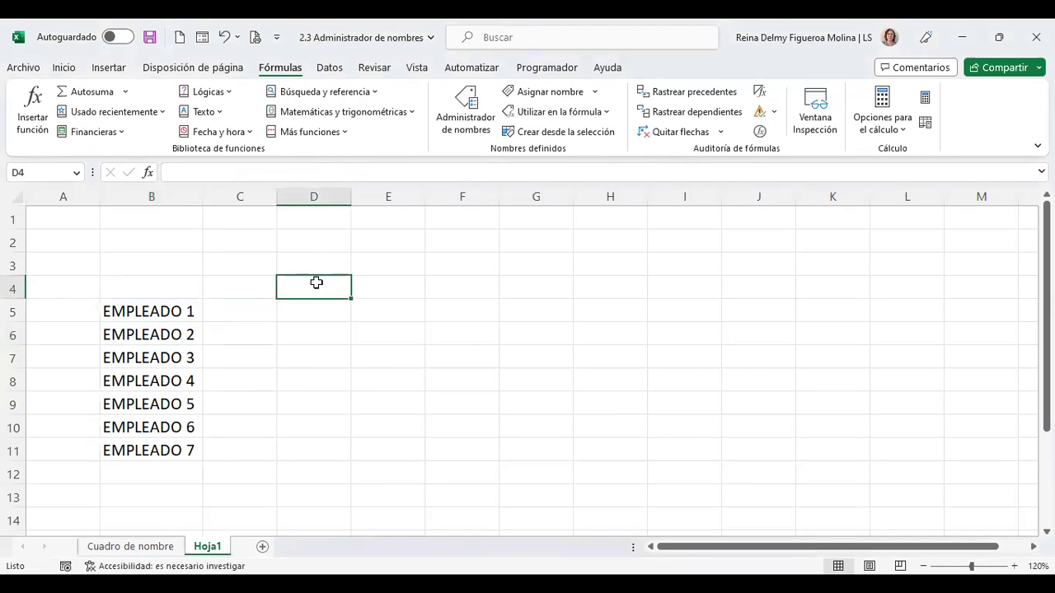
{"action": "left_click", "coordinate": [607, 112]}
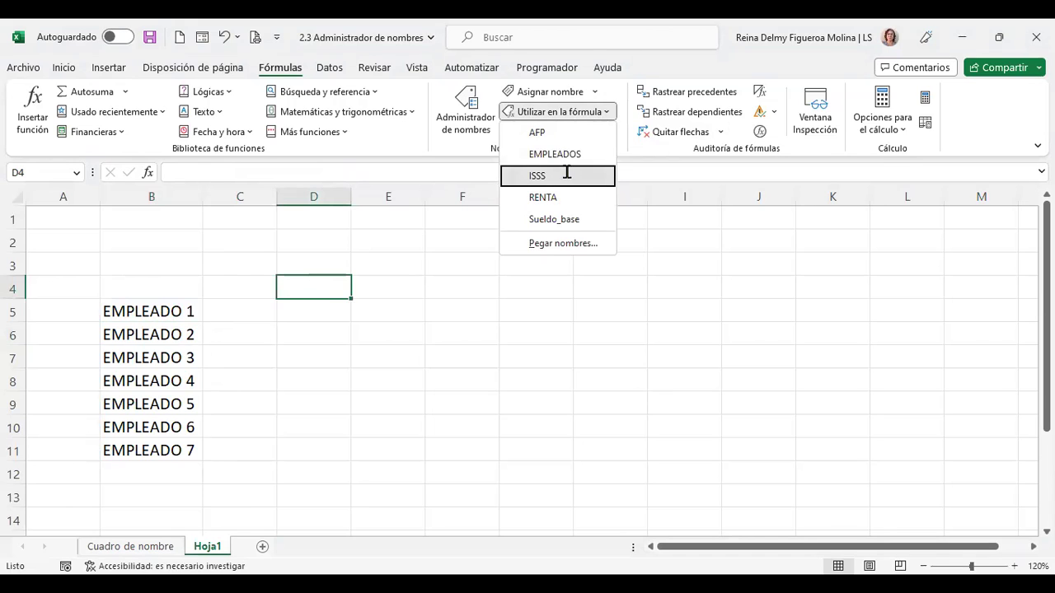
{"action": "left_click", "coordinate": [567, 173]}
{"action": "key", "text": "Return"}
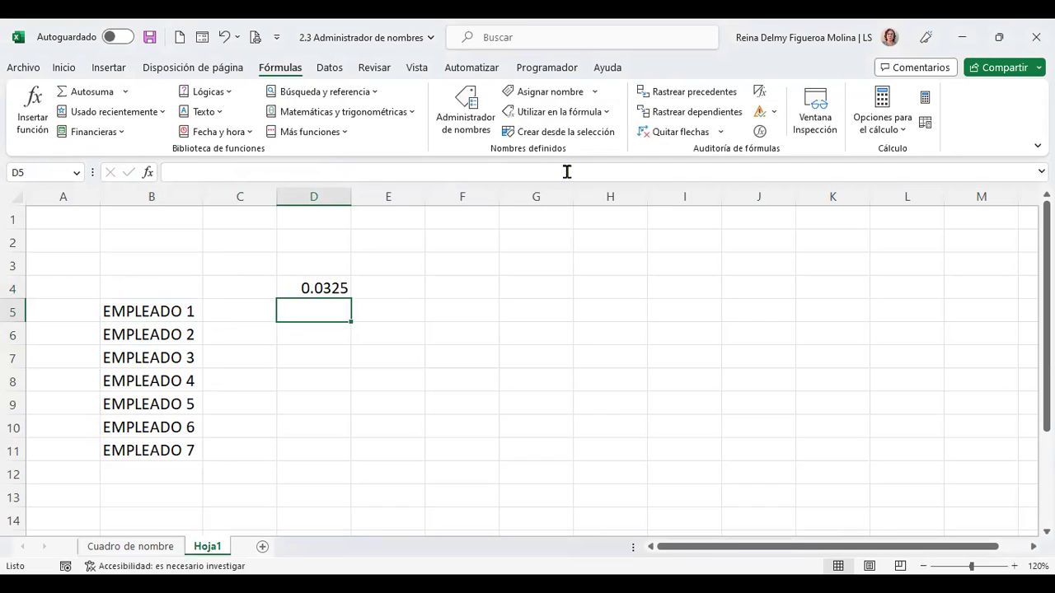
Insert the defined name RENTA as a formula in cell E4 of Hoja1
{"action": "left_click", "coordinate": [394, 289]}
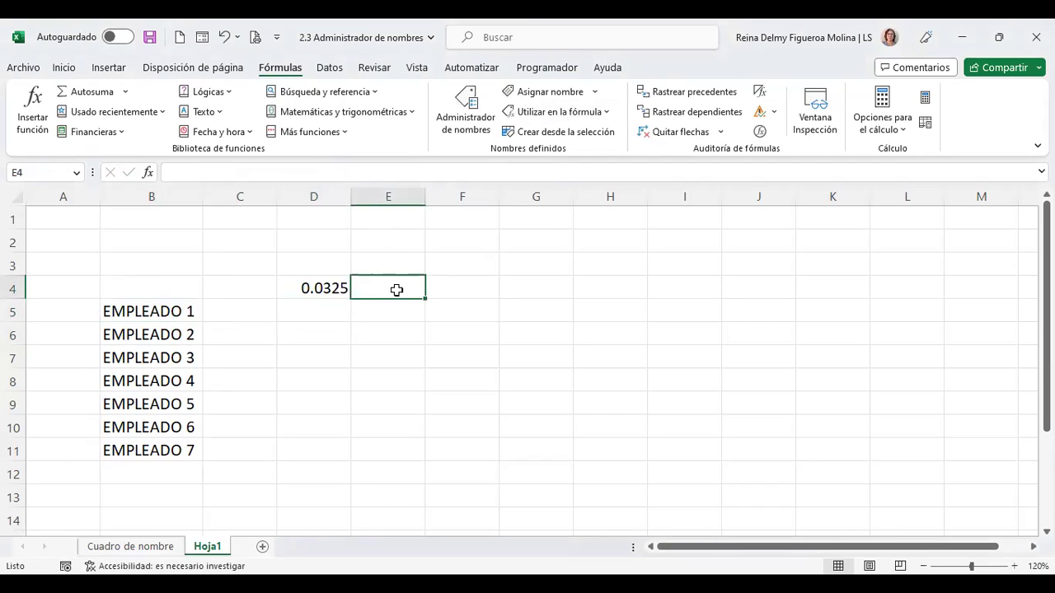
{"action": "left_click", "coordinate": [610, 113]}
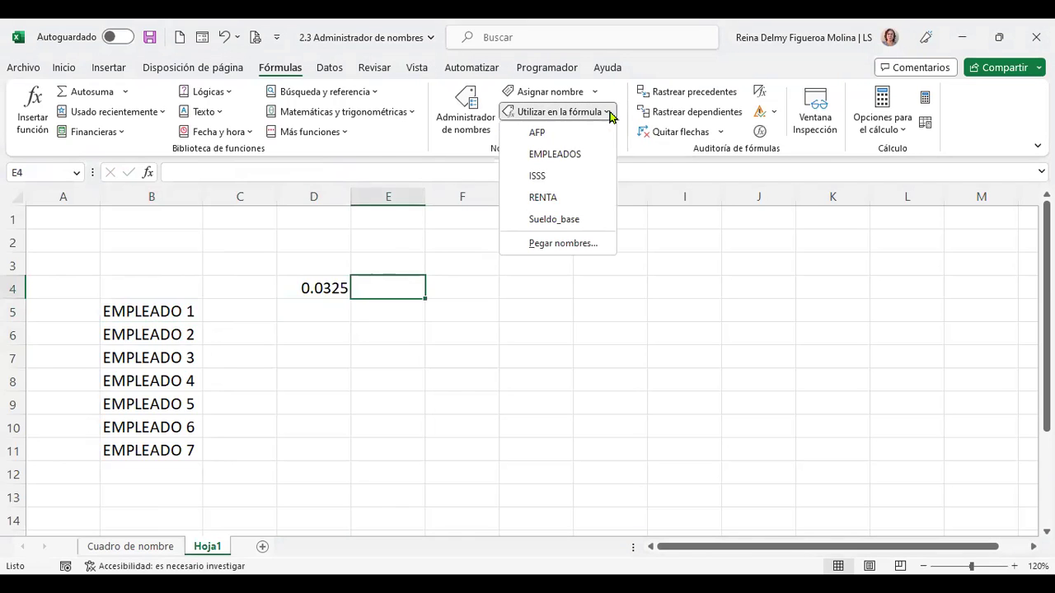
{"action": "left_click", "coordinate": [589, 244]}
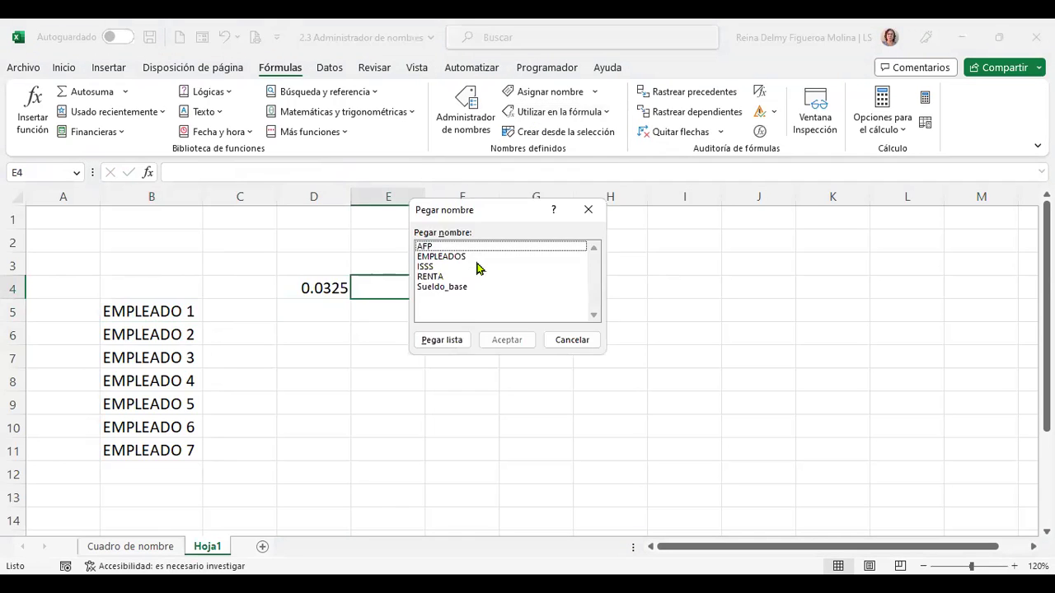
{"action": "left_click", "coordinate": [574, 341]}
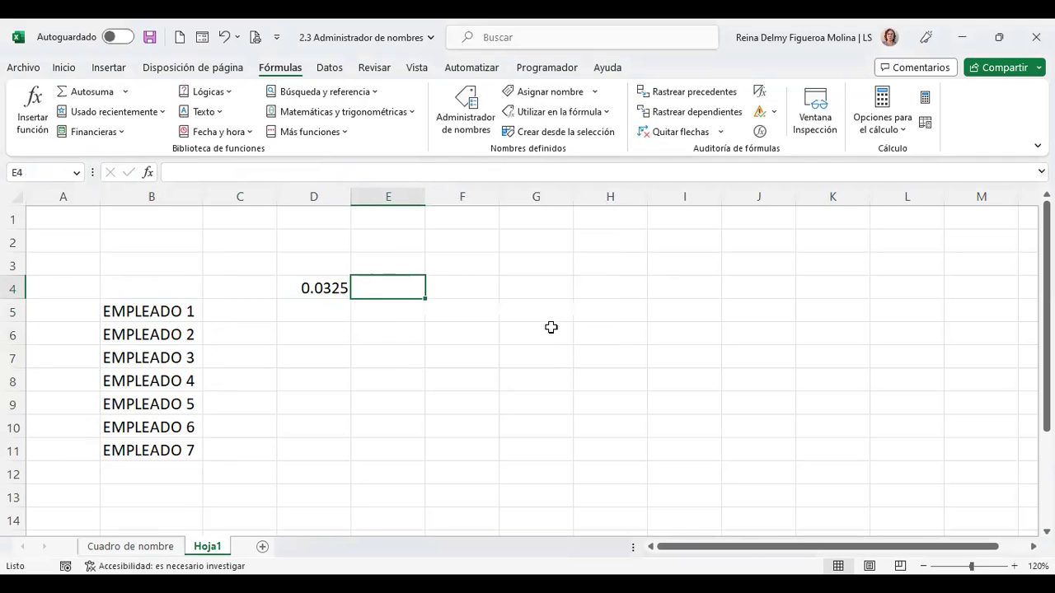
{"action": "left_click", "coordinate": [159, 547]}
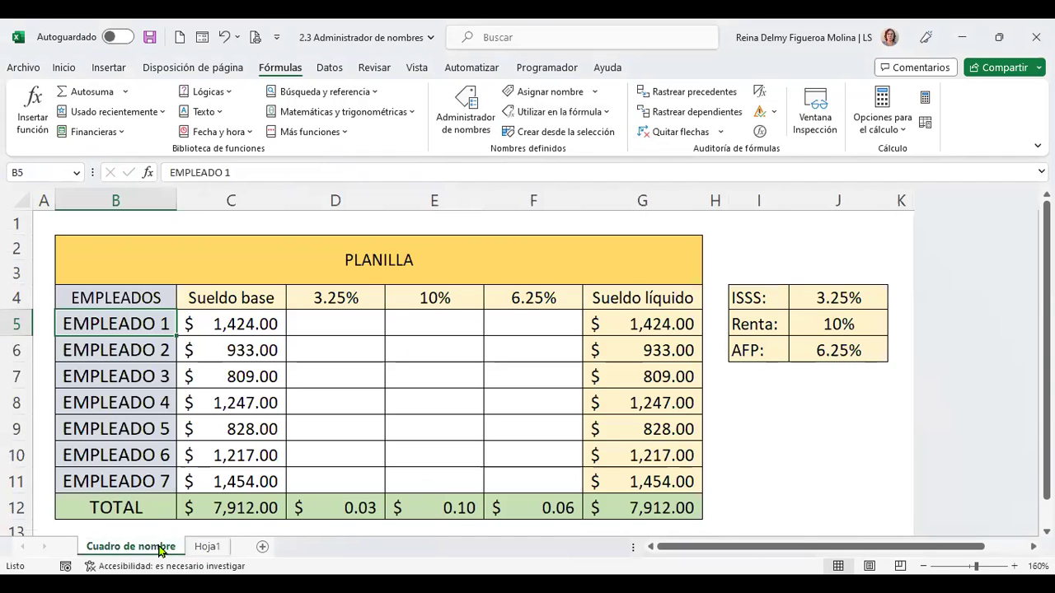
{"action": "left_click", "coordinate": [207, 548]}
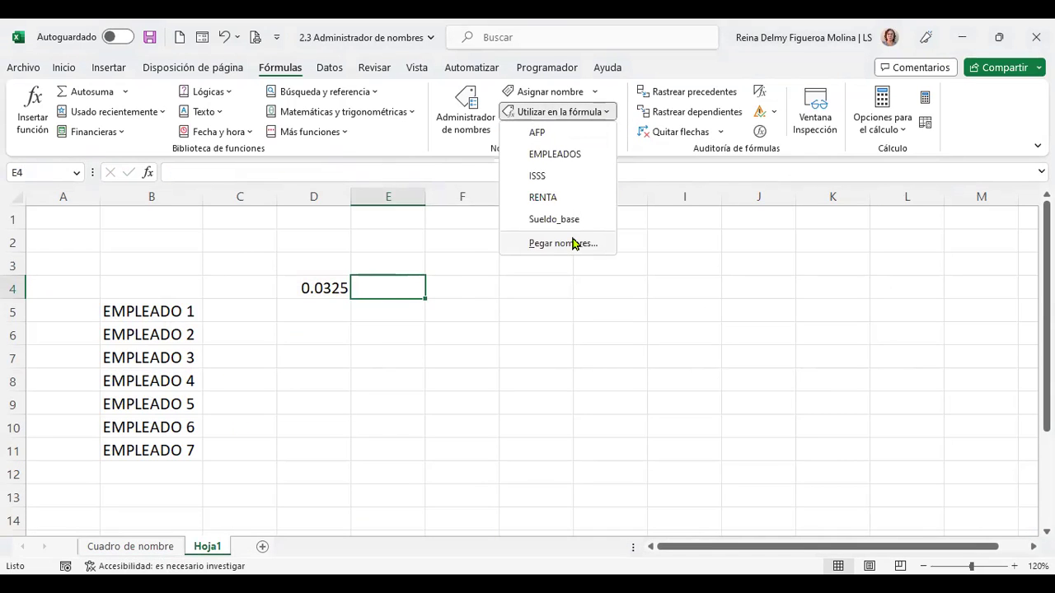
{"action": "left_click", "coordinate": [574, 244]}
{"action": "left_click", "coordinate": [429, 278]}
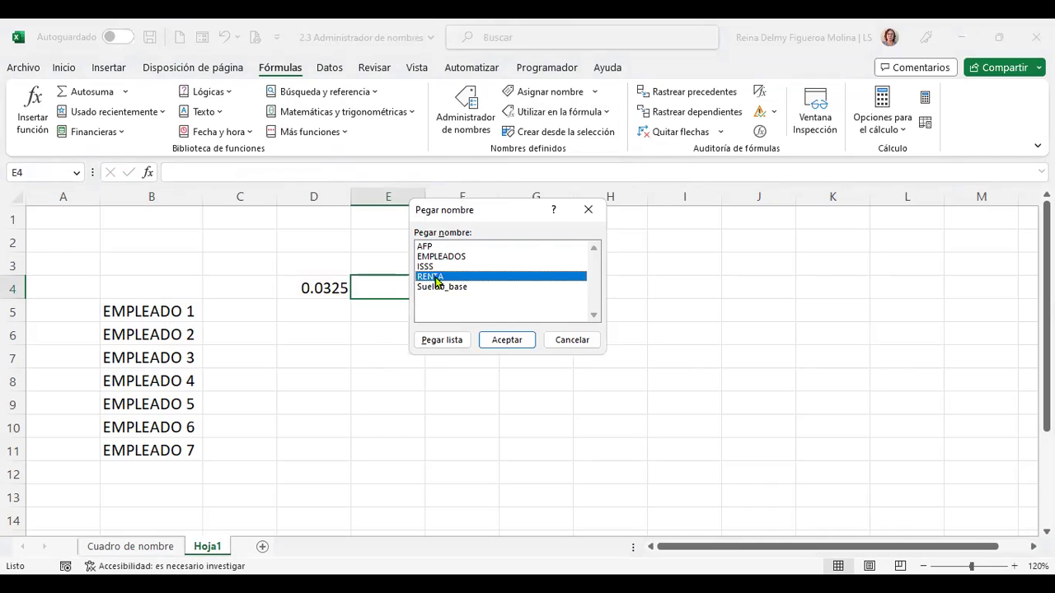
{"action": "left_click", "coordinate": [506, 339]}
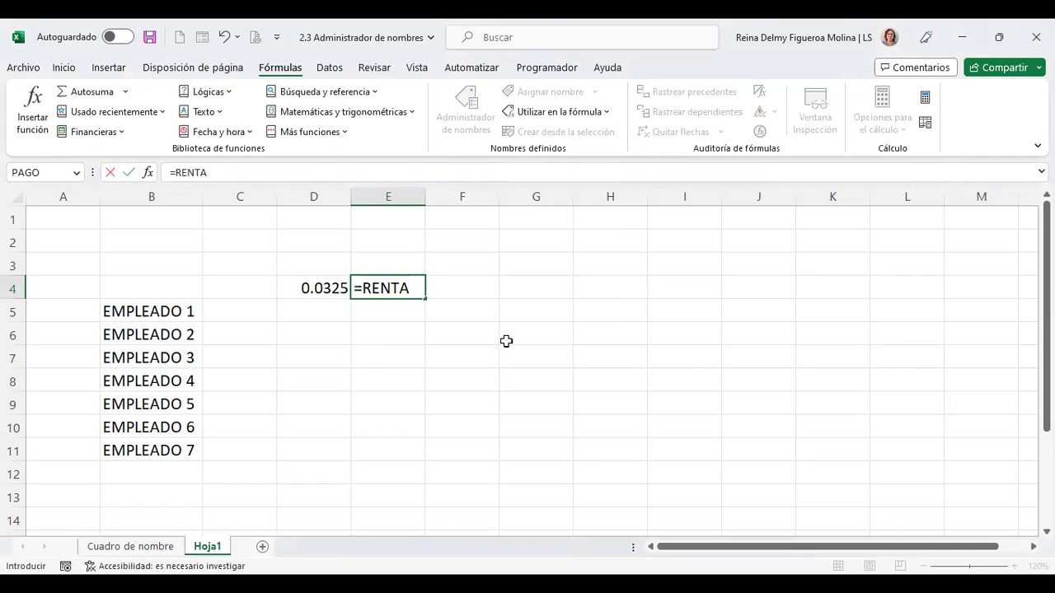
{"action": "key", "text": "Return"}
{"action": "key", "text": "Up"}
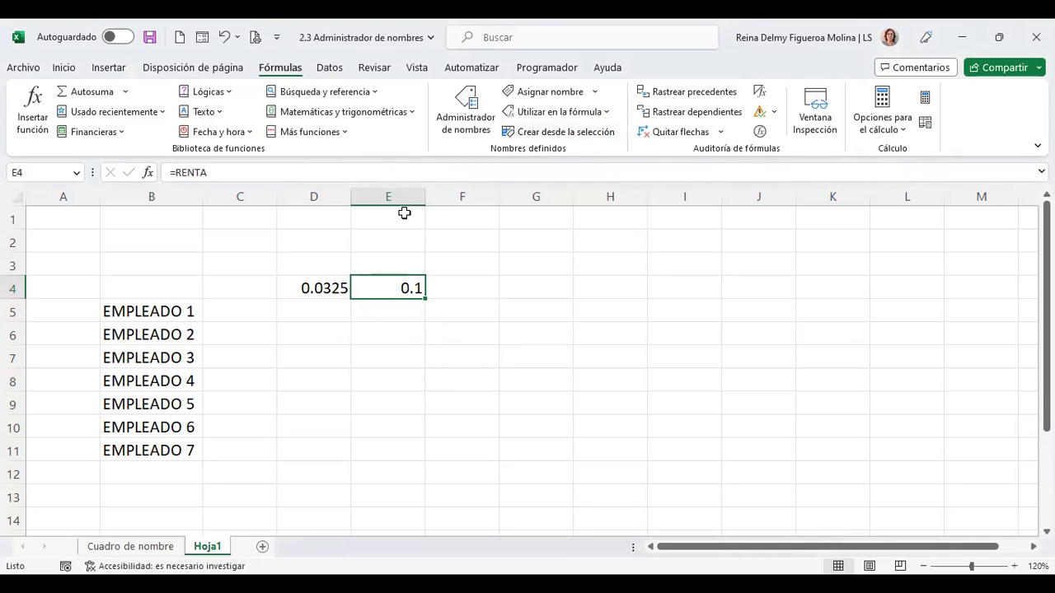
Create a copy of the Cuadro de nombre sheet, placed before the original
{"action": "left_click", "coordinate": [167, 548]}
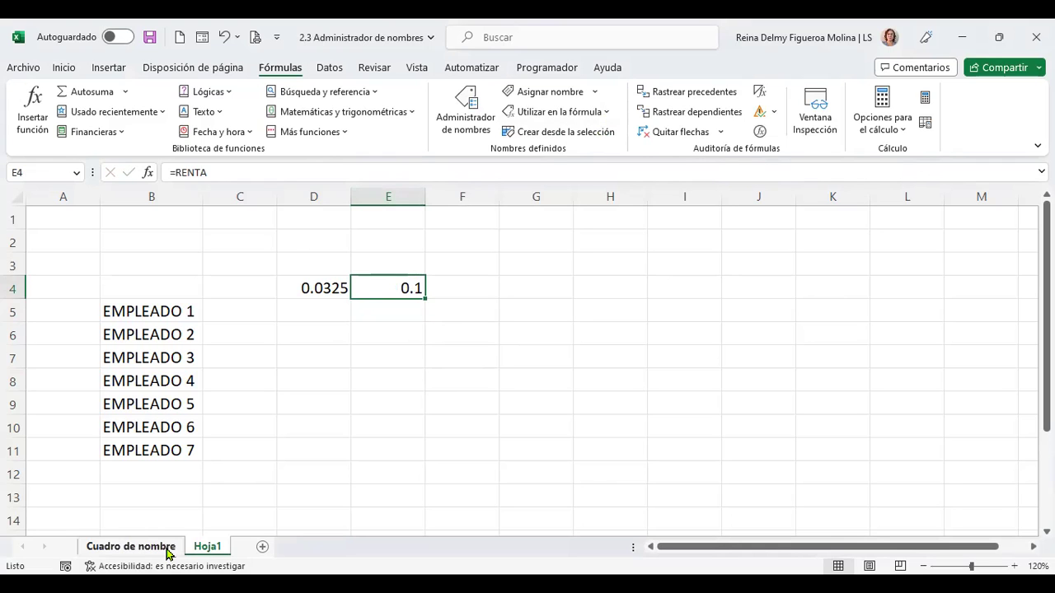
{"action": "left_click", "coordinate": [167, 548]}
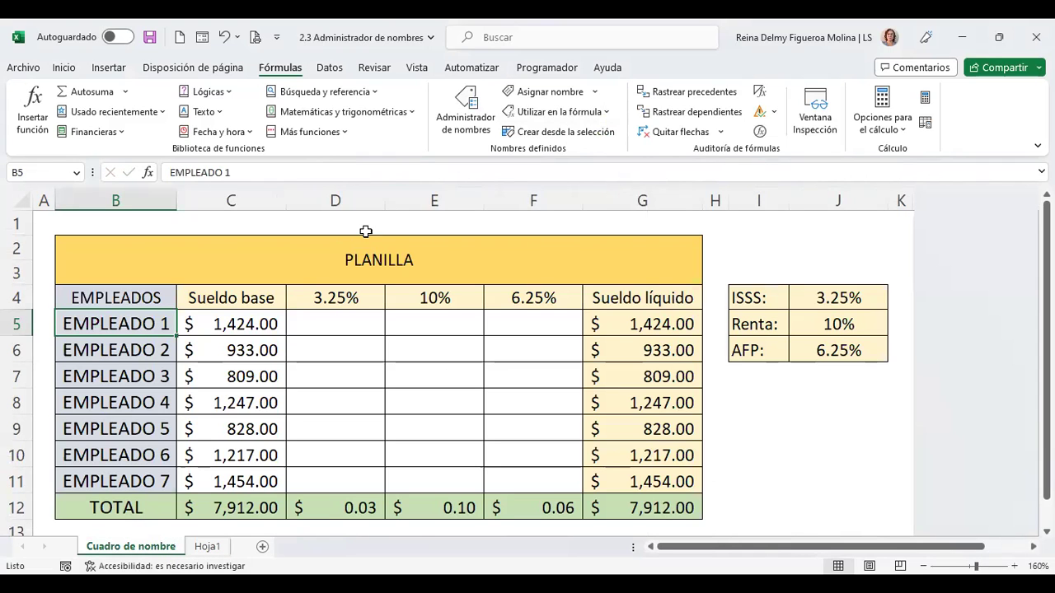
{"action": "right_click", "coordinate": [146, 548]}
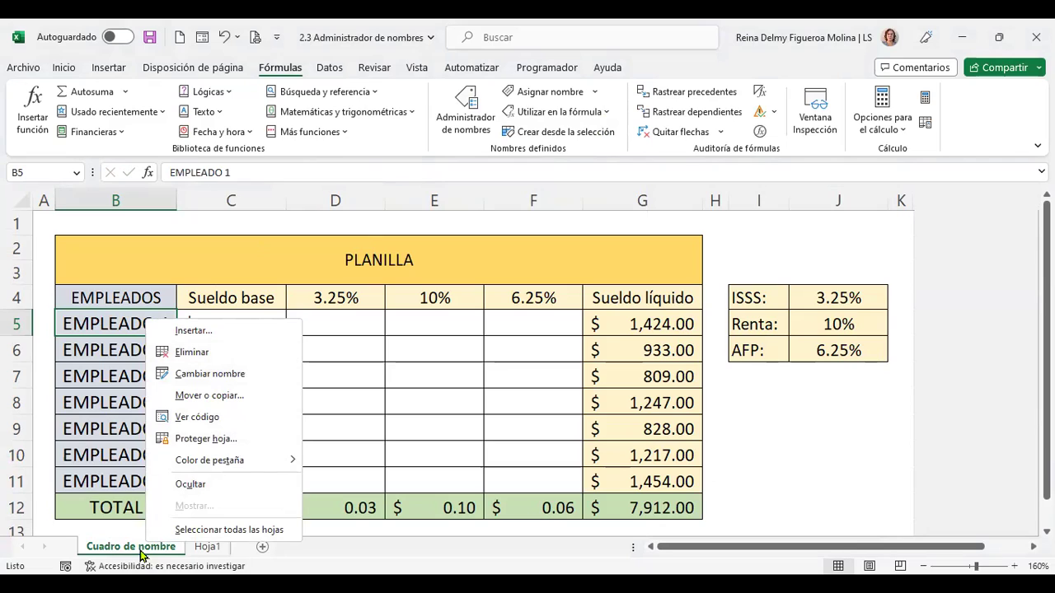
{"action": "left_click", "coordinate": [231, 398]}
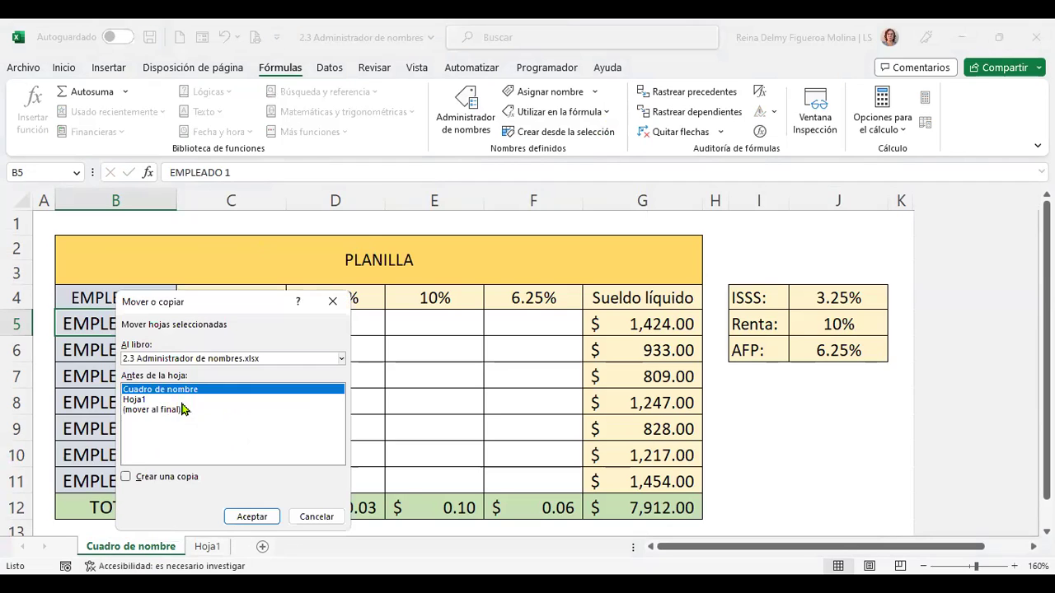
{"action": "left_click", "coordinate": [126, 478]}
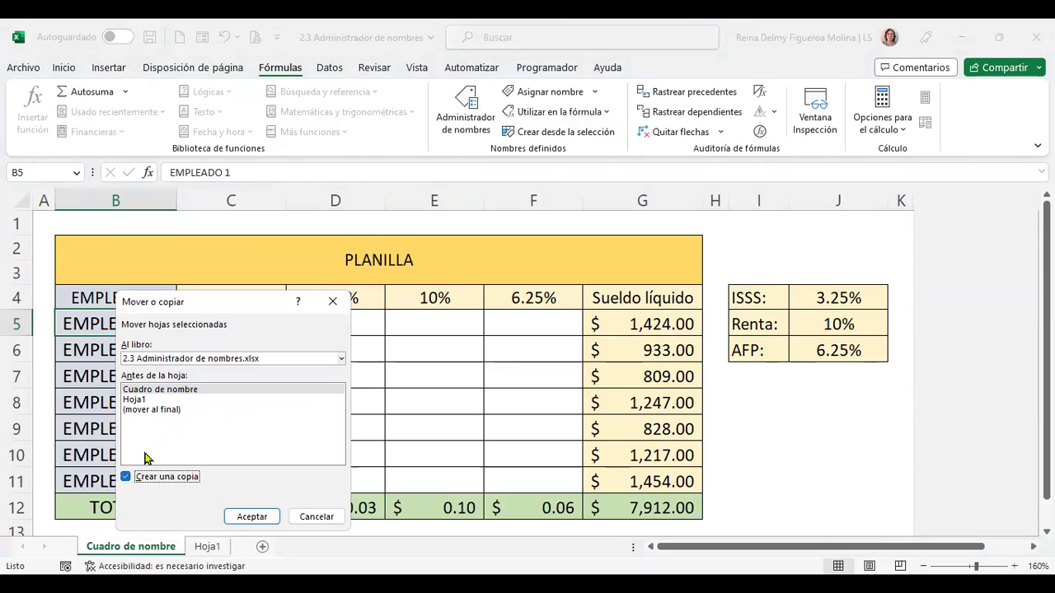
{"action": "left_click", "coordinate": [196, 390]}
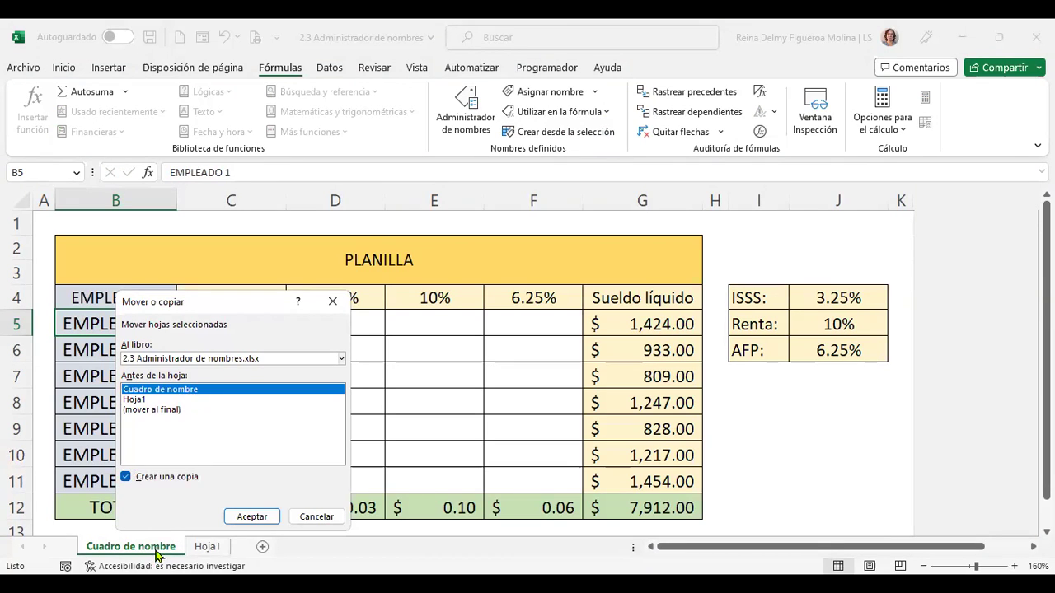
{"action": "left_click", "coordinate": [253, 516]}
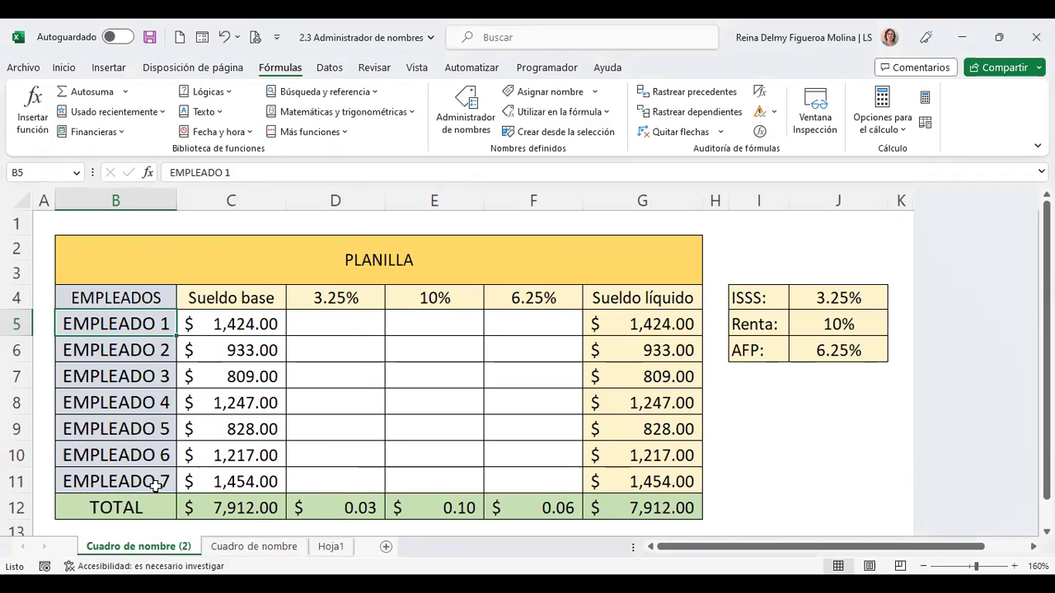
Check which named ranges the copied sheet offers and inspect the Sueldo base total formula in cell C12
{"action": "left_click", "coordinate": [76, 175]}
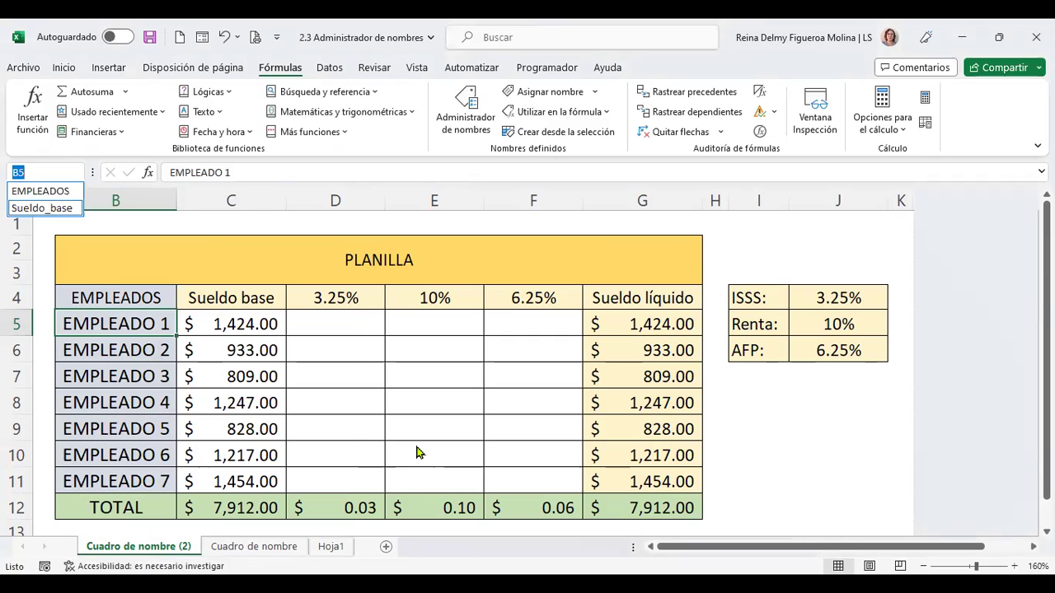
{"action": "key", "text": "Escape"}
{"action": "left_click", "coordinate": [188, 552]}
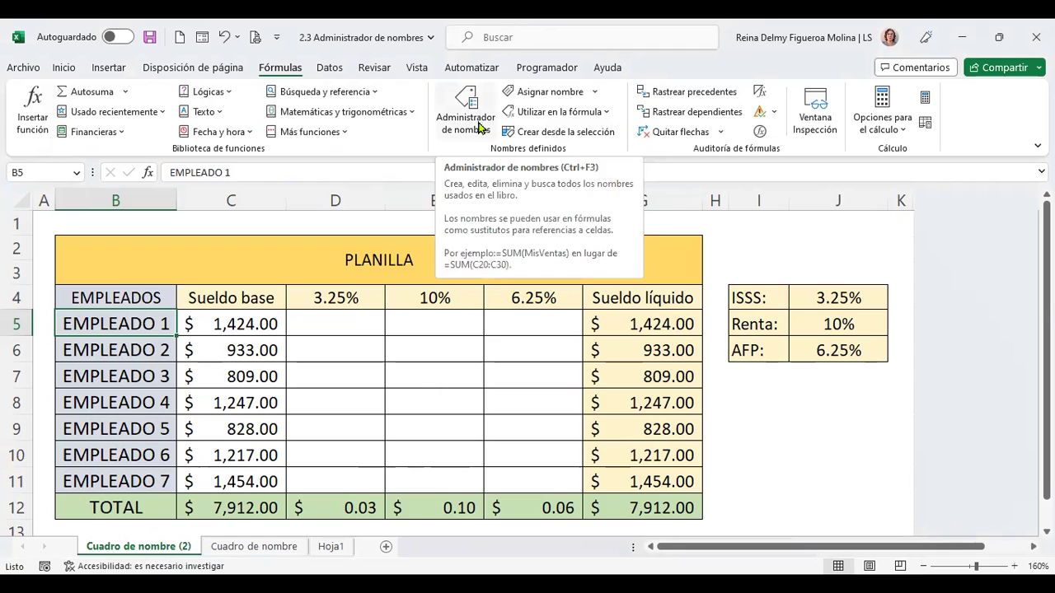
{"action": "left_click", "coordinate": [247, 508]}
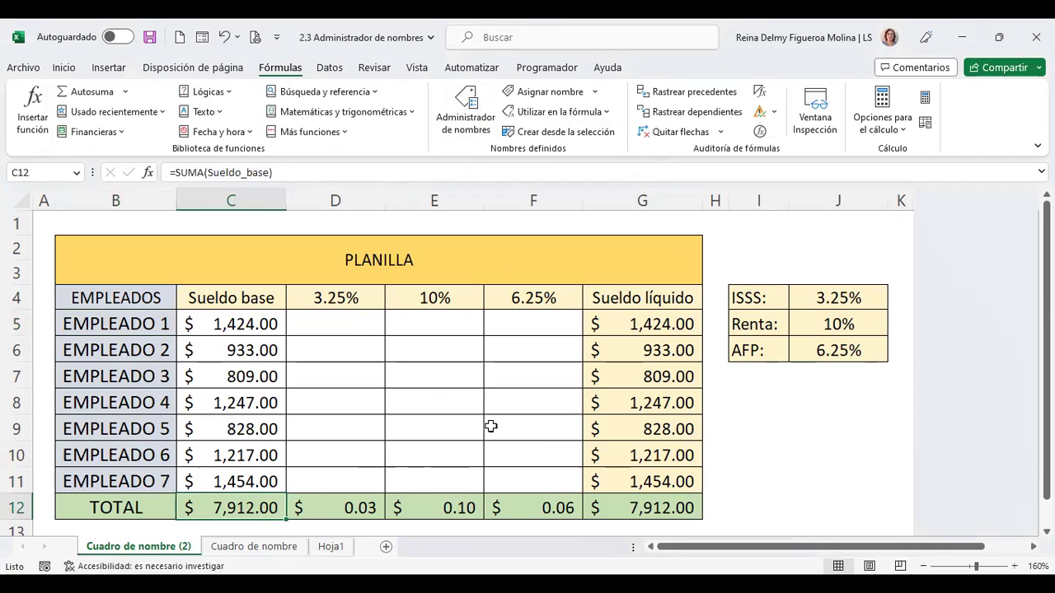
{"action": "key", "text": "F2"}
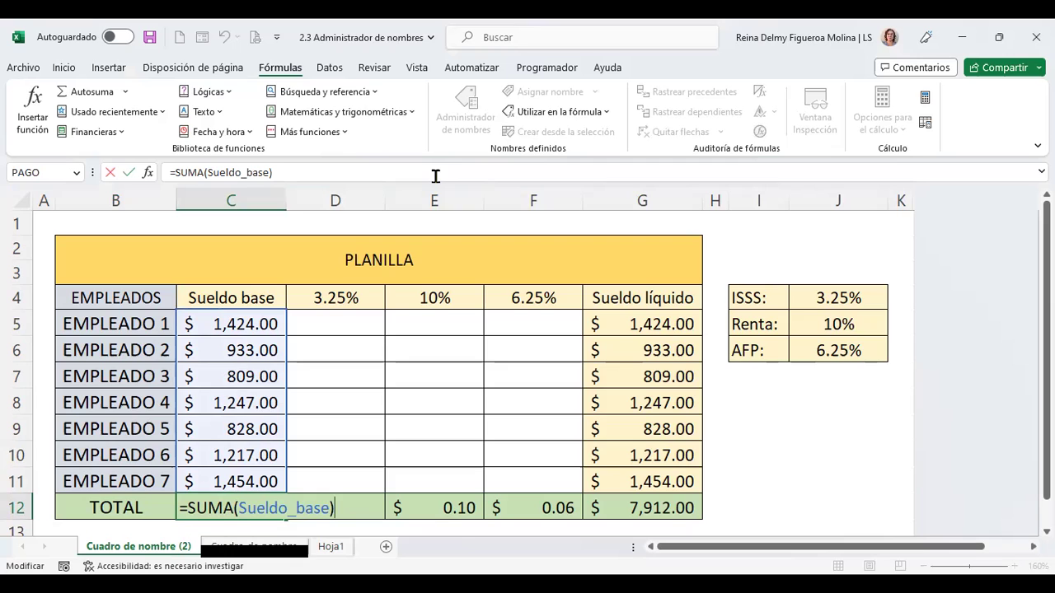
{"action": "key", "text": "Return"}
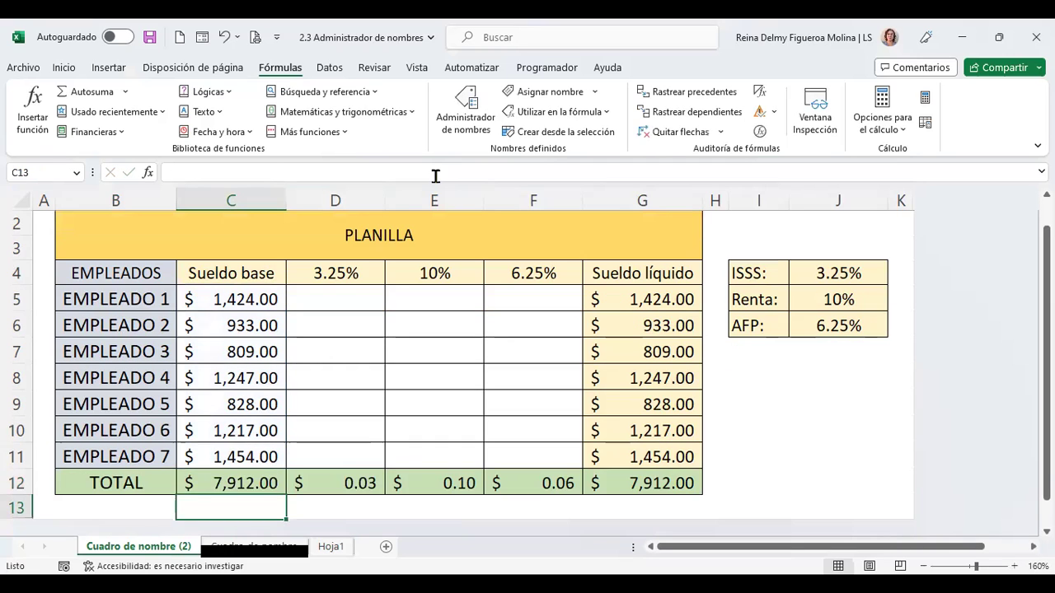
Delete all the defined names in the workbook with the name manager
{"action": "left_click", "coordinate": [476, 125]}
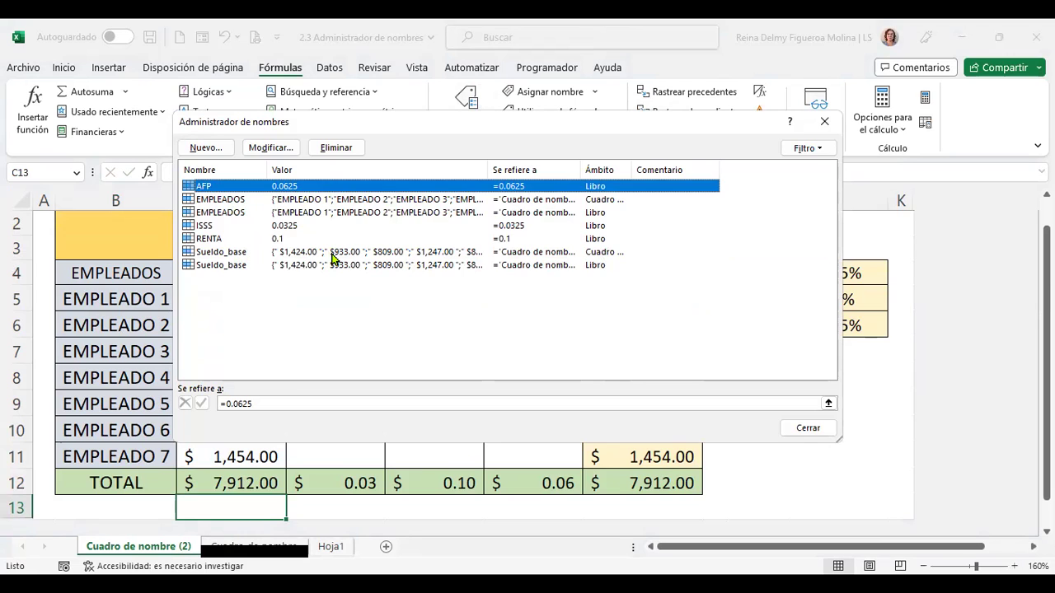
{"action": "key", "text": "shift+Down"}
{"action": "key", "text": "shift+Down"}
{"action": "key", "text": "shift+Down"}
{"action": "key", "text": "shift+Down"}
{"action": "key", "text": "shift+Down"}
{"action": "key", "text": "shift+Down"}
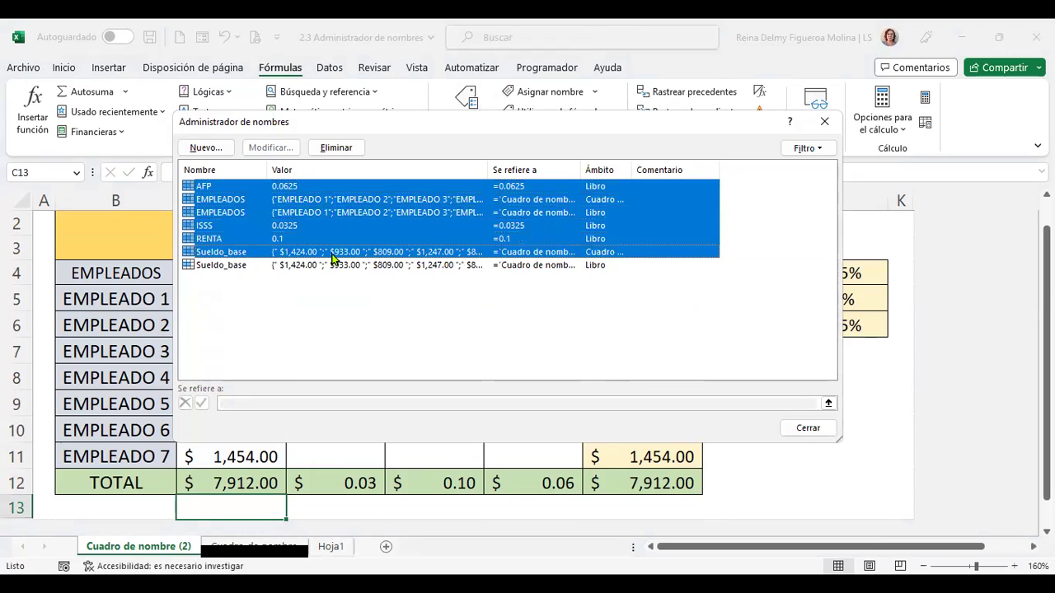
{"action": "left_click", "coordinate": [346, 150]}
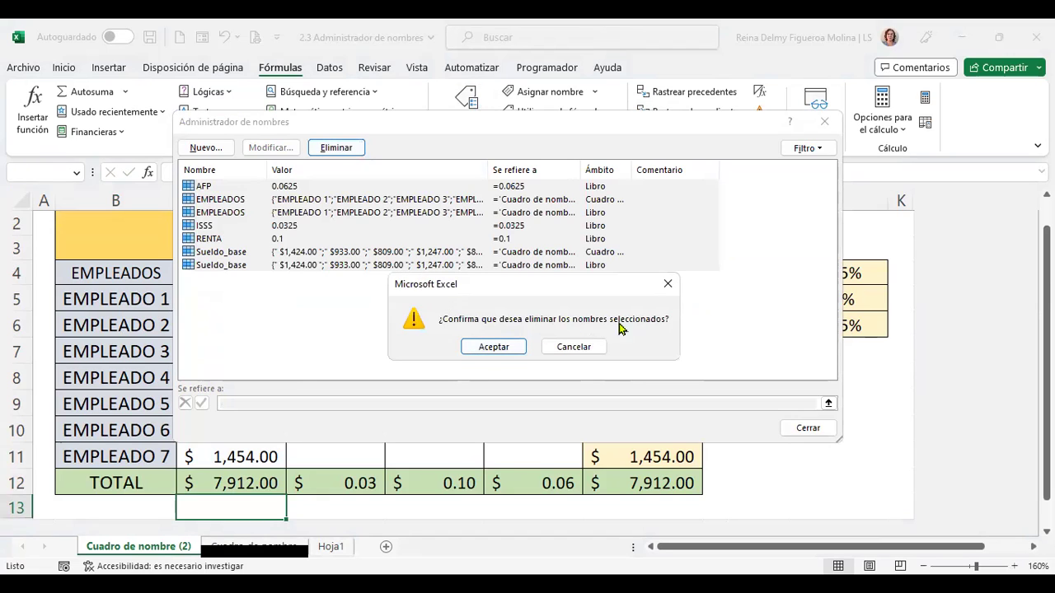
{"action": "left_click", "coordinate": [505, 348]}
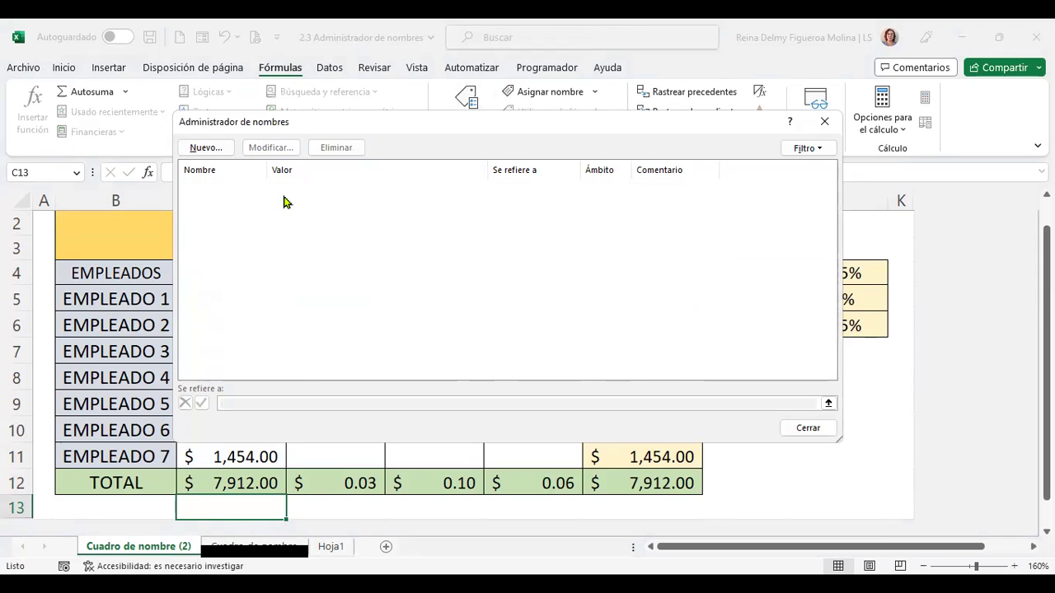
{"action": "left_click", "coordinate": [809, 429]}
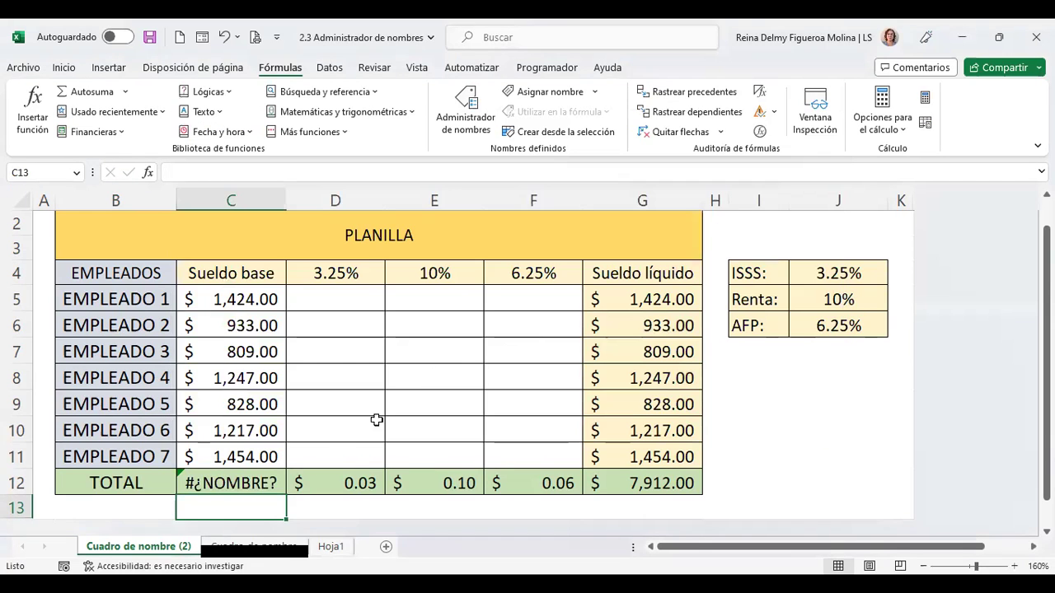
Examine the total formula in cell C12 of the copied sheet and the same total on the Cuadro de nombre sheet
{"action": "left_click", "coordinate": [247, 481]}
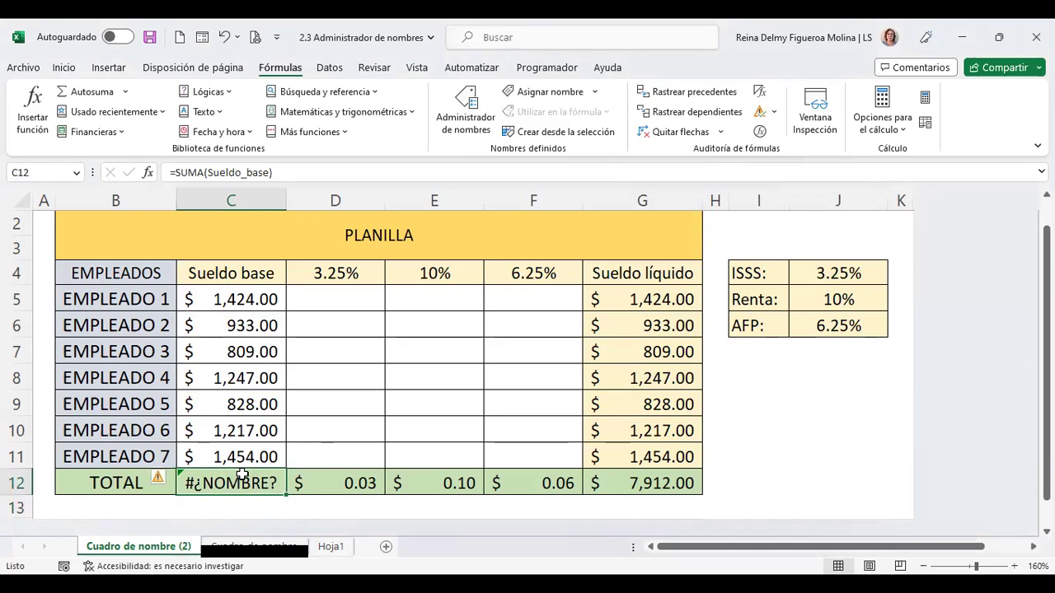
{"action": "double_click", "coordinate": [244, 477]}
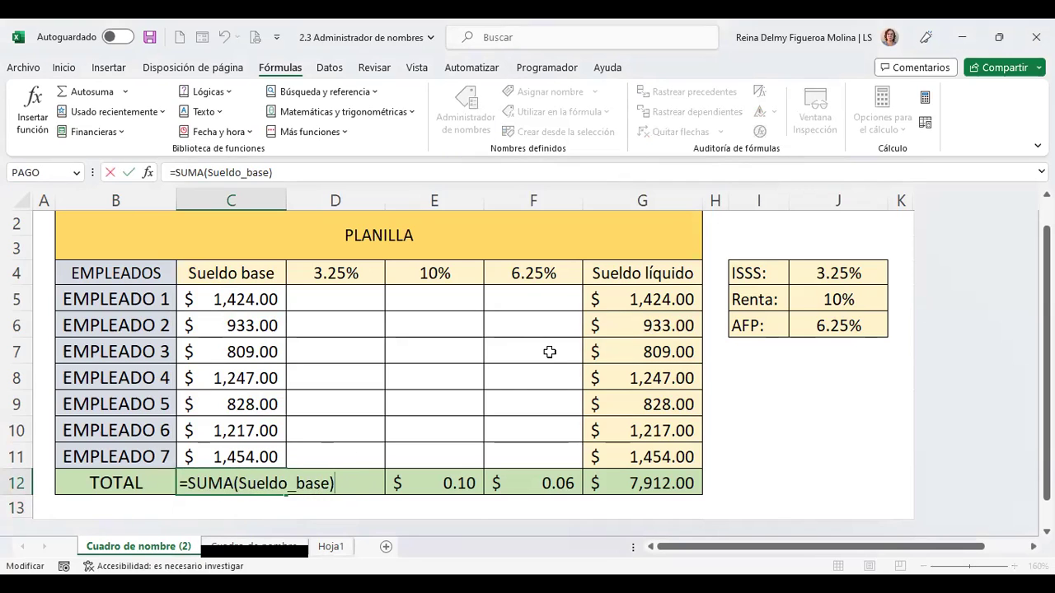
{"action": "key", "text": "Return"}
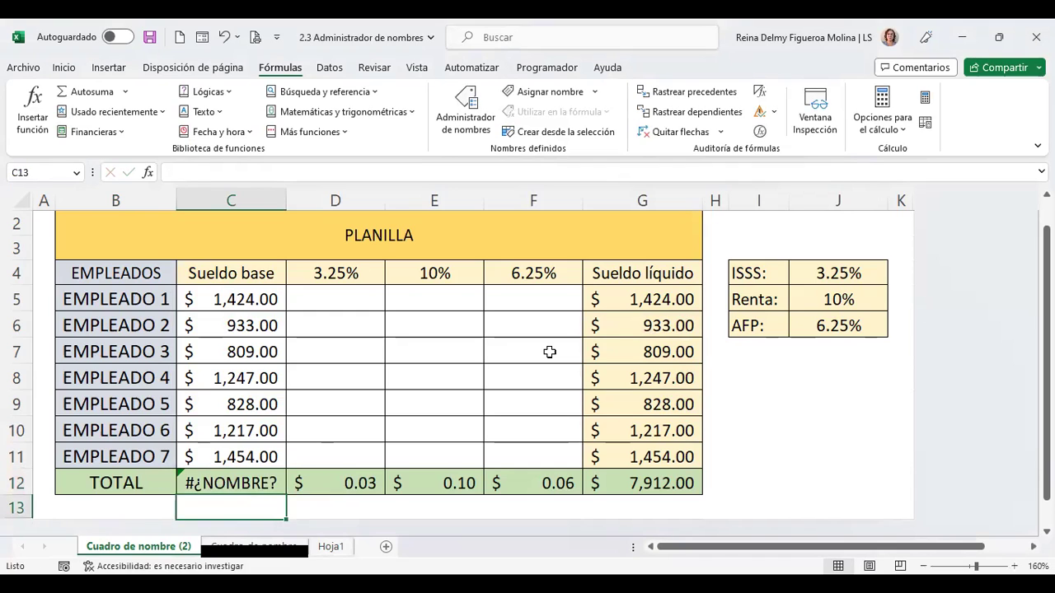
{"action": "key", "text": "Up"}
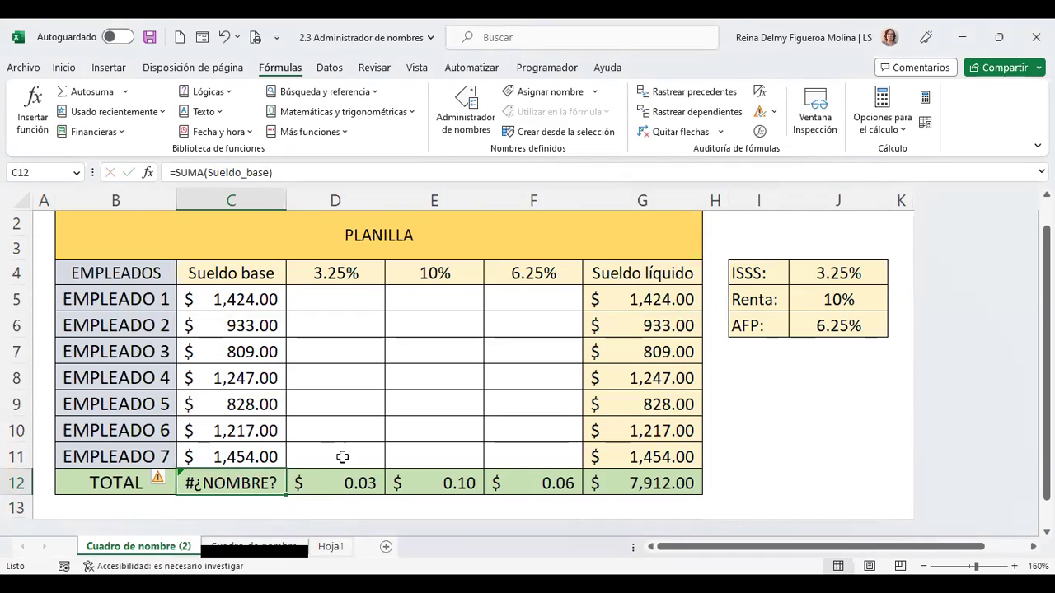
{"action": "left_click", "coordinate": [241, 548]}
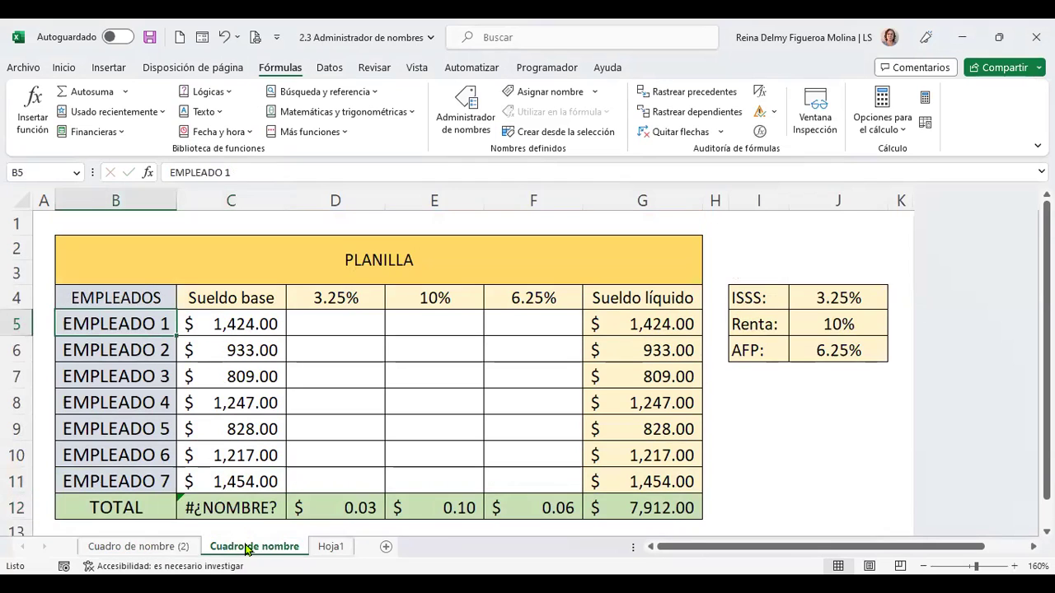
Replace the percentage header in cell D4 of the Cuadro de nombre (2) sheet with the text ISSS
{"action": "left_click", "coordinate": [172, 550]}
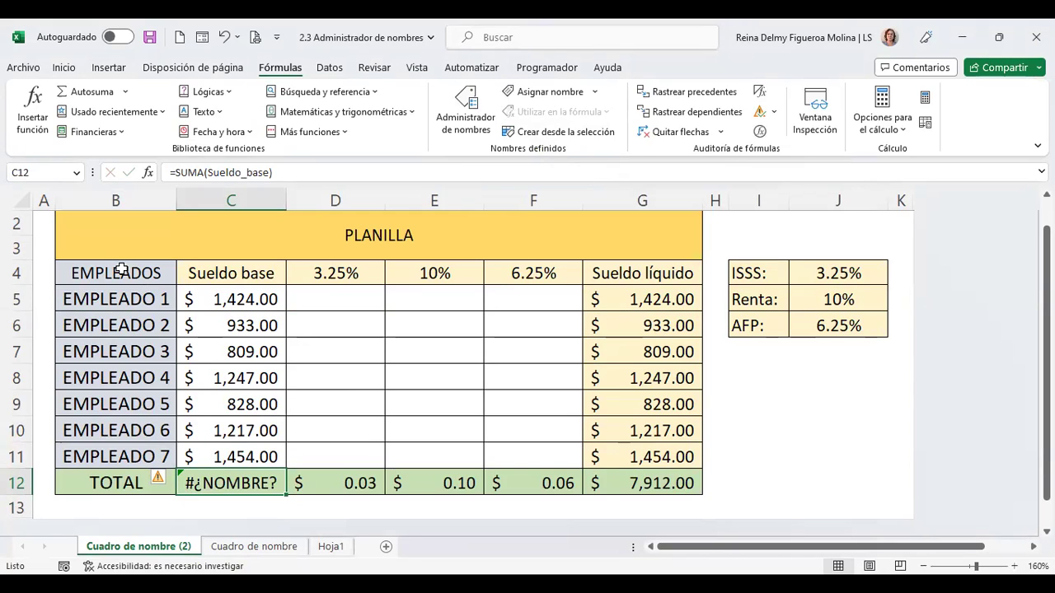
{"action": "left_click_drag", "start_coordinate": [121, 270], "coordinate": [124, 458]}
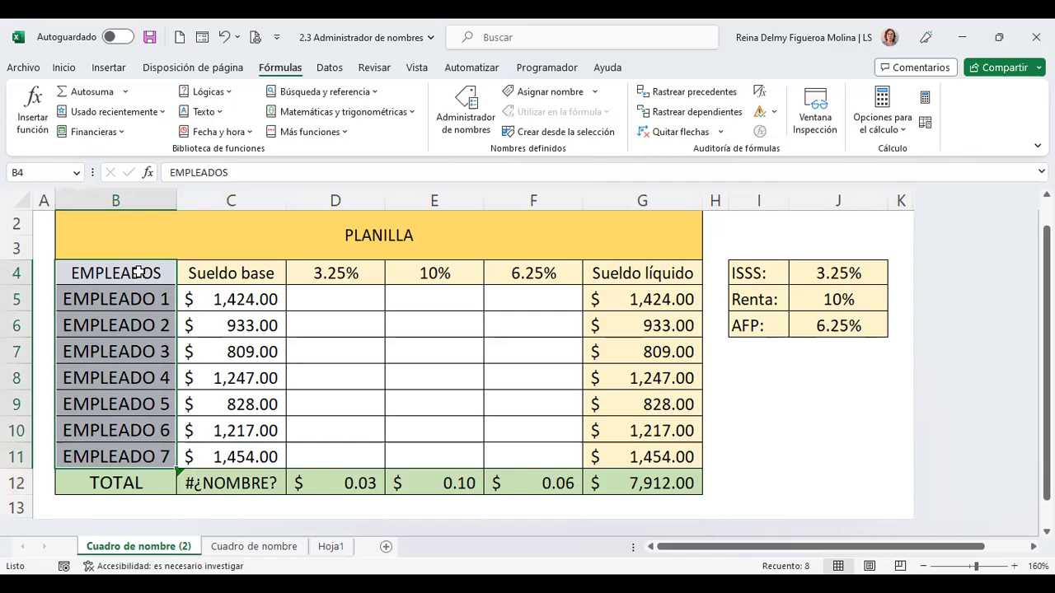
{"action": "left_click", "coordinate": [342, 274]}
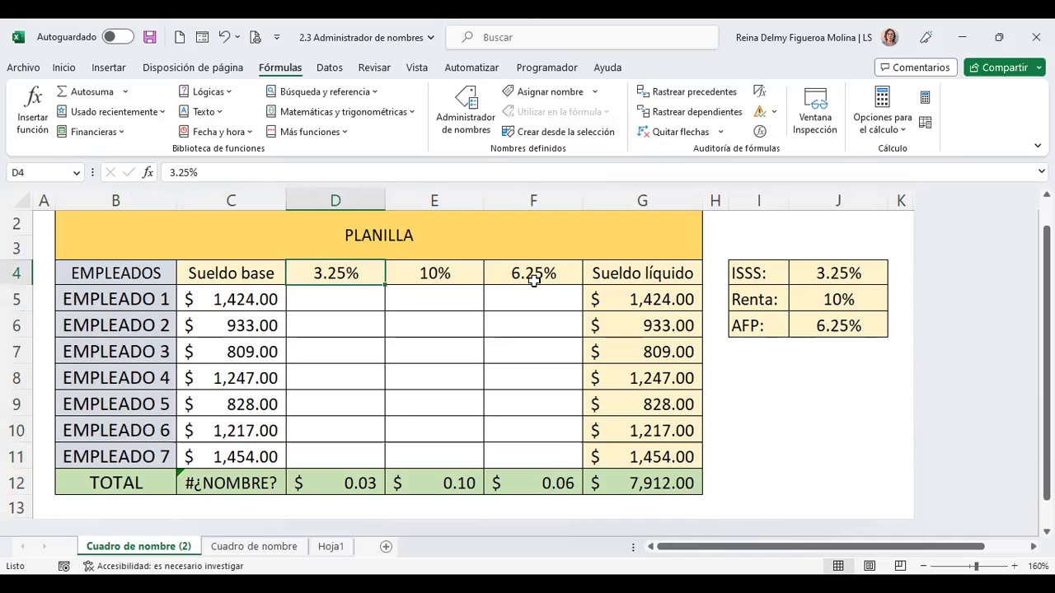
{"action": "type", "text": "ISSS"}
{"action": "key", "text": "Tab"}
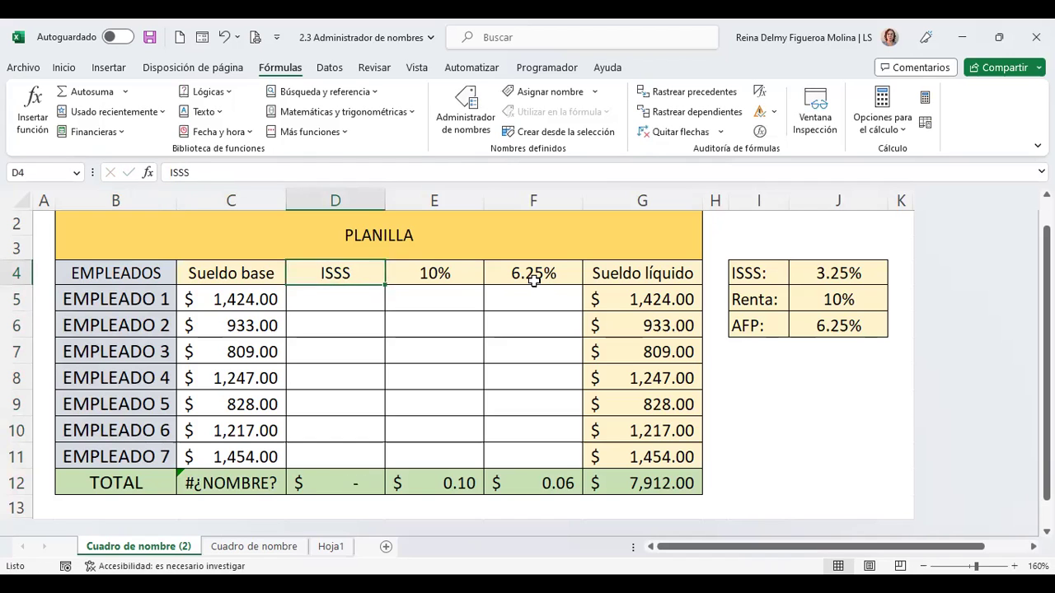
Replace the percentage headers in cells E4 and F4 of the Cuadro de nombre (2) sheet with RENTA and AFP
{"action": "type", "text": "RENTA"}
{"action": "key", "text": "Tab"}
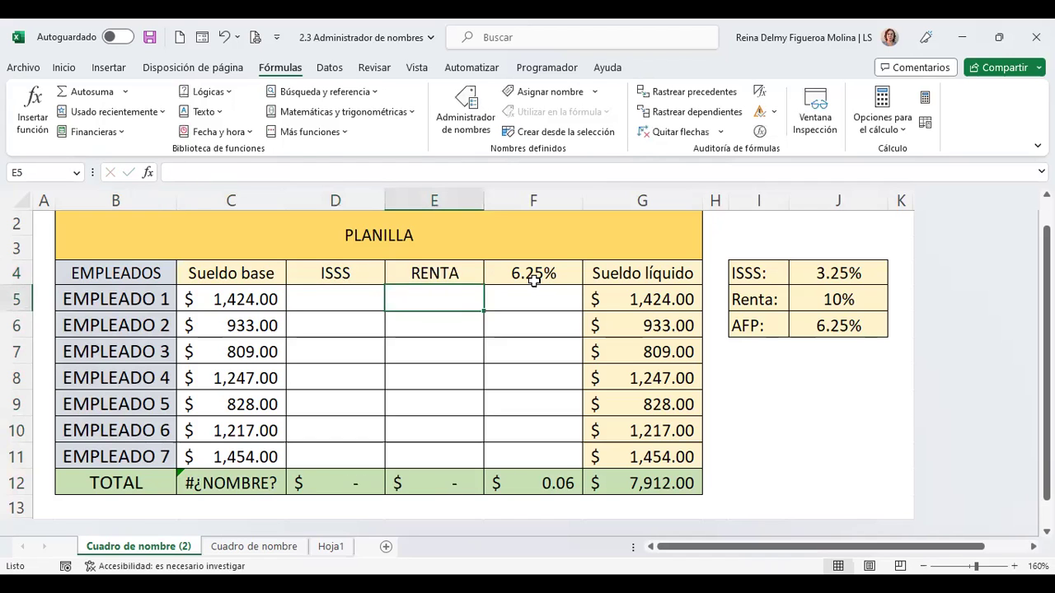
{"action": "type", "text": "AFP"}
{"action": "key", "text": "Return"}
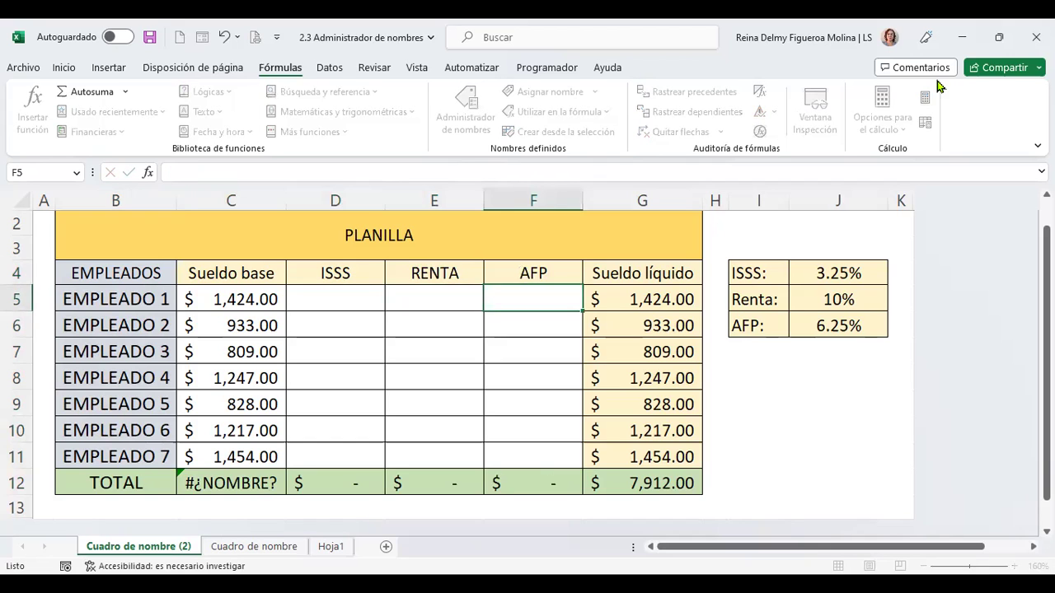
{"action": "key", "text": "Up"}
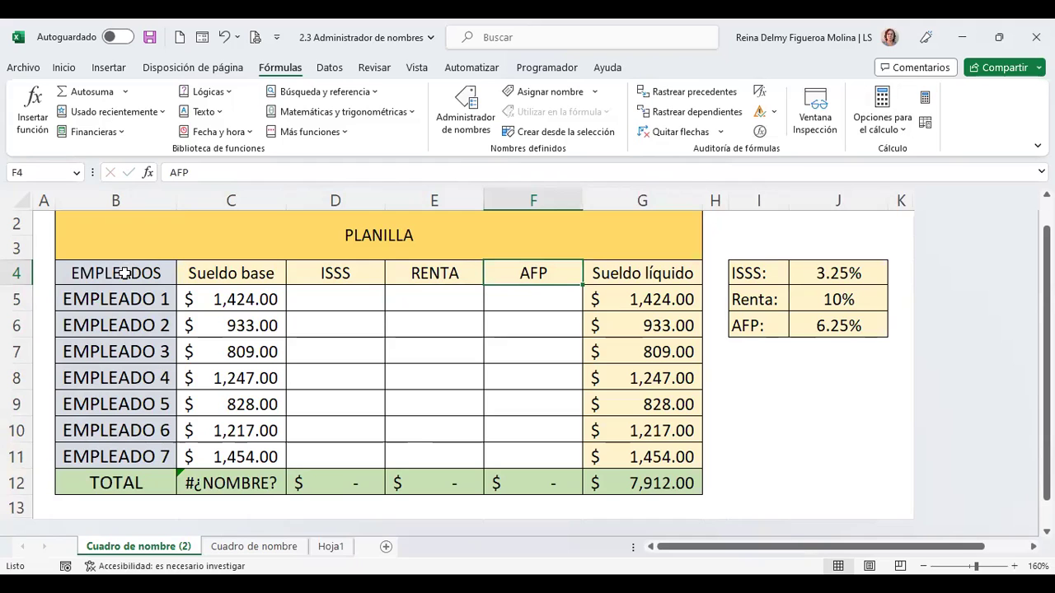
Create defined names for the payroll range B4:G11 from its top row only, leaving out the left column
{"action": "left_click_drag", "start_coordinate": [122, 270], "coordinate": [641, 457]}
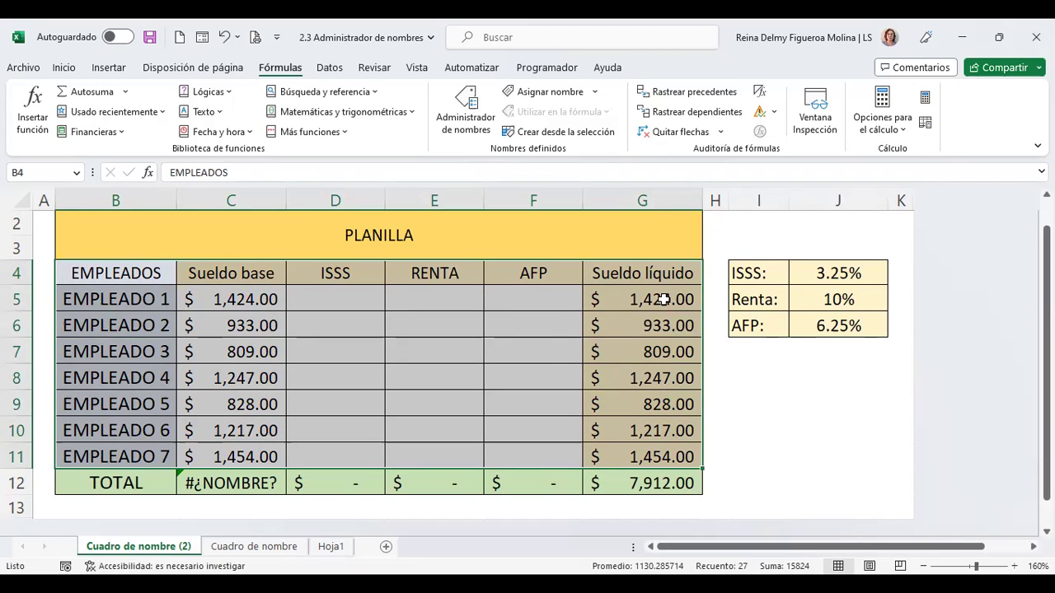
{"action": "left_click", "coordinate": [579, 138]}
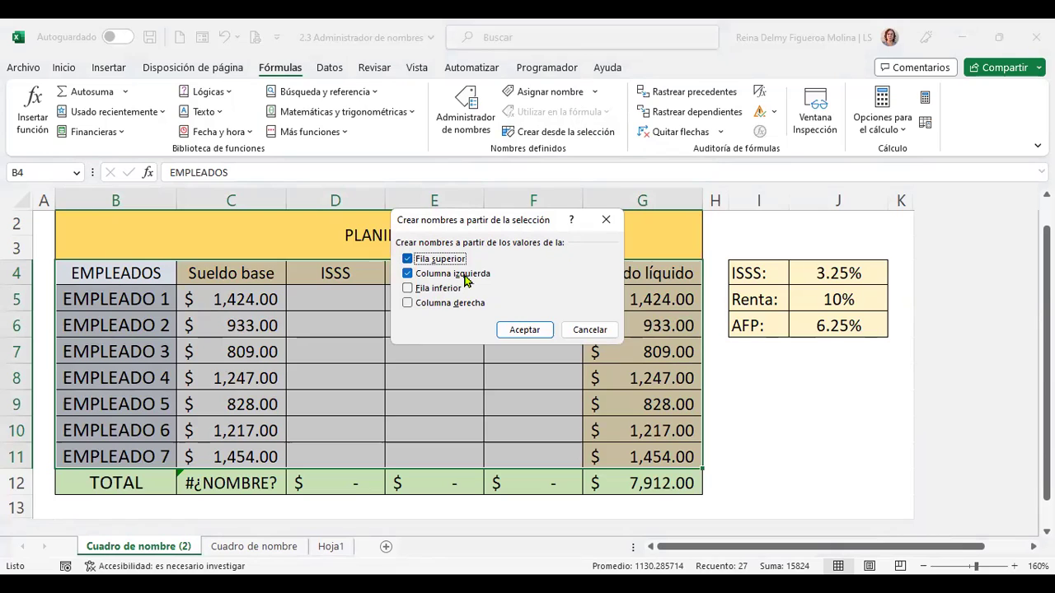
{"action": "left_click", "coordinate": [408, 273]}
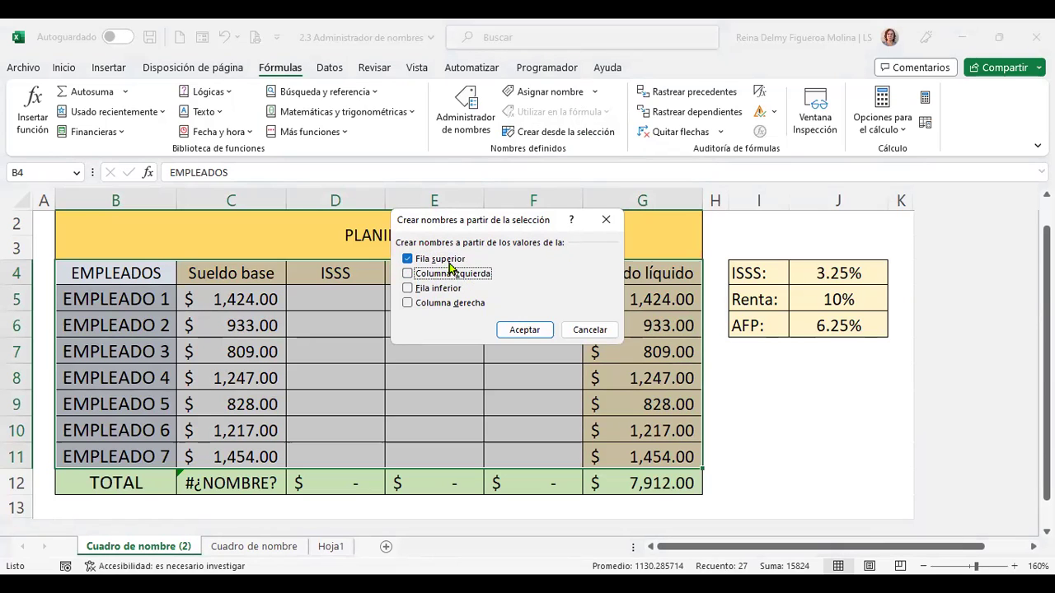
{"action": "left_click", "coordinate": [597, 333]}
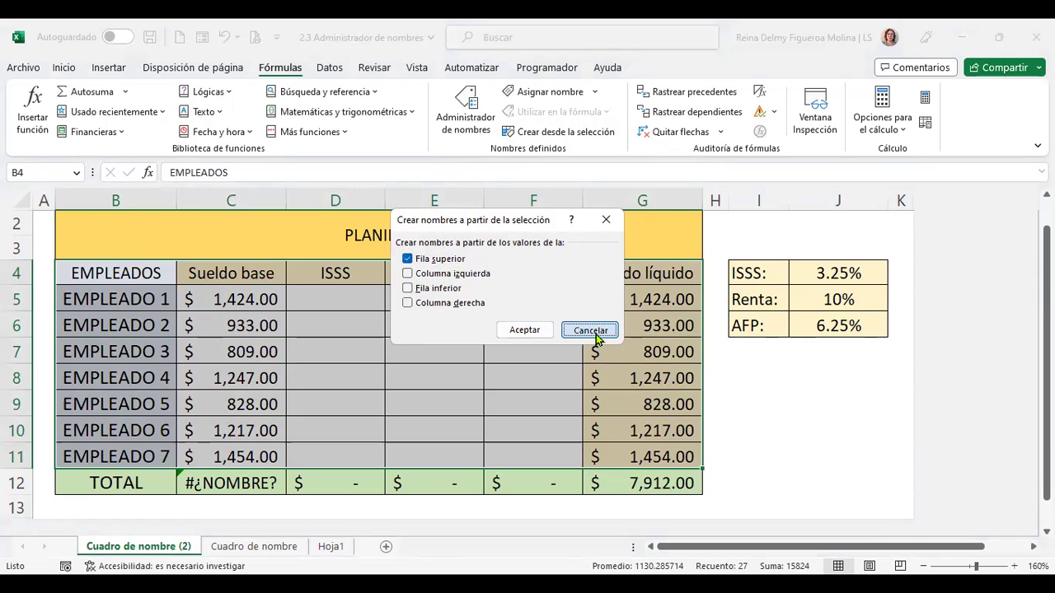
{"action": "left_click", "coordinate": [77, 177]}
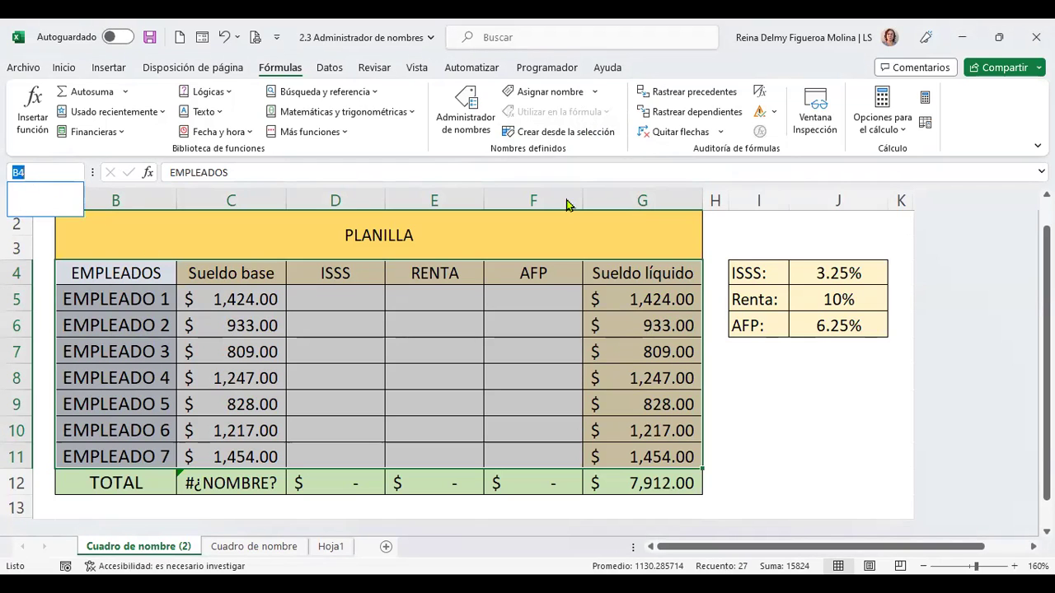
{"action": "left_click", "coordinate": [599, 138]}
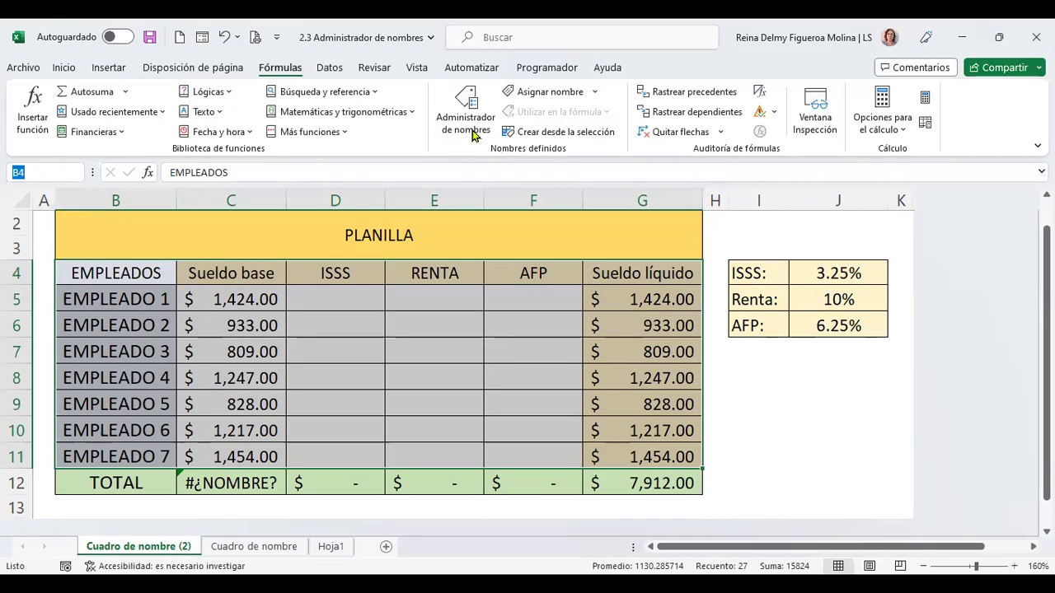
{"action": "left_click", "coordinate": [567, 131]}
{"action": "left_click", "coordinate": [408, 274]}
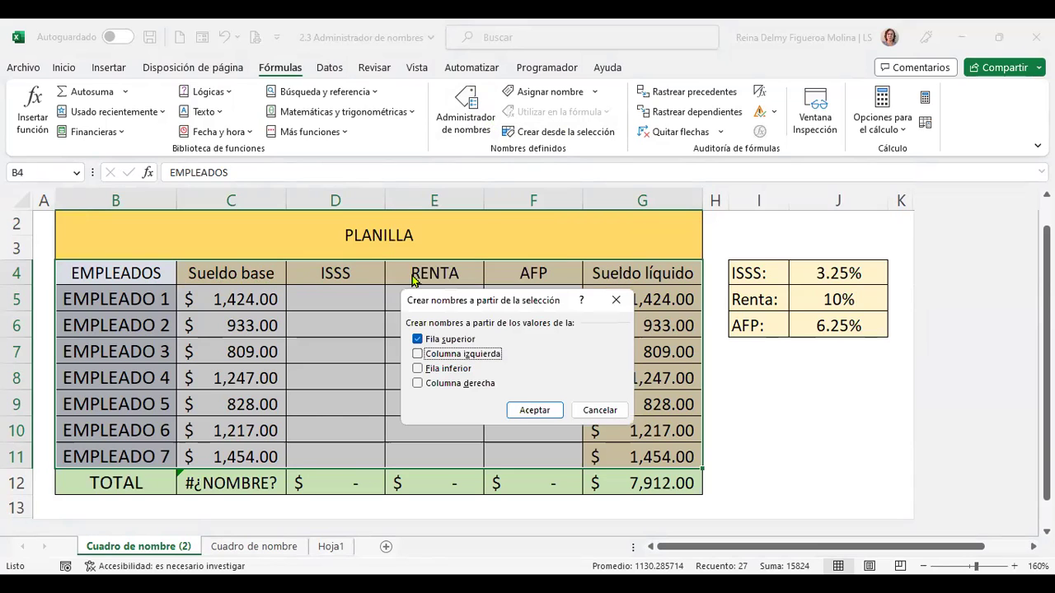
{"action": "left_click_drag", "start_coordinate": [506, 301], "coordinate": [516, 195]}
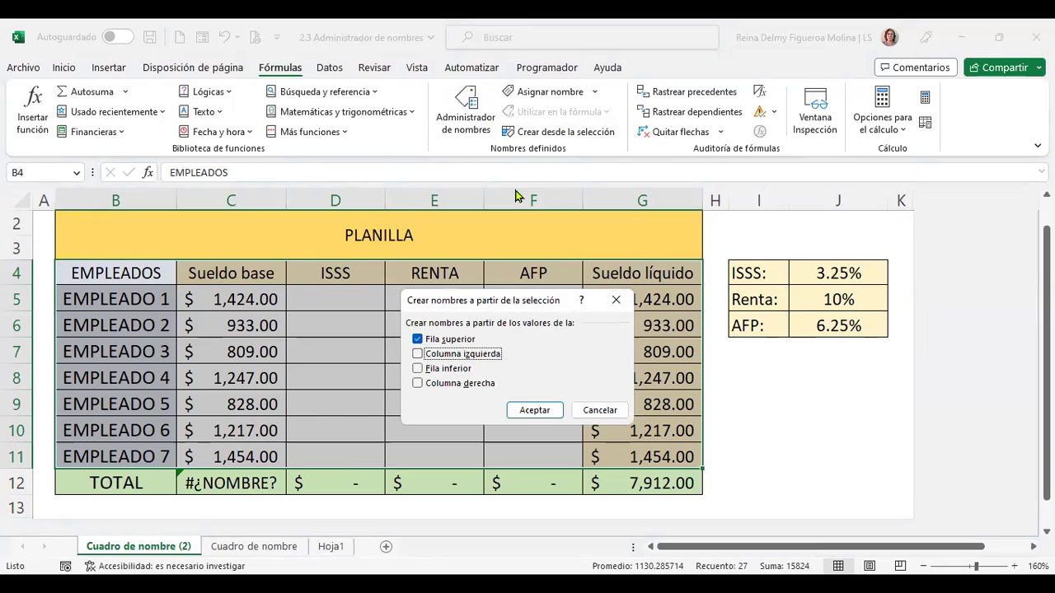
{"action": "left_click", "coordinate": [545, 305]}
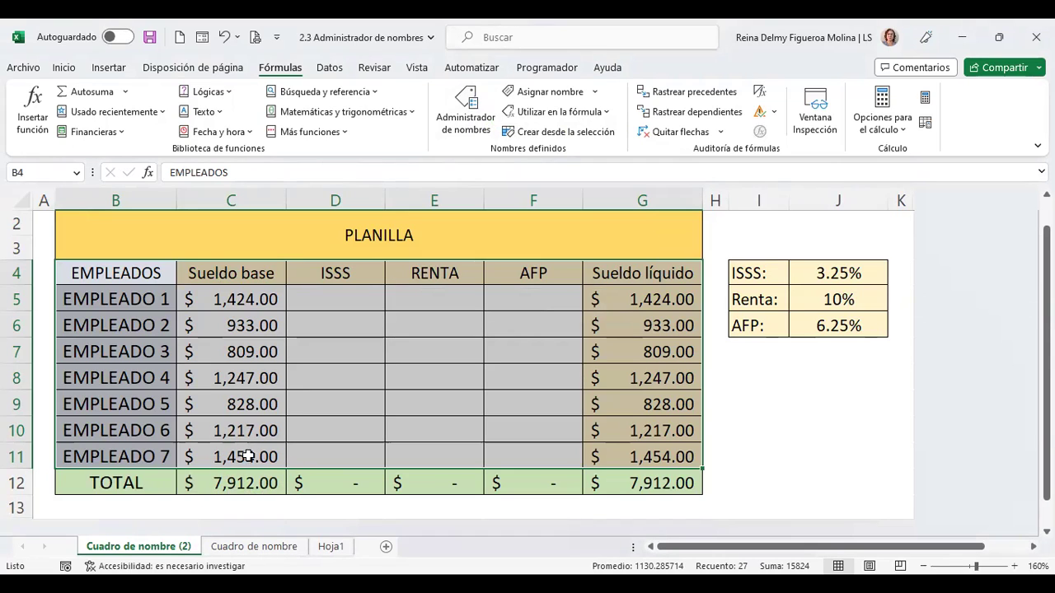
Widen the name box and review its list of defined names
{"action": "left_click", "coordinate": [76, 176]}
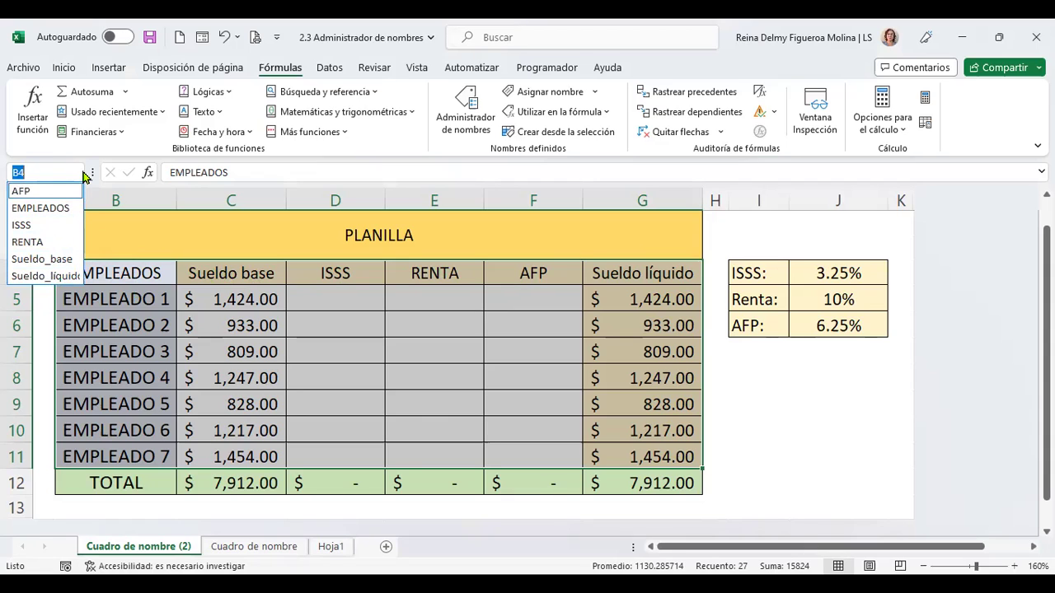
{"action": "left_click_drag", "start_coordinate": [91, 172], "coordinate": [140, 171]}
{"action": "left_click", "coordinate": [133, 176]}
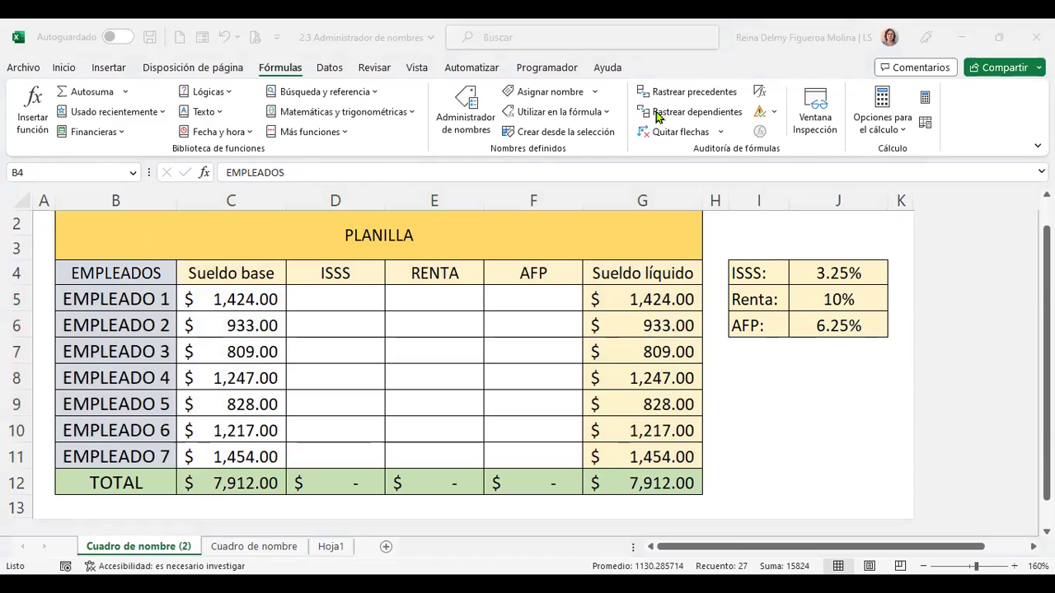
{"action": "left_click", "coordinate": [136, 185]}
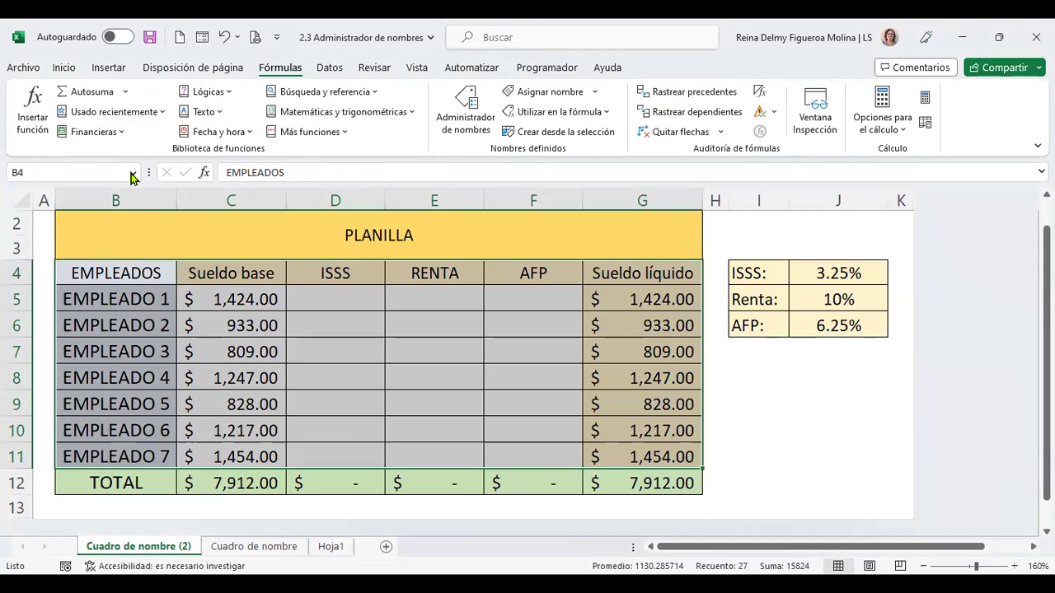
{"action": "left_click", "coordinate": [132, 175]}
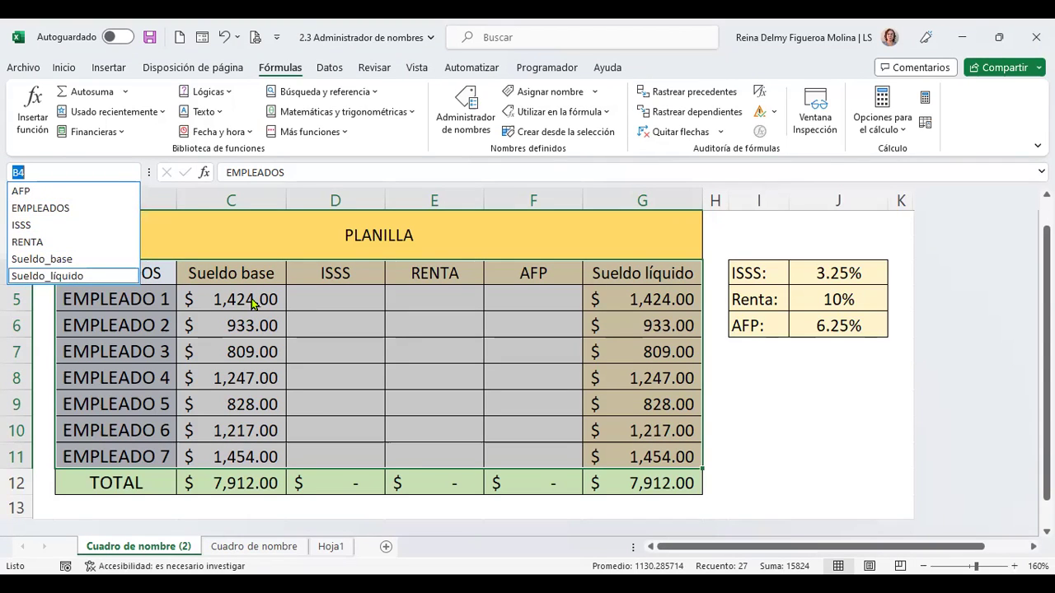
{"action": "left_click", "coordinate": [119, 297]}
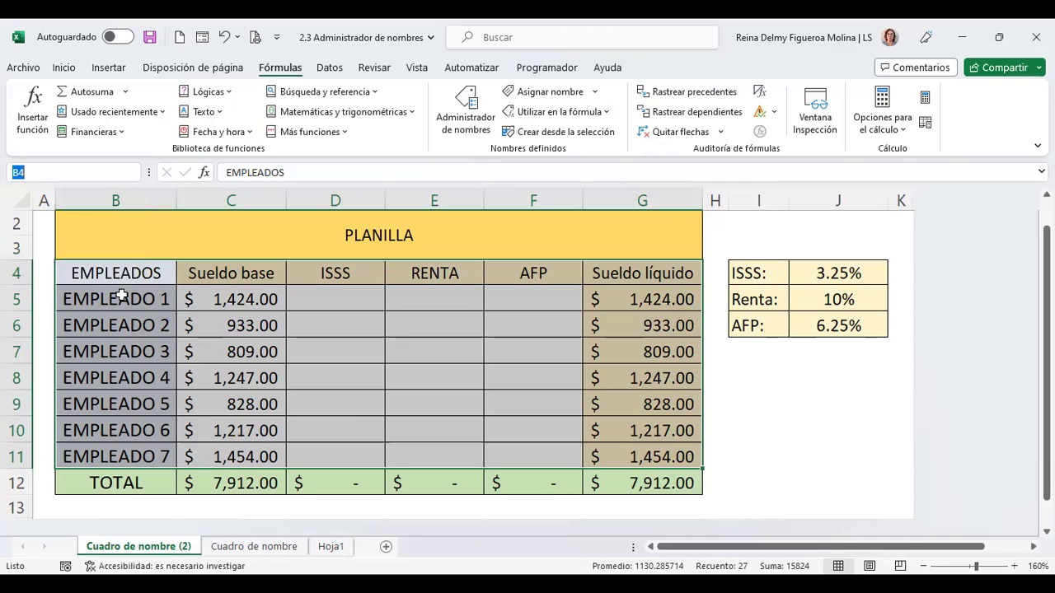
{"action": "left_click", "coordinate": [121, 297]}
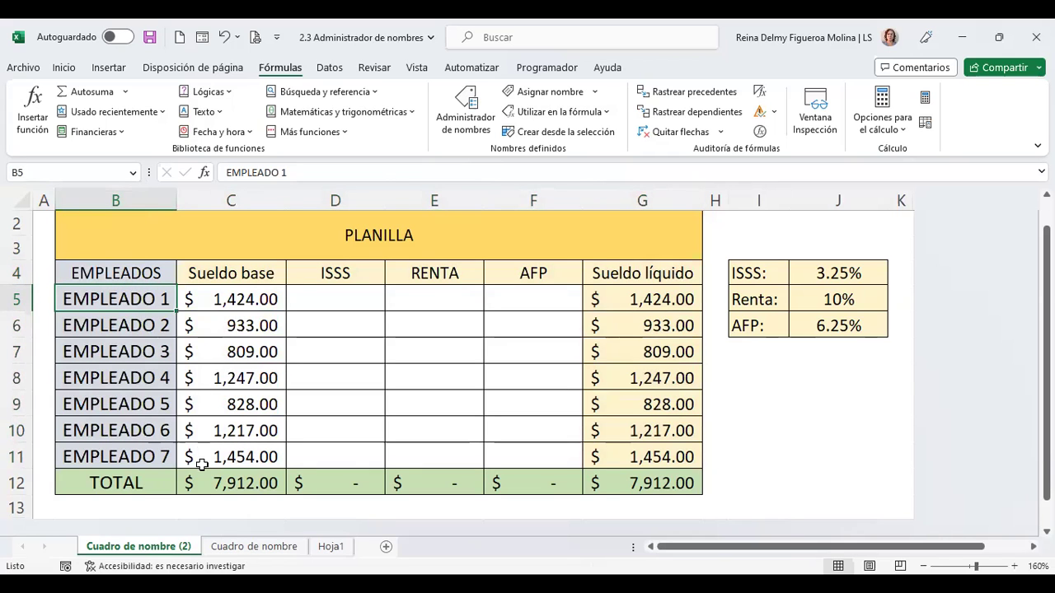
{"action": "scroll", "coordinate": [280, 455], "scroll_direction": "down", "scroll_amount": 3}
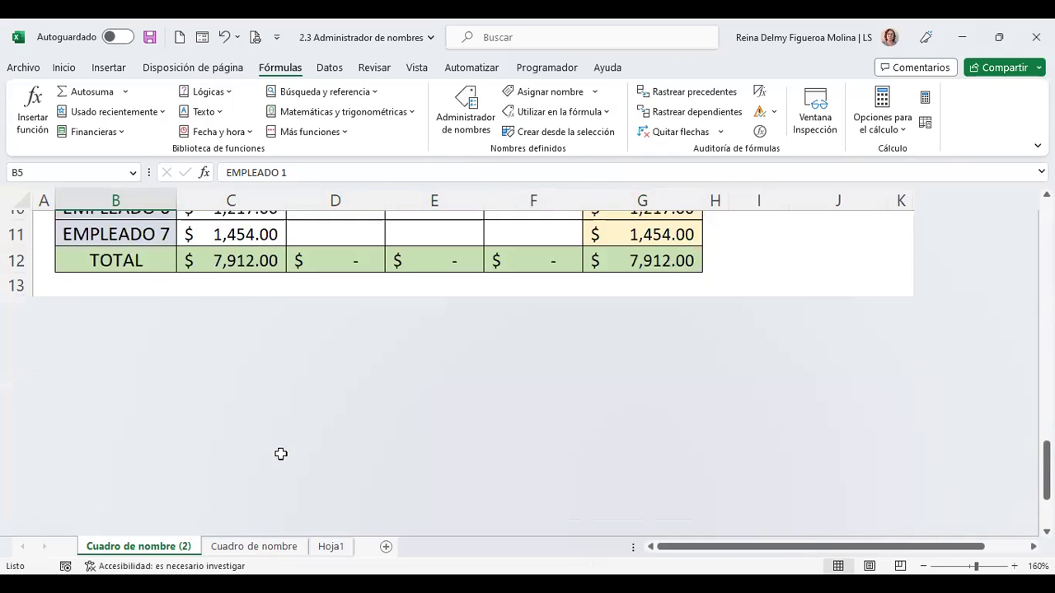
{"action": "scroll", "coordinate": [280, 455], "scroll_direction": "up", "scroll_amount": 3}
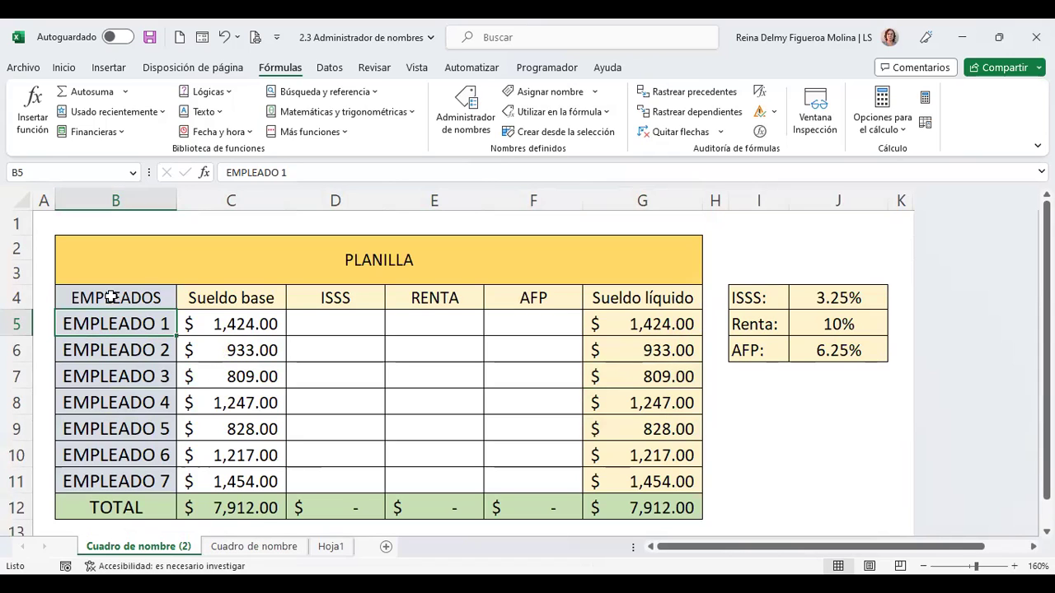
{"action": "left_click", "coordinate": [112, 297]}
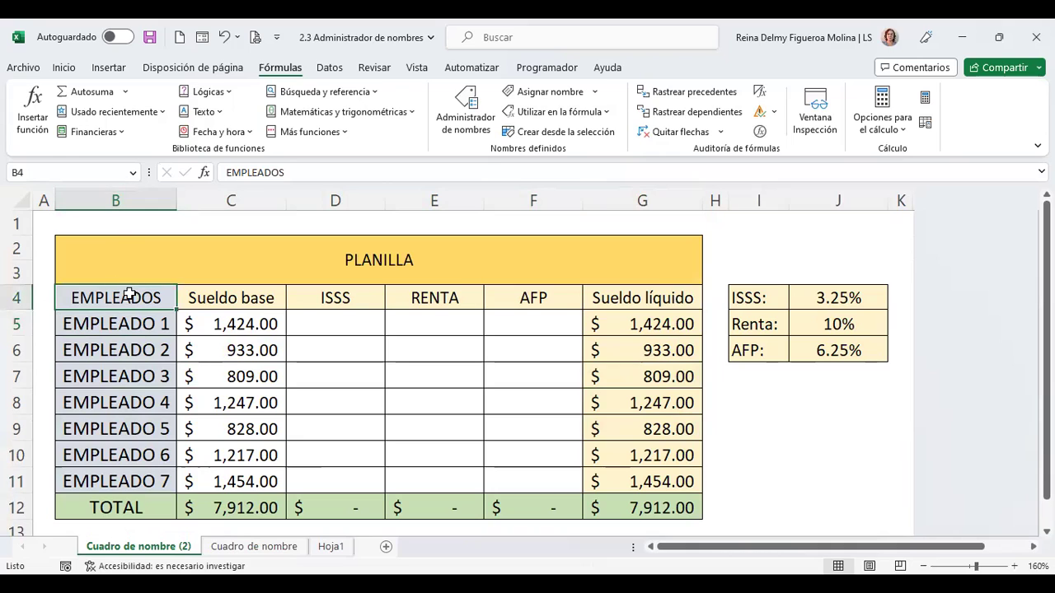
Inspect the ISSS and RENTA name formulas in cells D4 and E4 of the Hoja1 sheet
{"action": "left_click", "coordinate": [274, 549]}
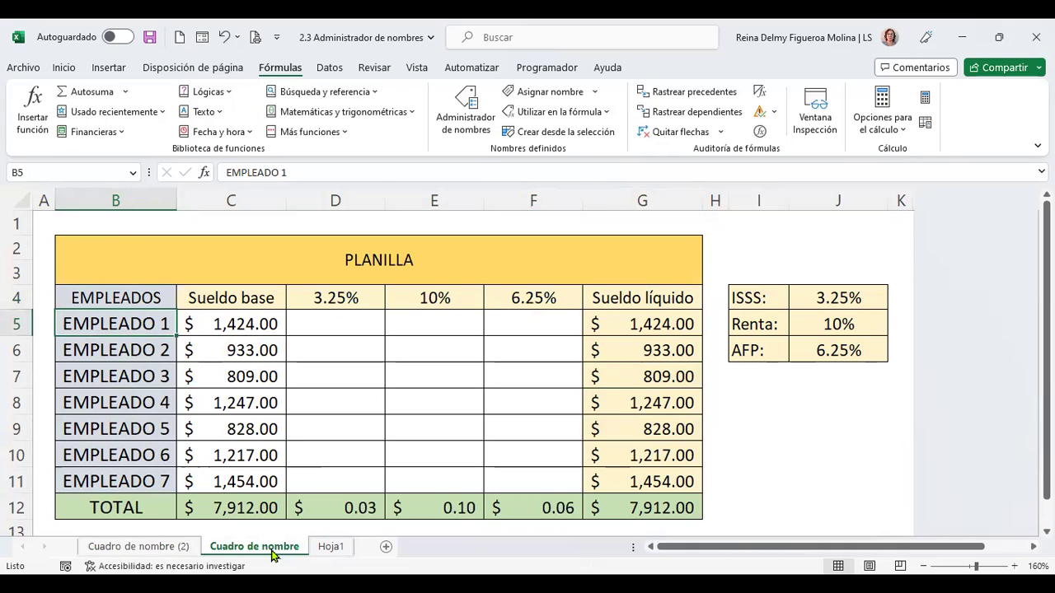
{"action": "left_click", "coordinate": [331, 549]}
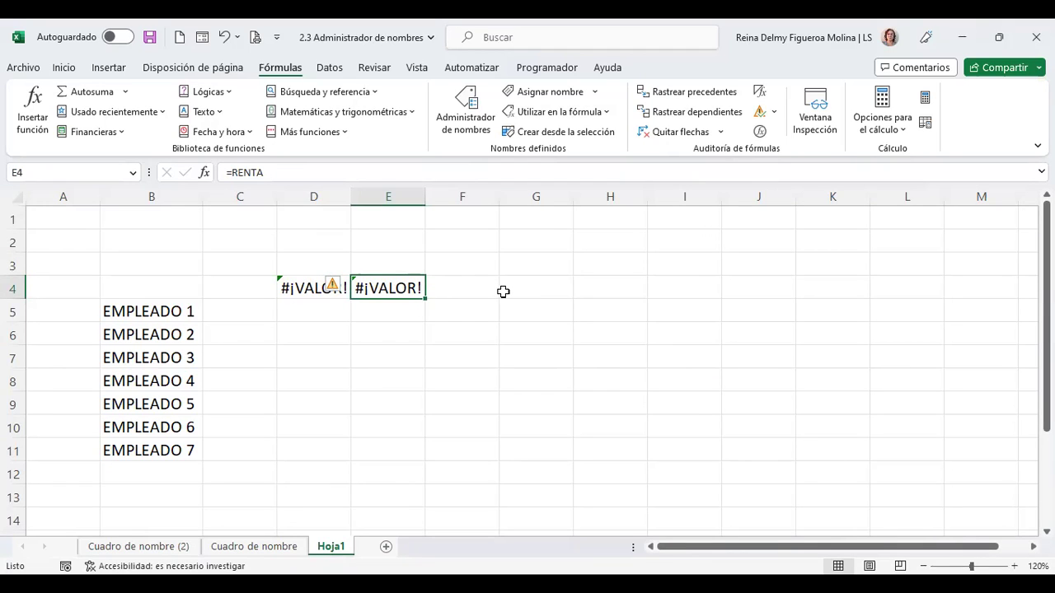
{"action": "left_click", "coordinate": [302, 284]}
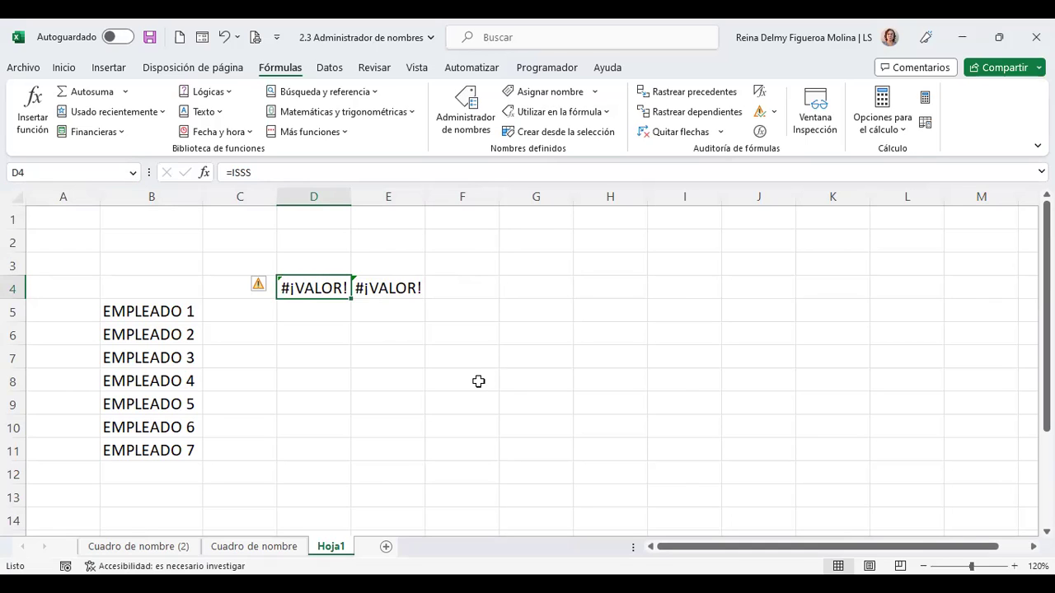
{"action": "left_click", "coordinate": [391, 286]}
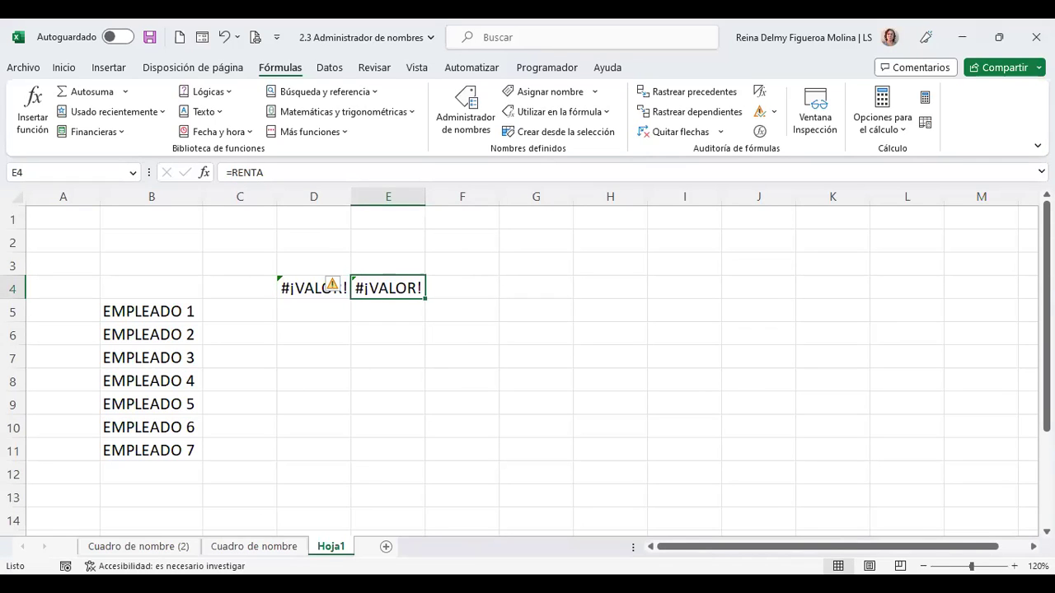
Compare the Renta rate in I5:J5 of the Cuadro de nombre sheet with the row 4 headers of the Cuadro de nombre (2) sheet
{"action": "left_click", "coordinate": [280, 551]}
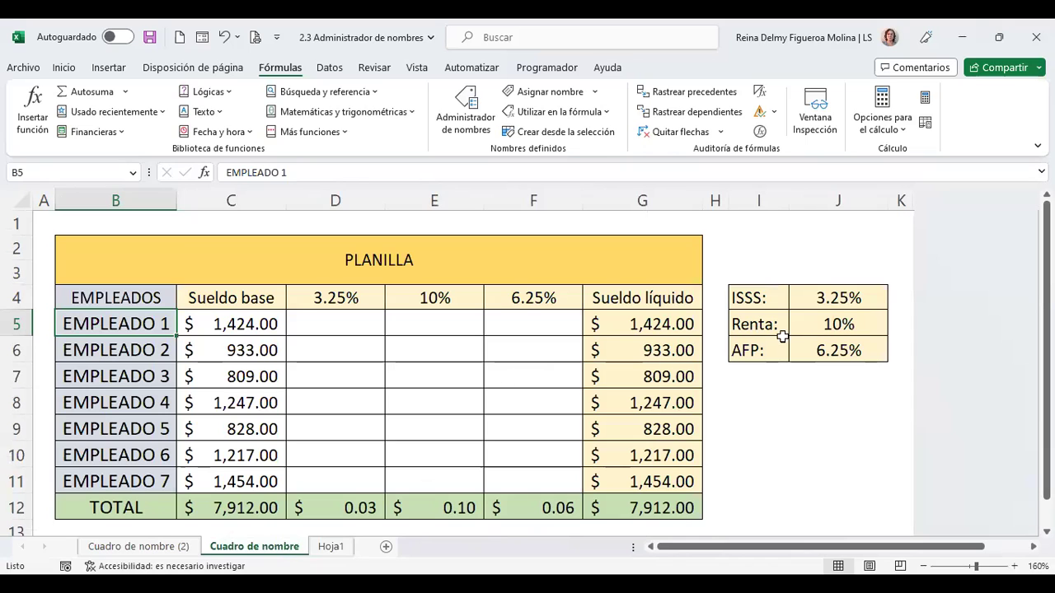
{"action": "left_click", "coordinate": [839, 323]}
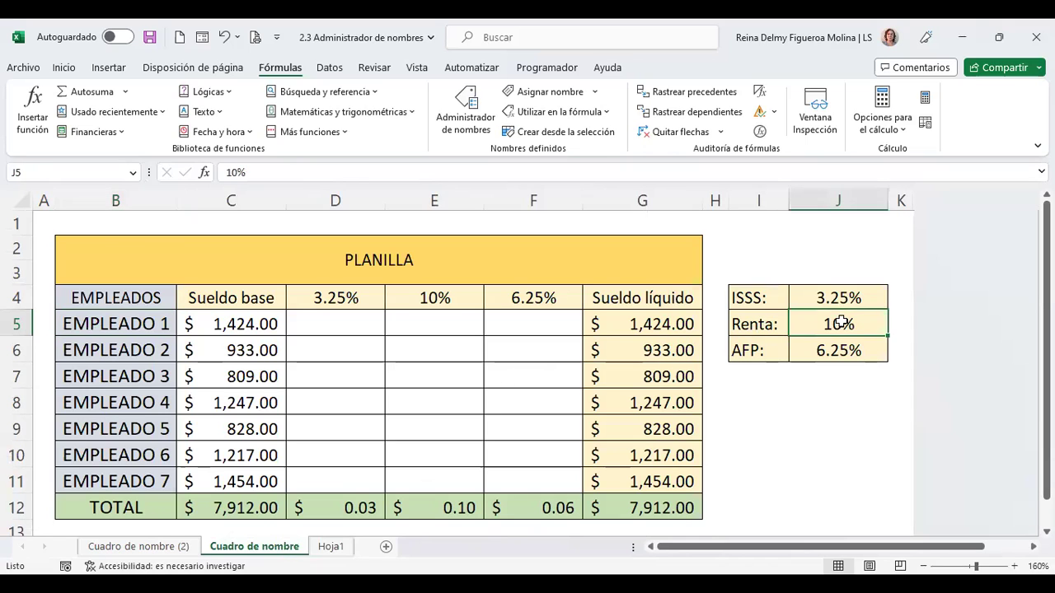
{"action": "left_click", "coordinate": [764, 326]}
{"action": "left_click_drag", "start_coordinate": [779, 325], "coordinate": [826, 325]}
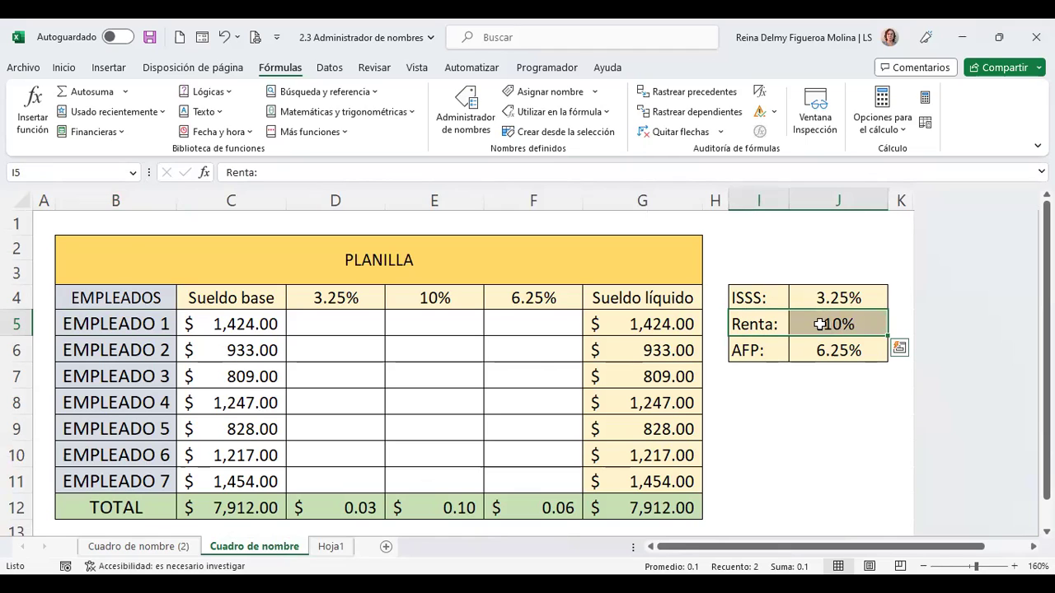
{"action": "left_click", "coordinate": [173, 546]}
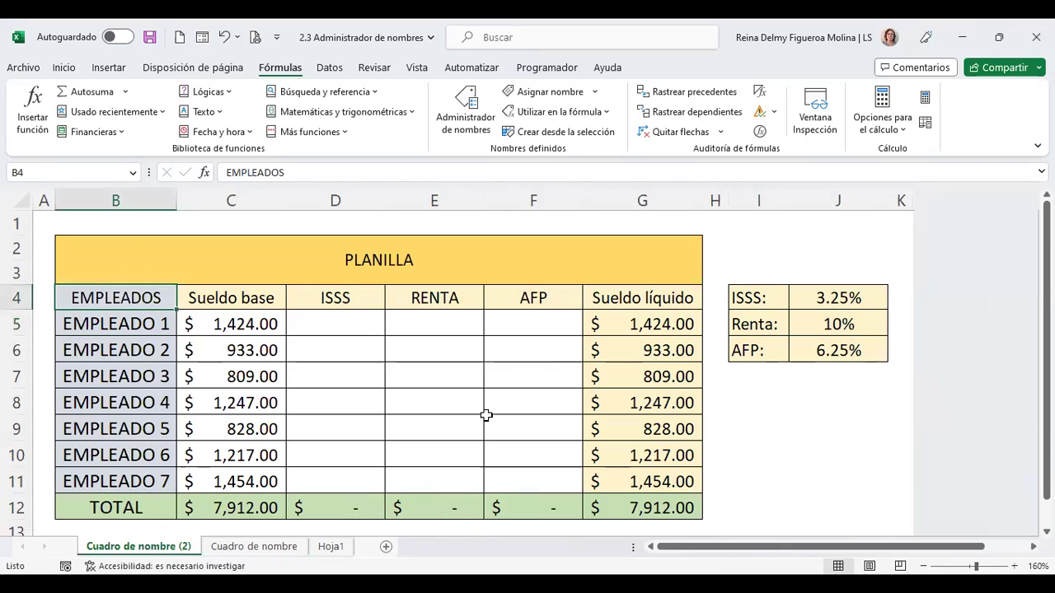
{"action": "left_click", "coordinate": [341, 295]}
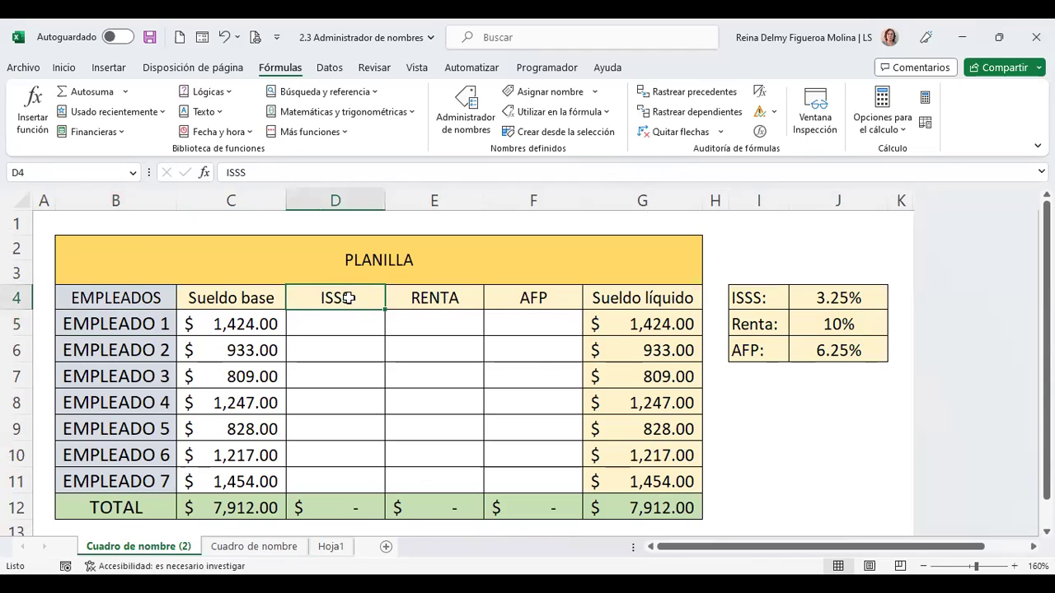
{"action": "left_click_drag", "start_coordinate": [140, 297], "coordinate": [521, 301]}
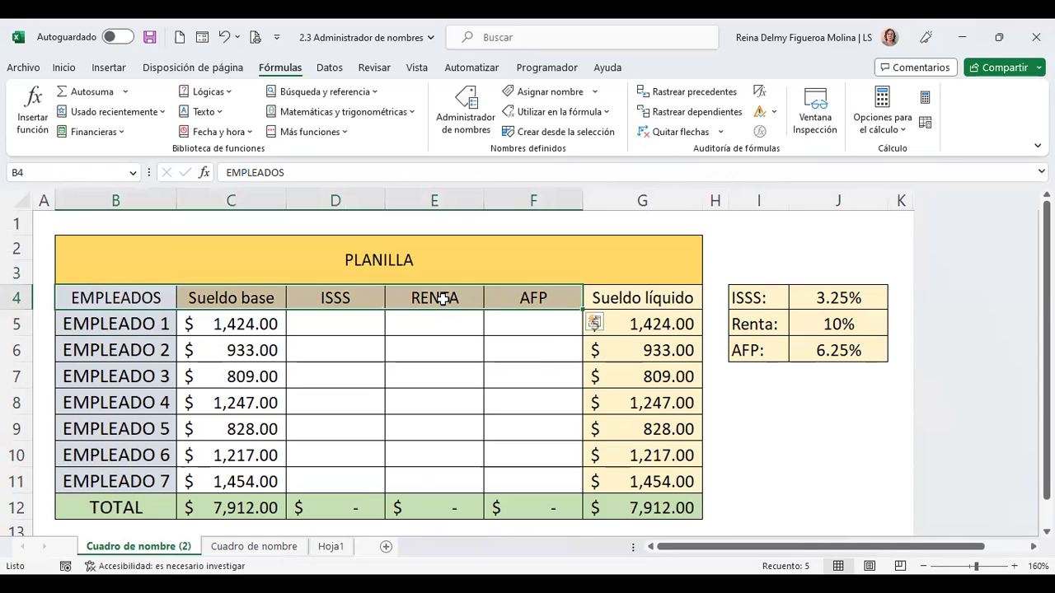
{"action": "left_click", "coordinate": [442, 297]}
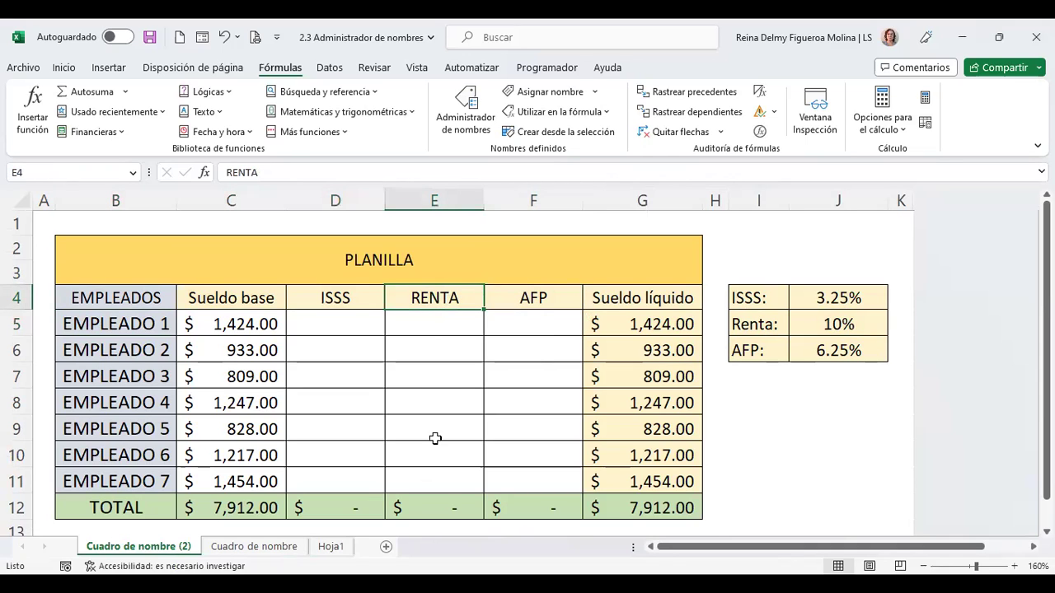
Re-enter the =RENTA formula in cell E4 of Hoja1 and return to the Cuadro de nombre (2) sheet
{"action": "left_click", "coordinate": [330, 546]}
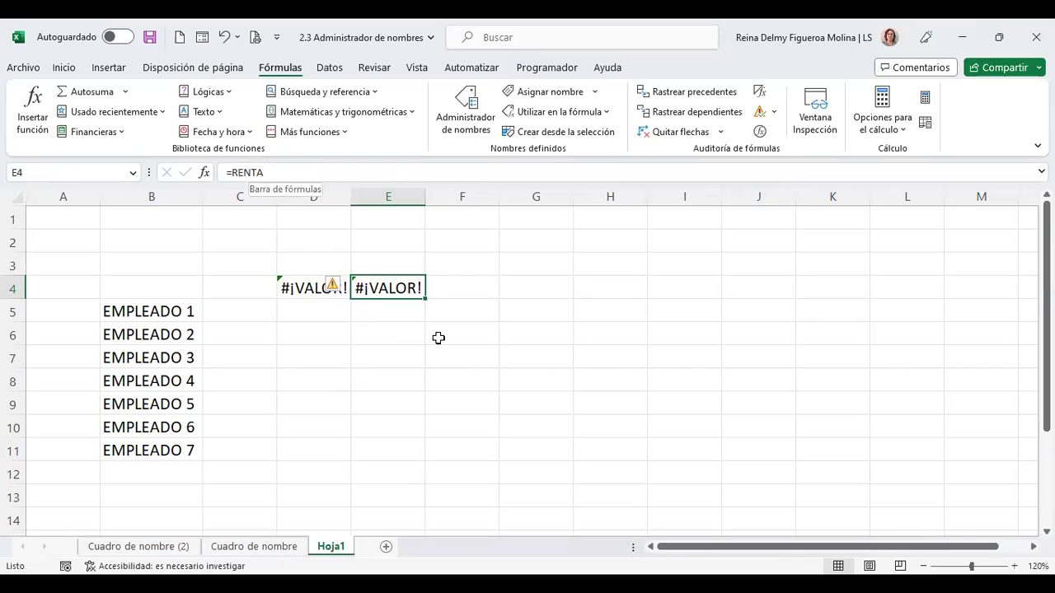
{"action": "key", "text": "F2"}
{"action": "key", "text": "Return"}
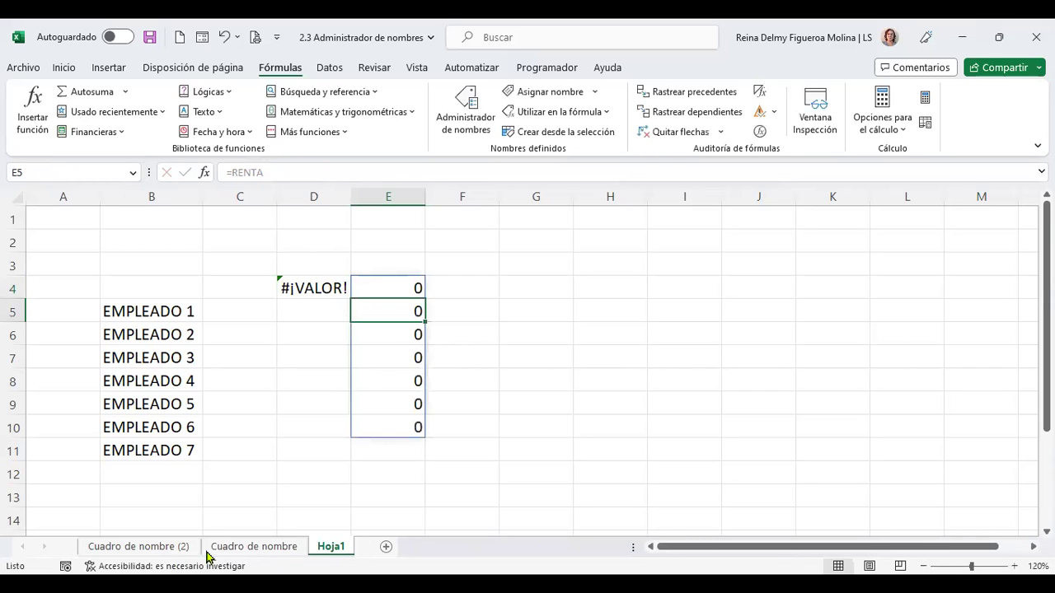
{"action": "left_click", "coordinate": [160, 548]}
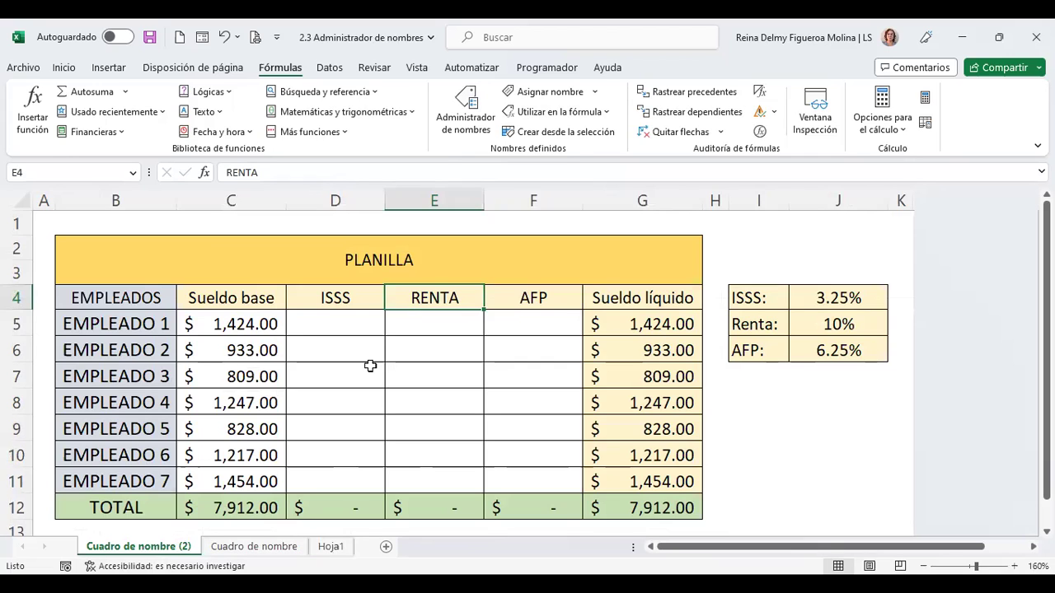
Check which cell range the RENTA name refers to in the name manager
{"action": "left_click", "coordinate": [474, 120]}
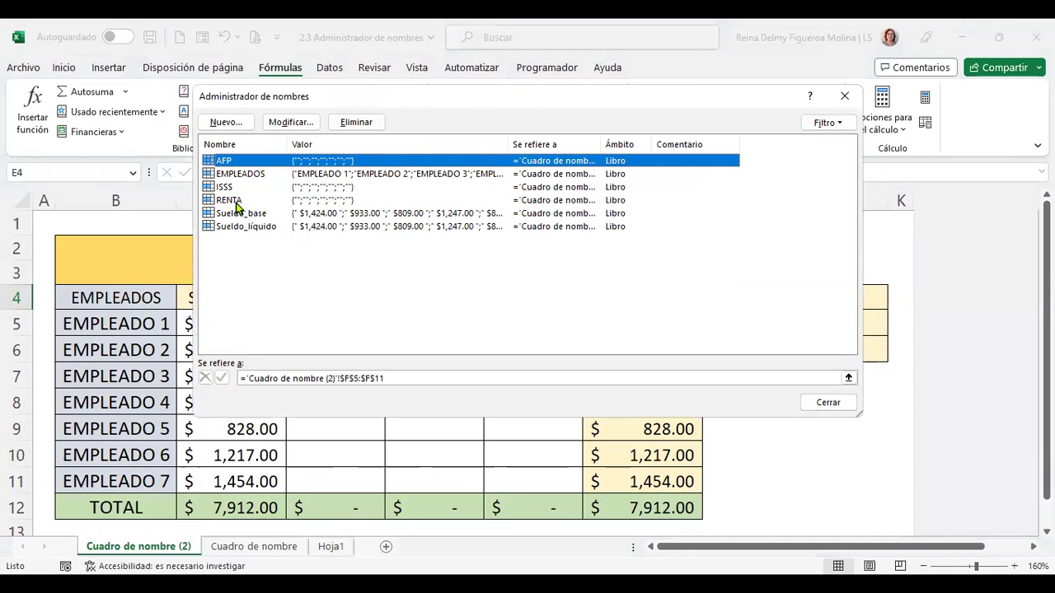
{"action": "left_click", "coordinate": [235, 202]}
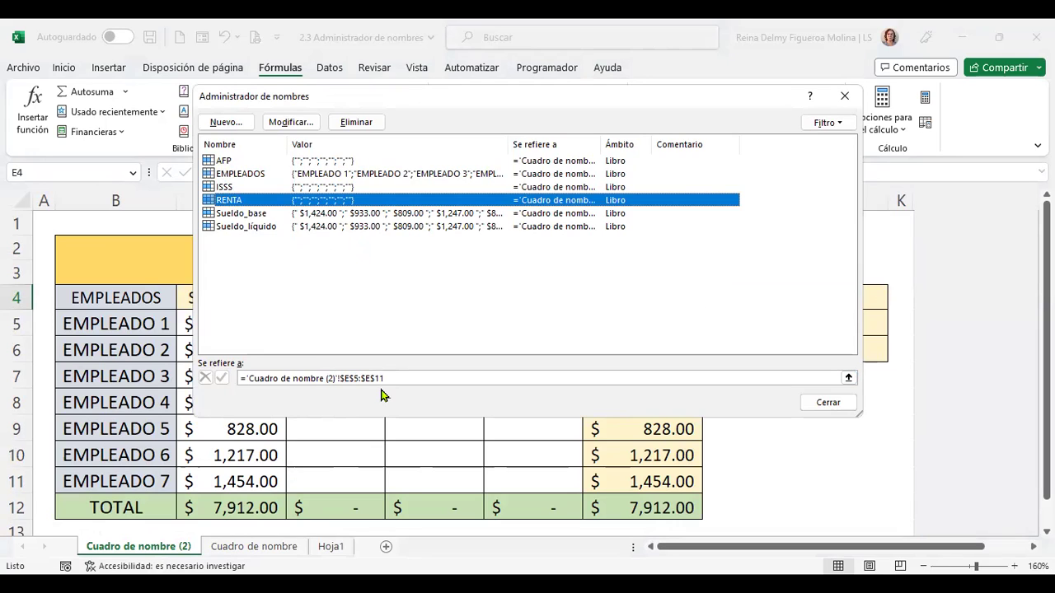
{"action": "left_click", "coordinate": [835, 403]}
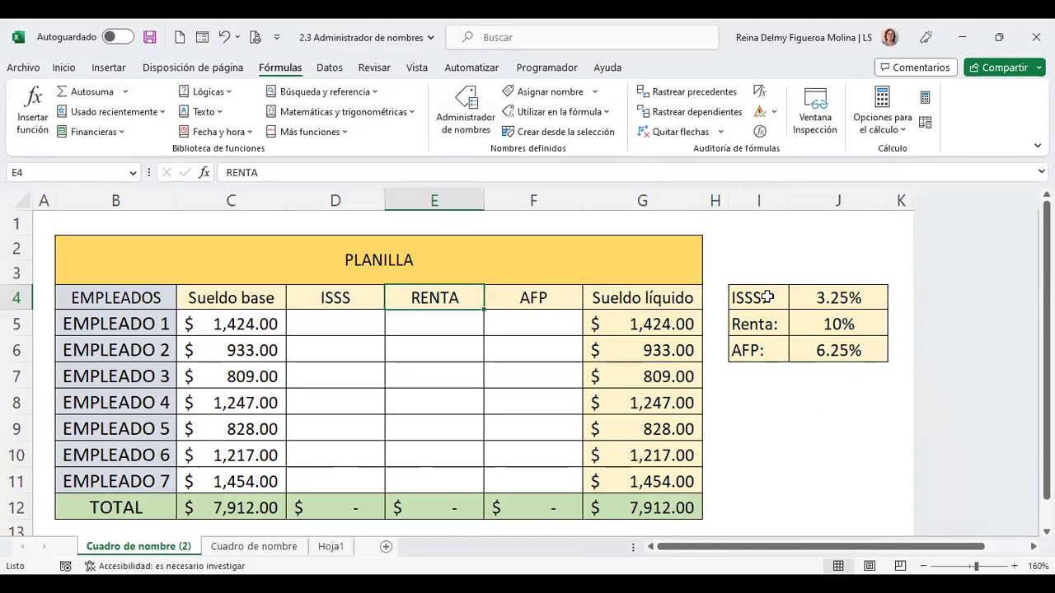
Create names for the rates in I4:J6 from the left column, replacing the existing ISSS and Renta definitions
{"action": "left_click_drag", "start_coordinate": [768, 297], "coordinate": [825, 350]}
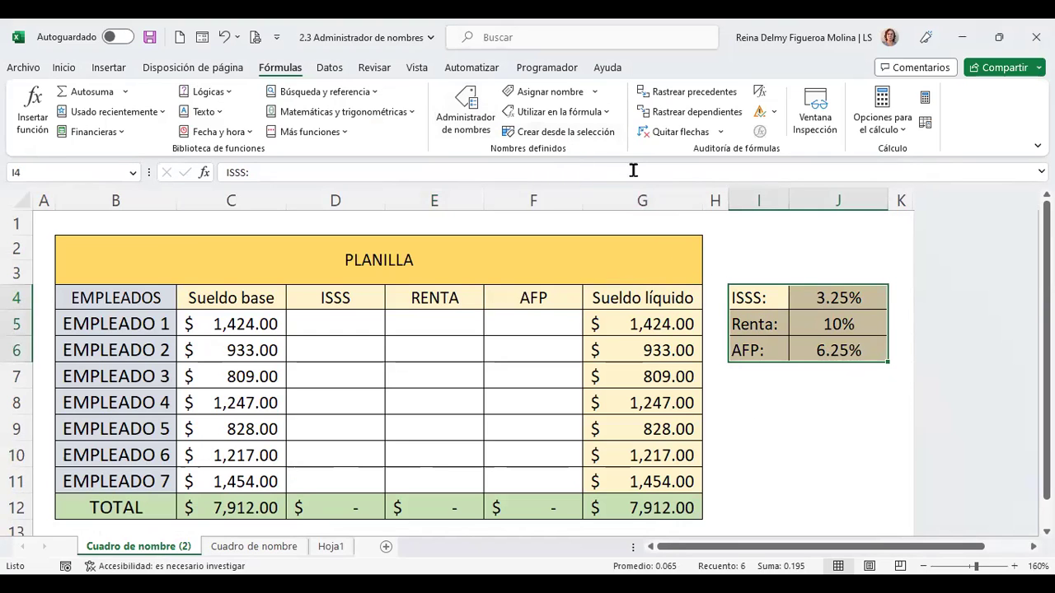
{"action": "left_click", "coordinate": [583, 139]}
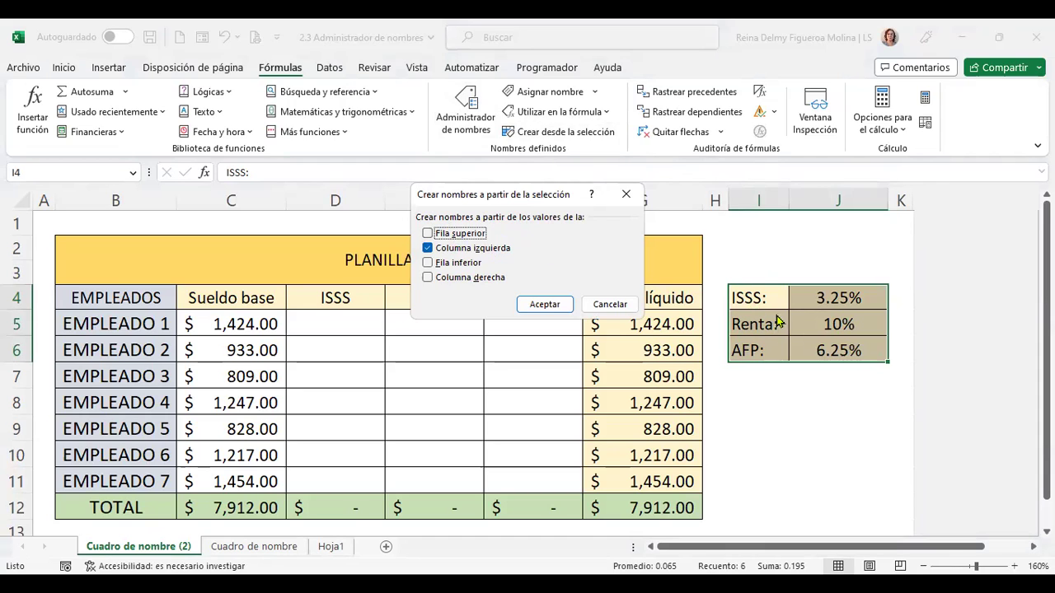
{"action": "left_click", "coordinate": [550, 310]}
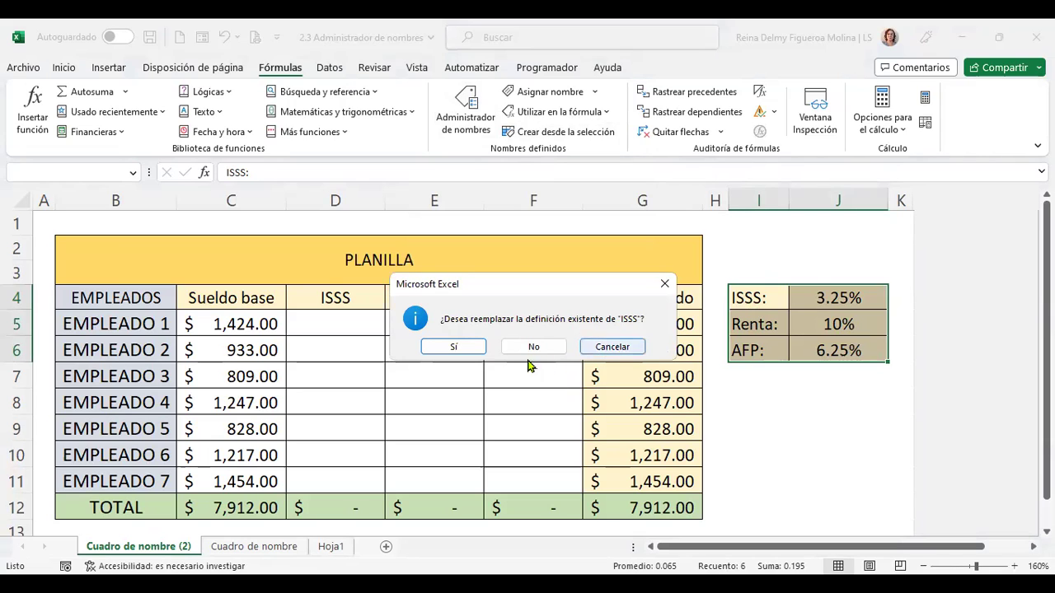
{"action": "left_click", "coordinate": [466, 349]}
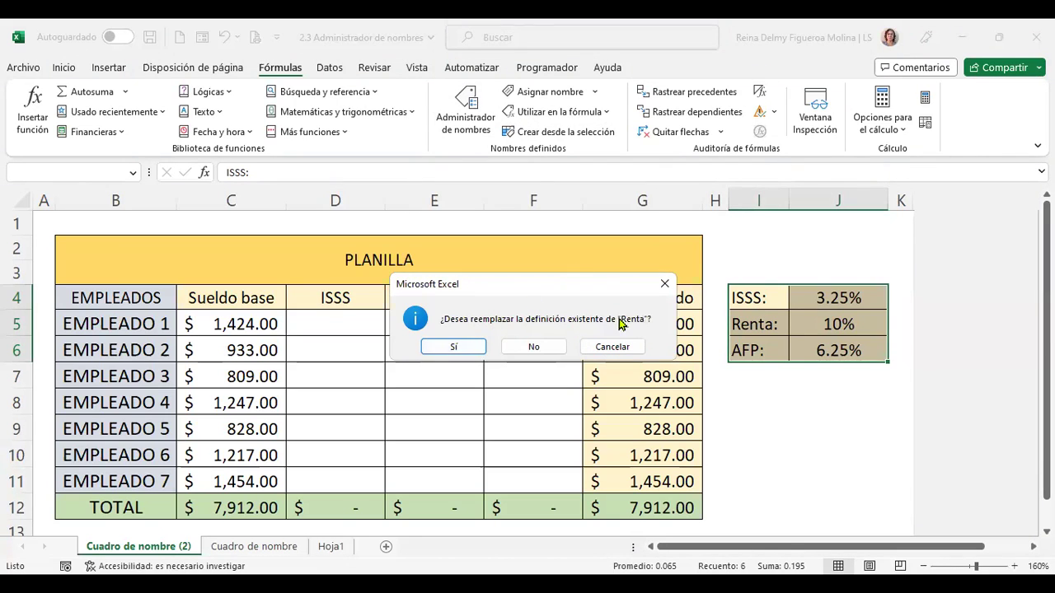
{"action": "left_click", "coordinate": [452, 349]}
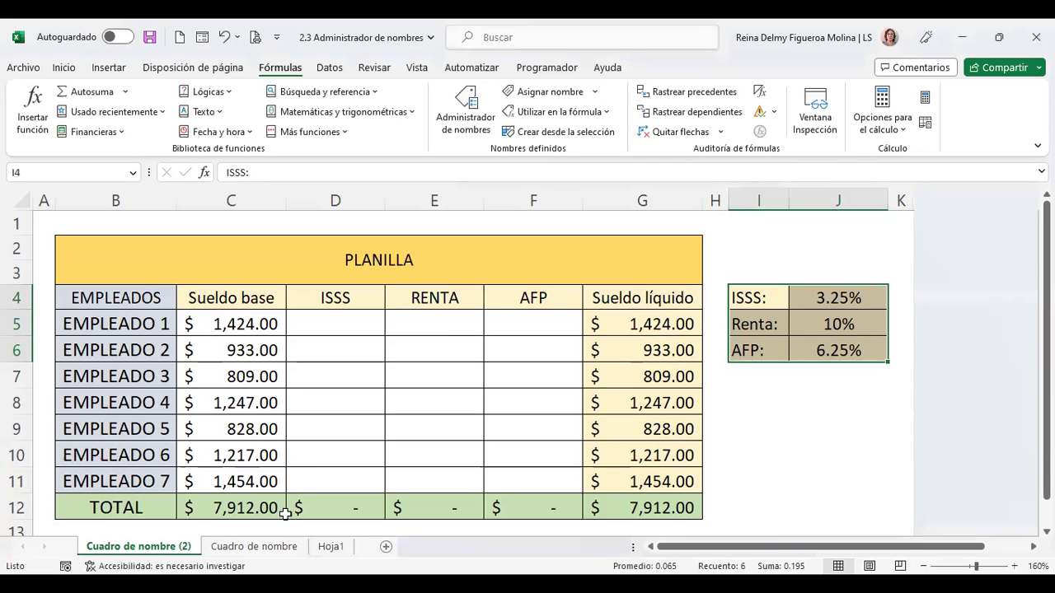
Inspect the ISSS and Renta formulas in cells D4 and E4 of the Hoja1 sheet after the names were redefined
{"action": "left_click", "coordinate": [331, 547]}
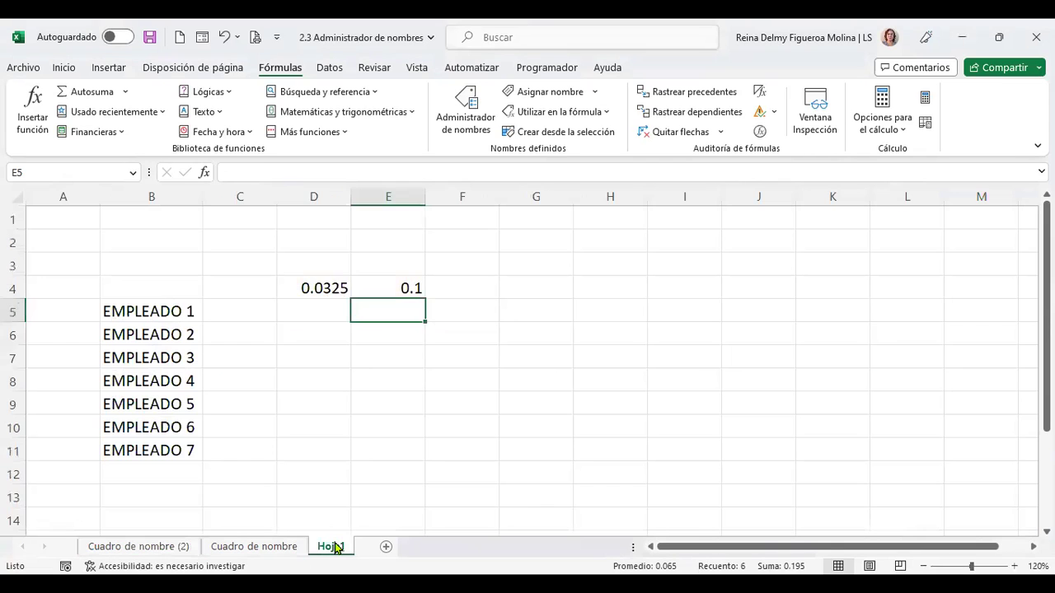
{"action": "left_click", "coordinate": [320, 290]}
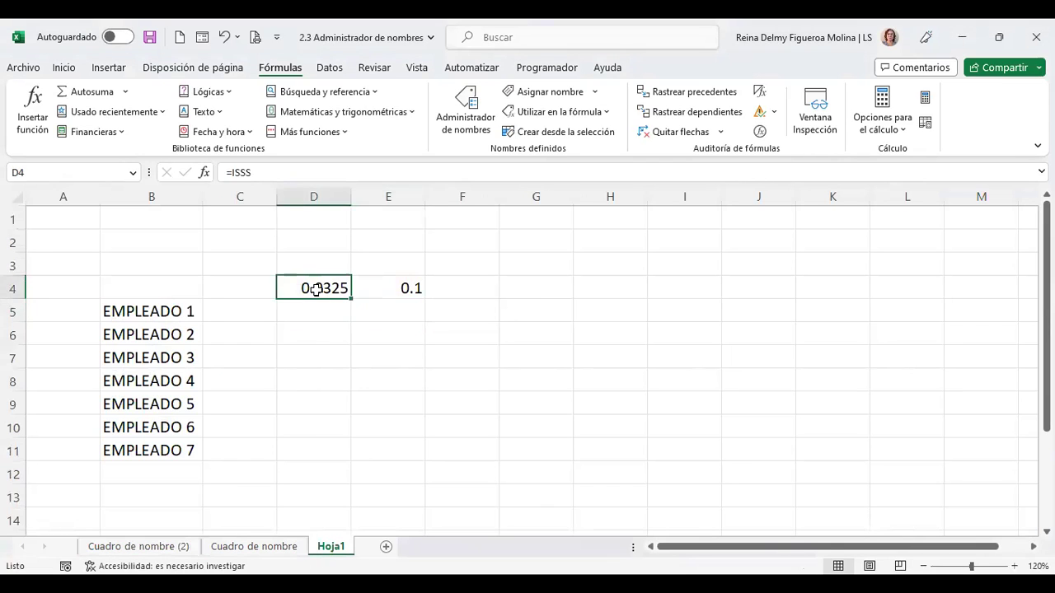
{"action": "left_click", "coordinate": [282, 171]}
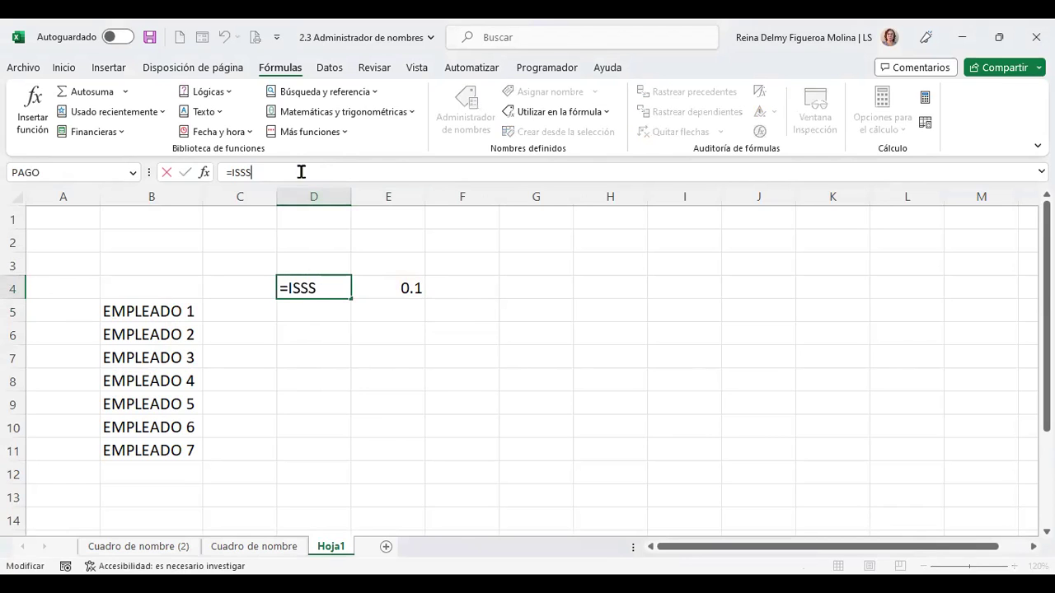
{"action": "left_click", "coordinate": [412, 287]}
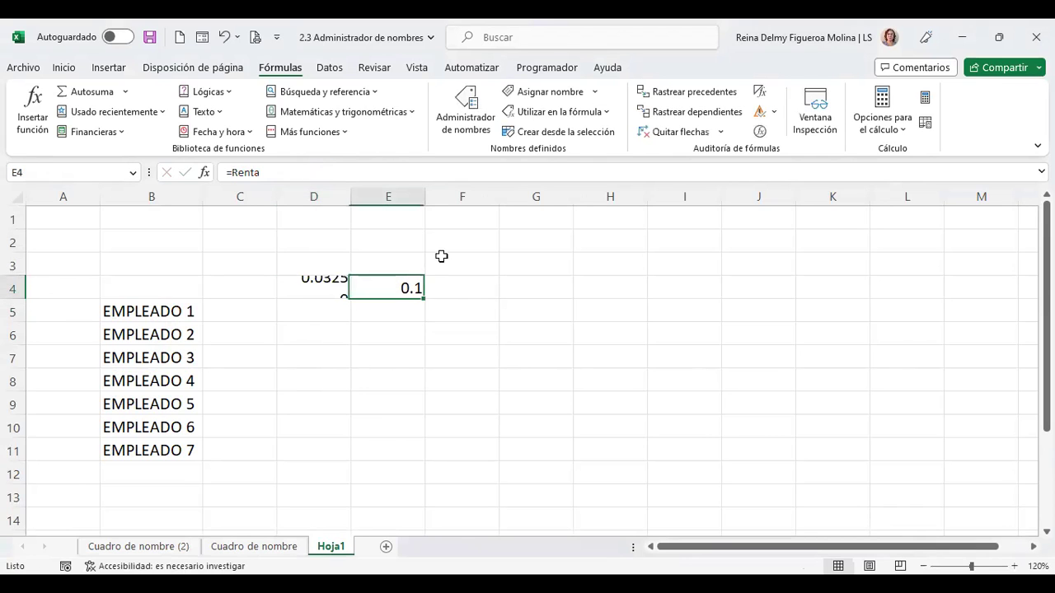
Review the values and references of the EMPLEADOS, ISSS and Renta names in the name manager
{"action": "left_click", "coordinate": [467, 111]}
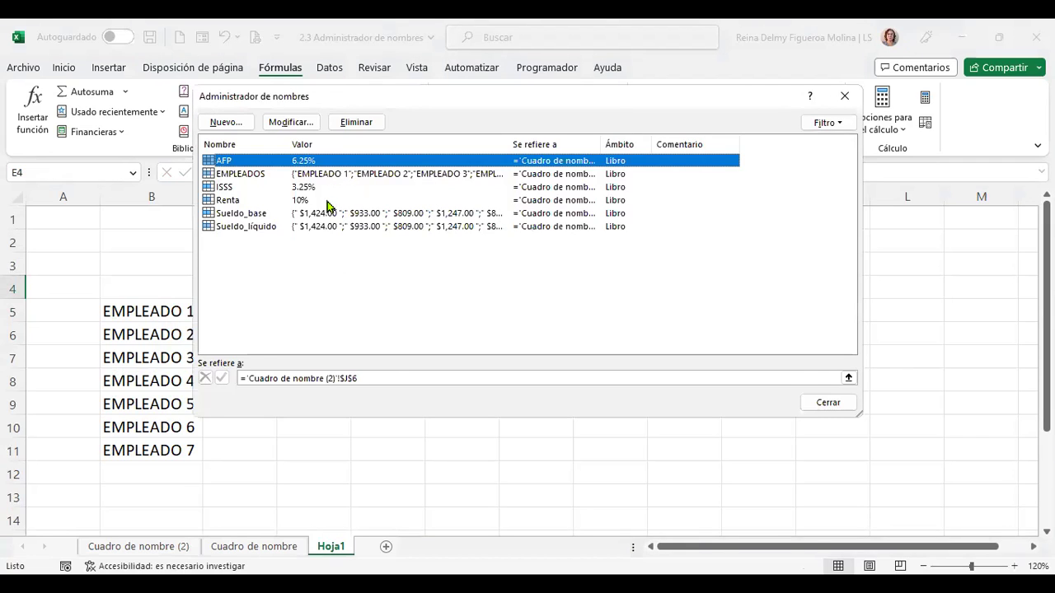
{"action": "left_click", "coordinate": [321, 175]}
{"action": "left_click", "coordinate": [312, 189]}
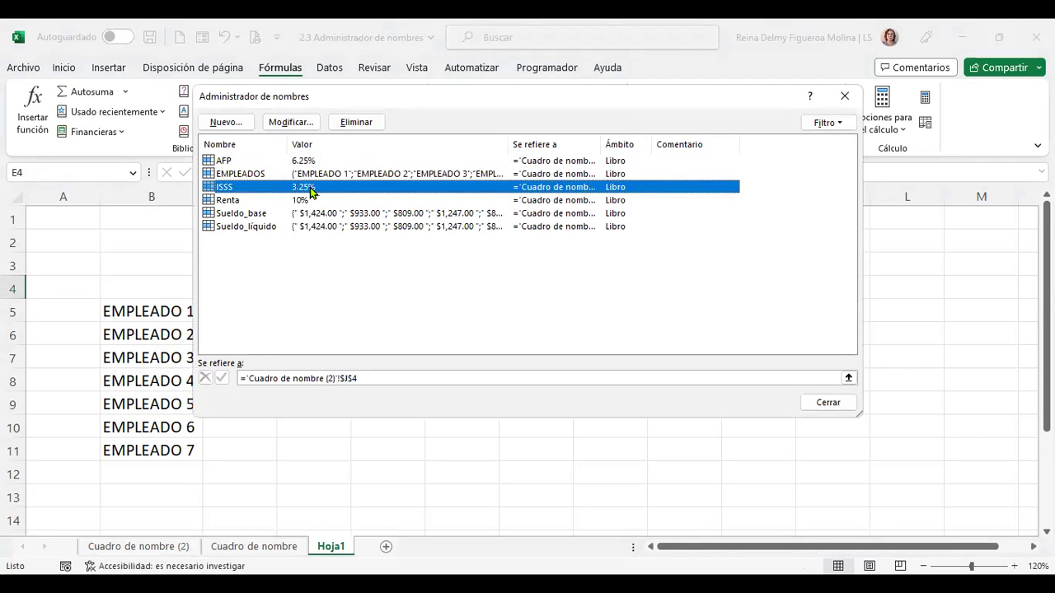
{"action": "left_click", "coordinate": [305, 203]}
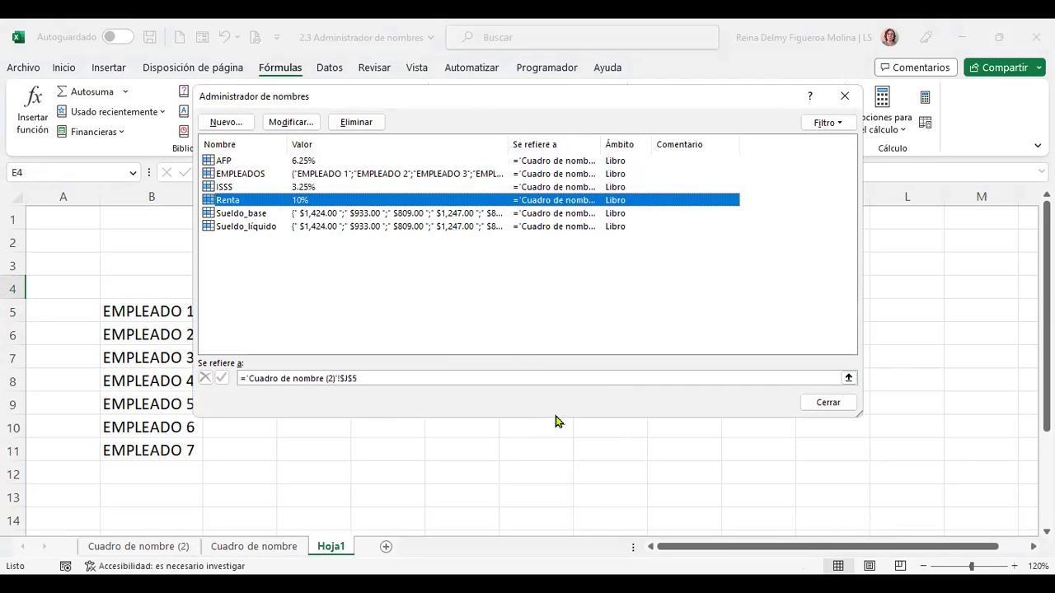
{"action": "left_click", "coordinate": [831, 404]}
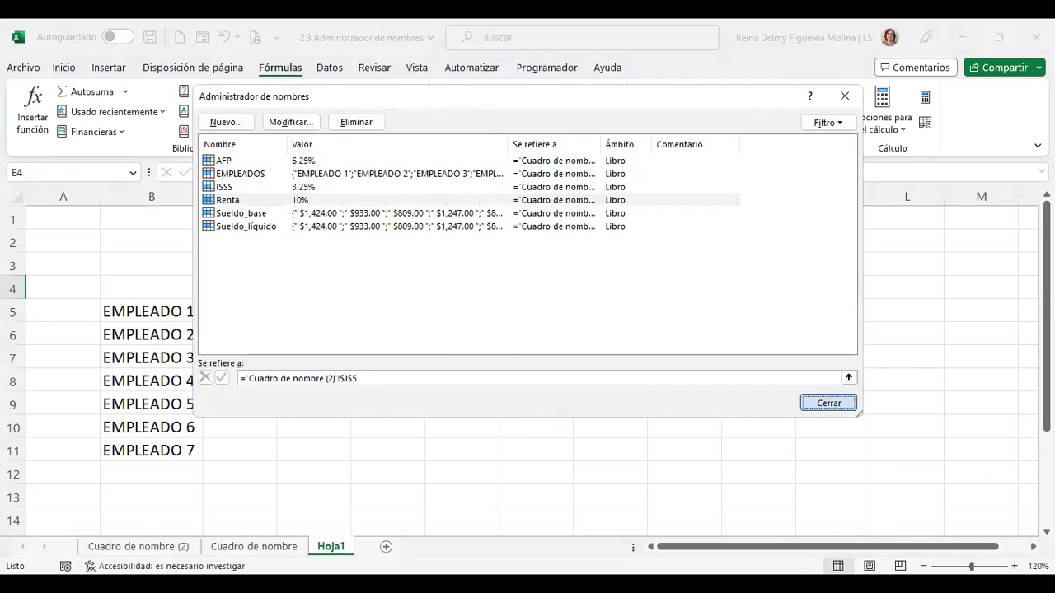
Compare the row 4 headers of the Cuadro de nombre and Cuadro de nombre (2) sheets and return to Hoja1
{"action": "left_click", "coordinate": [239, 547]}
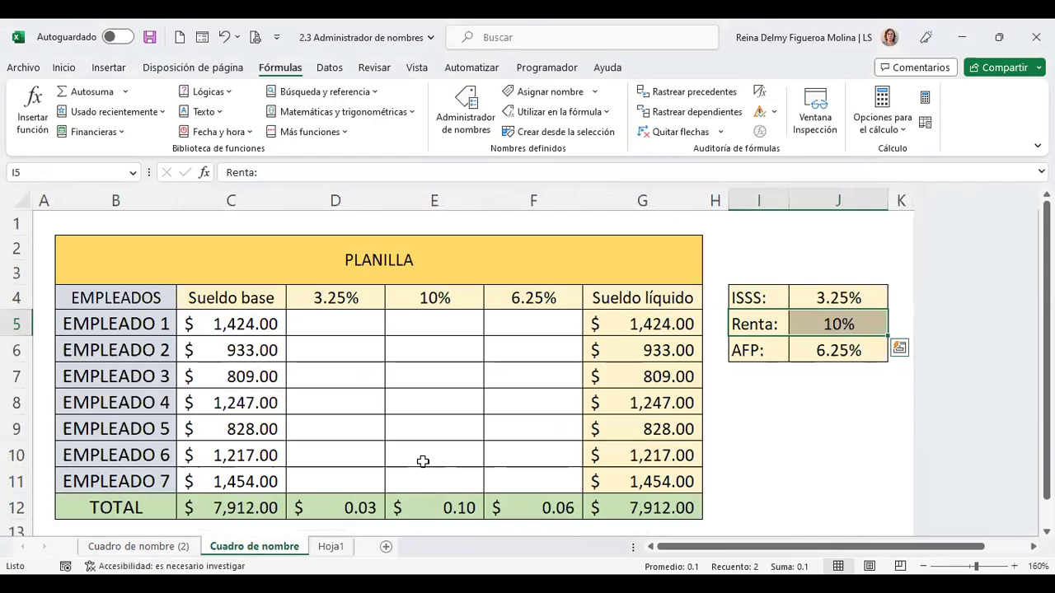
{"action": "left_click", "coordinate": [154, 548]}
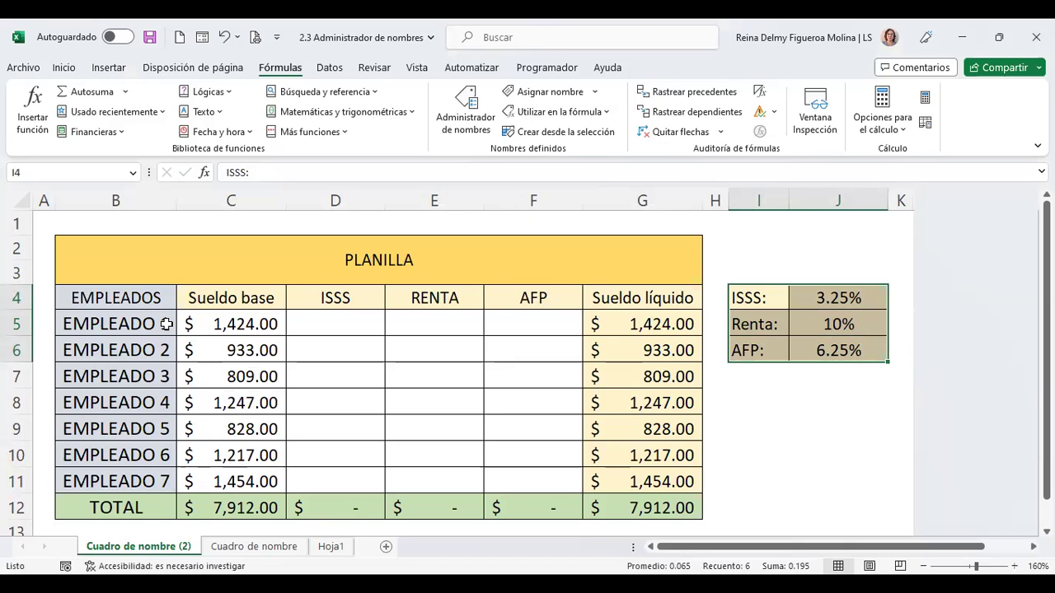
{"action": "left_click", "coordinate": [331, 547]}
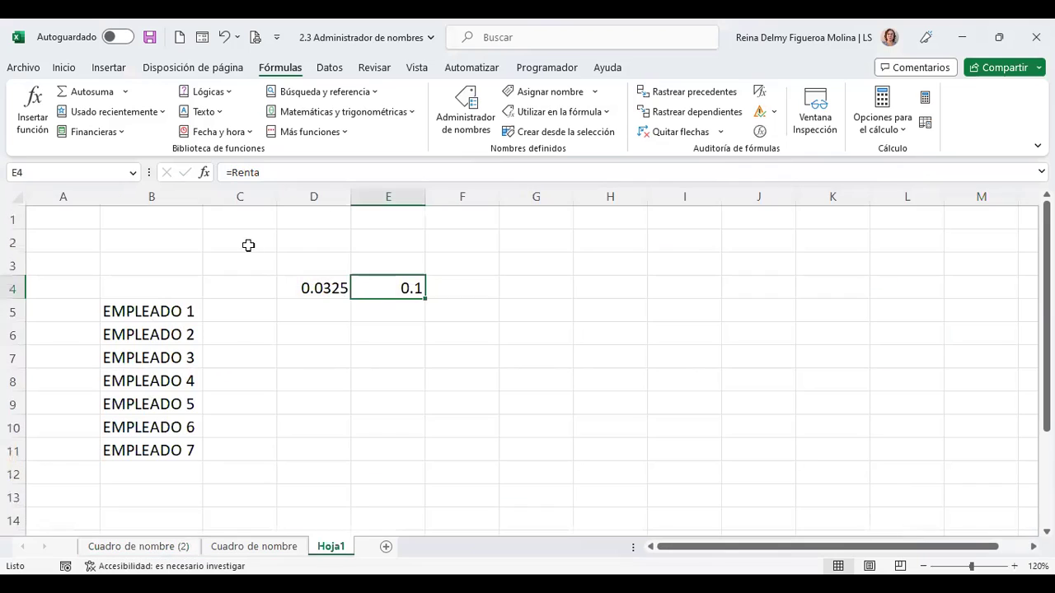
Add a new worksheet and set the font size of all its cells to 14
{"action": "left_click", "coordinate": [386, 547]}
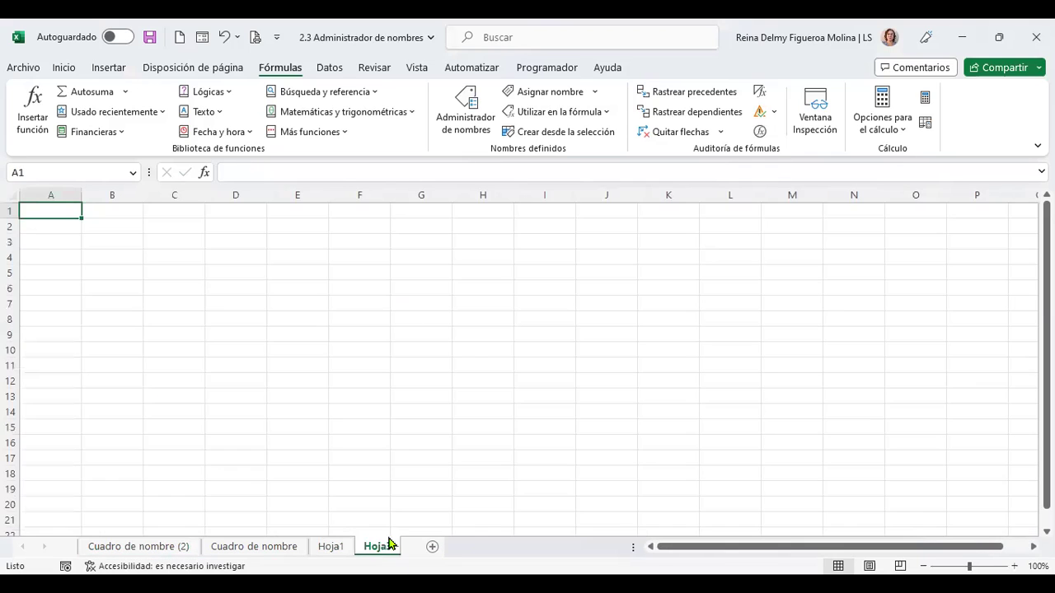
{"action": "left_click", "coordinate": [10, 196]}
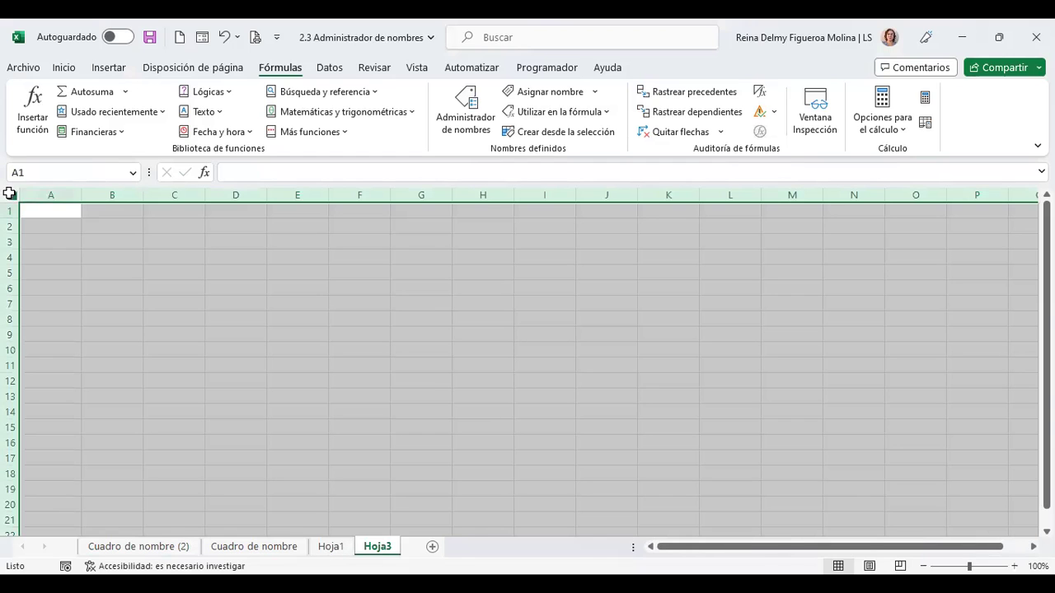
{"action": "left_click", "coordinate": [74, 70]}
{"action": "left_click", "coordinate": [276, 98]}
{"action": "left_click", "coordinate": [276, 97]}
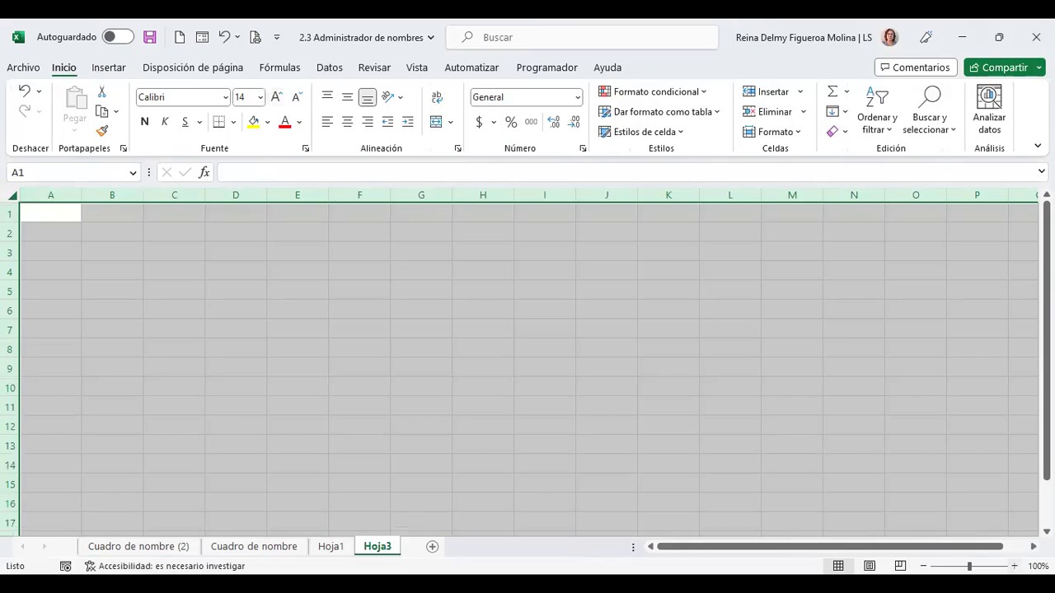
Examine the header row B4:G4 of the payroll table on the Cuadro de nombre (2) sheet
{"action": "left_click", "coordinate": [140, 546]}
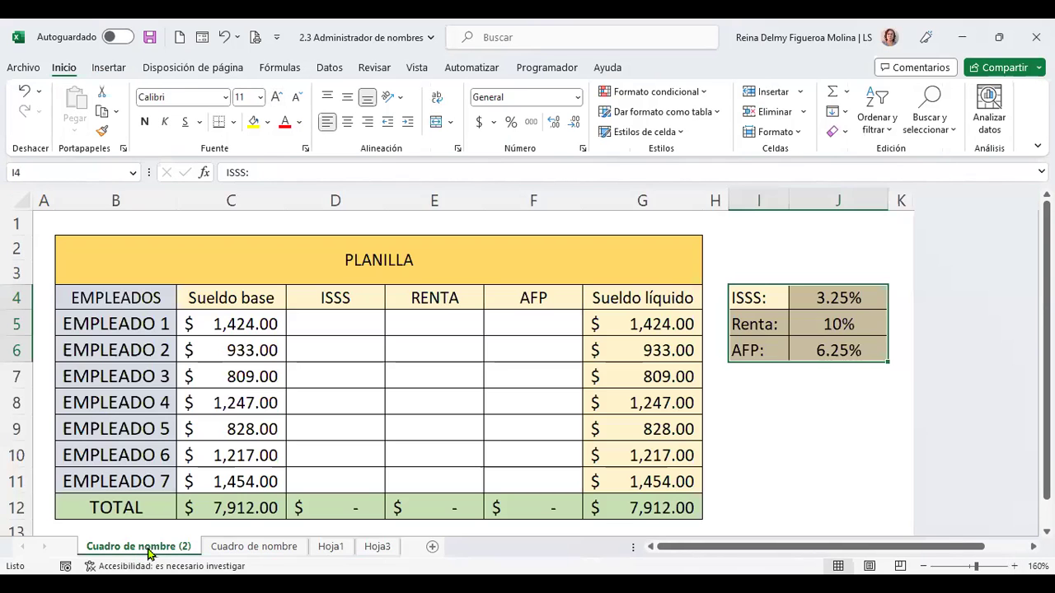
{"action": "left_click", "coordinate": [132, 298]}
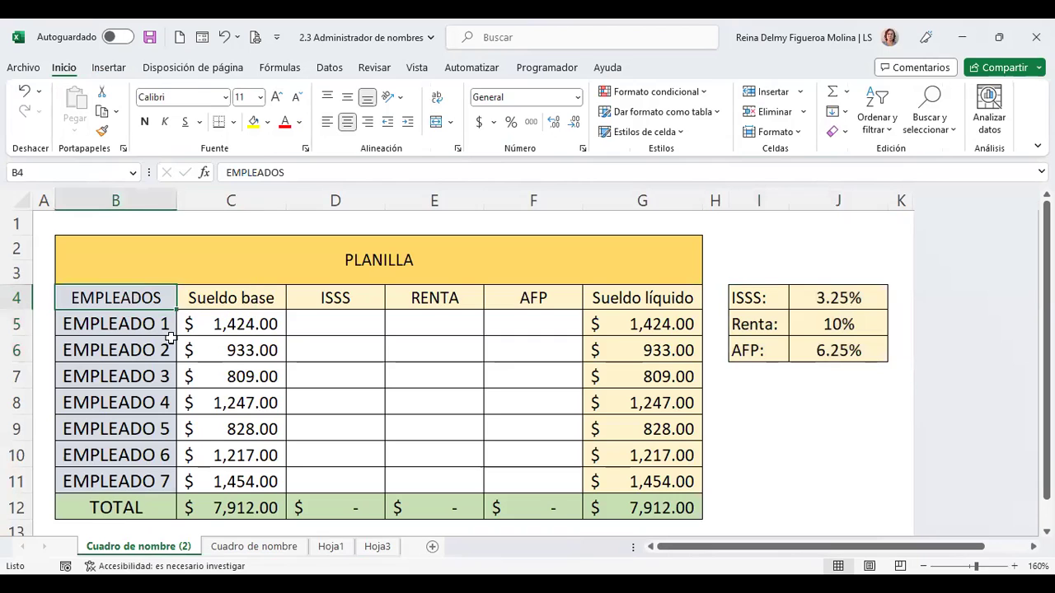
{"action": "left_click", "coordinate": [376, 552]}
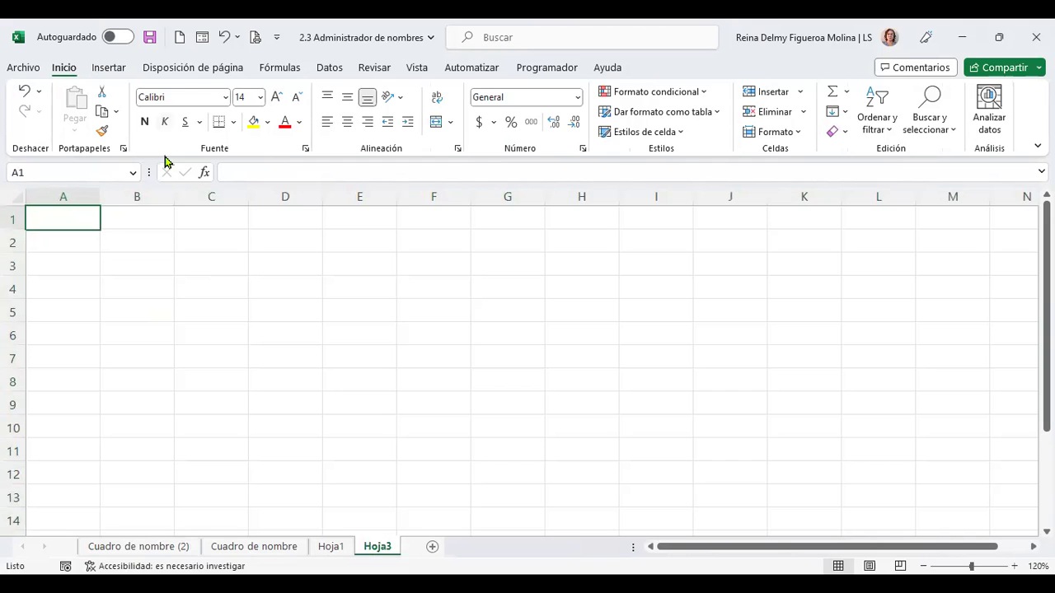
{"action": "left_click", "coordinate": [330, 548]}
{"action": "left_click", "coordinate": [169, 548]}
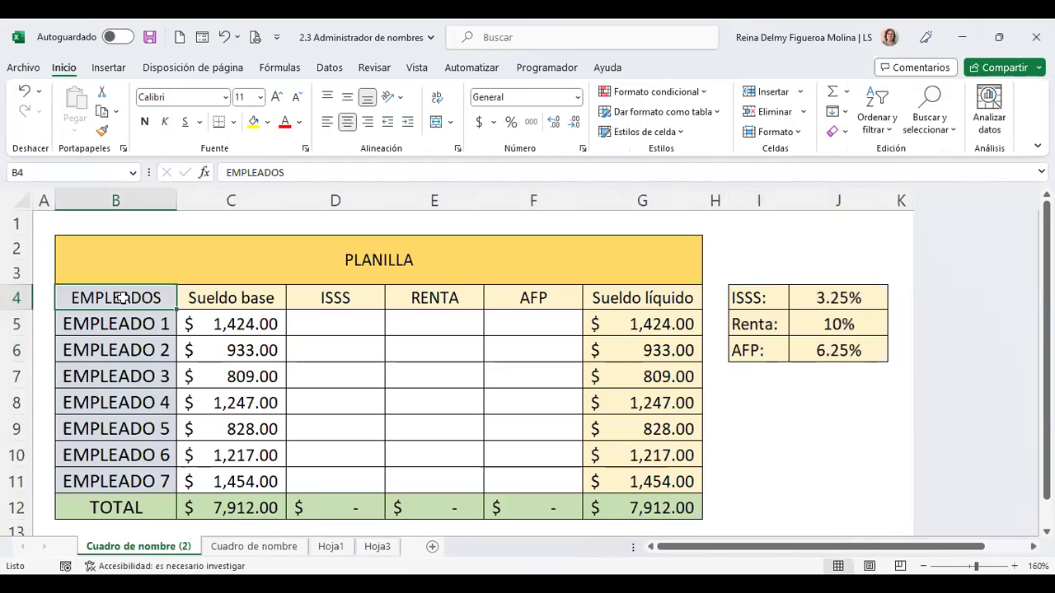
{"action": "left_click_drag", "start_coordinate": [132, 297], "coordinate": [620, 302]}
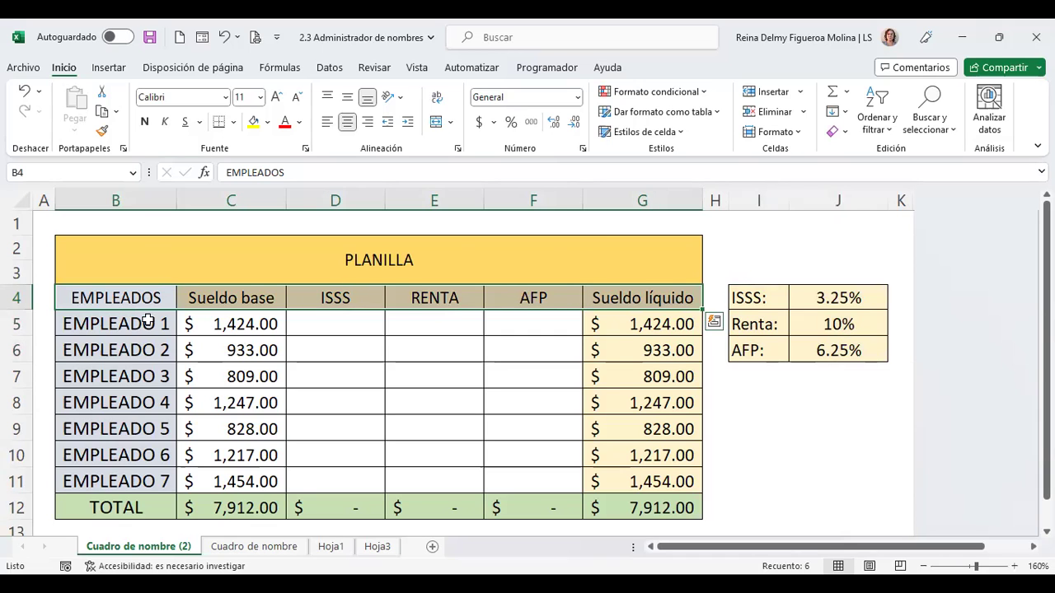
{"action": "left_click", "coordinate": [341, 324]}
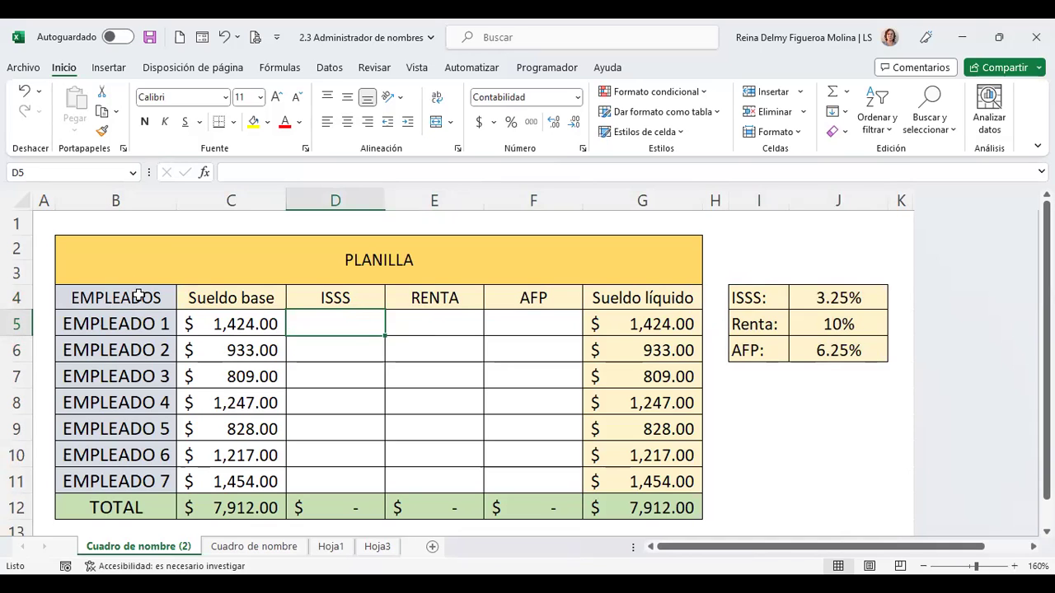
Define the name PLANILLA for the payroll header range B4:G4 on the Cuadro de nombre (2) sheet
{"action": "left_click_drag", "start_coordinate": [139, 296], "coordinate": [591, 298]}
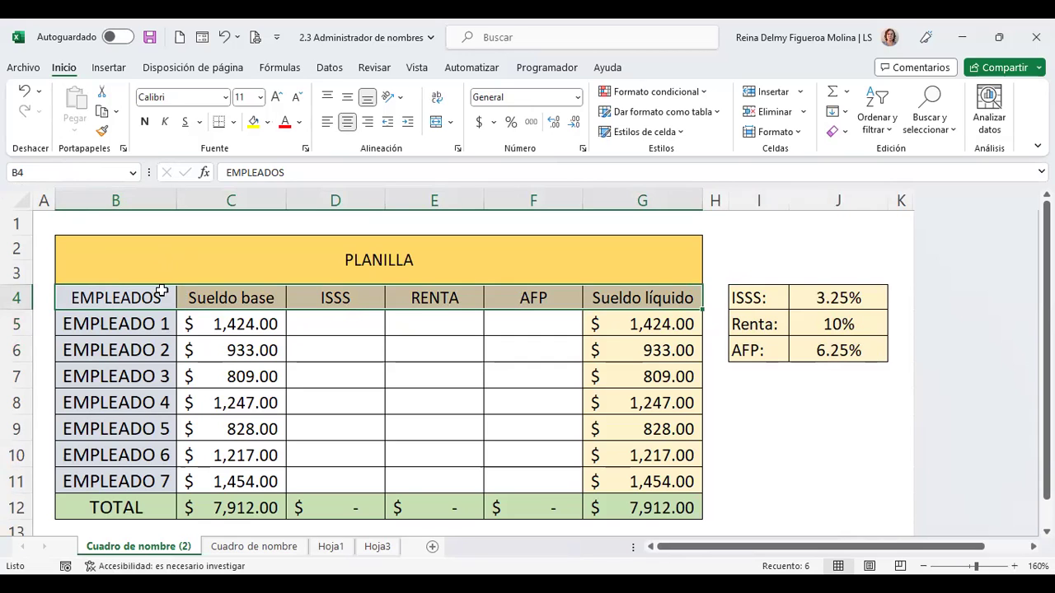
{"action": "left_click", "coordinate": [48, 172]}
{"action": "type", "text": "PLANILLA"}
{"action": "key", "text": "Return"}
Go to the PLANILLA named range from the list of defined names to check which cells it covers
{"action": "left_click", "coordinate": [538, 377]}
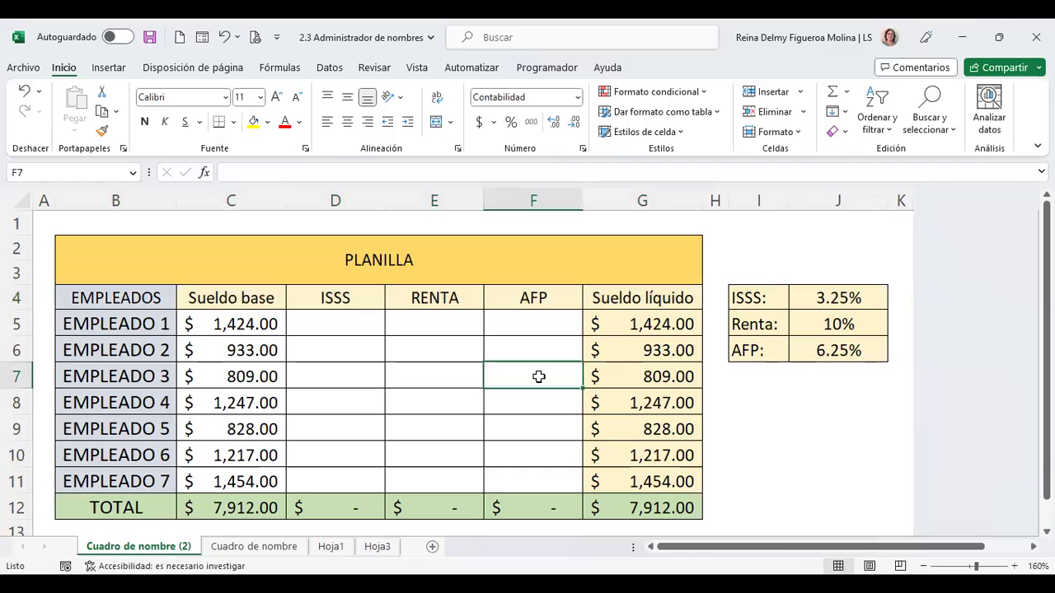
{"action": "left_click", "coordinate": [132, 178]}
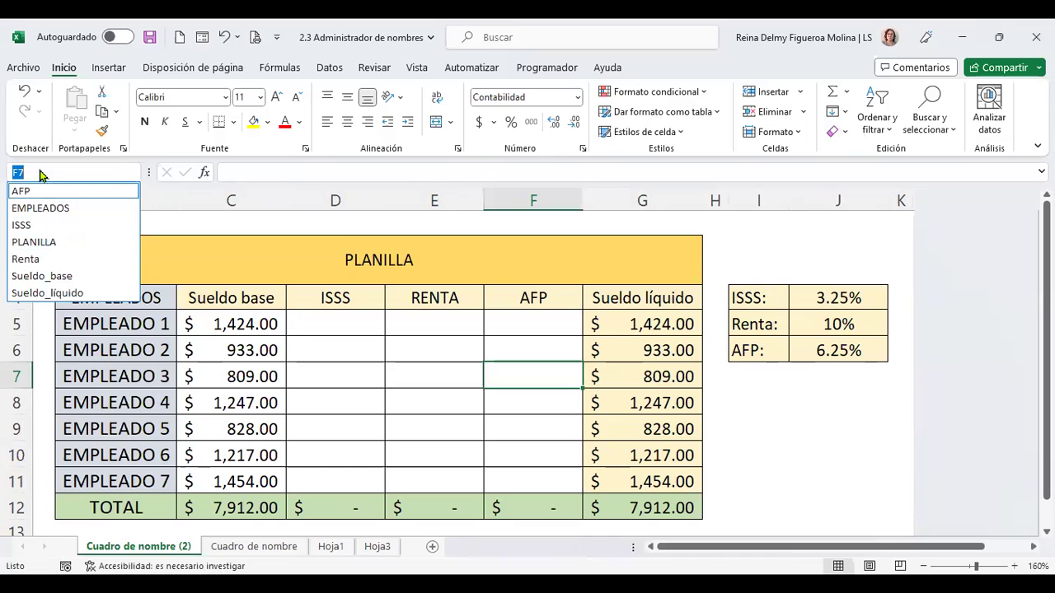
{"action": "left_click", "coordinate": [45, 245]}
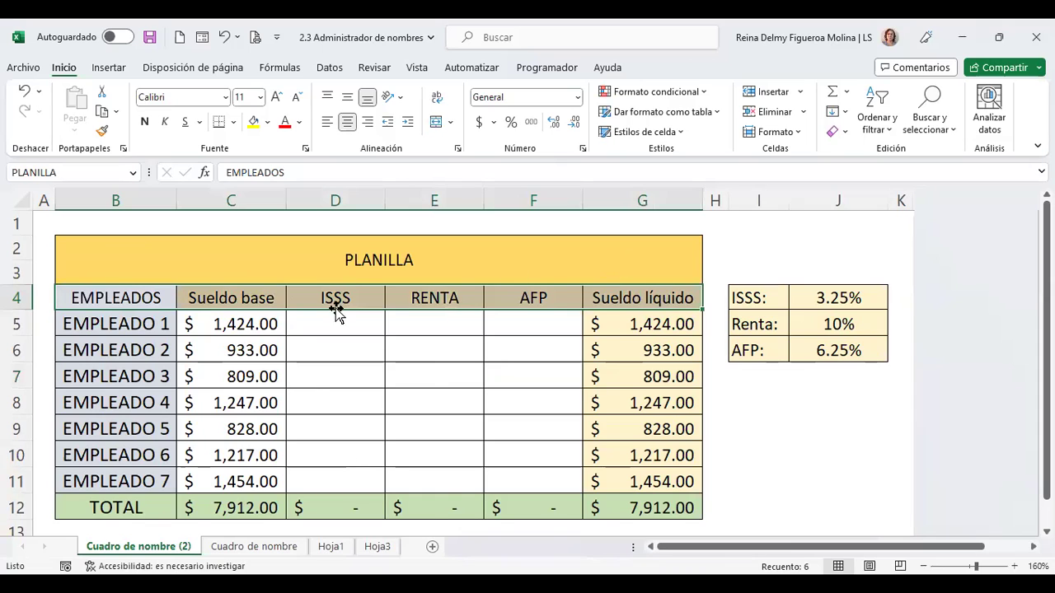
Enter the formula +PLANILLA in cell A1 of the Hoja3 sheet to bring in the payroll headers
{"action": "left_click", "coordinate": [380, 547]}
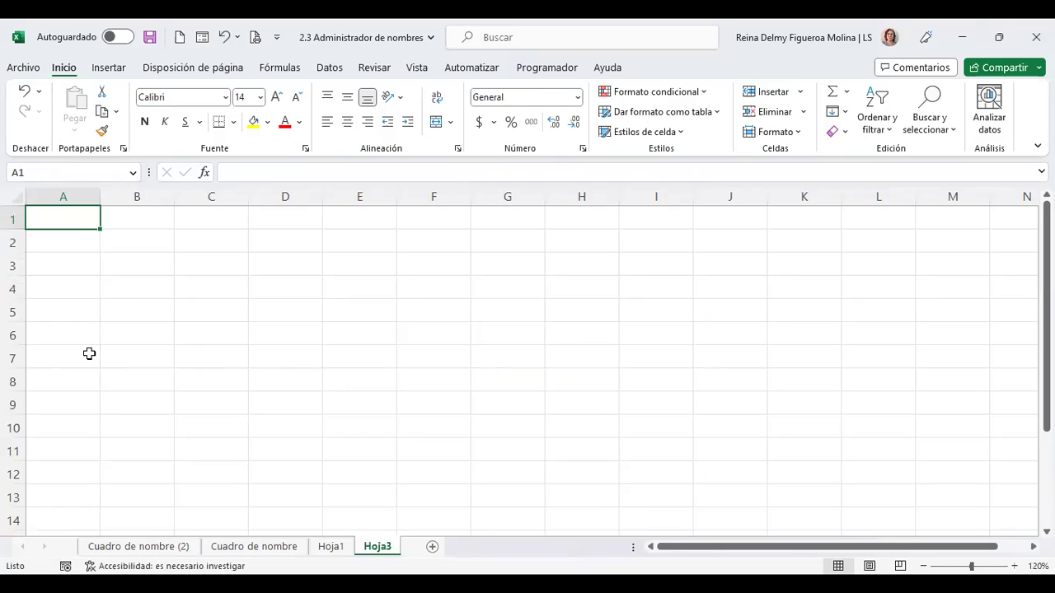
{"action": "type", "text": "="}
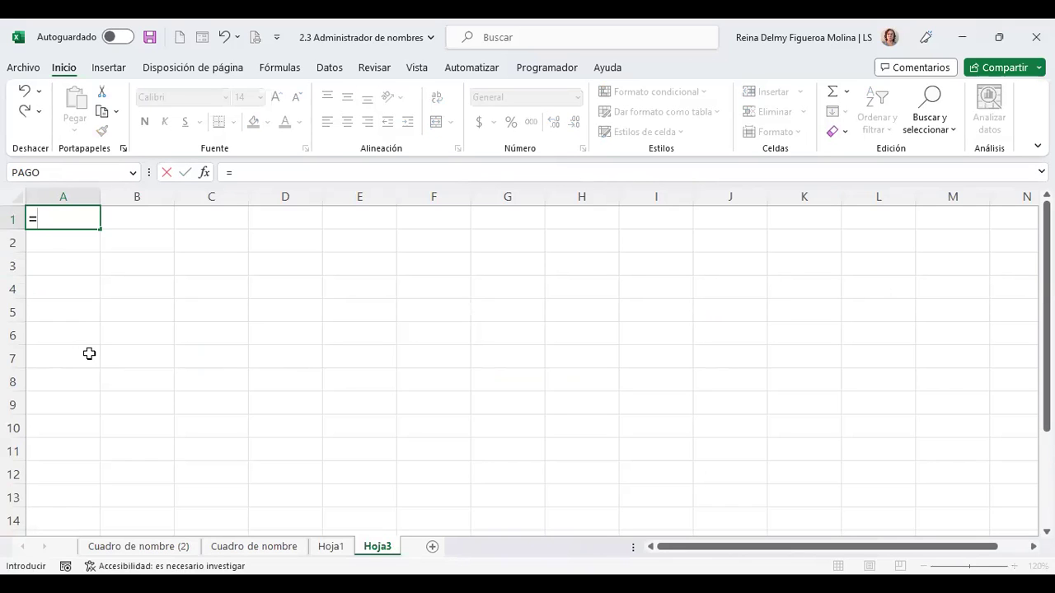
{"action": "key", "text": "BackSpace"}
{"action": "type", "text": "+PLANILLA"}
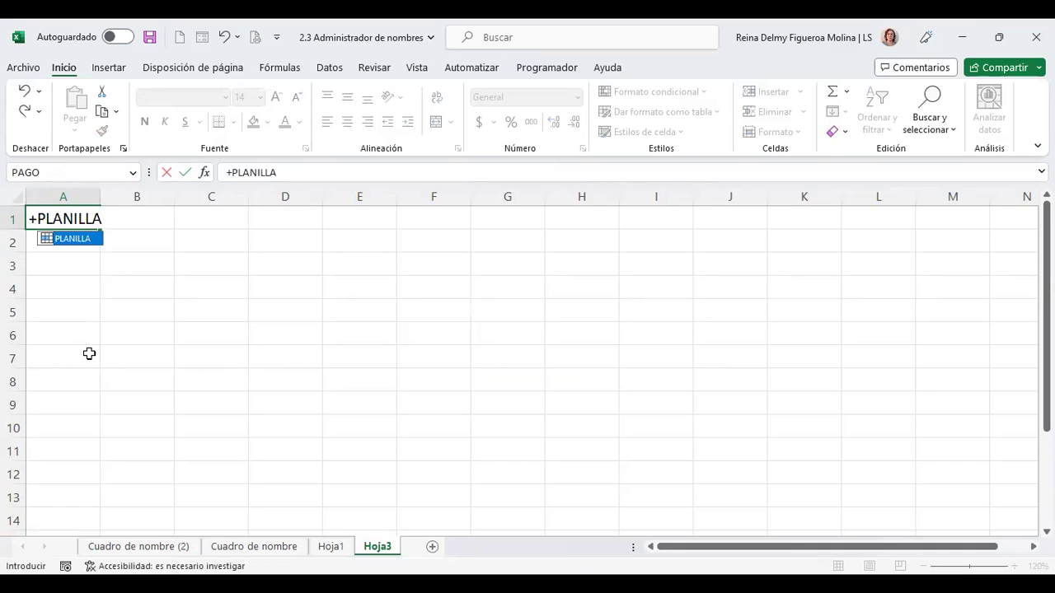
{"action": "double_click", "coordinate": [89, 239]}
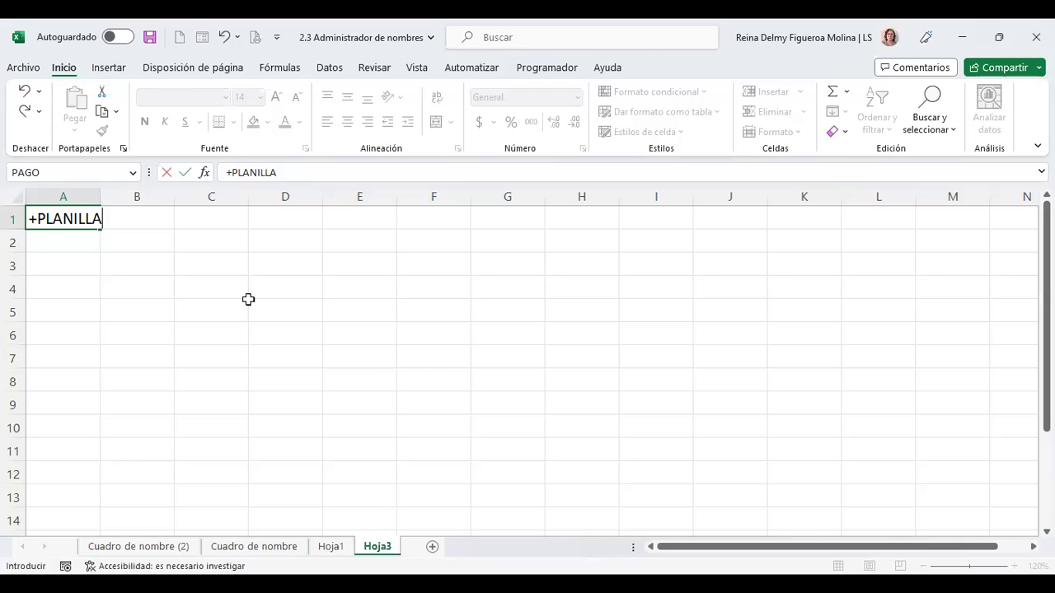
{"action": "key", "text": "Return"}
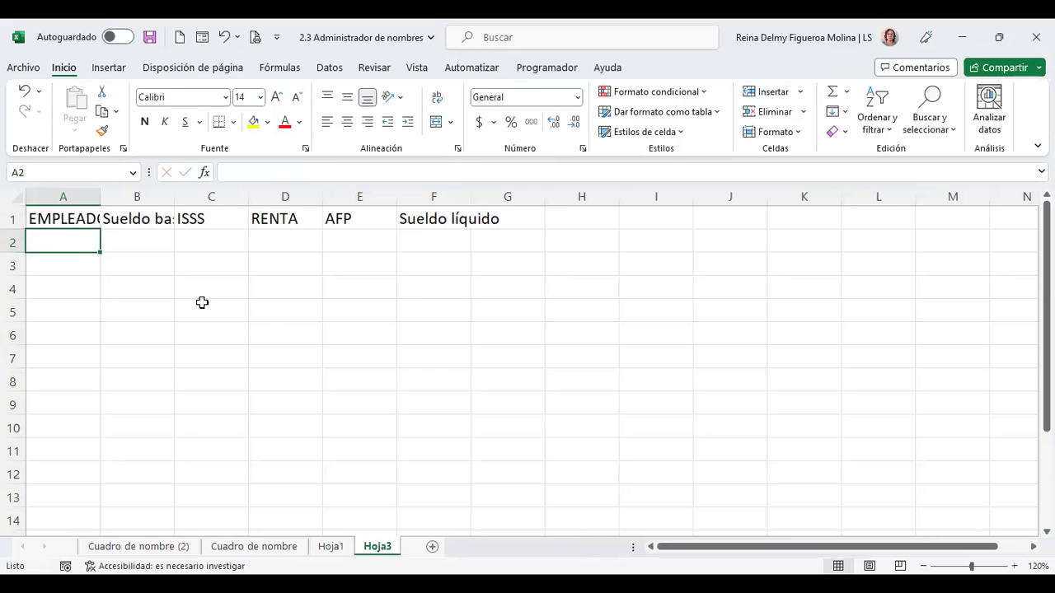
Autofit columns A, B and F on Hoja3 to their header text, and check the list of defined names
{"action": "double_click", "coordinate": [99, 197]}
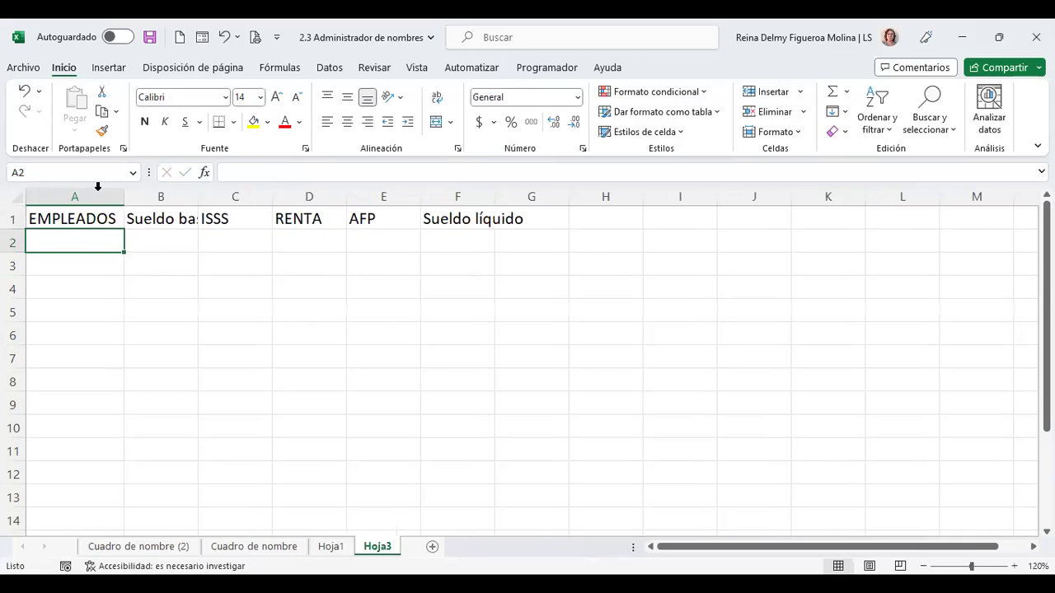
{"action": "double_click", "coordinate": [198, 205]}
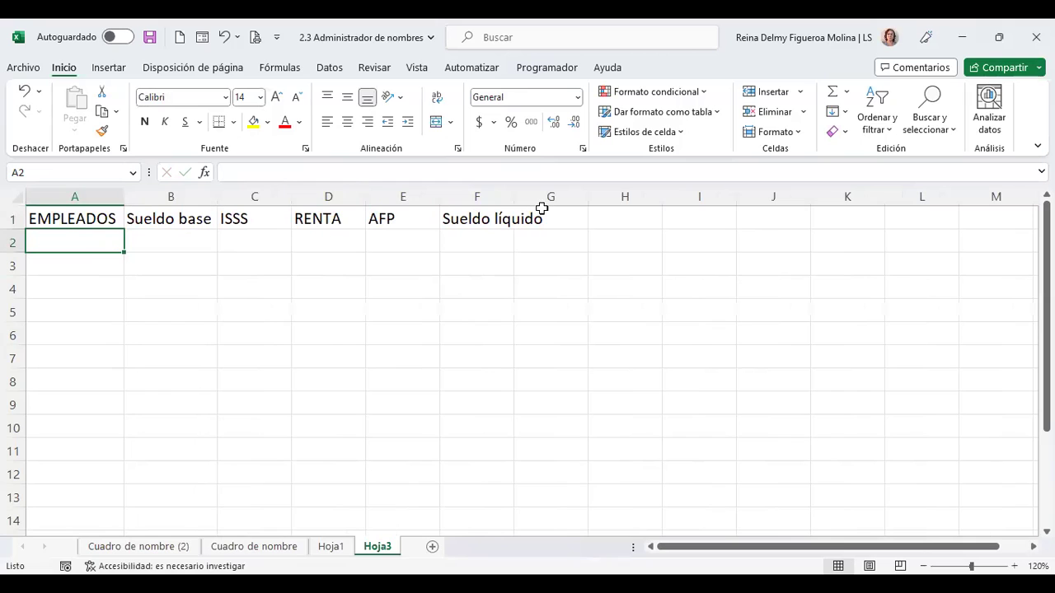
{"action": "double_click", "coordinate": [514, 197]}
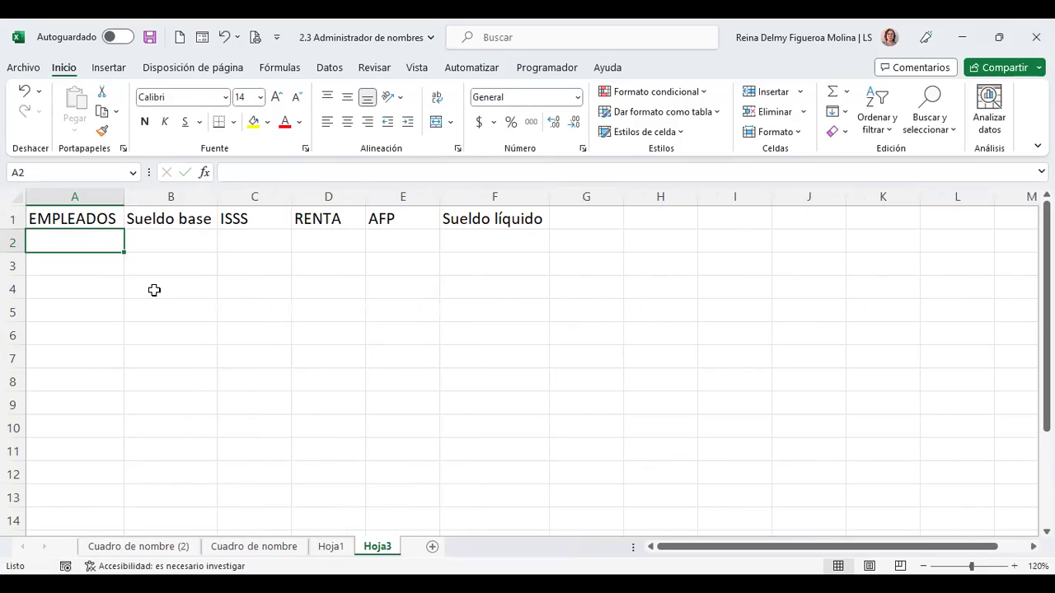
{"action": "left_click", "coordinate": [133, 175]}
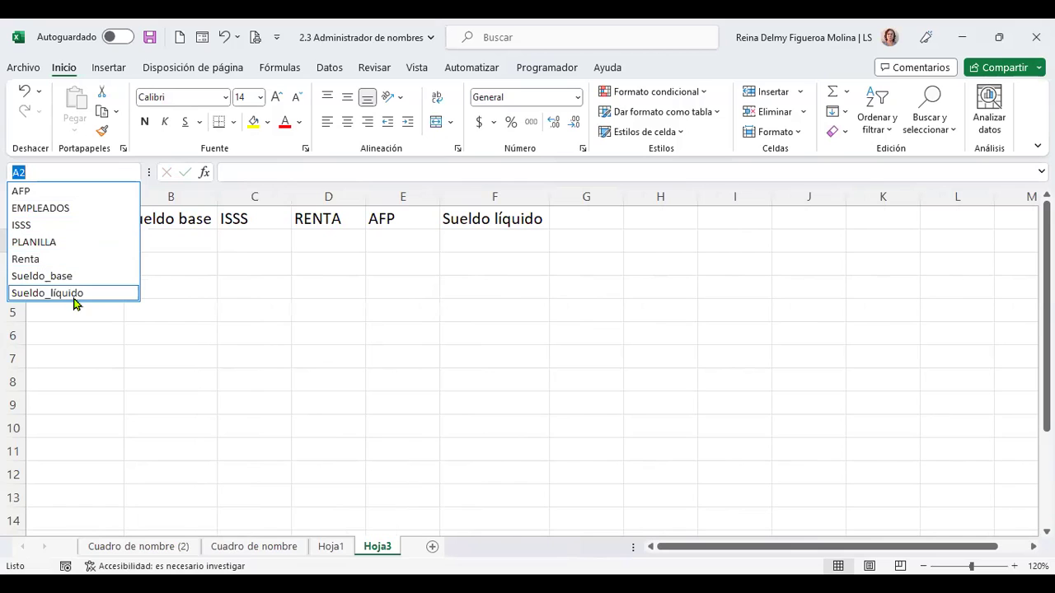
{"action": "key", "text": "Escape"}
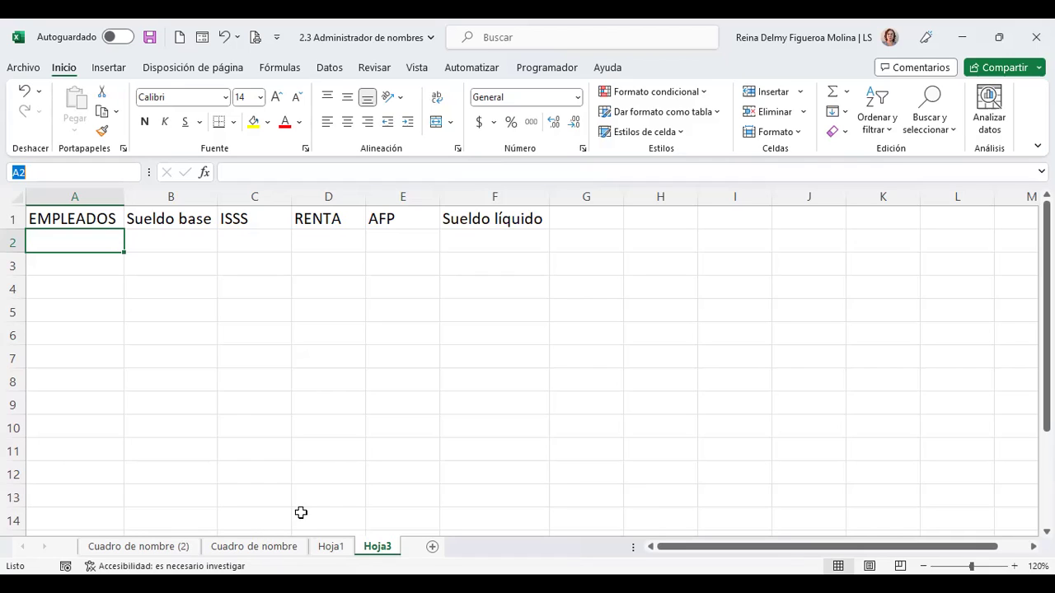
Create names from the left column of B5:G11 on the Cuadro de nombre (2) sheet, and open the list of defined names
{"action": "left_click", "coordinate": [182, 551]}
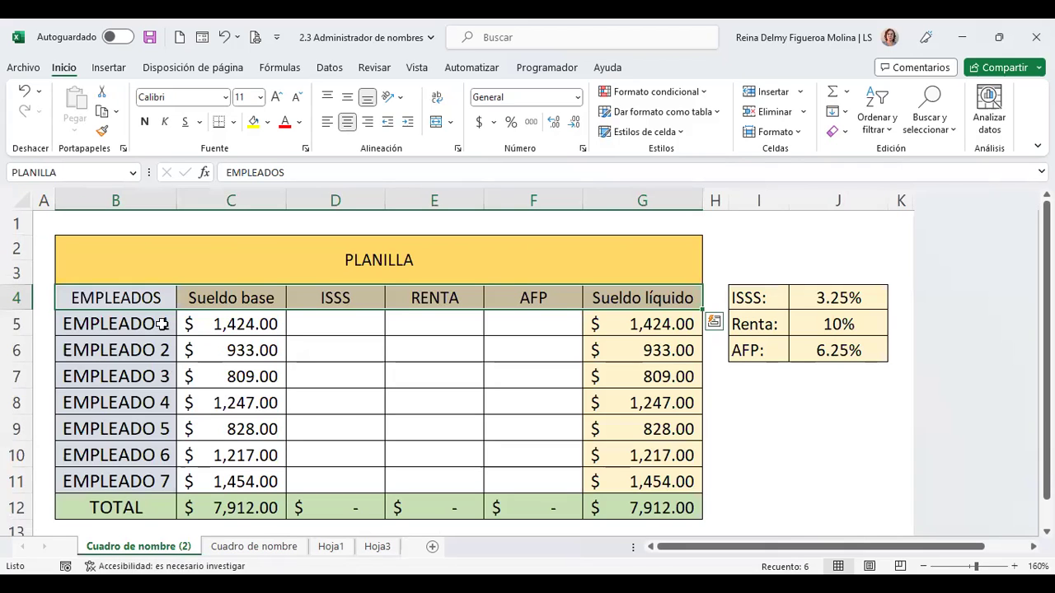
{"action": "left_click_drag", "start_coordinate": [131, 324], "coordinate": [635, 481]}
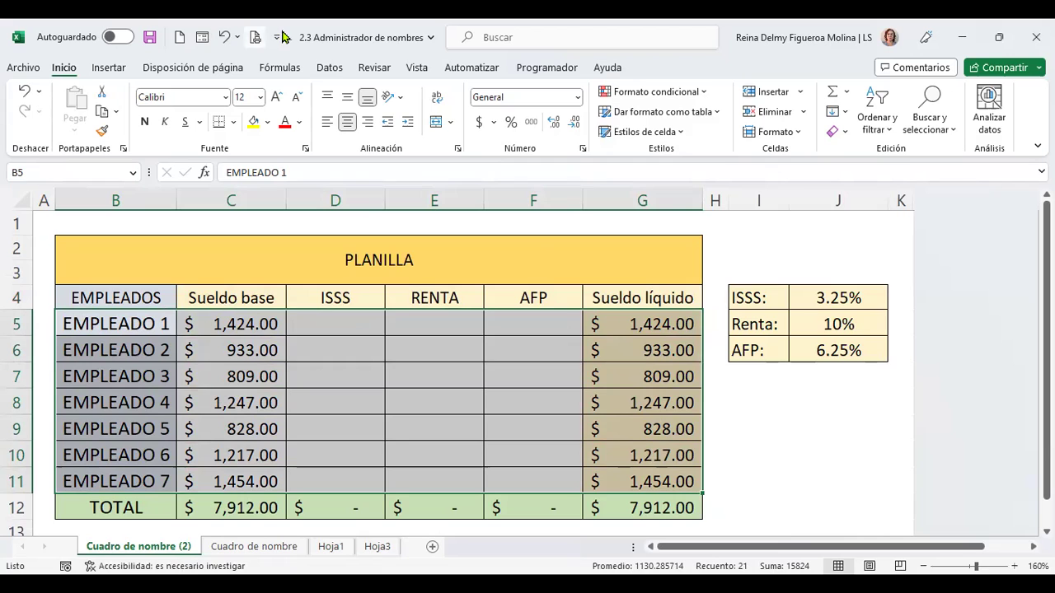
{"action": "left_click", "coordinate": [280, 68]}
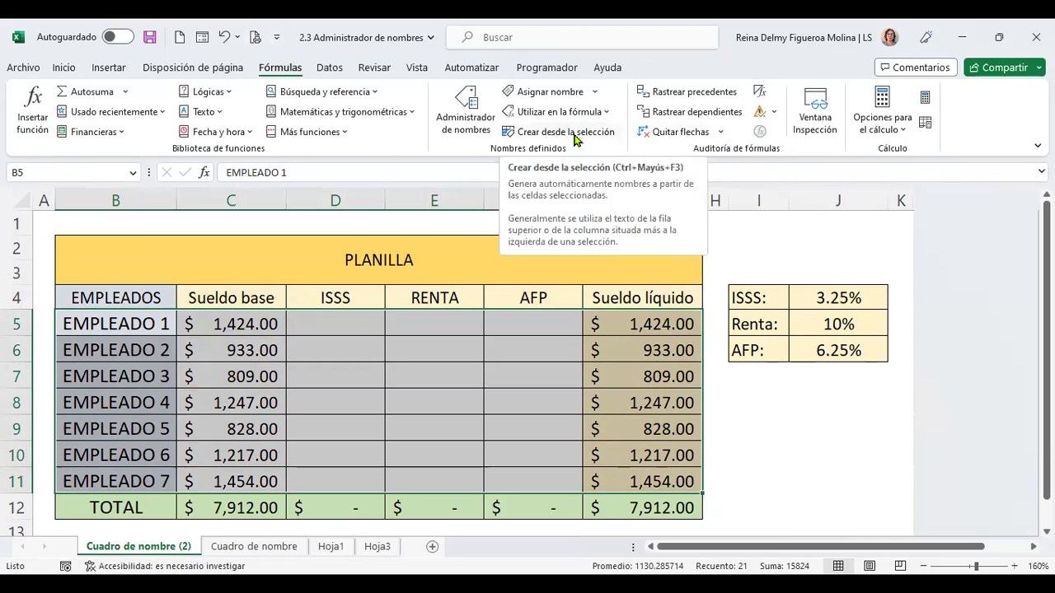
{"action": "left_click", "coordinate": [587, 140]}
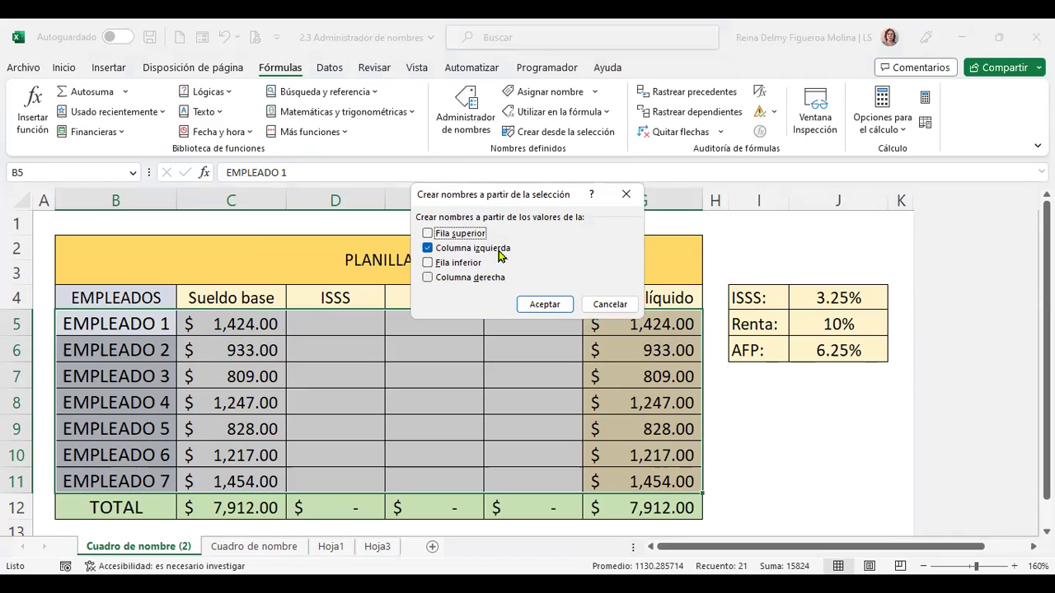
{"action": "left_click", "coordinate": [545, 305]}
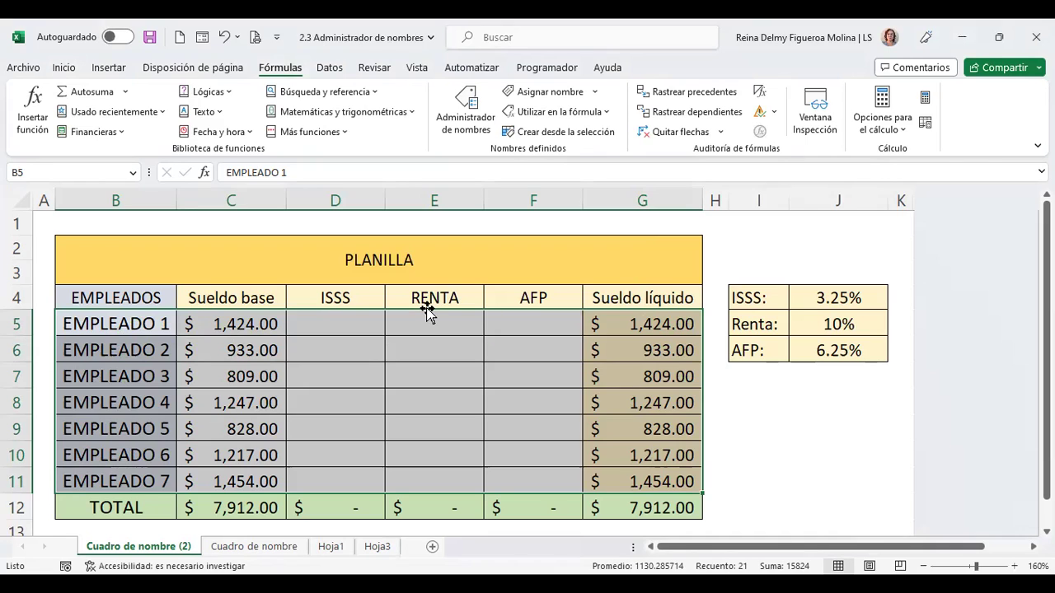
{"action": "left_click", "coordinate": [134, 177]}
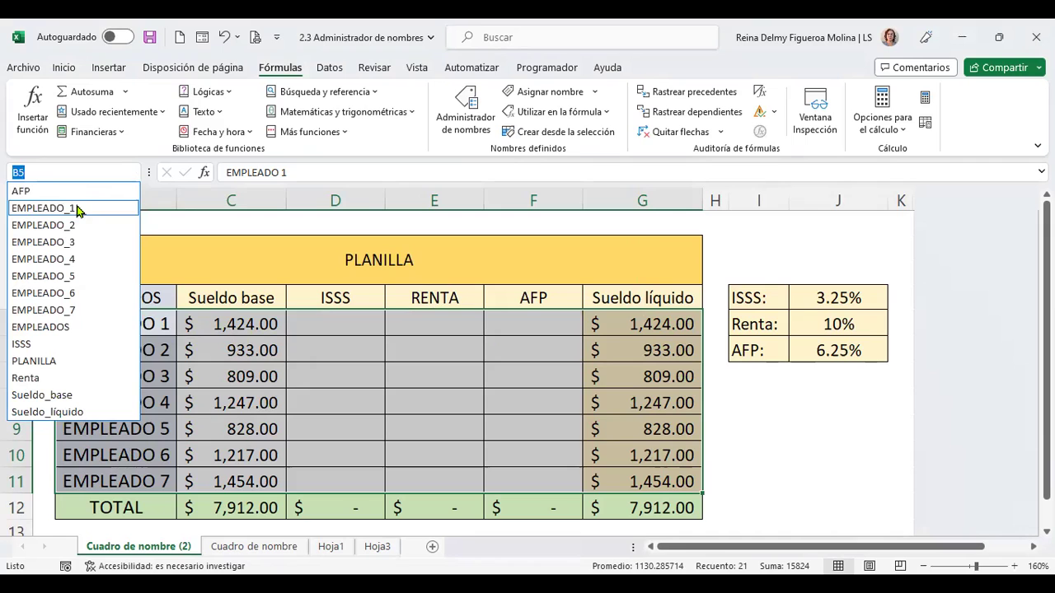
Go to the named ranges EMPLEADO_1 and EMPLEADO_3 to examine the payroll cells each name covers
{"action": "left_click", "coordinate": [40, 212]}
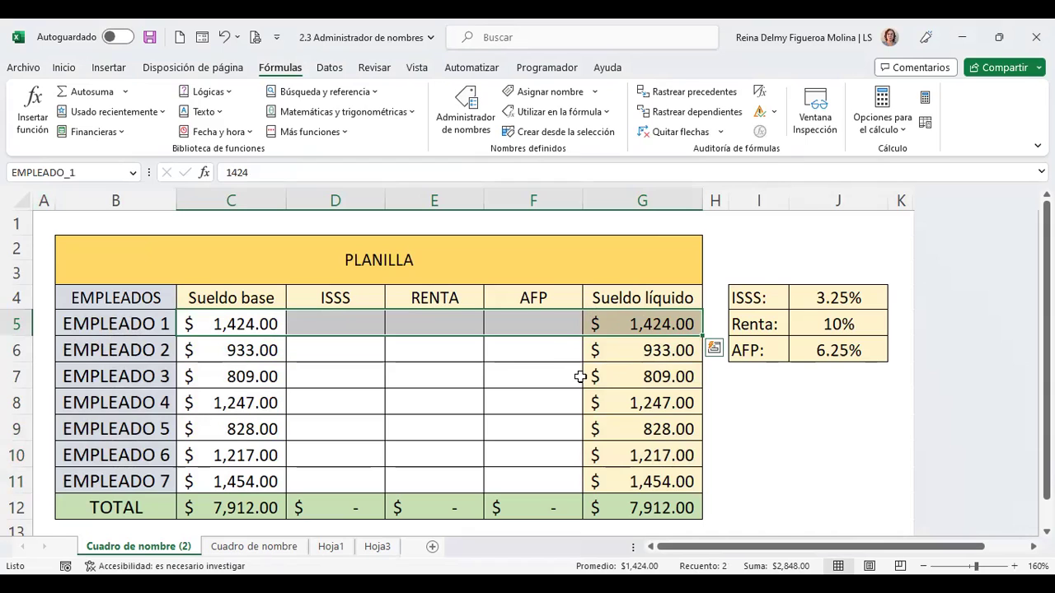
{"action": "left_click", "coordinate": [131, 173]}
{"action": "left_click", "coordinate": [86, 243]}
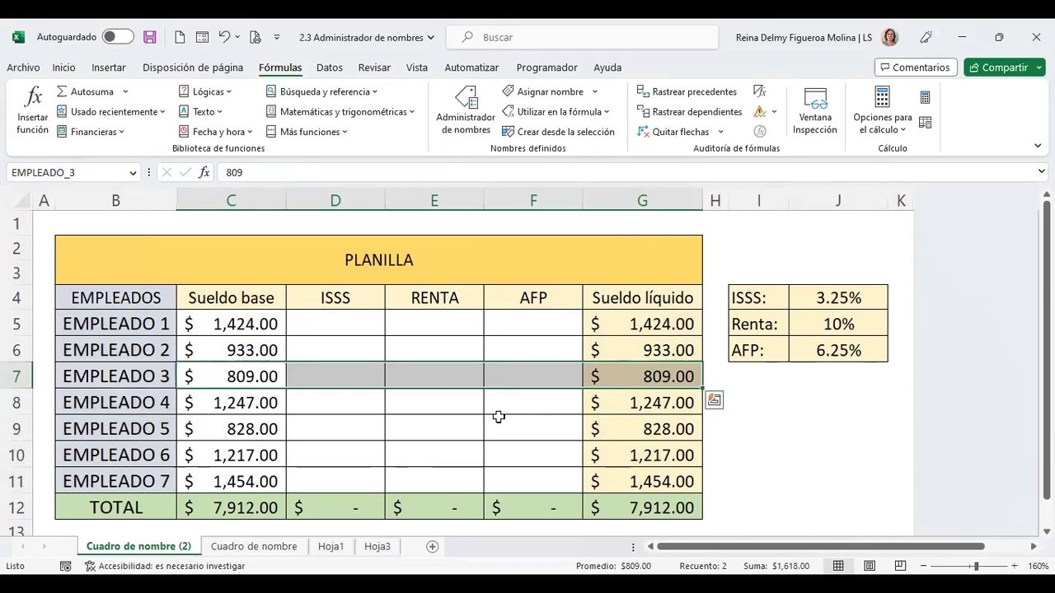
Try to retrieve employee 5's payroll row in cell A2 of Hoja3 with the formula +EMPLEADO_5
{"action": "left_click", "coordinate": [378, 548]}
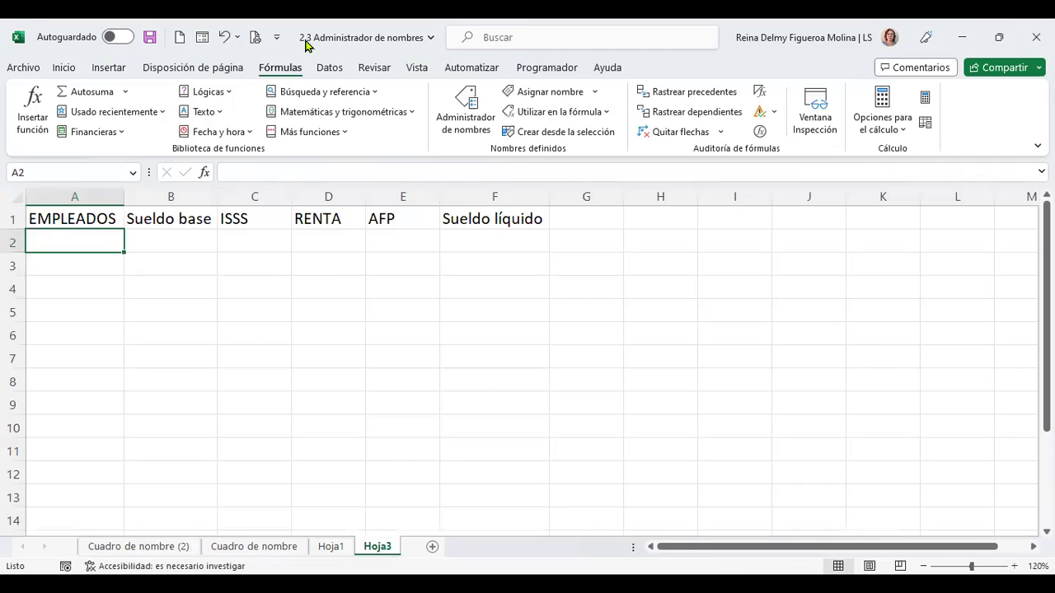
{"action": "type", "text": "+"}
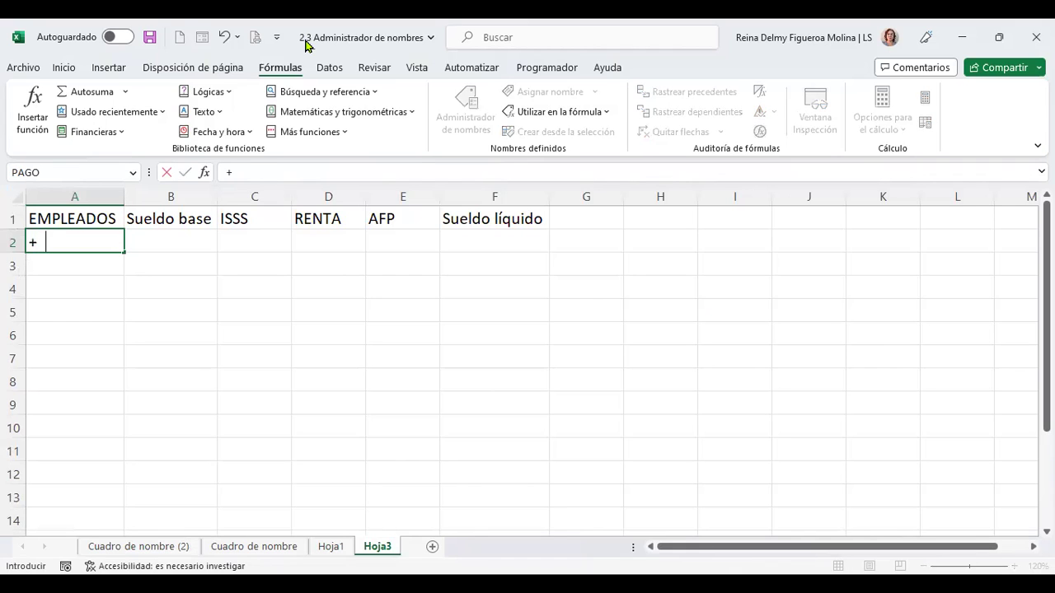
{"action": "type", "text": "EMPLE"}
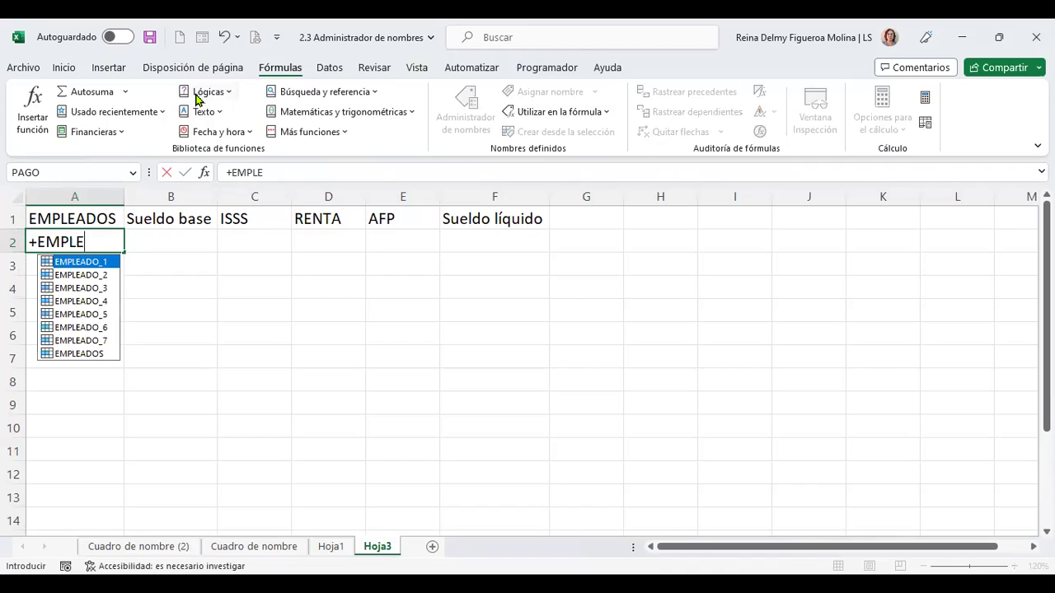
{"action": "double_click", "coordinate": [94, 314]}
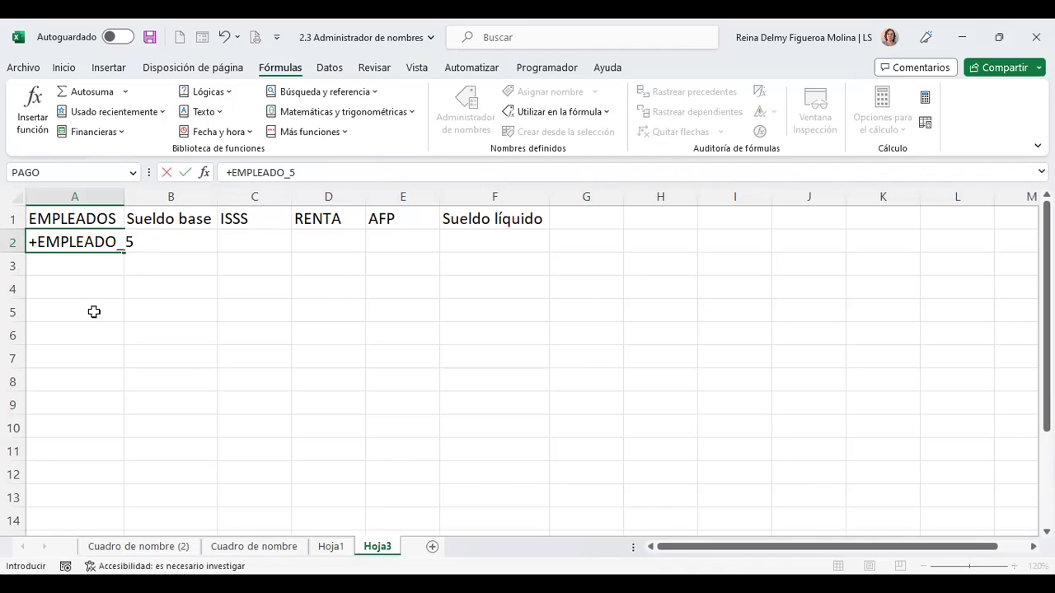
{"action": "key", "text": "Return"}
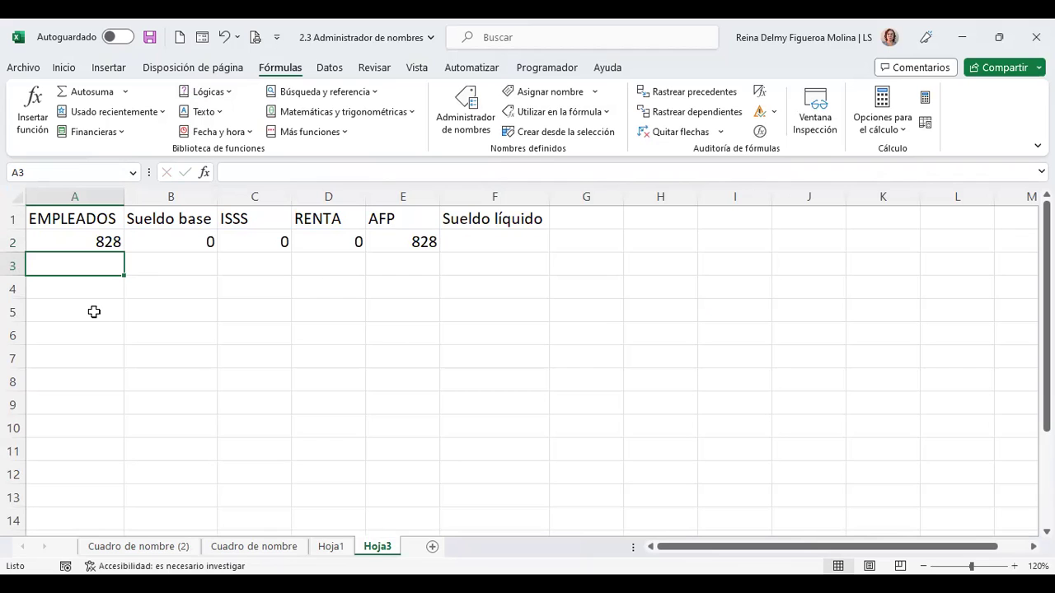
Check the employee column on the Cuadro de nombre sheet, and undo the formula entered in cell A2 of Hoja3
{"action": "left_click", "coordinate": [179, 547]}
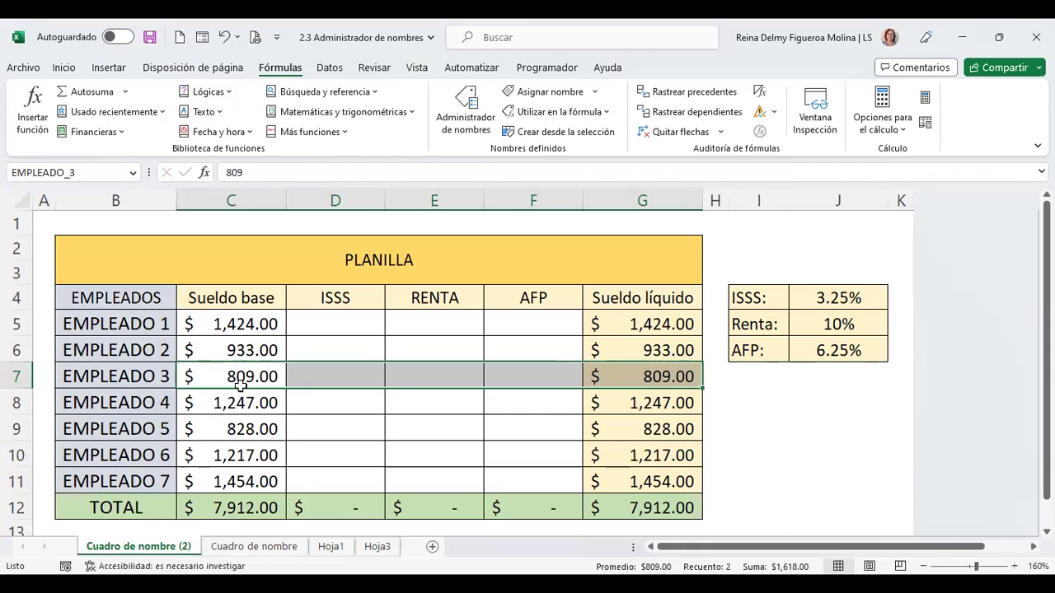
{"action": "left_click", "coordinate": [264, 549]}
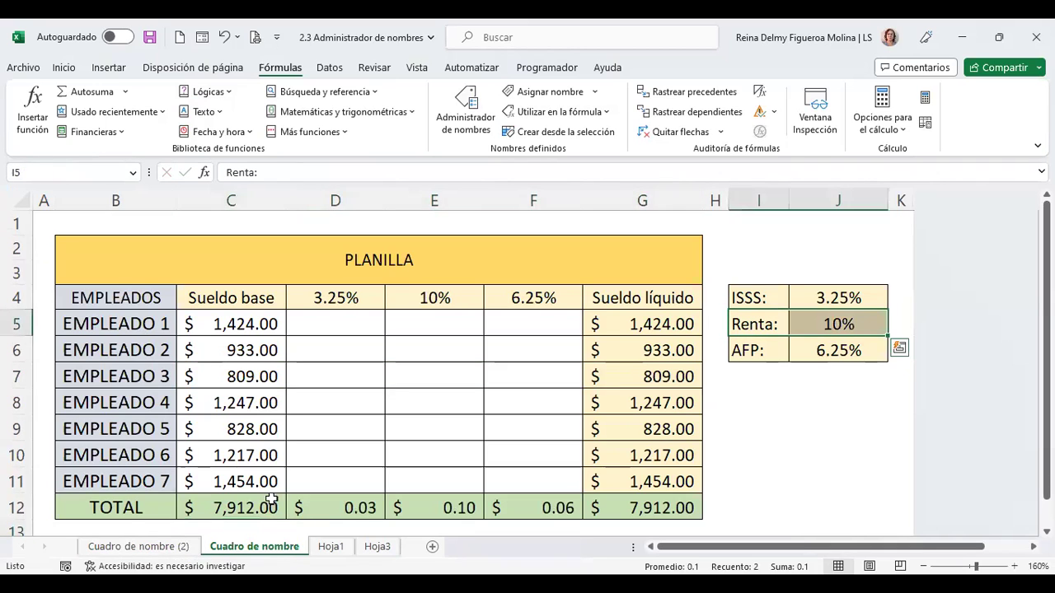
{"action": "left_click", "coordinate": [238, 432]}
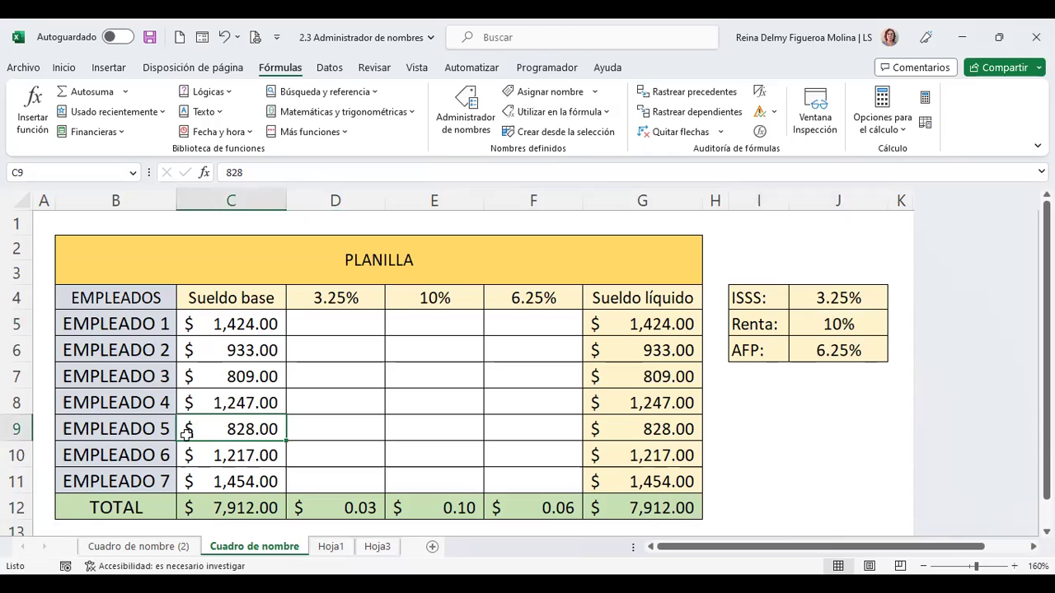
{"action": "left_click_drag", "start_coordinate": [140, 326], "coordinate": [140, 471]}
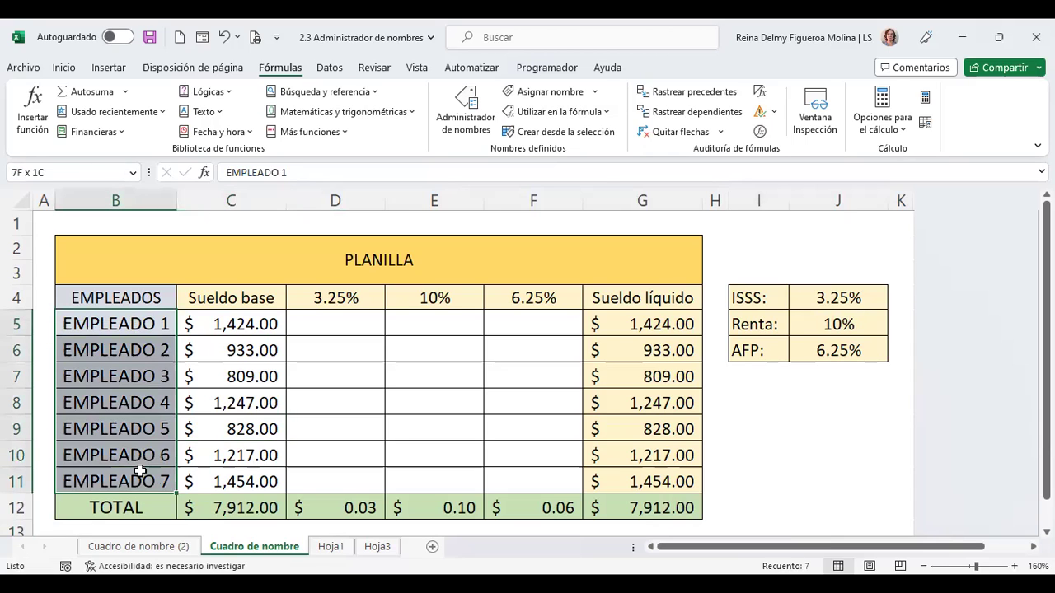
{"action": "left_click", "coordinate": [375, 546]}
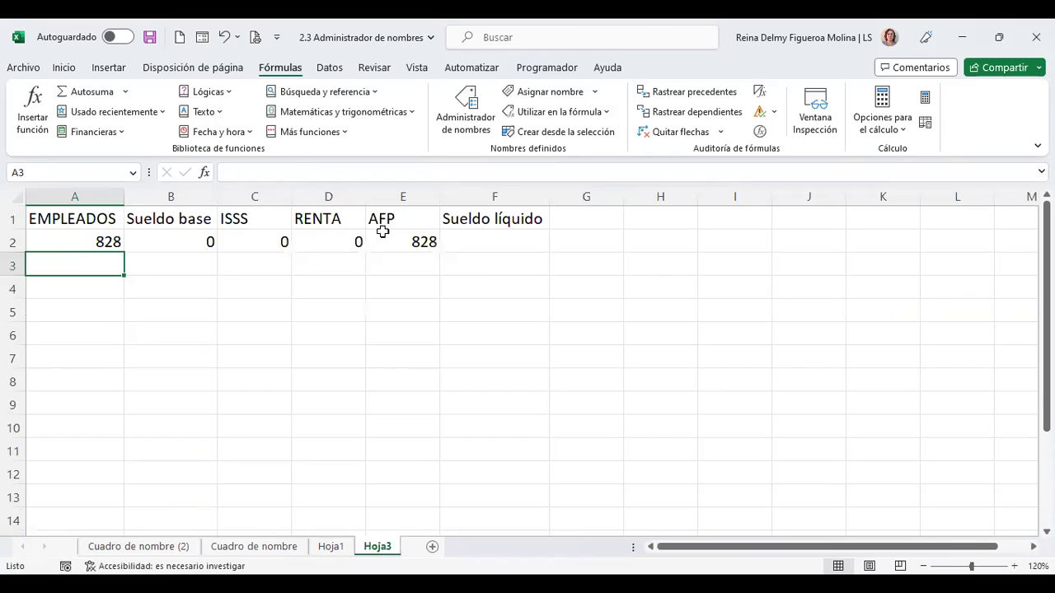
{"action": "key", "text": "ctrl+z"}
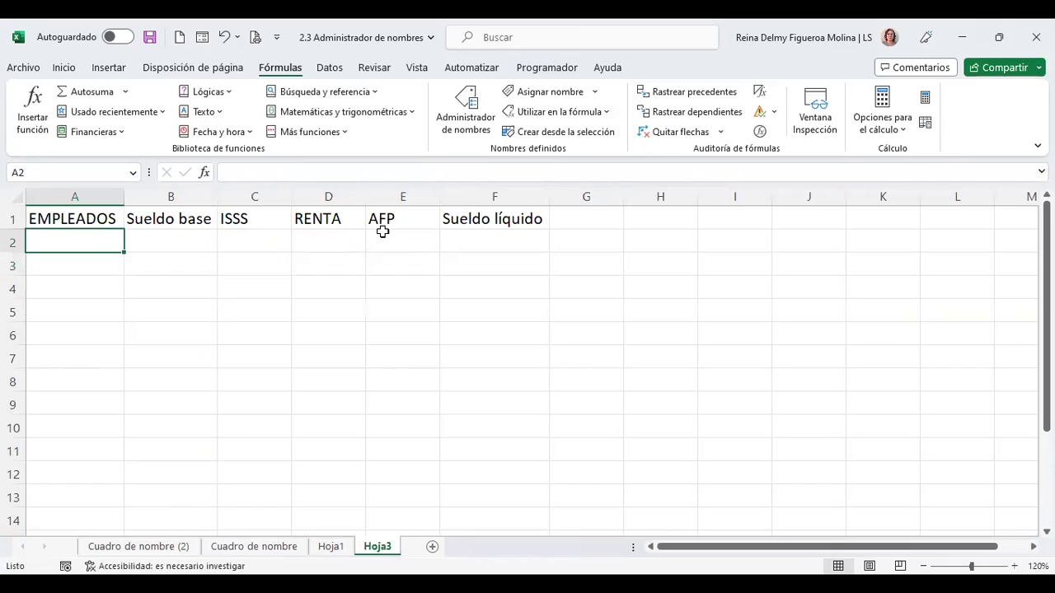
Retrieve employee 7's payroll row under the Sueldo base heading by entering +EMPLEADO_7 in cell B2
{"action": "left_click", "coordinate": [176, 239]}
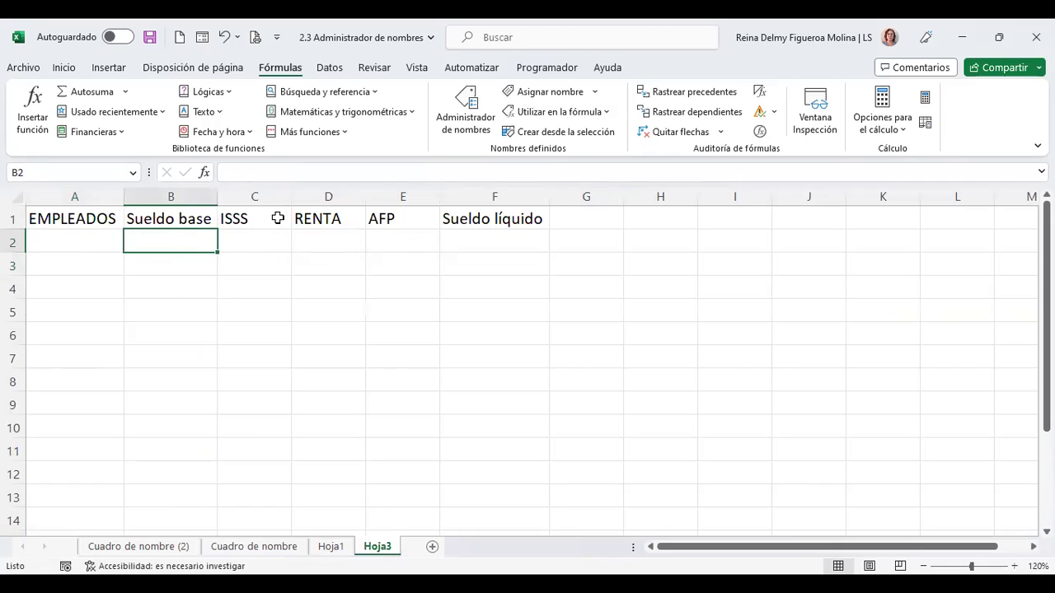
{"action": "type", "text": "+"}
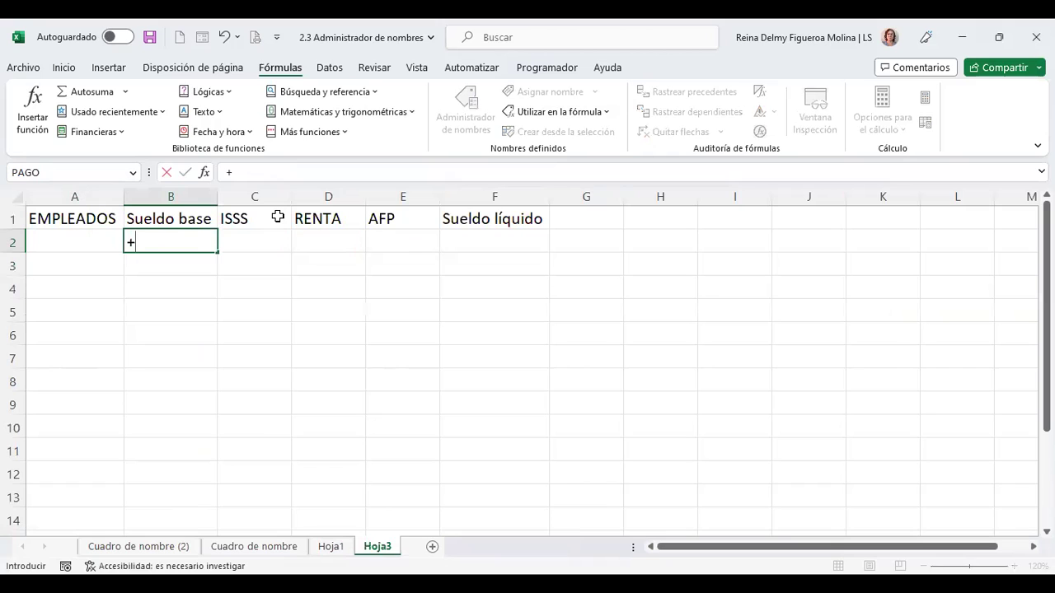
{"action": "type", "text": "EMP"}
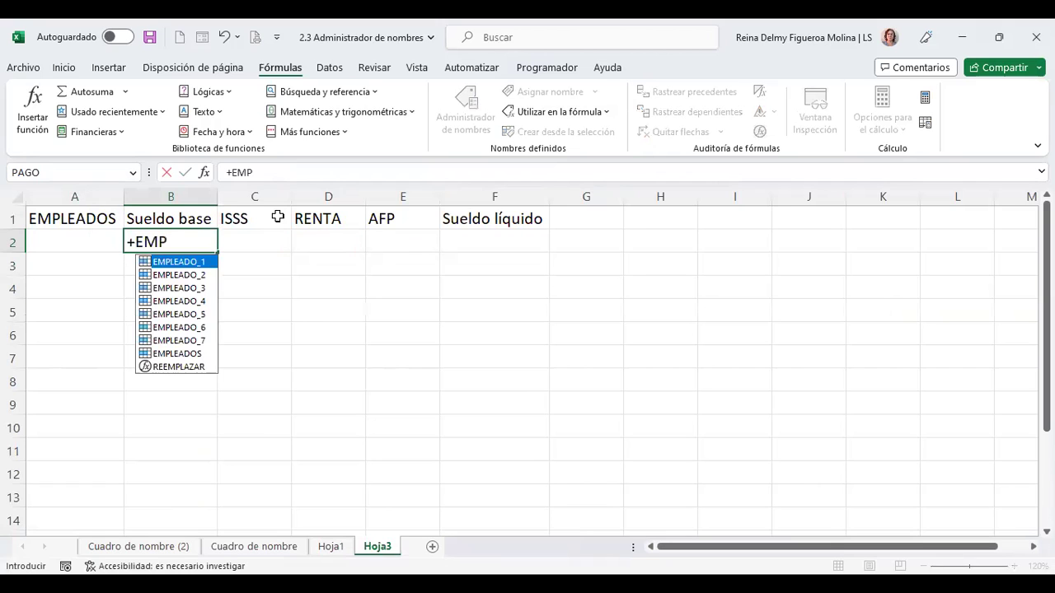
{"action": "double_click", "coordinate": [196, 340]}
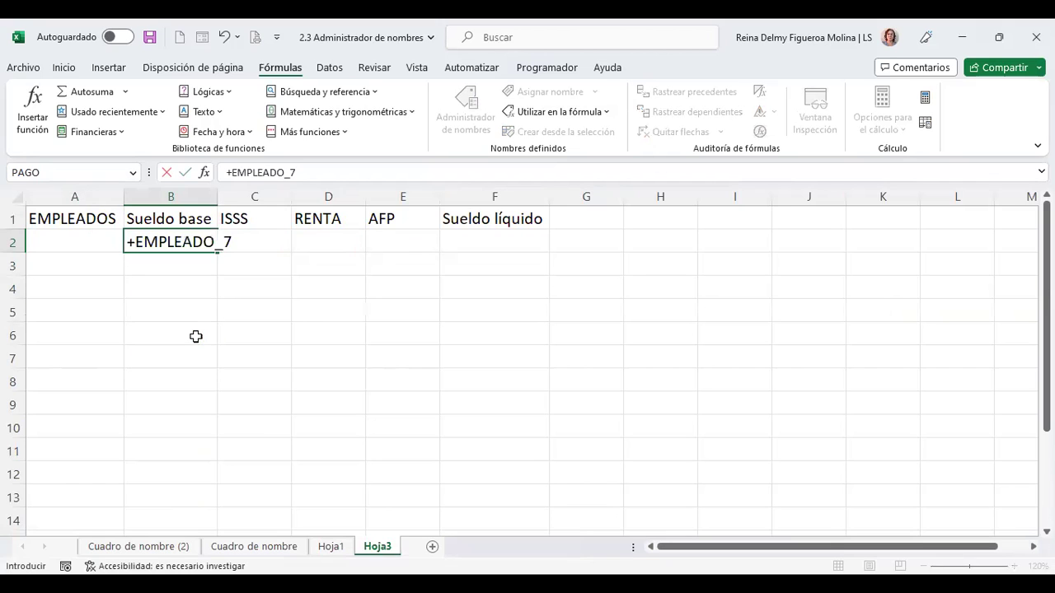
{"action": "key", "text": "Return"}
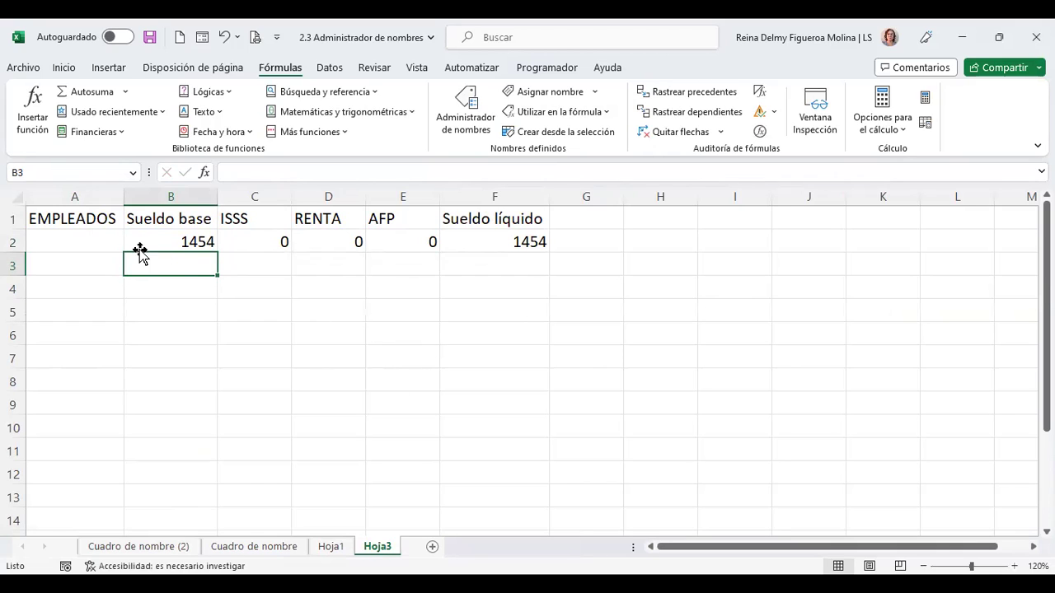
Examine the settings for defining a new name for cell F5 on the Cuadro de nombre (2) sheet, without creating one
{"action": "left_click", "coordinate": [102, 240]}
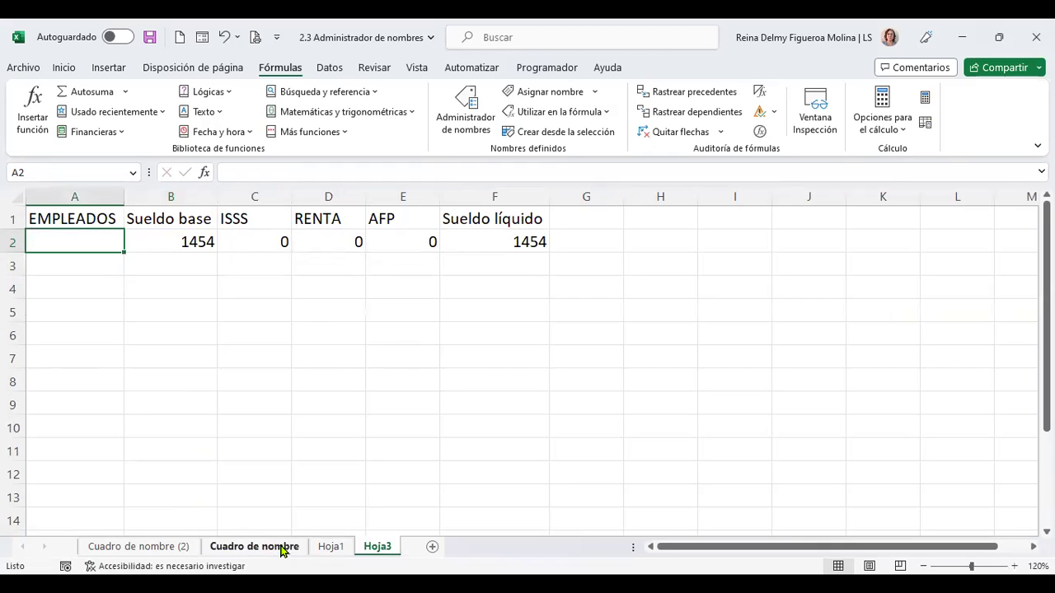
{"action": "left_click", "coordinate": [172, 547]}
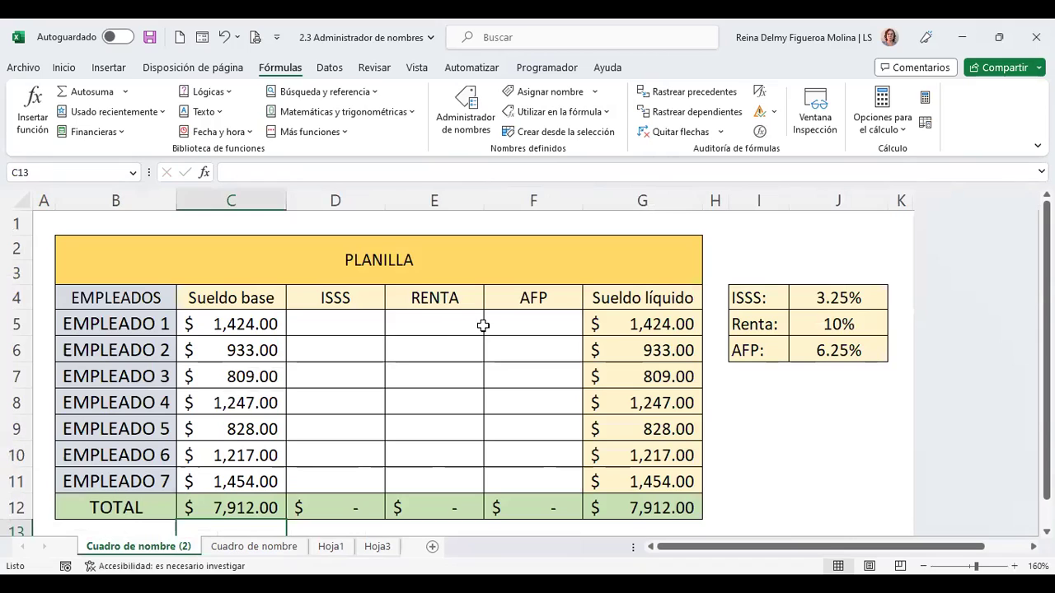
{"action": "left_click", "coordinate": [445, 324]}
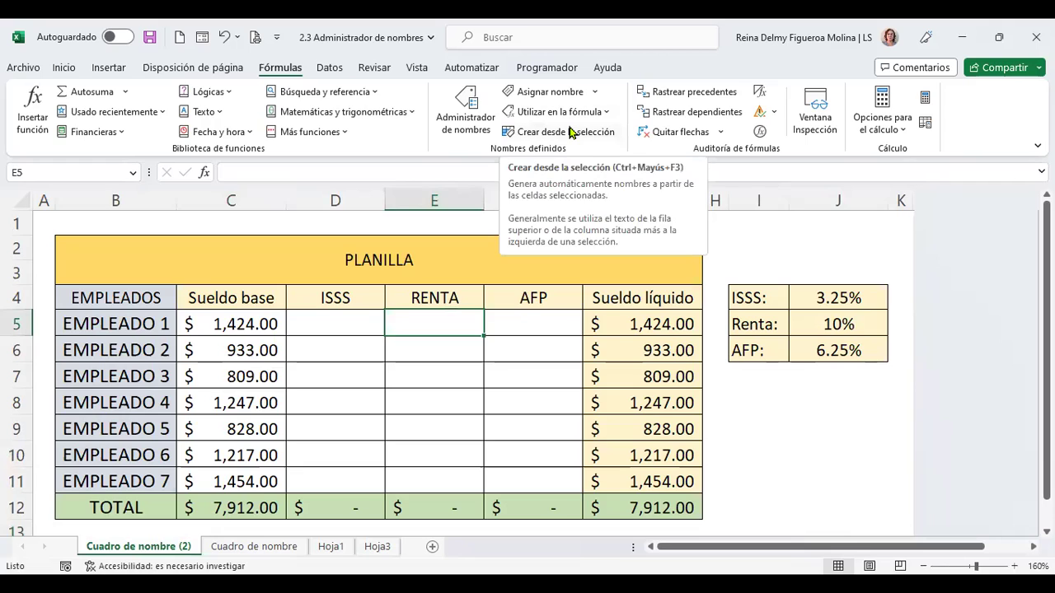
{"action": "left_click", "coordinate": [532, 323]}
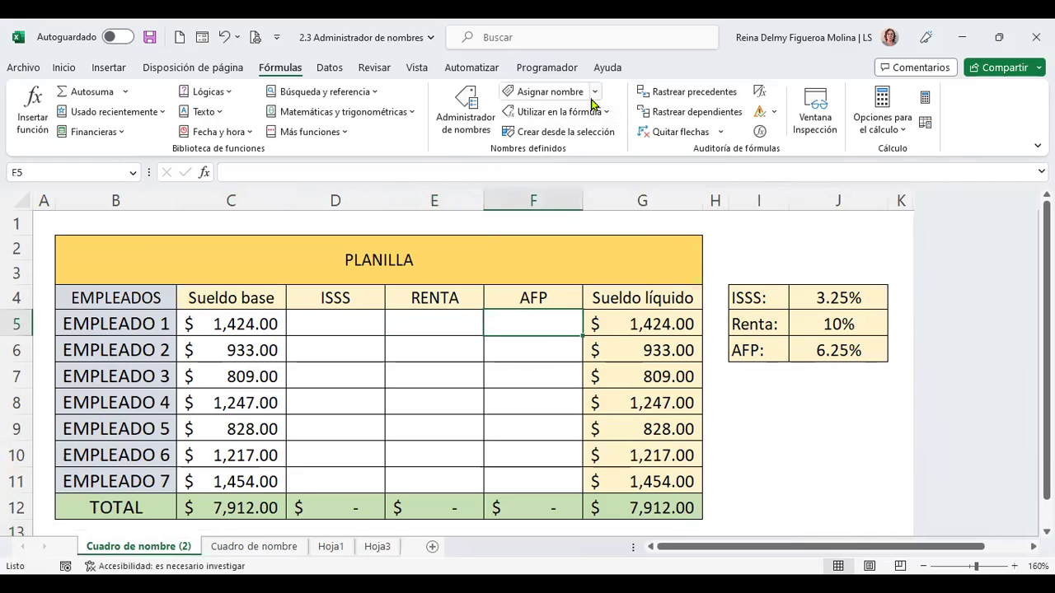
{"action": "left_click", "coordinate": [568, 94]}
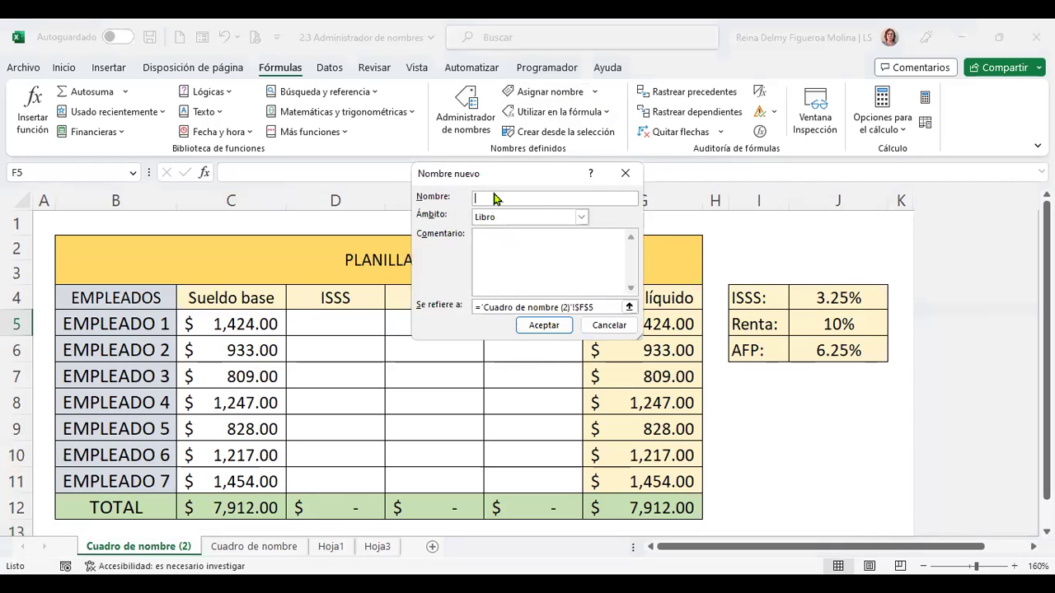
{"action": "left_click", "coordinate": [610, 326]}
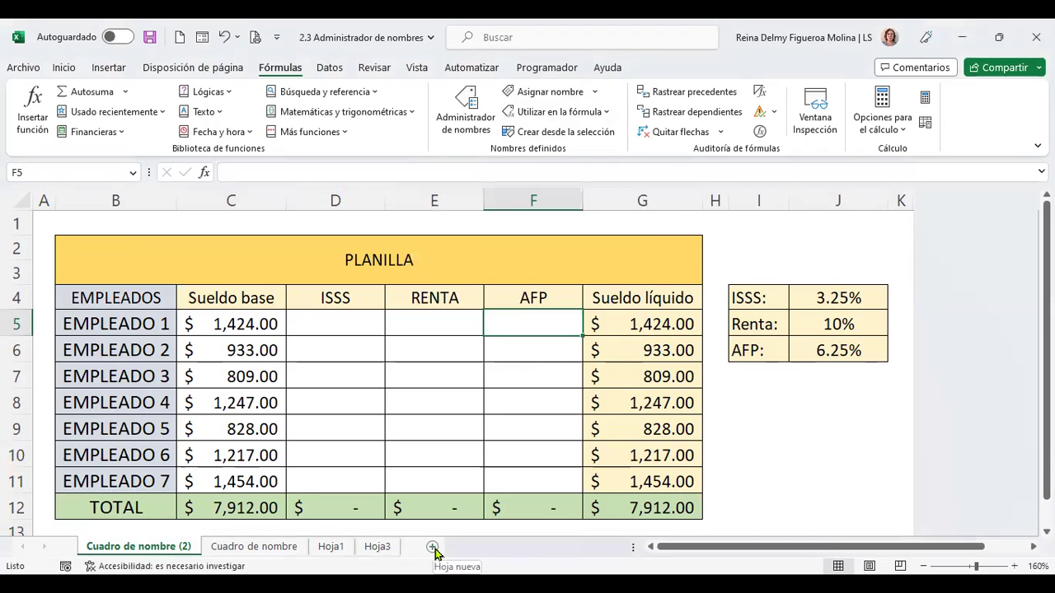
Add a new worksheet after Hoja3 and set the font size of all its cells to 14
{"action": "left_click", "coordinate": [384, 546]}
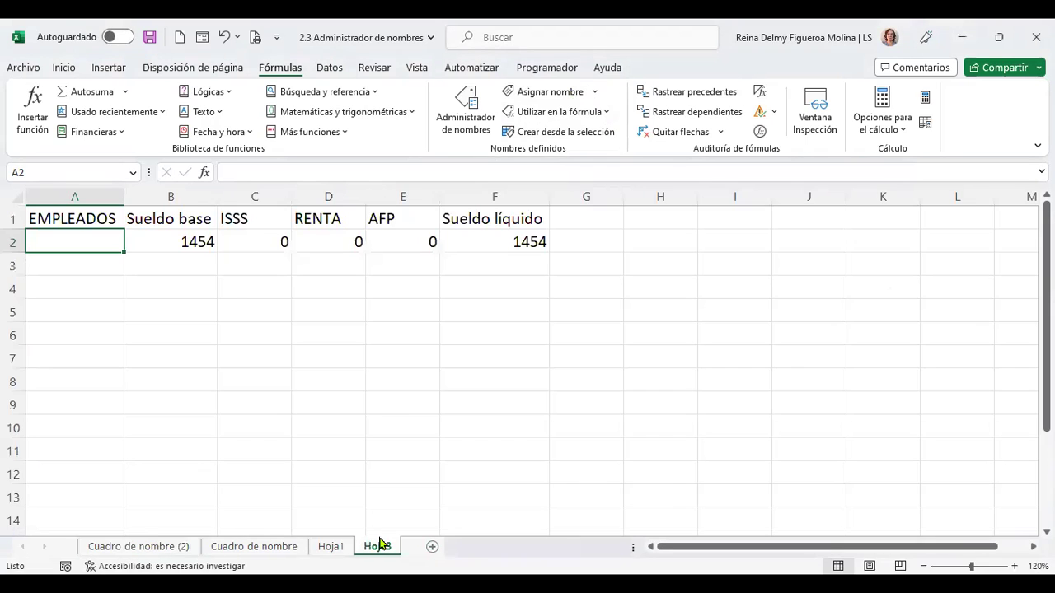
{"action": "left_click", "coordinate": [432, 547]}
{"action": "left_click", "coordinate": [10, 196]}
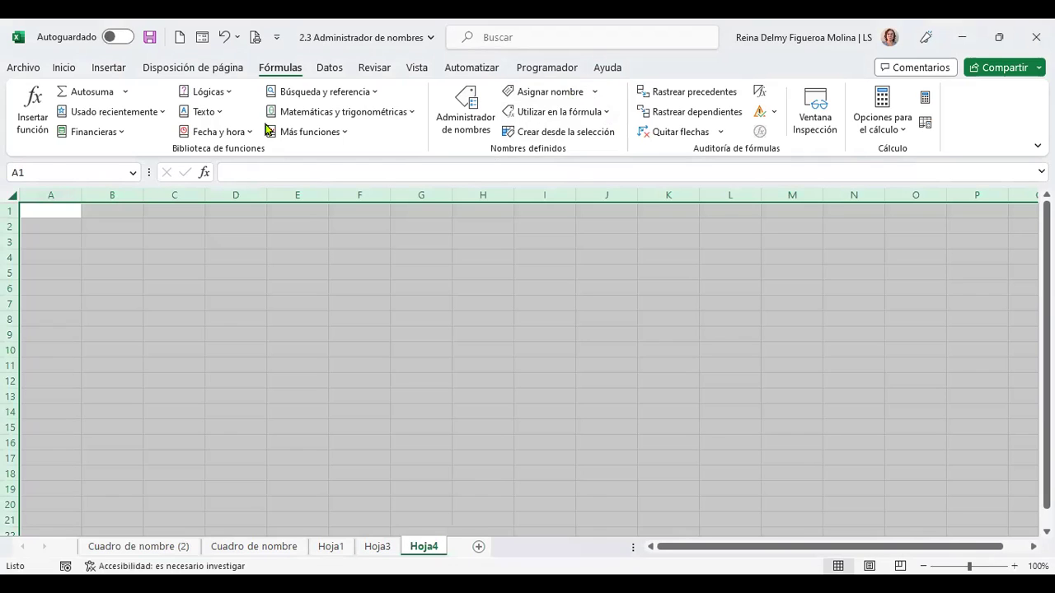
{"action": "left_click", "coordinate": [65, 67]}
{"action": "left_click", "coordinate": [276, 97]}
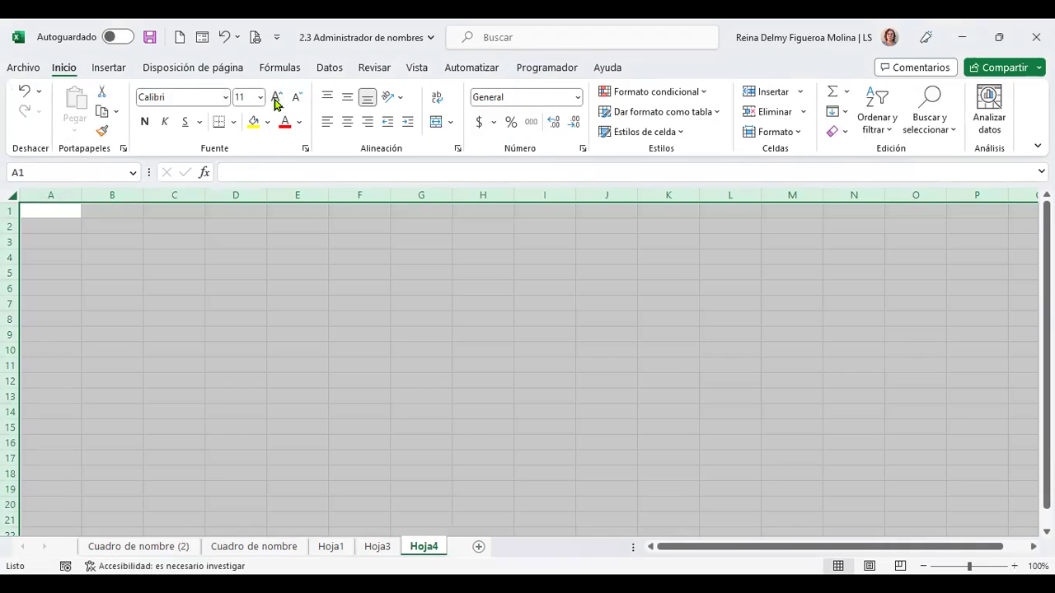
{"action": "left_click", "coordinate": [276, 97]}
{"action": "left_click", "coordinate": [1015, 566]}
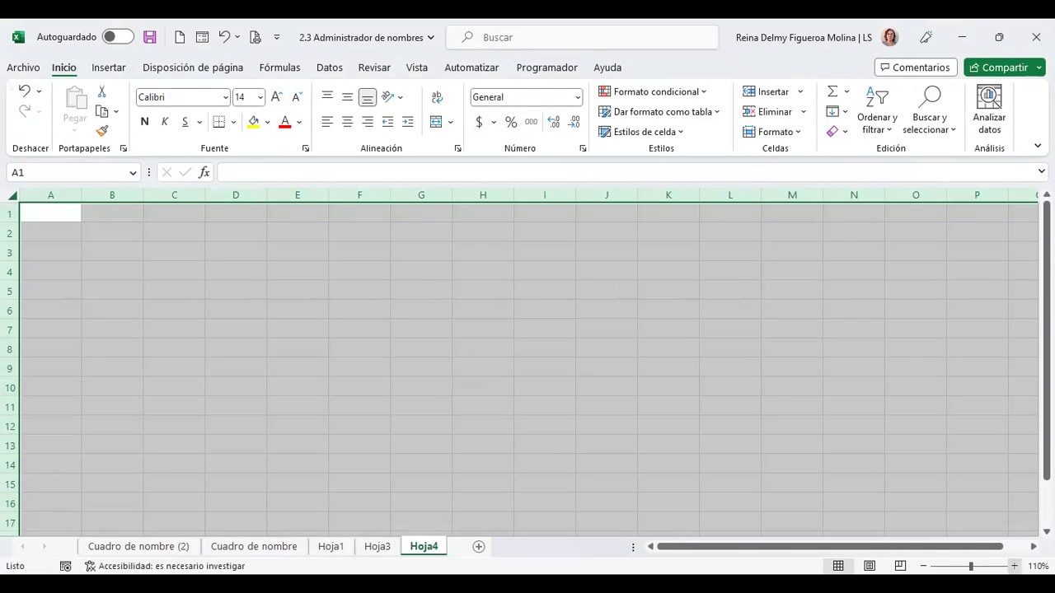
{"action": "left_click", "coordinate": [1014, 567]}
Enter the column heading CodArt in cell A1 of the new sheet
{"action": "left_click", "coordinate": [80, 216]}
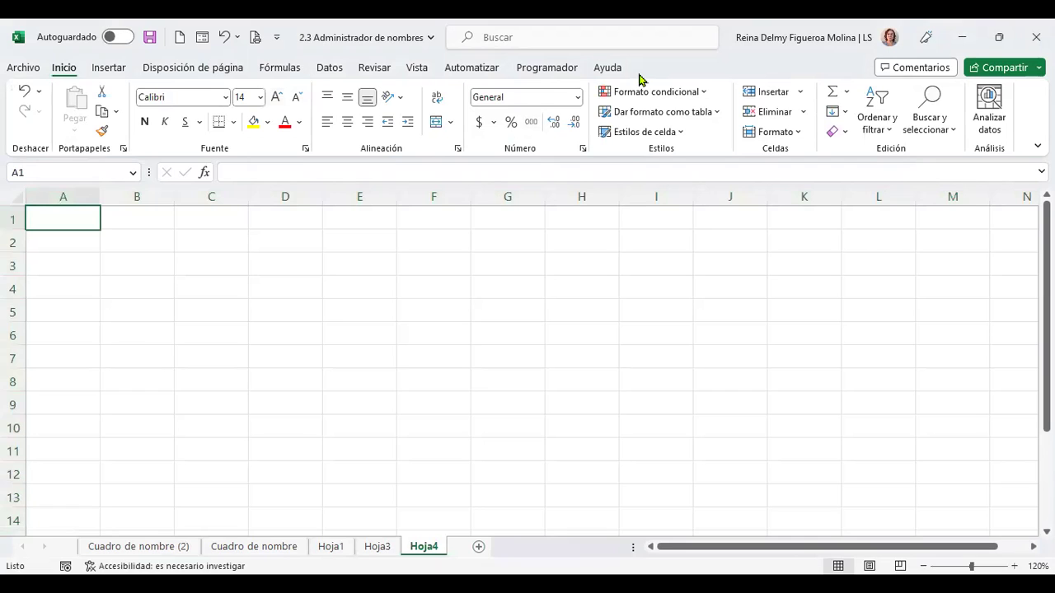
{"action": "type", "text": "cO"}
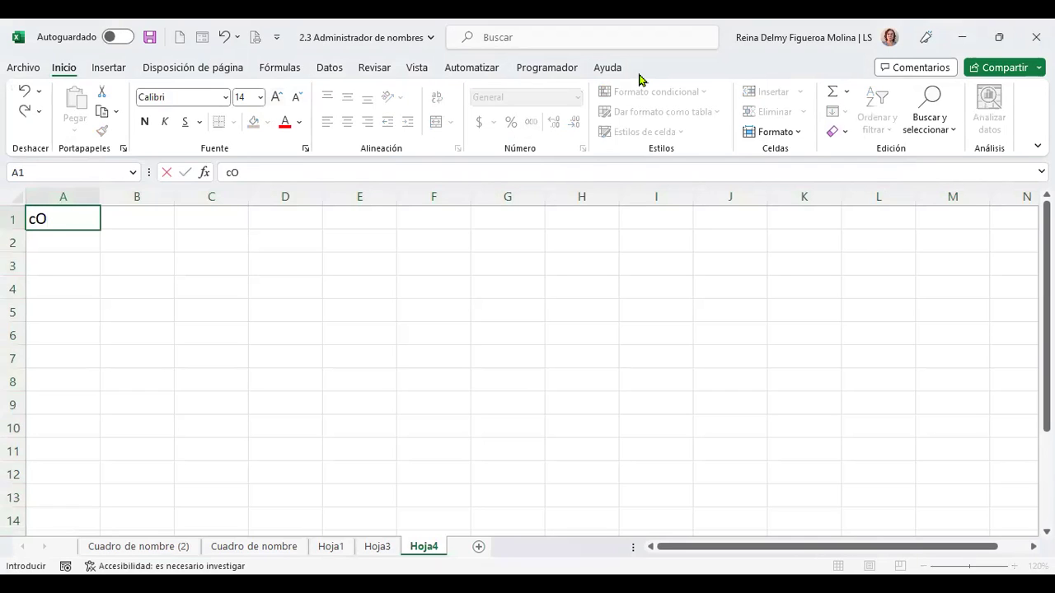
{"action": "type", "text": "D"}
{"action": "key", "text": "BackSpace"}
{"action": "key", "text": "BackSpace"}
{"action": "key", "text": "BackSpace"}
{"action": "type", "text": "COD"}
{"action": "key", "text": "BackSpace"}
{"action": "type", "text": "odArt"}
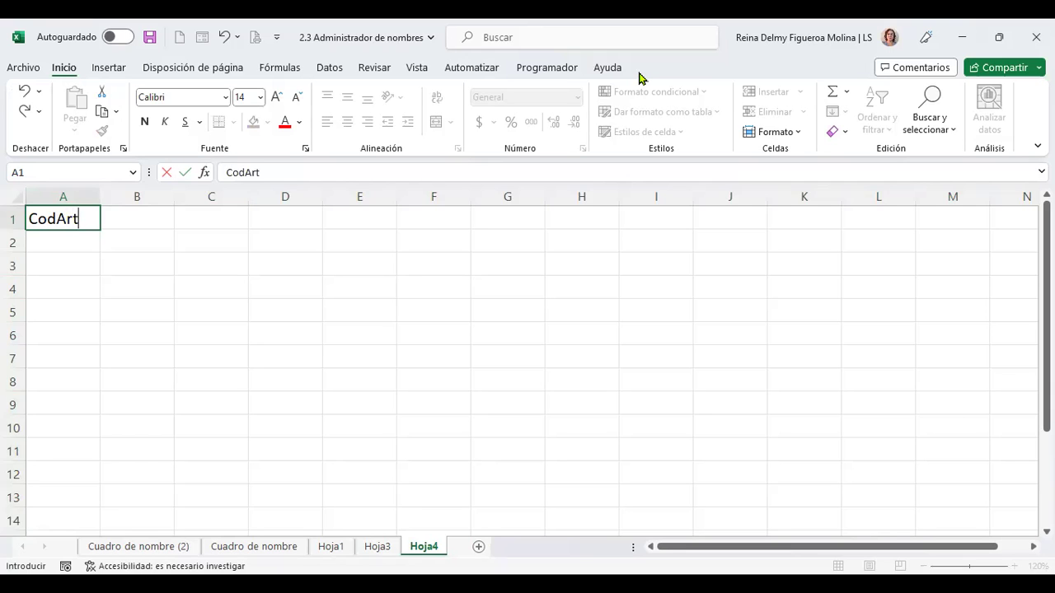
{"action": "key", "text": "Return"}
Enter the column heading "Nombre del artículo" in cell B1
{"action": "key", "text": "Up"}
{"action": "key", "text": "Right"}
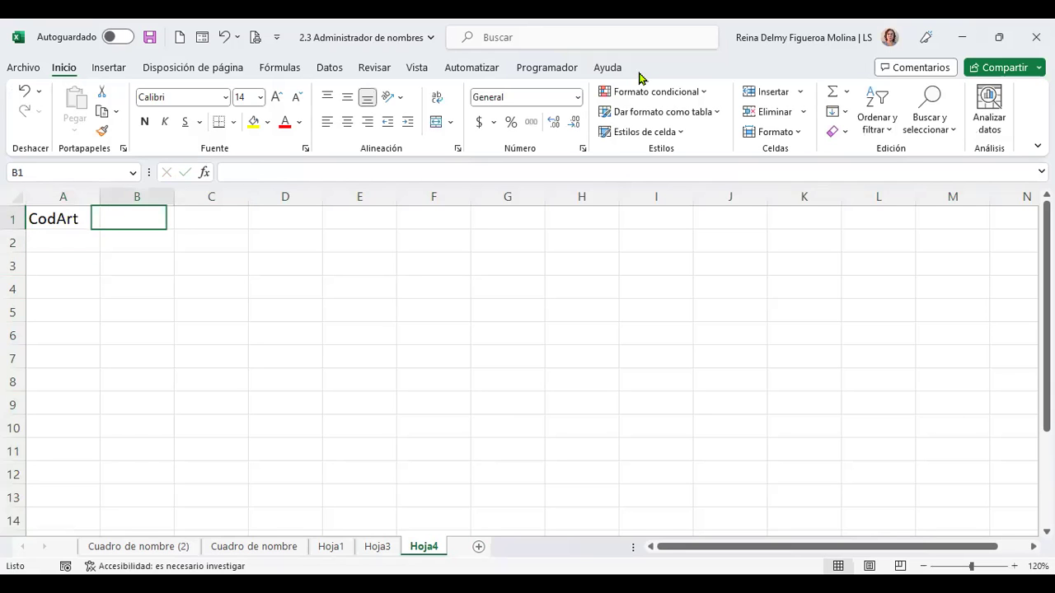
{"action": "type", "text": "Nombre d"}
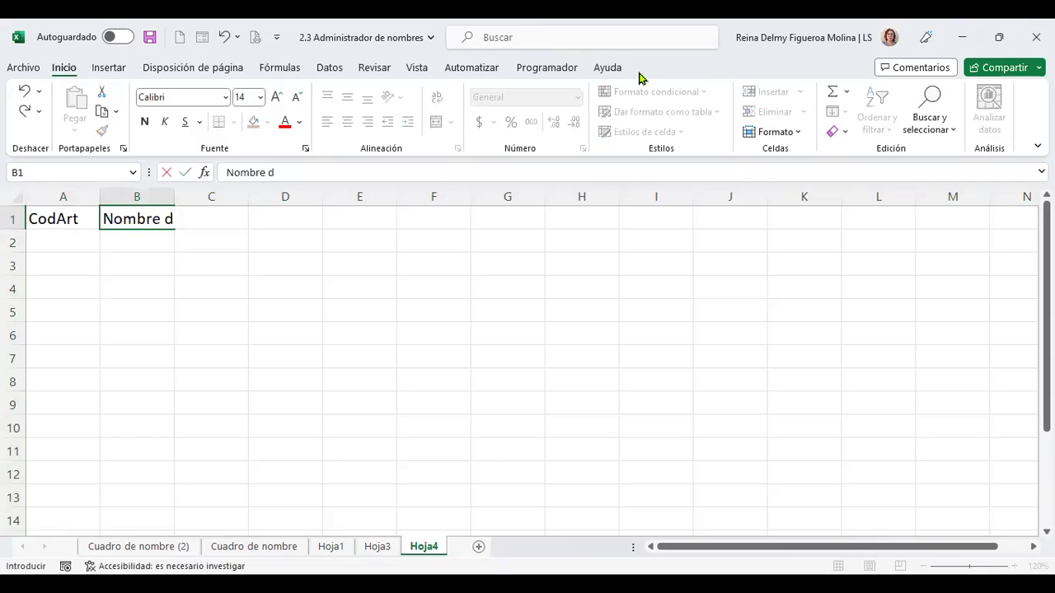
{"action": "type", "text": "el artículo"}
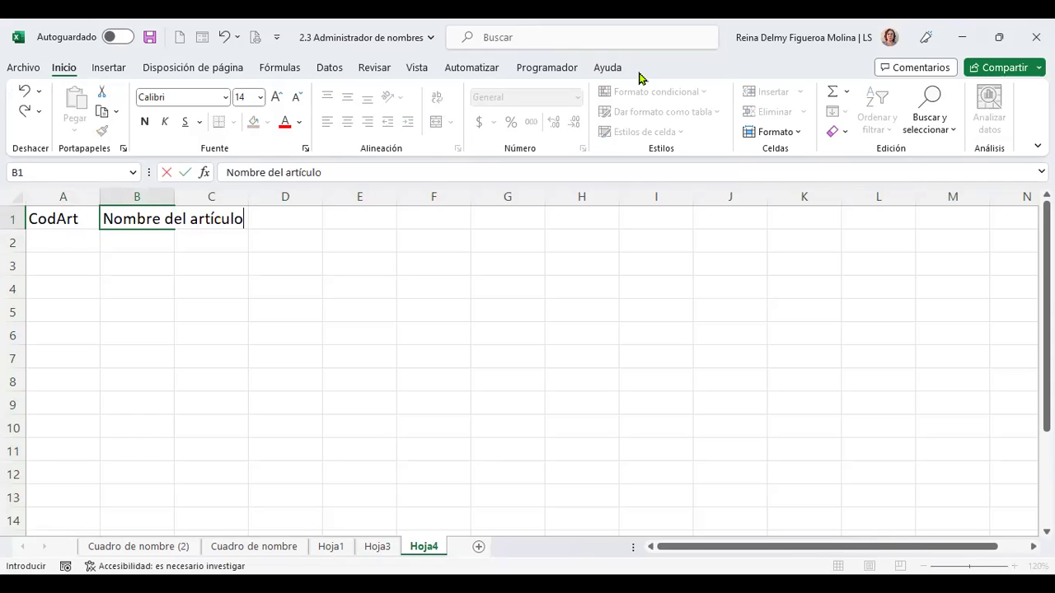
{"action": "key", "text": "Return"}
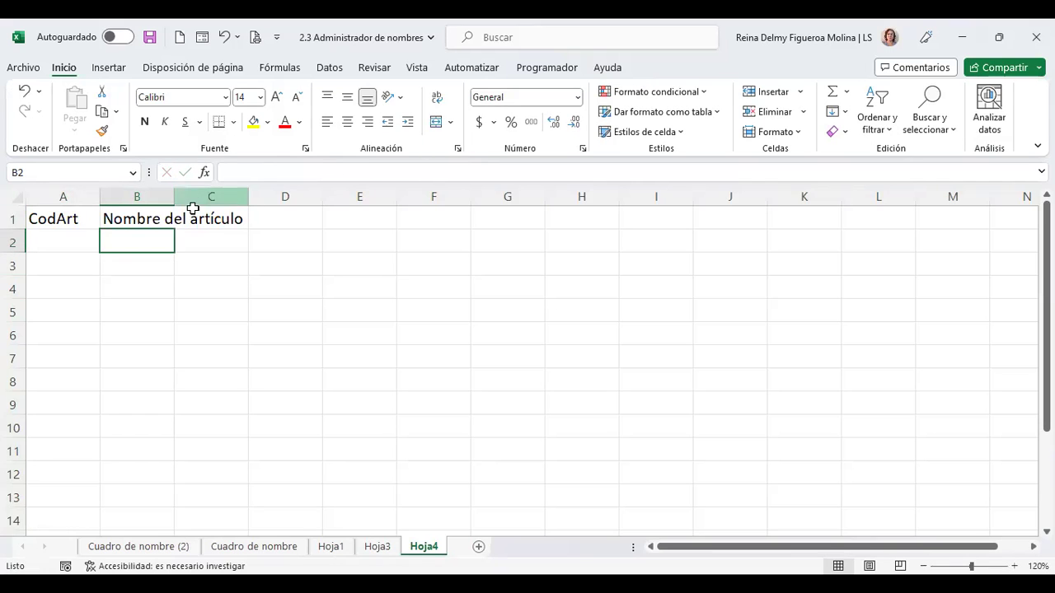
Enter the headings Precio in C1 and Existencias in D1, and fit the widths of columns B and D to their headings
{"action": "double_click", "coordinate": [170, 198]}
{"action": "left_click", "coordinate": [272, 213]}
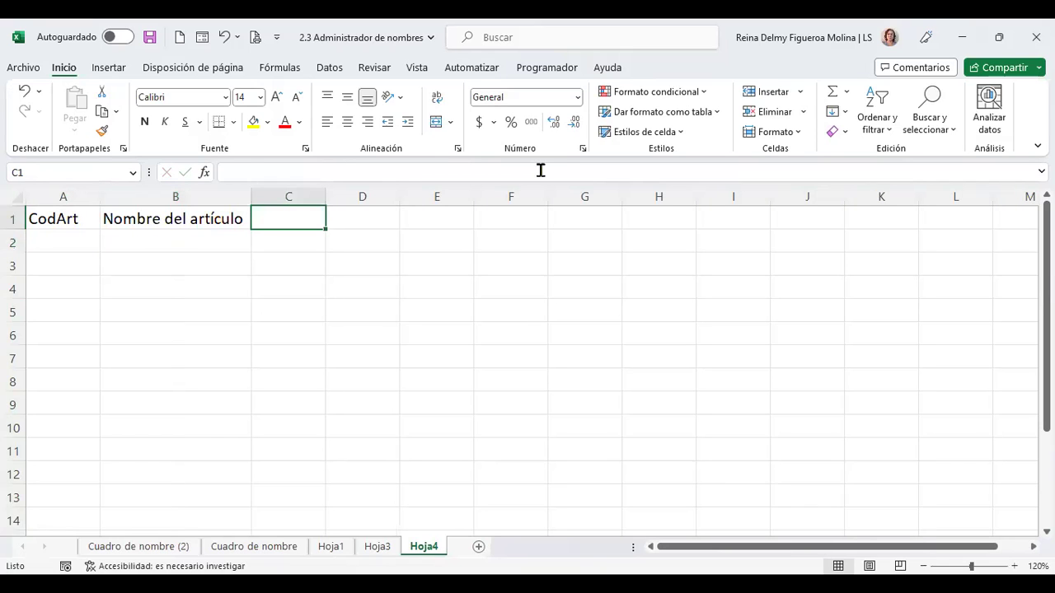
{"action": "type", "text": "Precio"}
{"action": "key", "text": "Tab"}
{"action": "type", "text": "Existencias"}
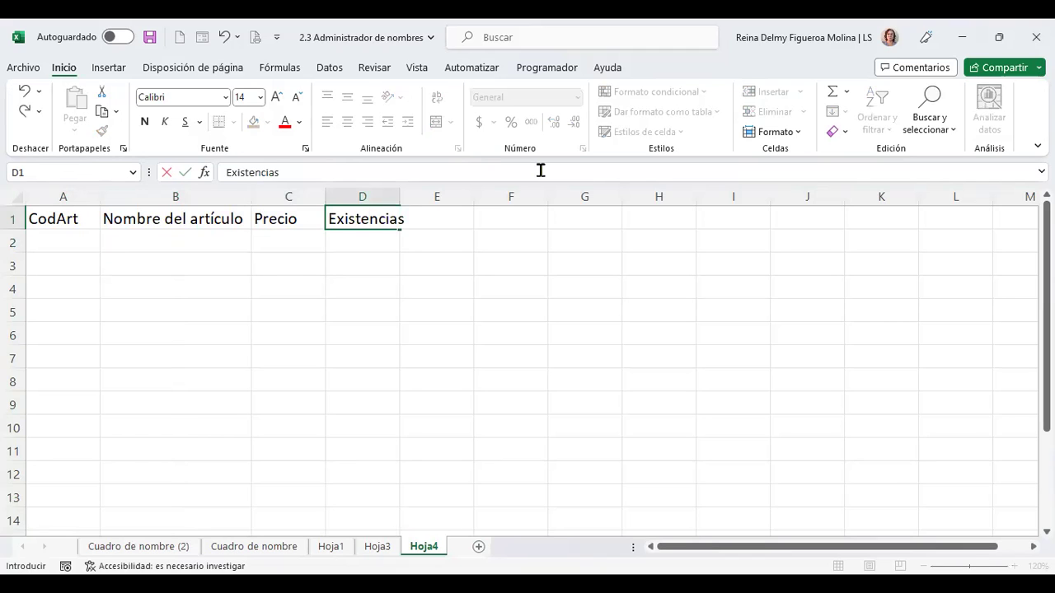
{"action": "key", "text": "Return"}
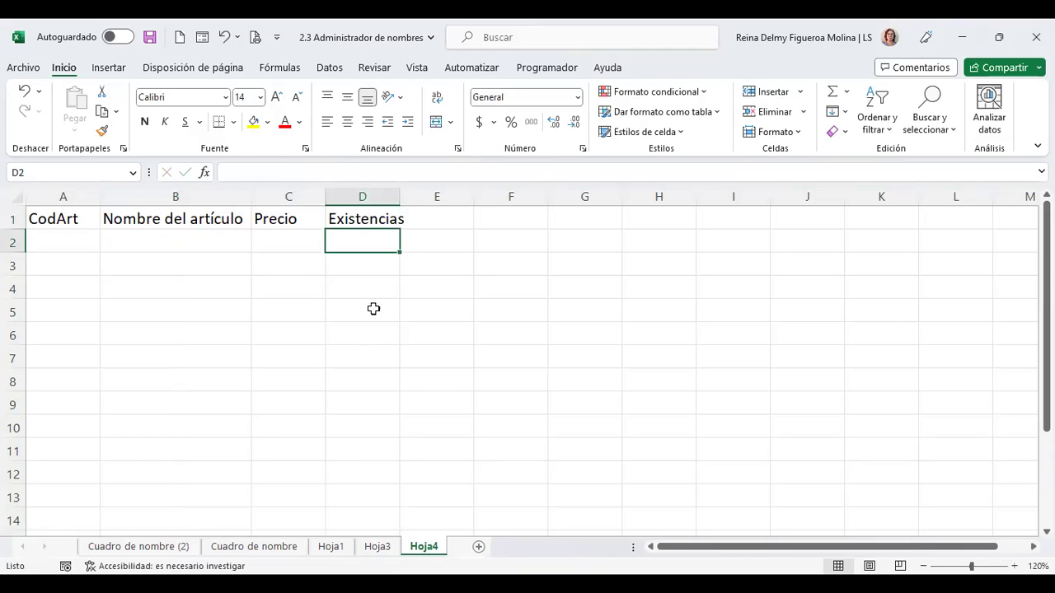
{"action": "double_click", "coordinate": [401, 200]}
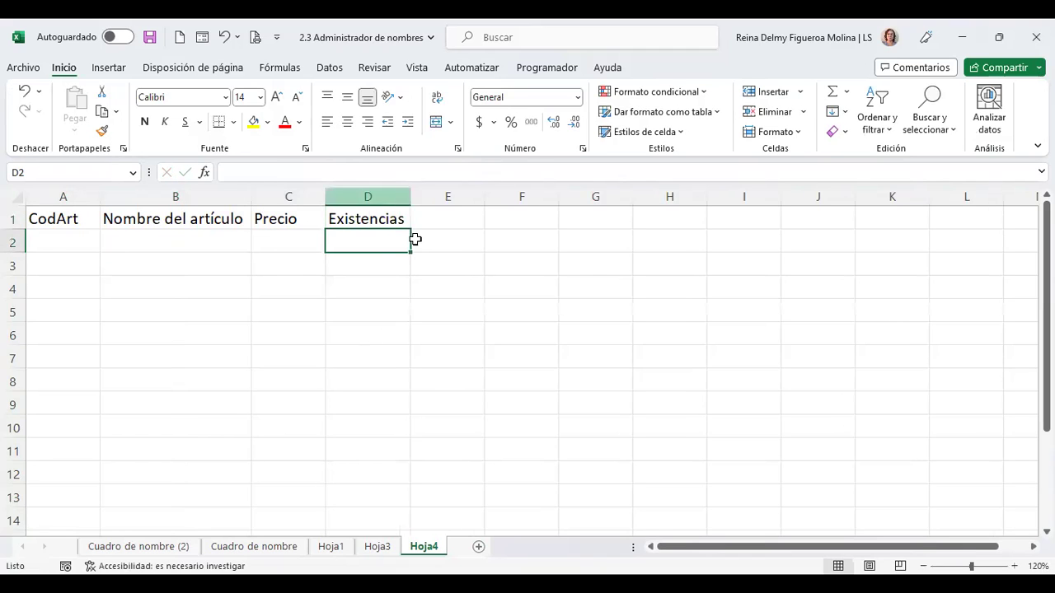
Fill A2:A8 with the article codes Art1 to Art7 as a series
{"action": "left_click", "coordinate": [51, 240]}
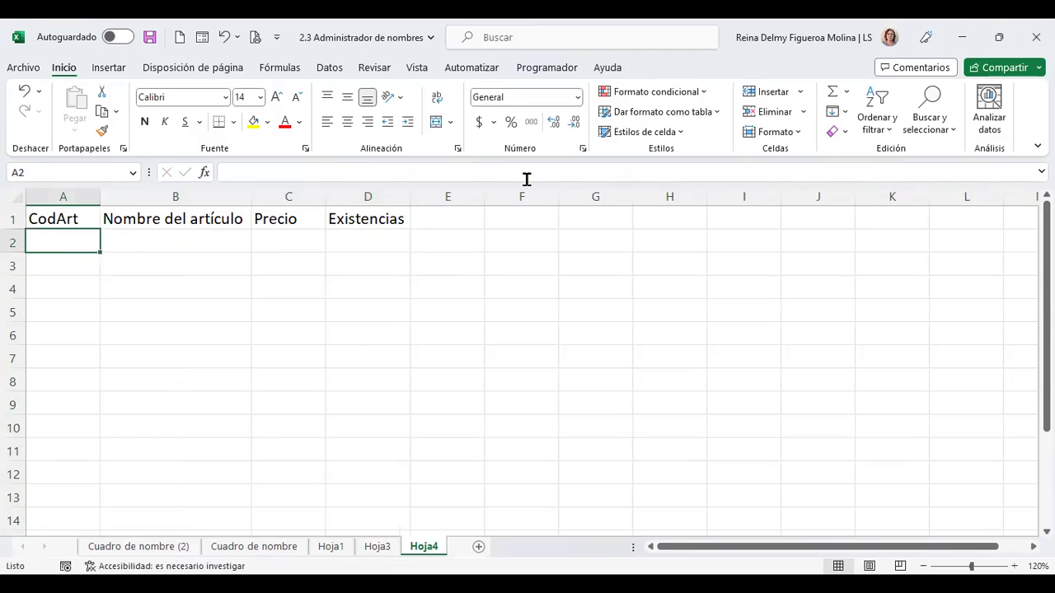
{"action": "type", "text": "Art1"}
{"action": "key", "text": "Return"}
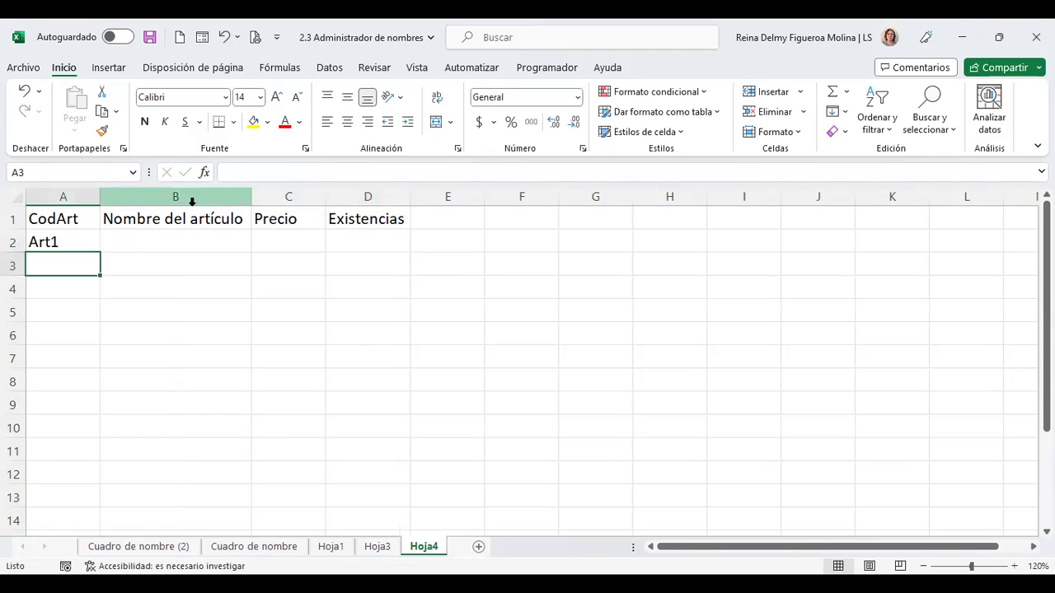
{"action": "left_click", "coordinate": [79, 238]}
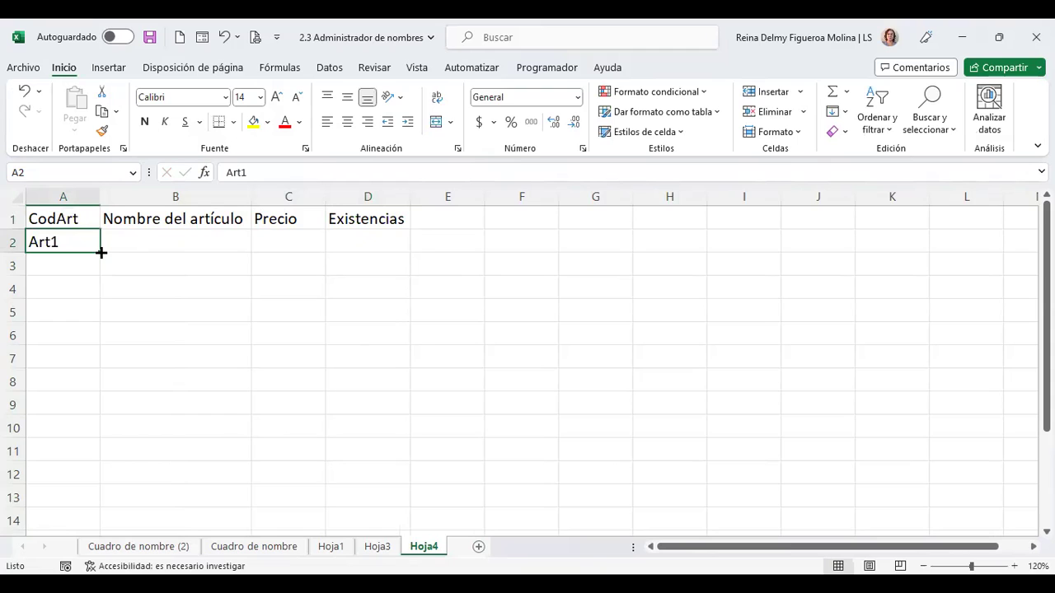
{"action": "left_click_drag", "start_coordinate": [93, 401], "coordinate": [93, 389]}
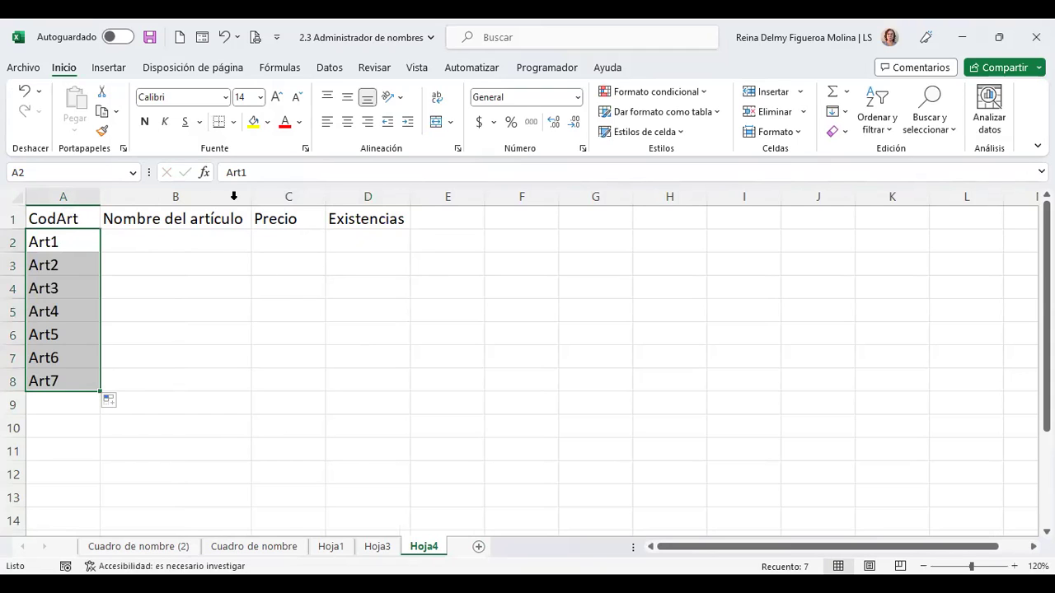
Fill B2:B8 with the article names Artículo 1 to Artículo 7 as a series
{"action": "left_click", "coordinate": [211, 240]}
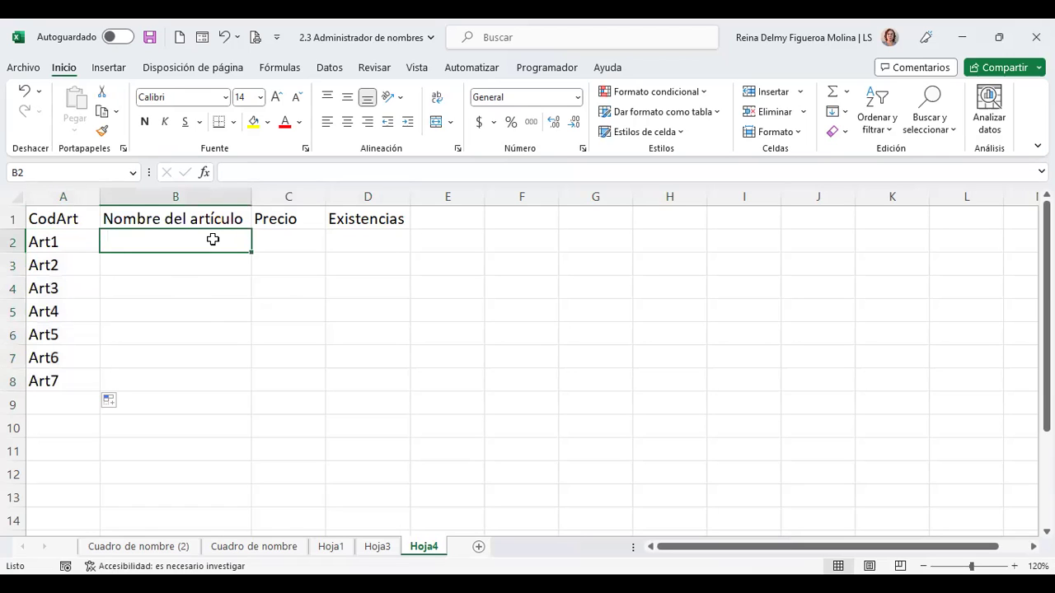
{"action": "type", "text": "Artículo 1"}
{"action": "key", "text": "Return"}
{"action": "left_click", "coordinate": [213, 240]}
{"action": "left_click_drag", "start_coordinate": [246, 324], "coordinate": [244, 388]}
Fill the Precio cells C2:C8 with random whole numbers using the formula +ALEATORIO.ENTRE(100;200)
{"action": "left_click", "coordinate": [284, 239]}
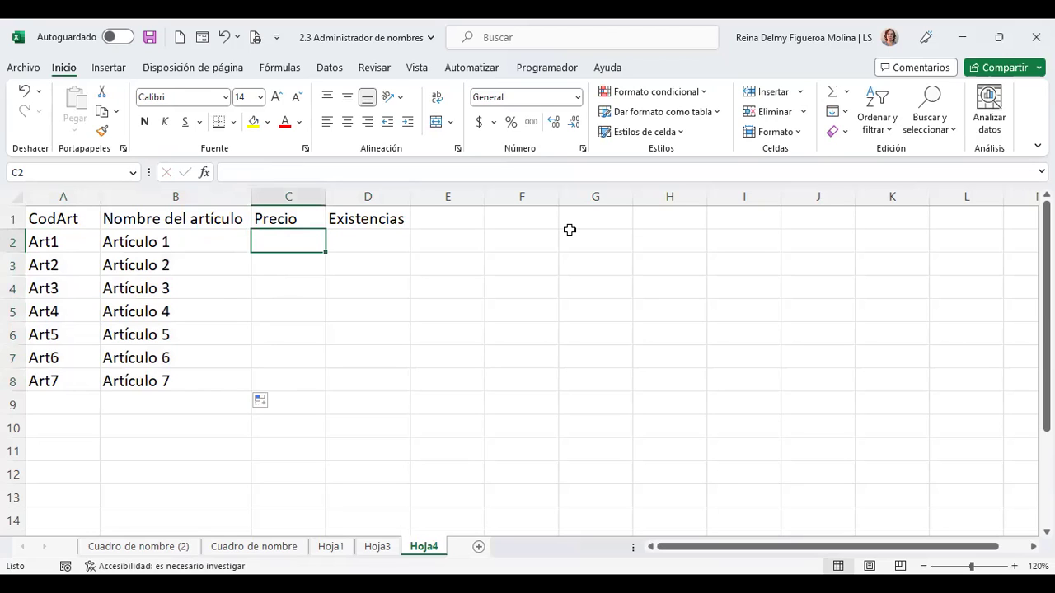
{"action": "type", "text": "+"}
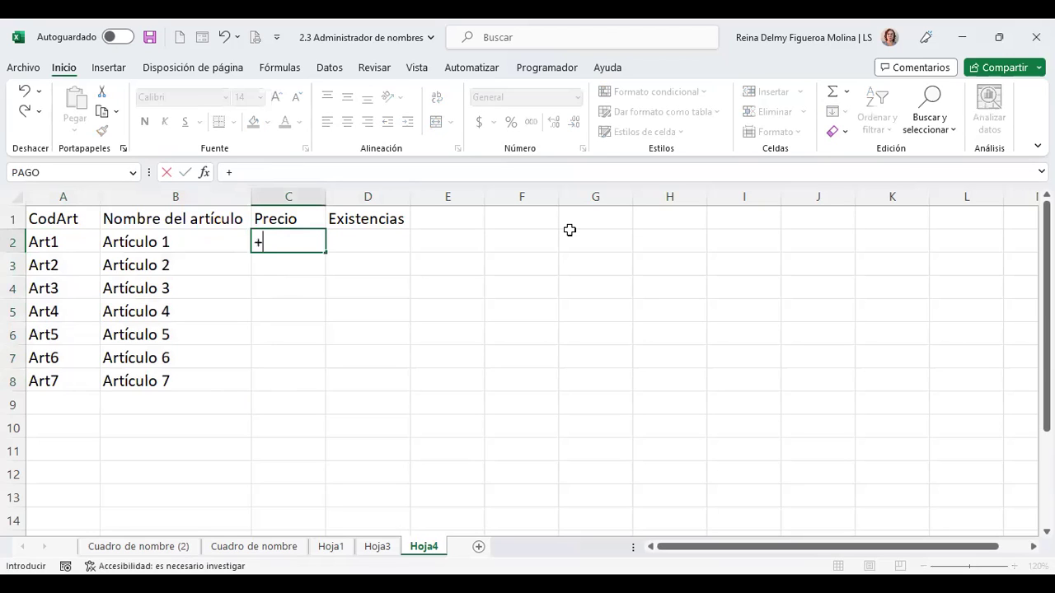
{"action": "type", "text": "ale"}
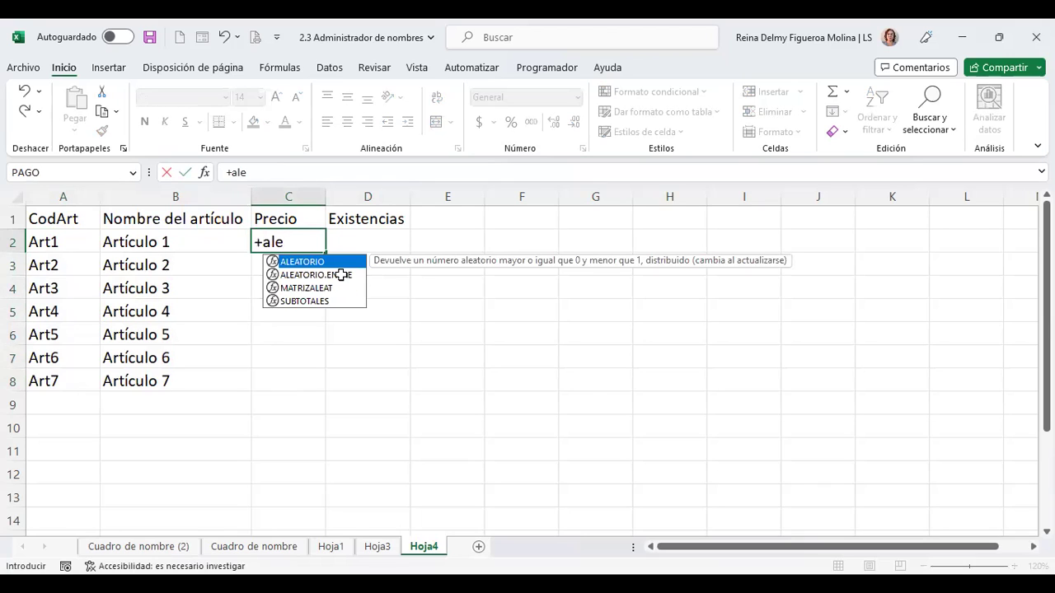
{"action": "double_click", "coordinate": [340, 275]}
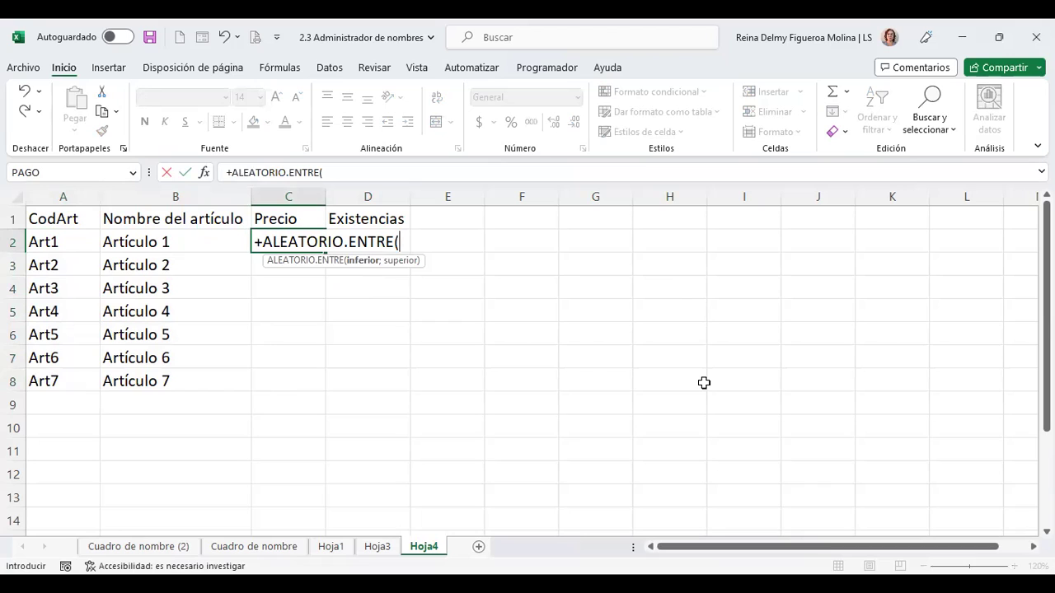
{"action": "type", "text": "100;200"}
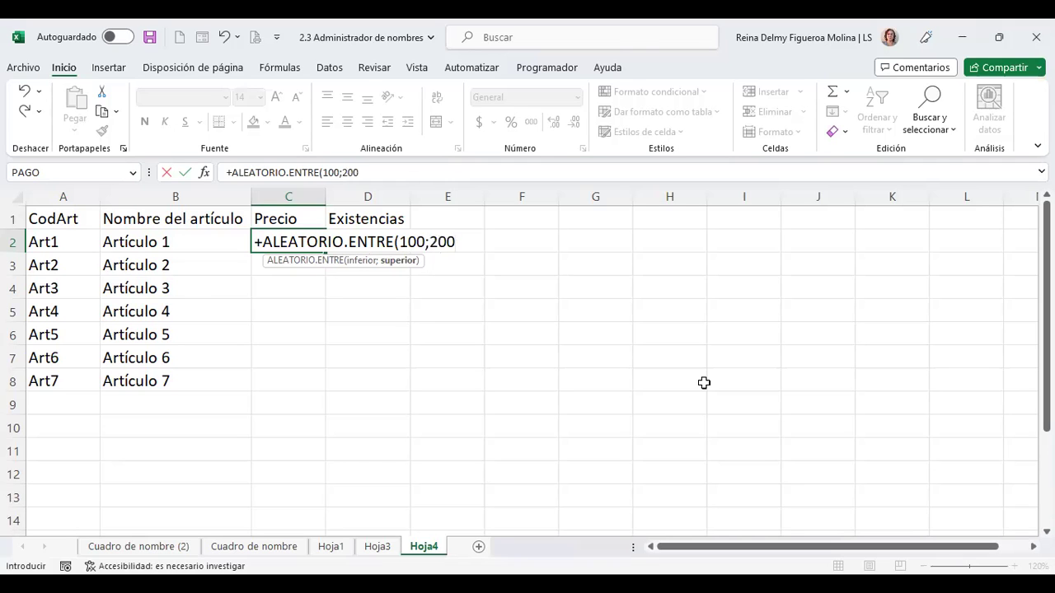
{"action": "key", "text": "Return"}
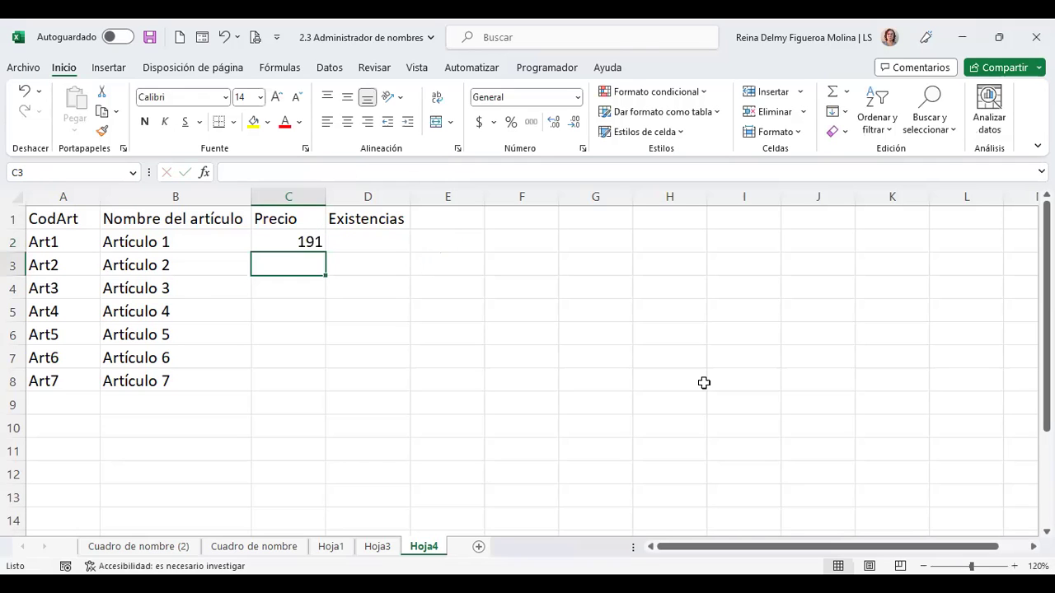
{"action": "left_click", "coordinate": [294, 240]}
{"action": "left_click_drag", "start_coordinate": [324, 250], "coordinate": [316, 391]}
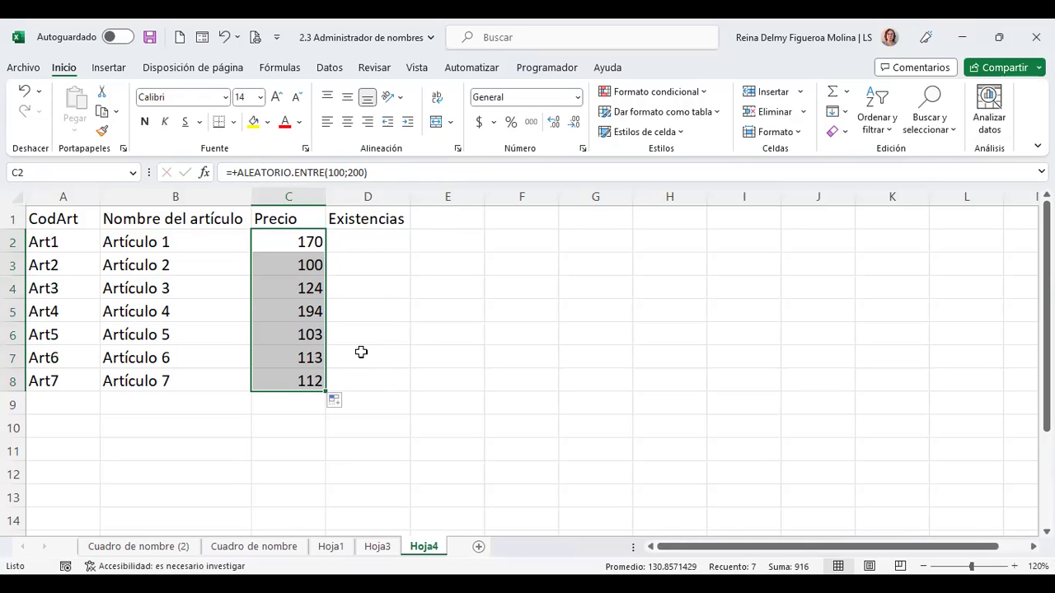
Replace the random price formulas in C2:C8 with their fixed values
{"action": "key", "text": "ctrl+c"}
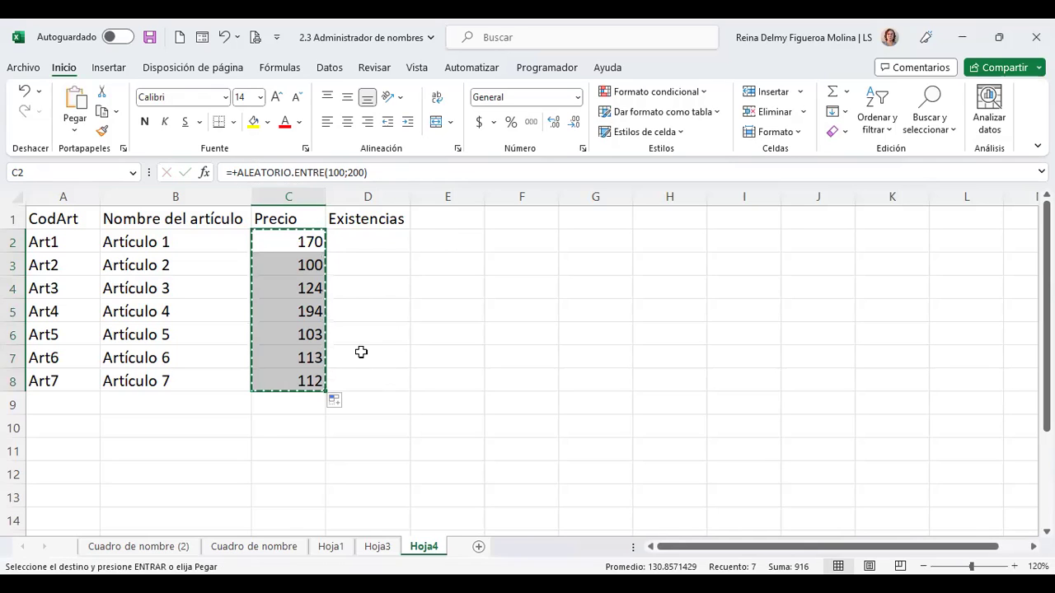
{"action": "right_click", "coordinate": [305, 319]}
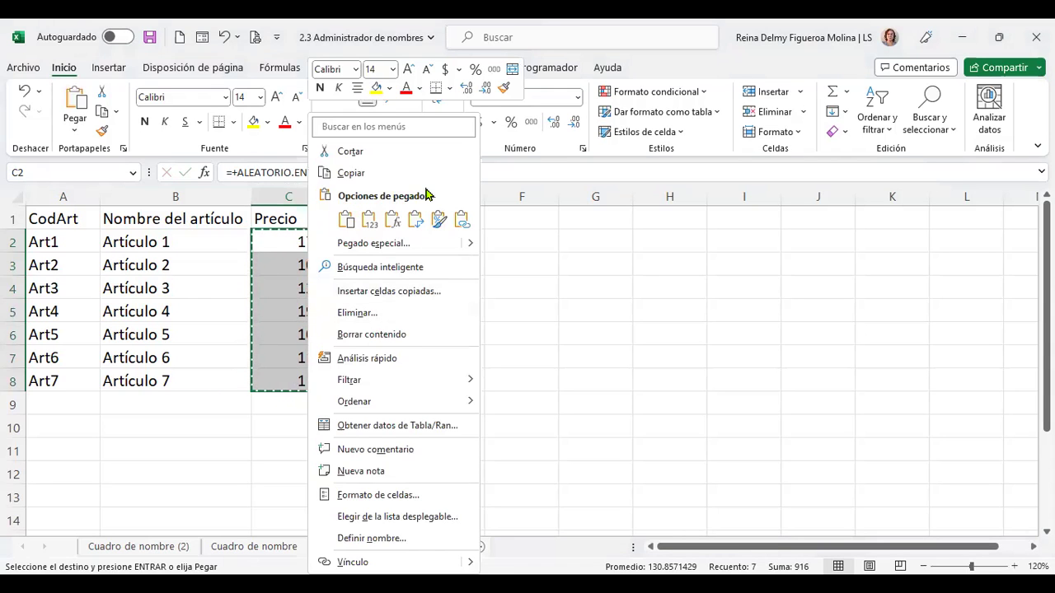
{"action": "left_click", "coordinate": [370, 221]}
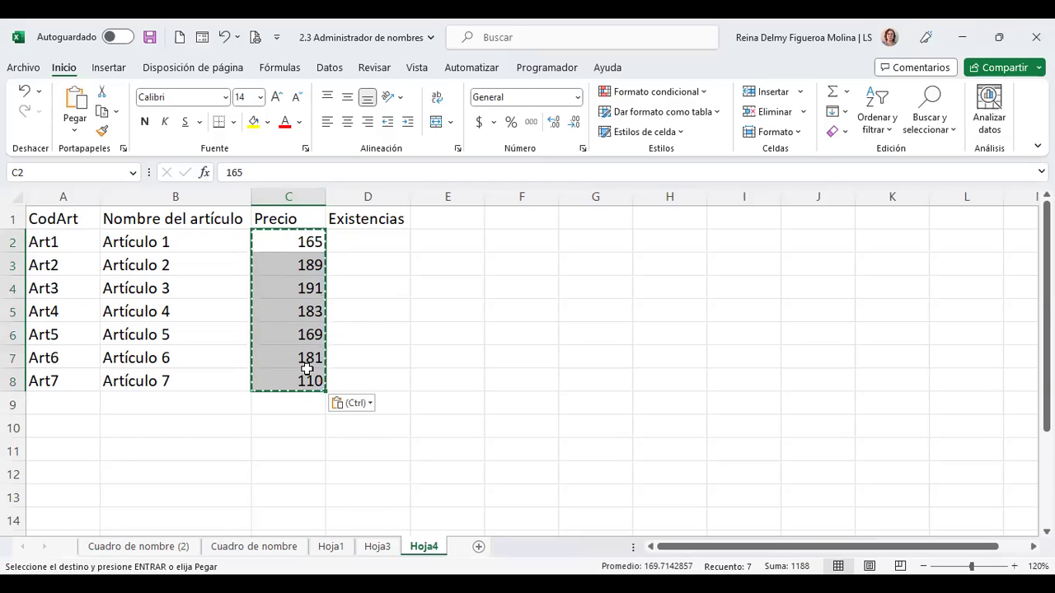
Fill the Existencias cells D2:D8 with random whole numbers using the formula +ALEATORIO.ENTRE(5;50)
{"action": "left_click", "coordinate": [373, 244]}
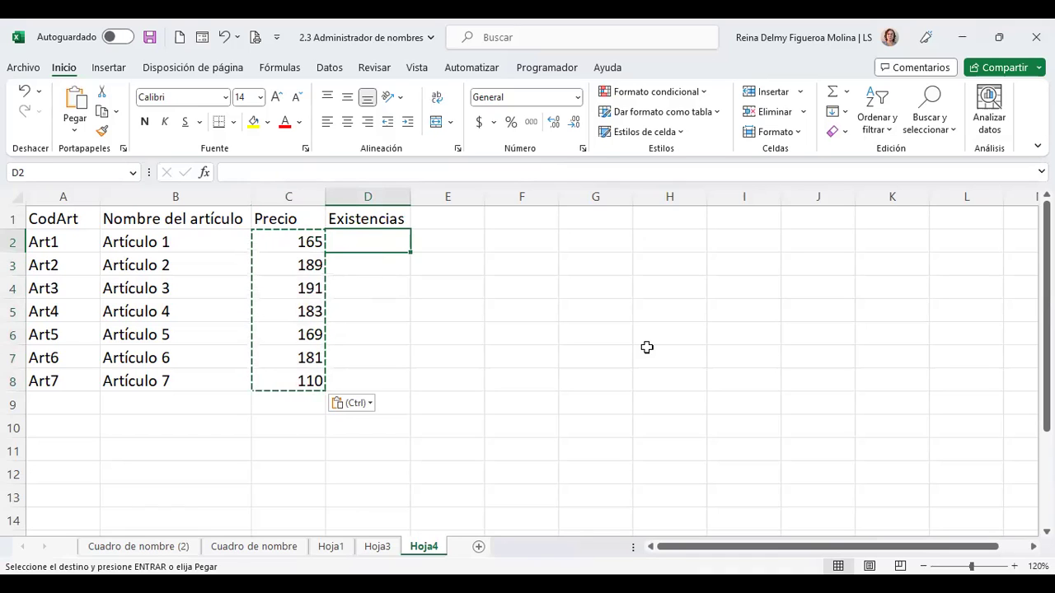
{"action": "type", "text": "+"}
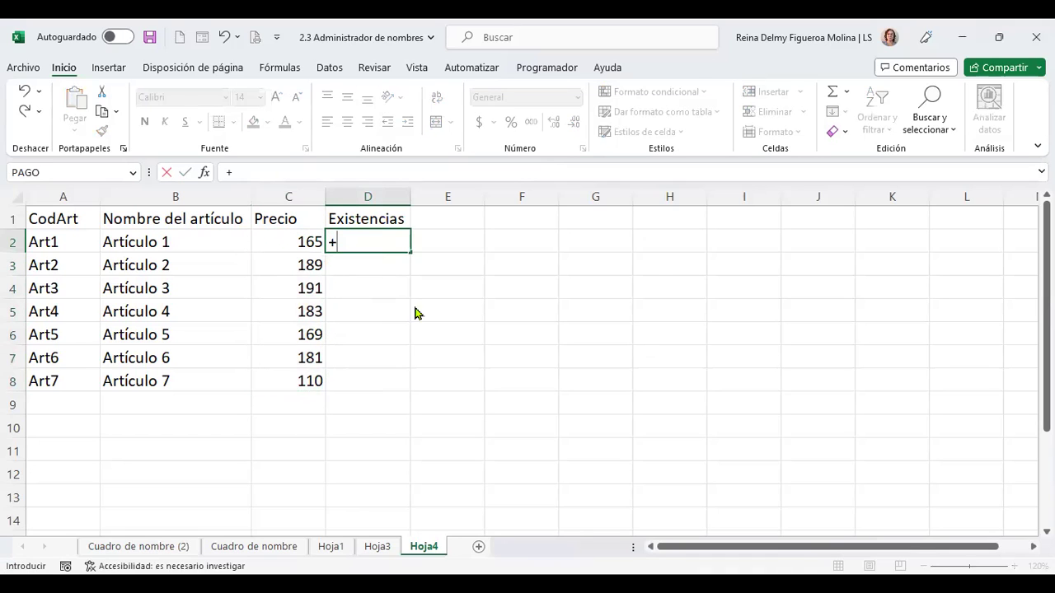
{"action": "type", "text": "ale"}
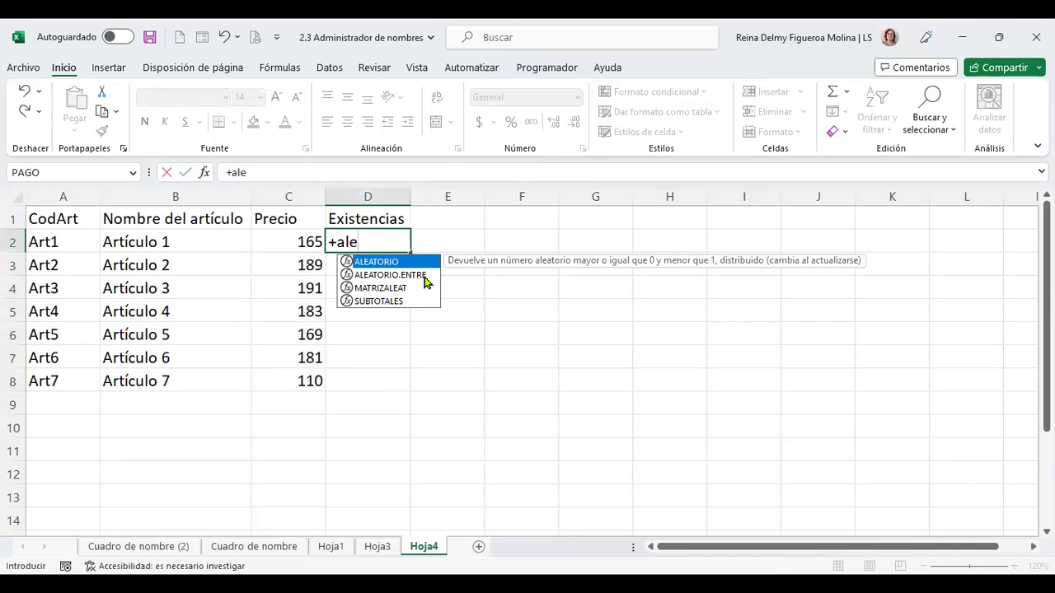
{"action": "key", "text": "Down"}
{"action": "key", "text": "Tab"}
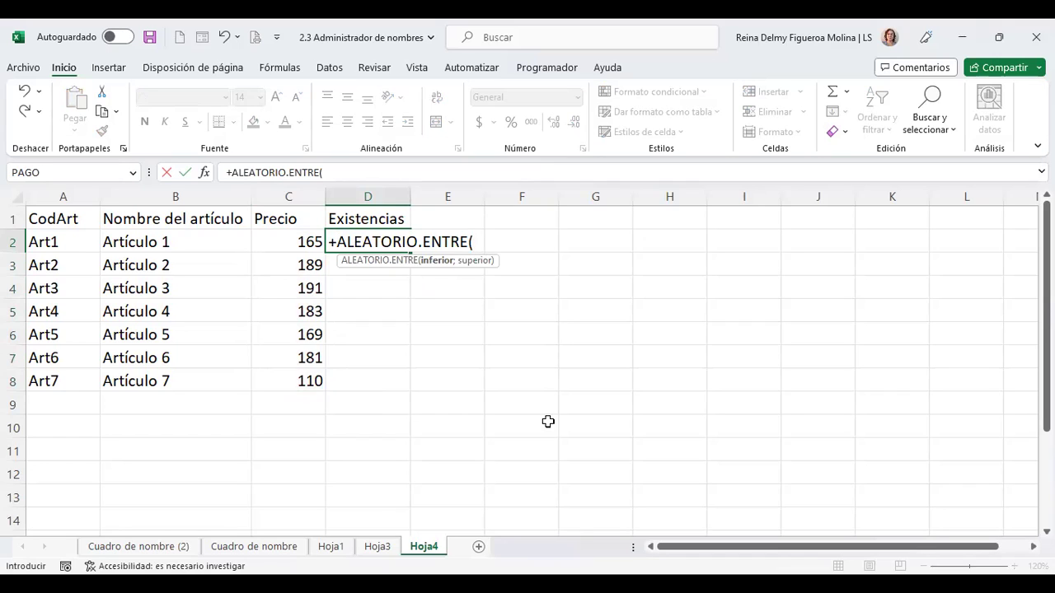
{"action": "type", "text": "20;"}
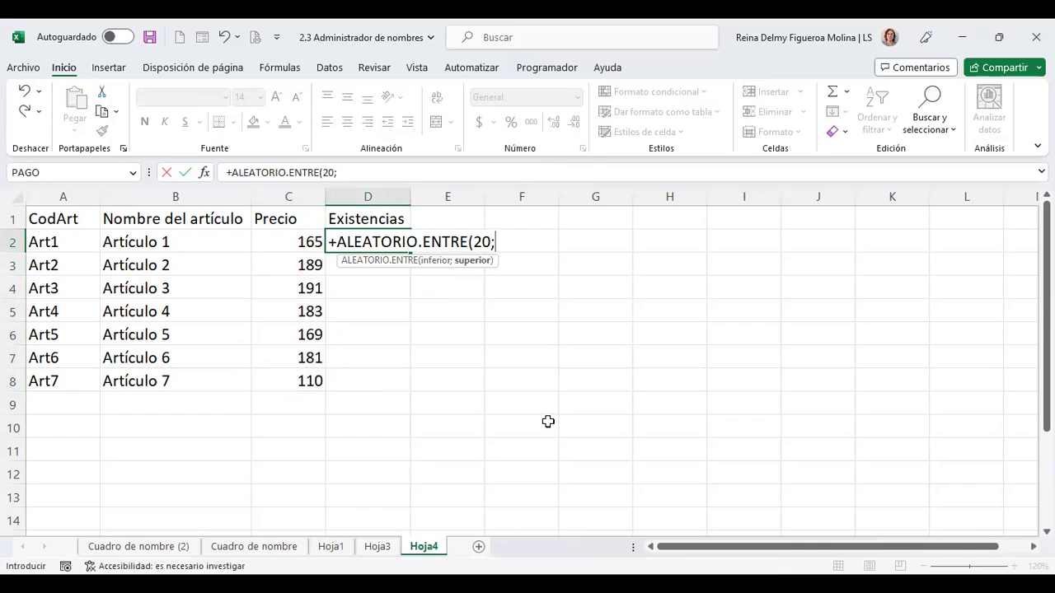
{"action": "key", "text": "BackSpace"}
{"action": "key", "text": "BackSpace"}
{"action": "key", "text": "BackSpace"}
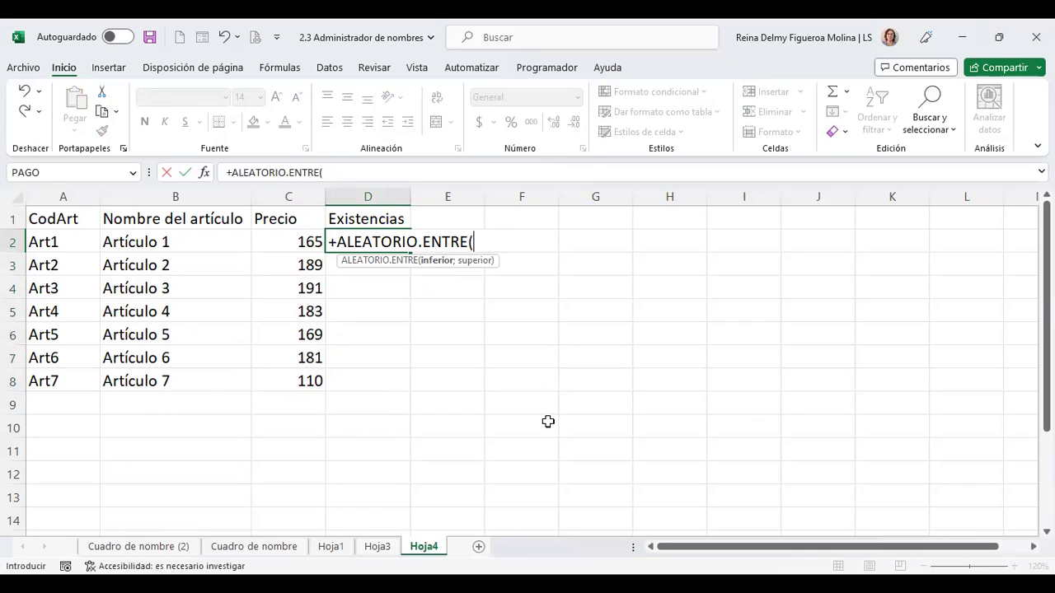
{"action": "type", "text": "5;50"}
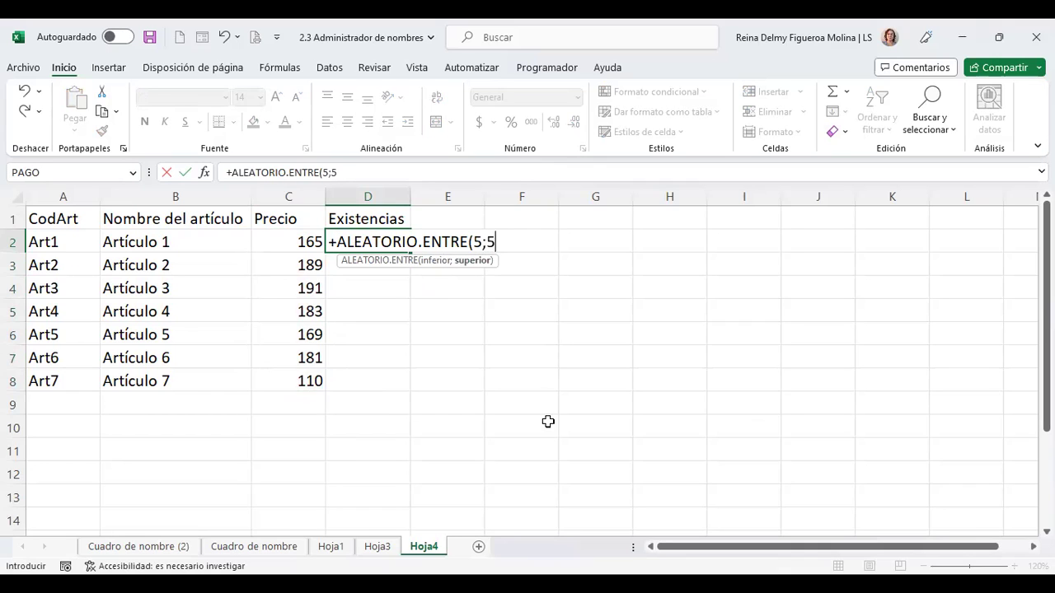
{"action": "key", "text": "Return"}
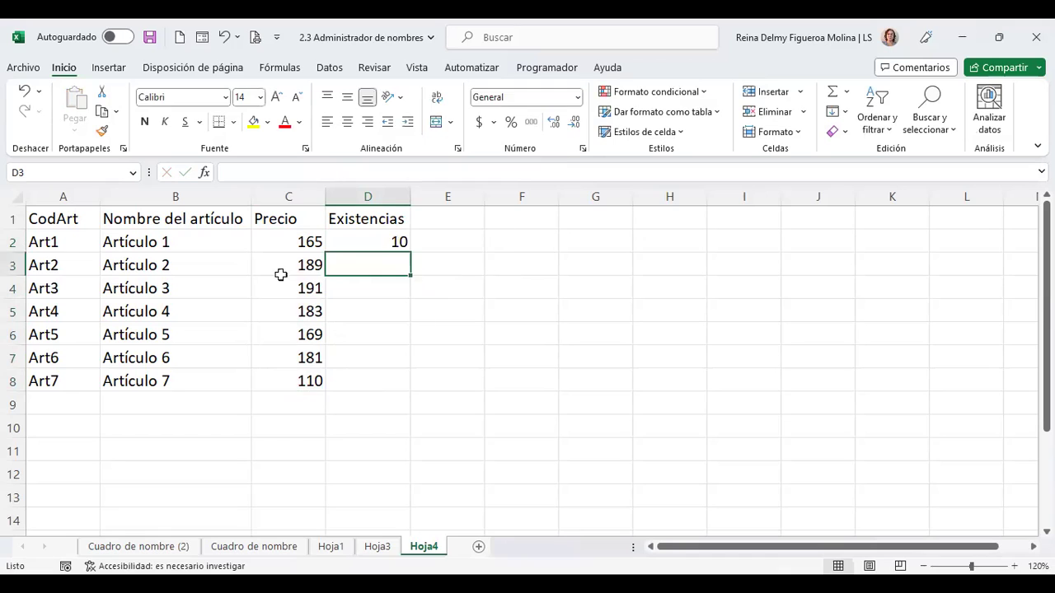
{"action": "left_click", "coordinate": [396, 239]}
{"action": "left_click_drag", "start_coordinate": [408, 256], "coordinate": [404, 389]}
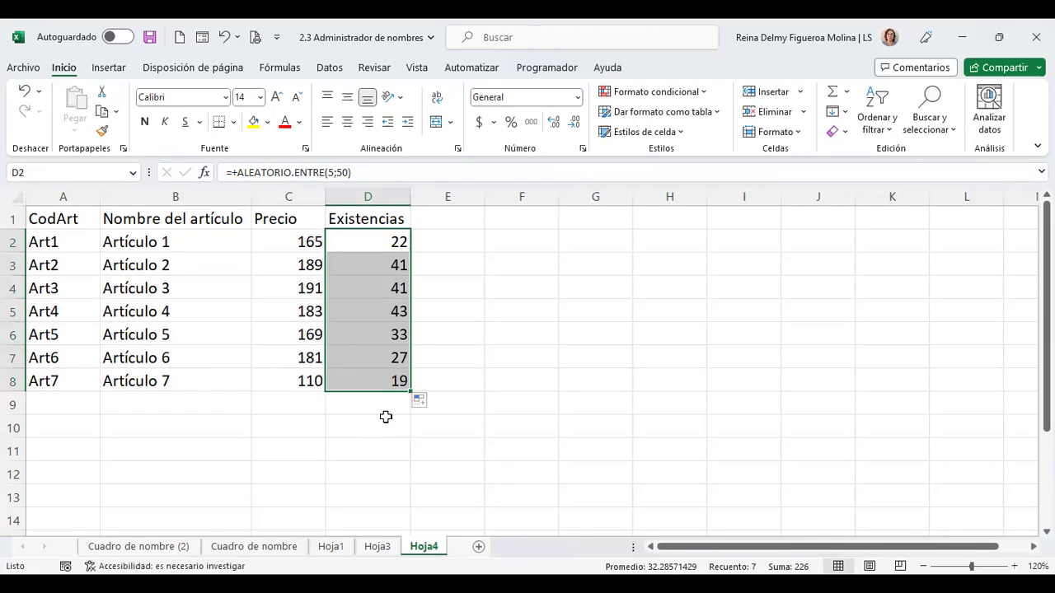
Replace the random stock formulas in D2:D8 with their fixed values and end the copy mode
{"action": "key", "text": "ctrl+c"}
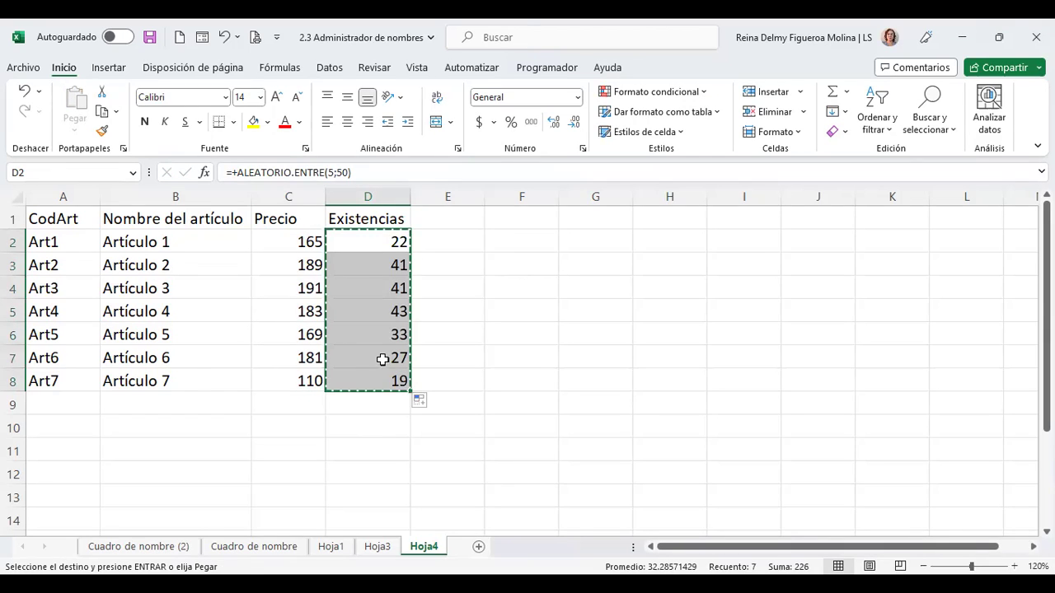
{"action": "right_click", "coordinate": [392, 309]}
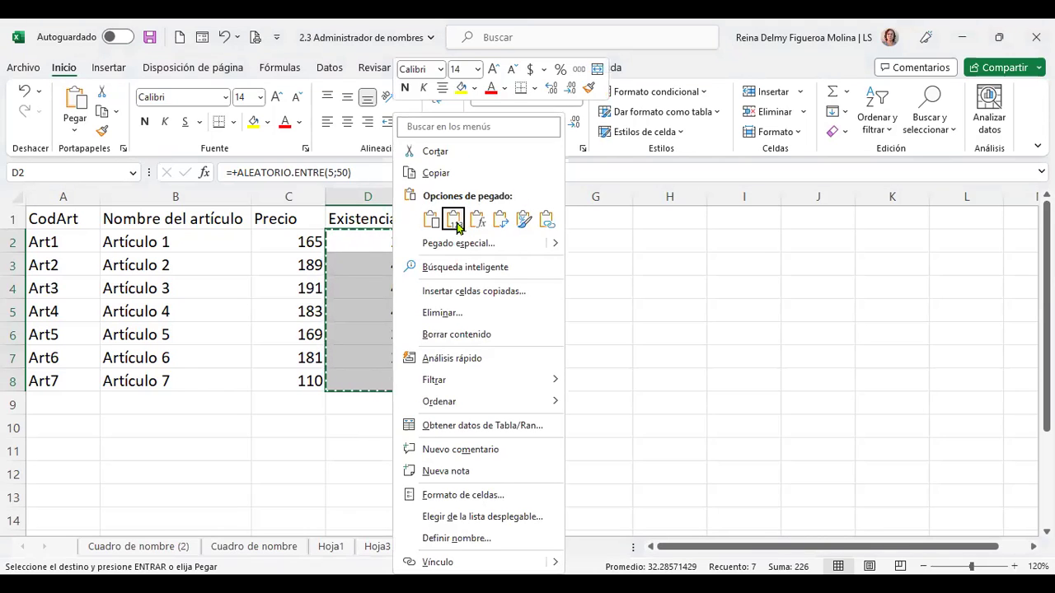
{"action": "left_click", "coordinate": [455, 221]}
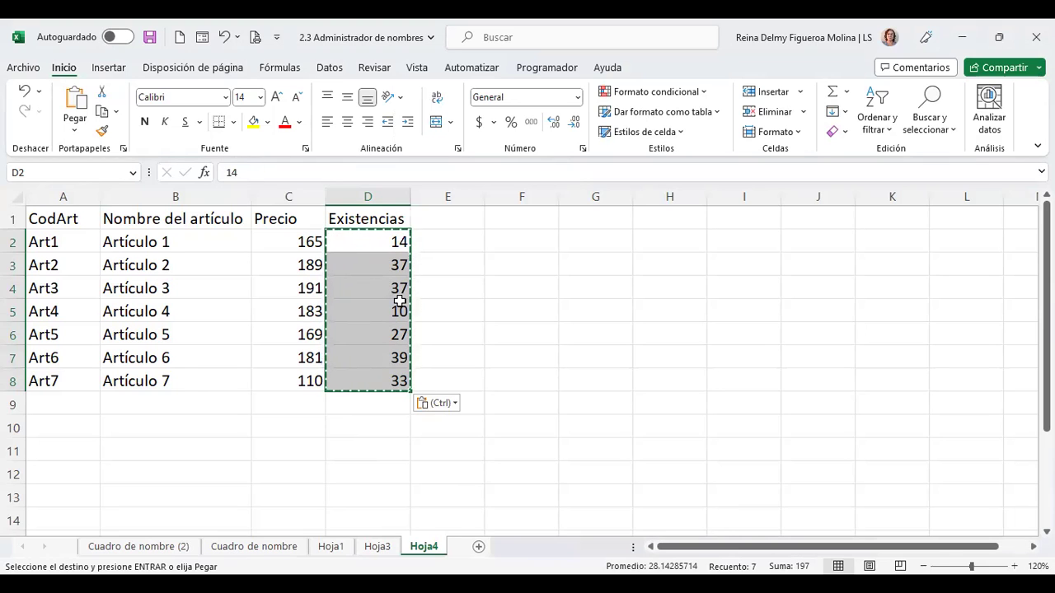
{"action": "key", "text": "Escape"}
{"action": "left_click", "coordinate": [466, 239]}
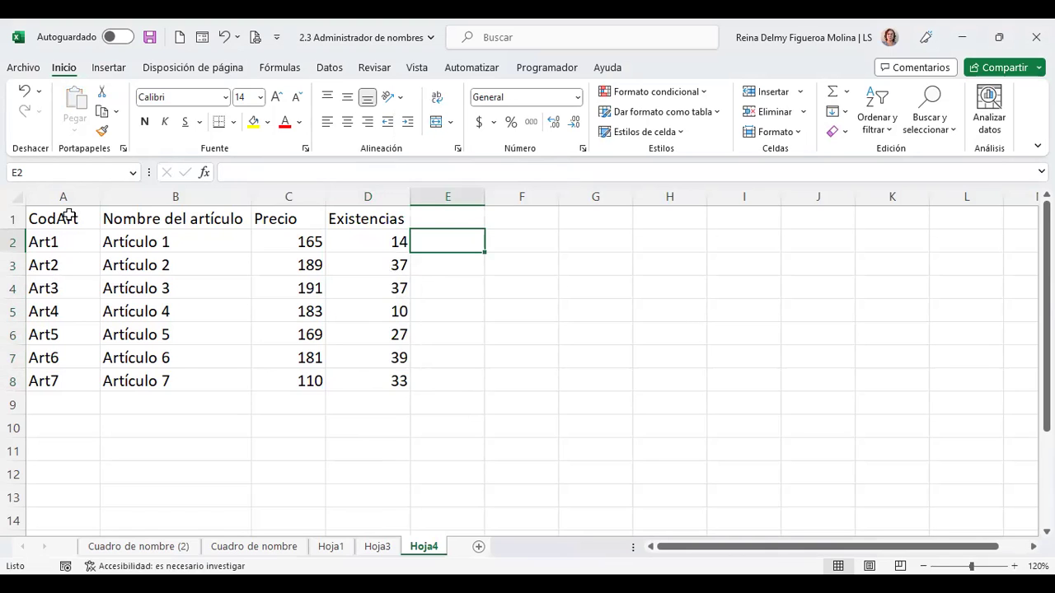
{"action": "left_click", "coordinate": [280, 68]}
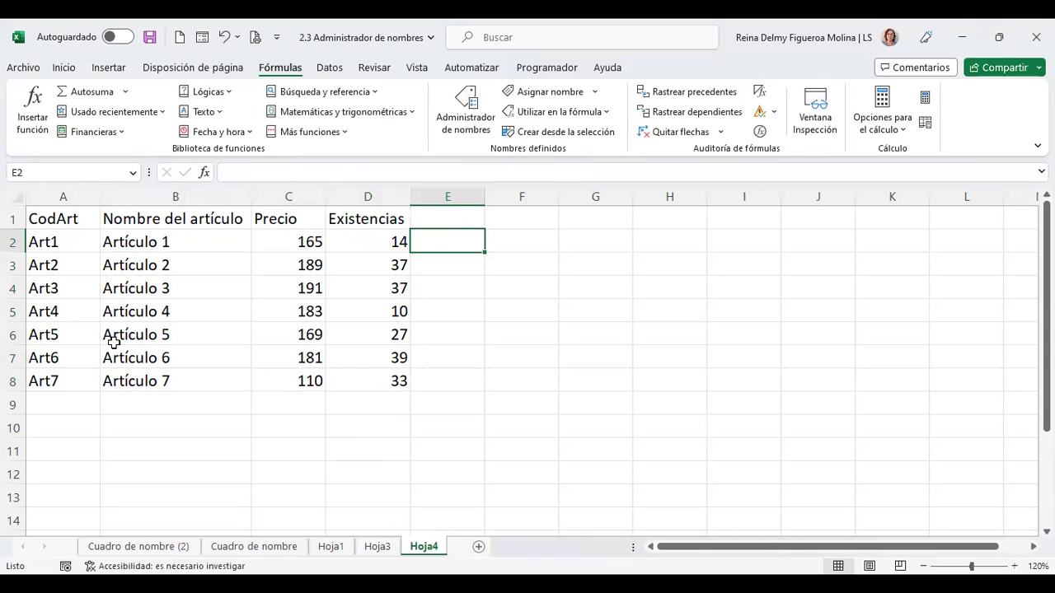
{"action": "left_click", "coordinate": [562, 93]}
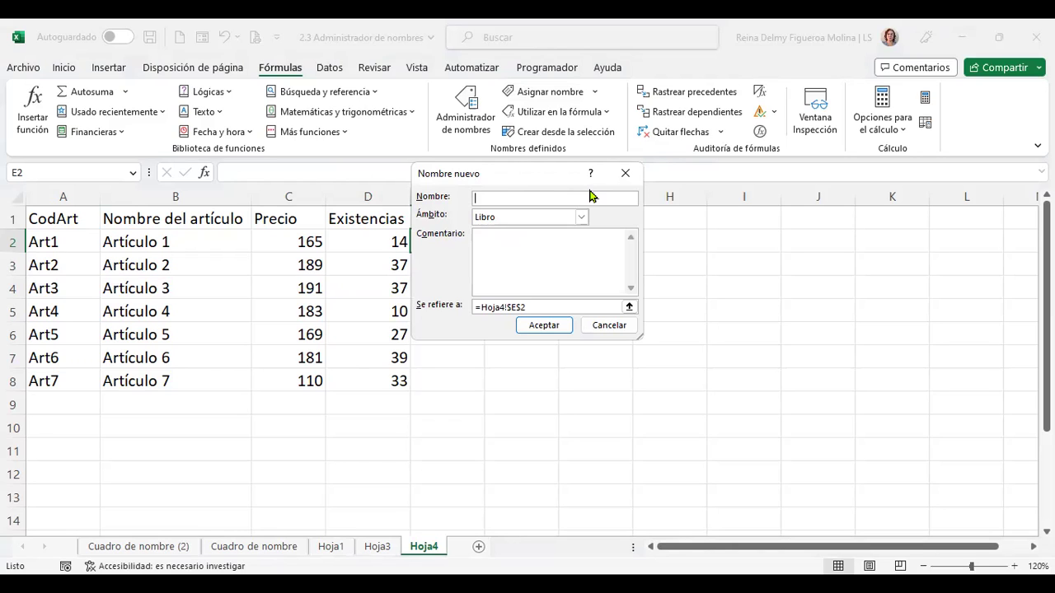
{"action": "type", "text": "CodArt"}
{"action": "left_click", "coordinate": [583, 219]}
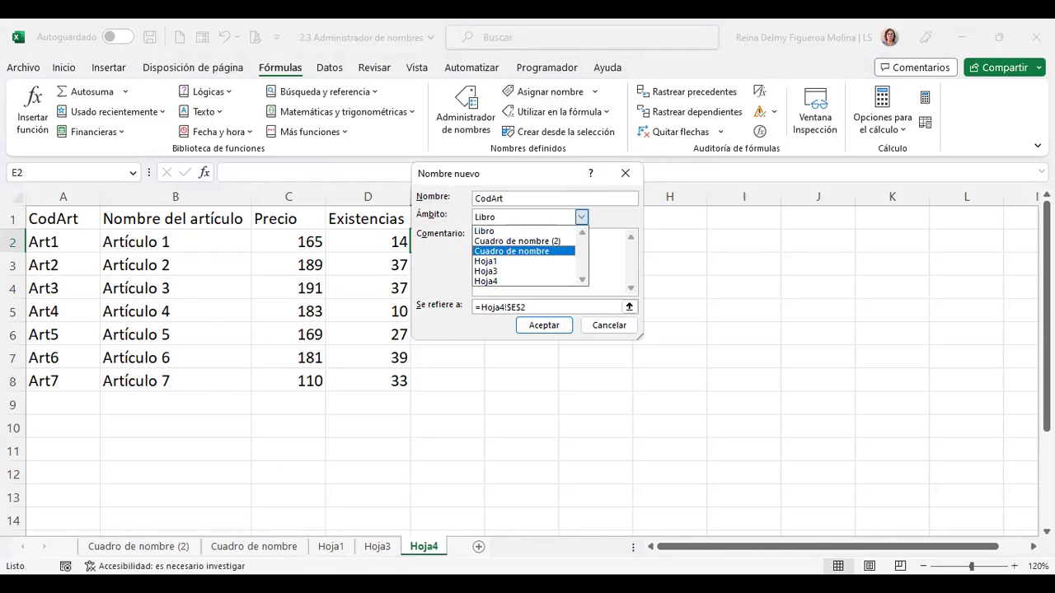
{"action": "left_click", "coordinate": [617, 324]}
Review the PLANILLA table and the formula in cell B2 of Hoja3, and return to Hoja4
{"action": "left_click", "coordinate": [145, 547]}
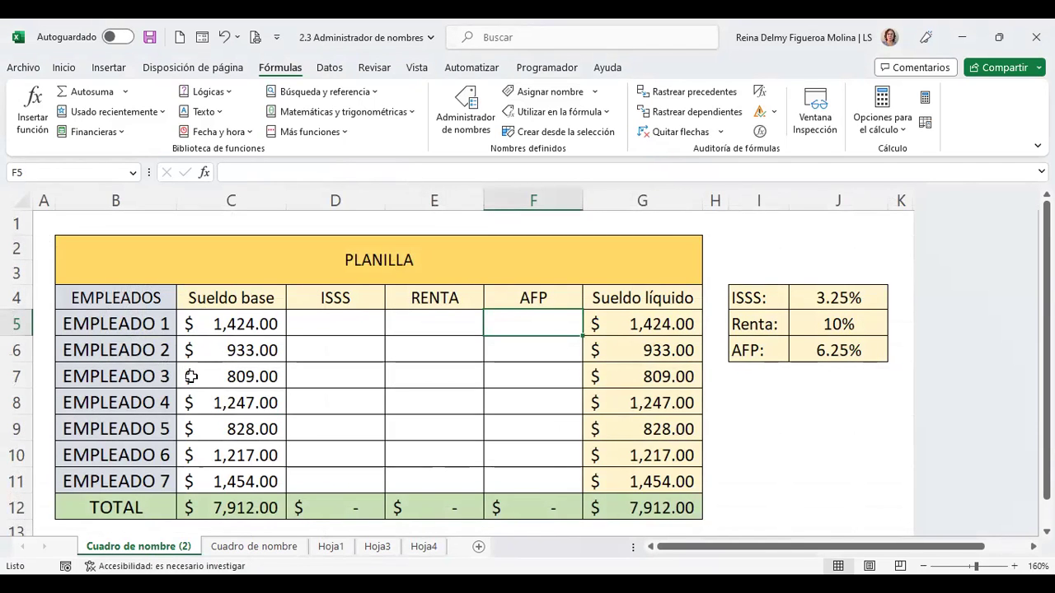
{"action": "left_click", "coordinate": [383, 550]}
{"action": "left_click", "coordinate": [154, 247]}
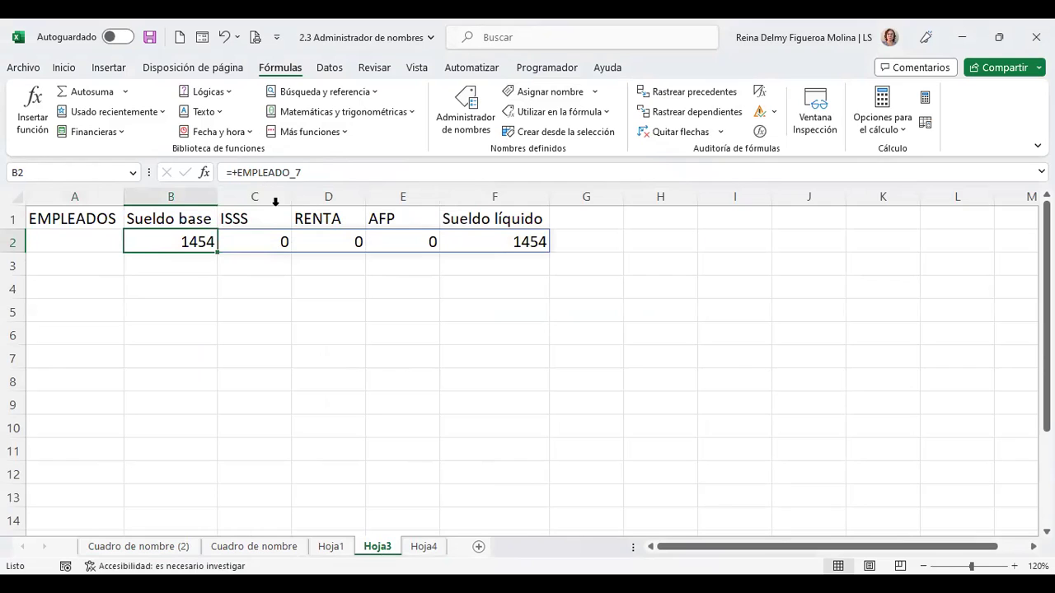
{"action": "left_click", "coordinate": [157, 548]}
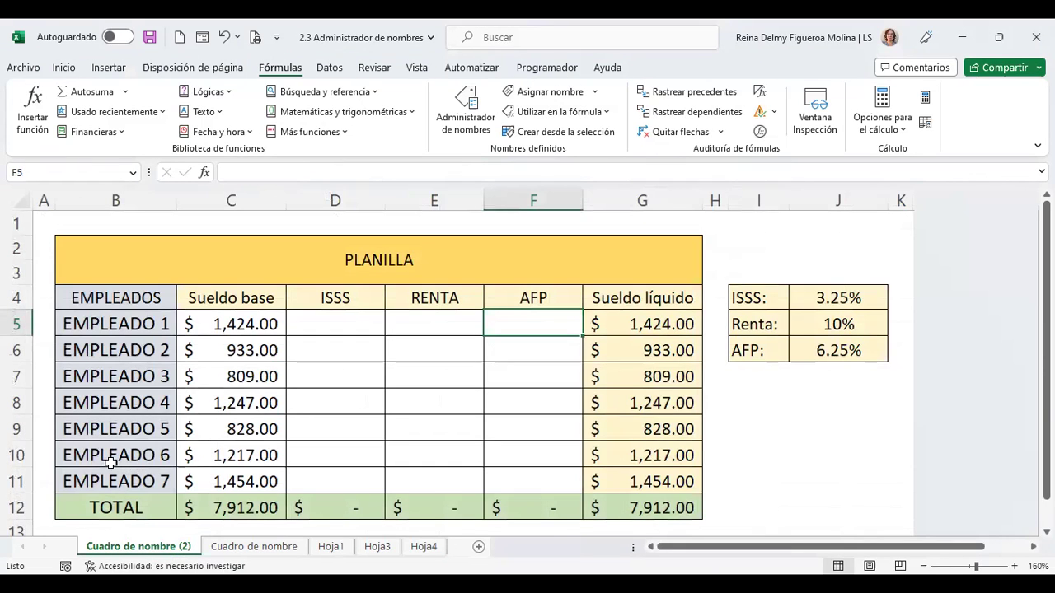
{"action": "left_click", "coordinate": [424, 549]}
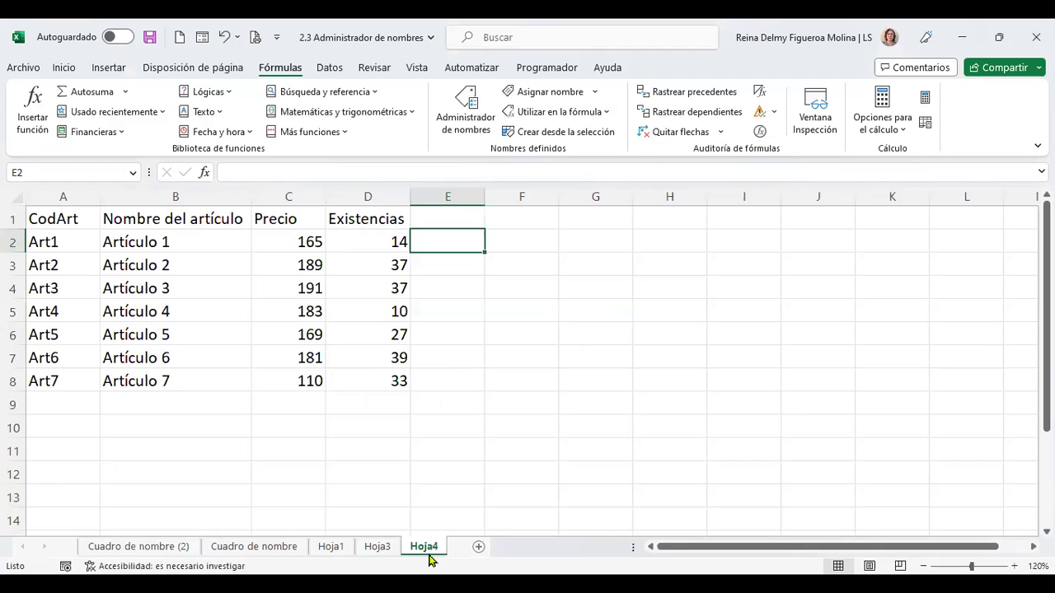
Define the name CodArt with scope Hoja4, referring to the article codes in =Hoja4!$A$2:$A$8
{"action": "left_click", "coordinate": [566, 97]}
{"action": "type", "text": "CodArt"}
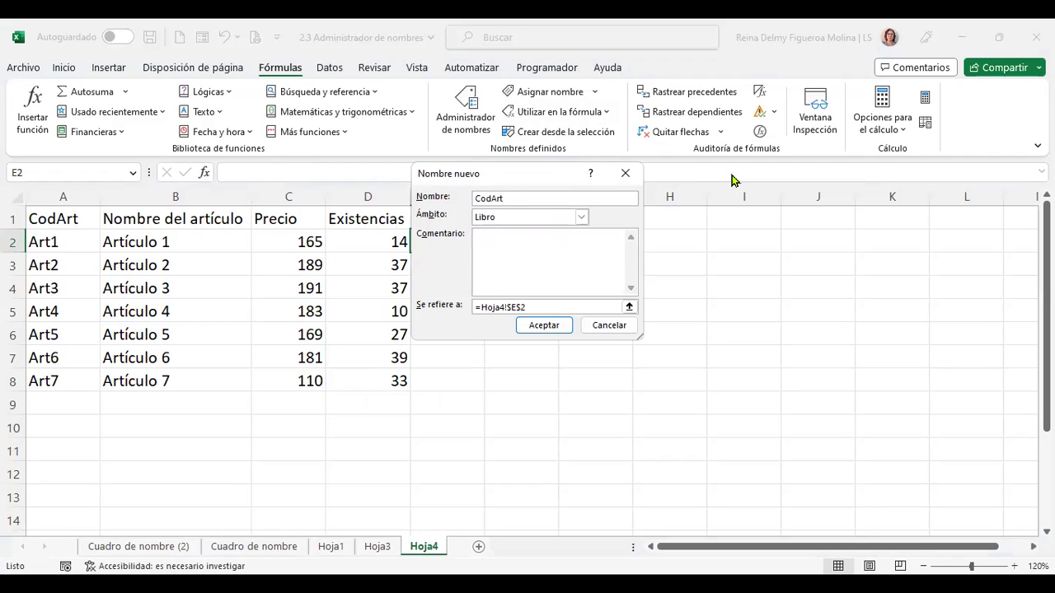
{"action": "left_click", "coordinate": [581, 217]}
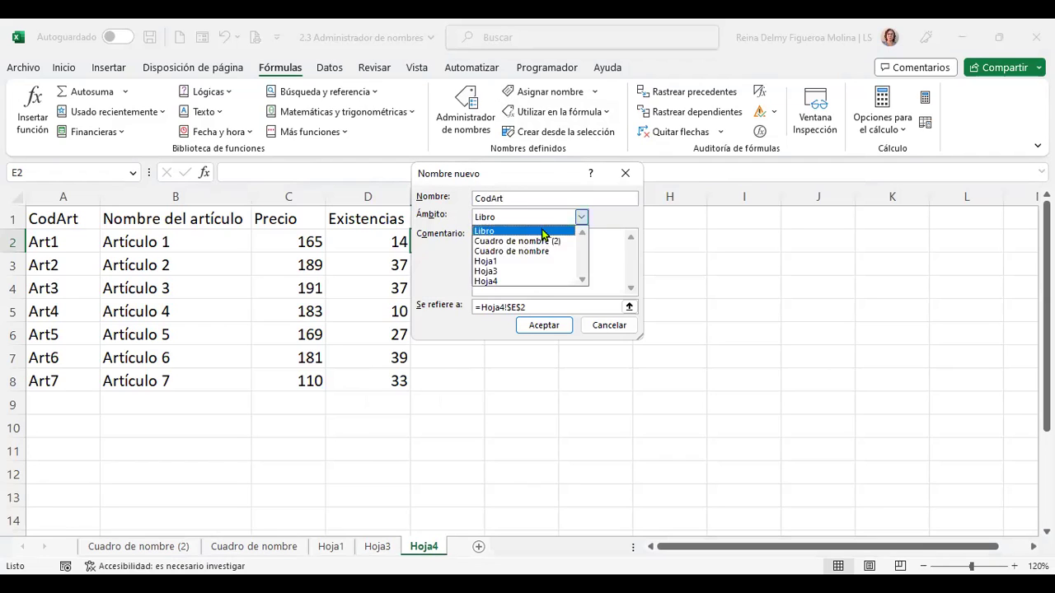
{"action": "left_click", "coordinate": [503, 281]}
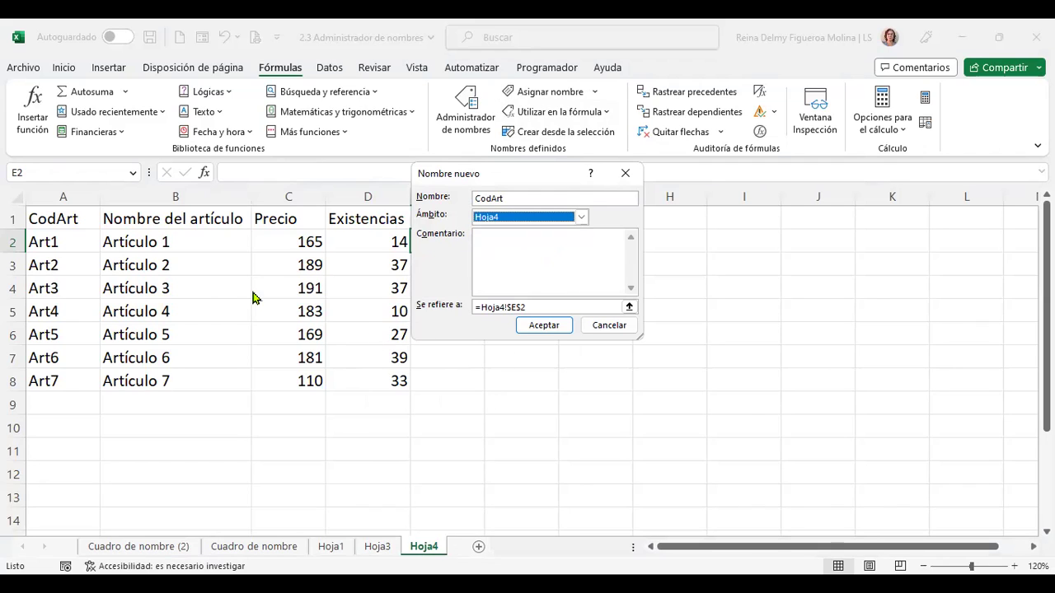
{"action": "left_click", "coordinate": [558, 260]}
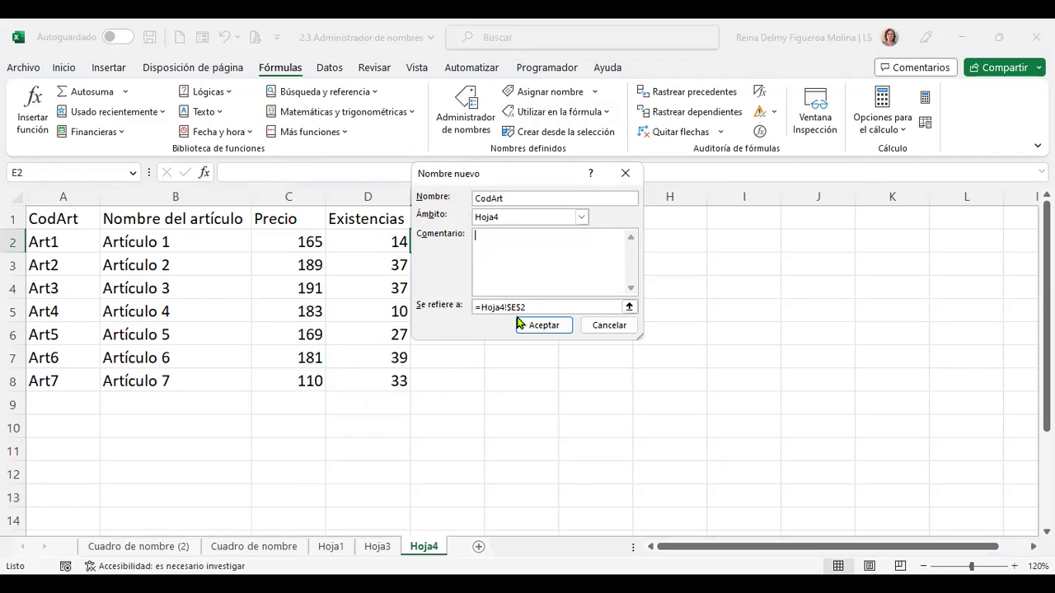
{"action": "left_click", "coordinate": [620, 307]}
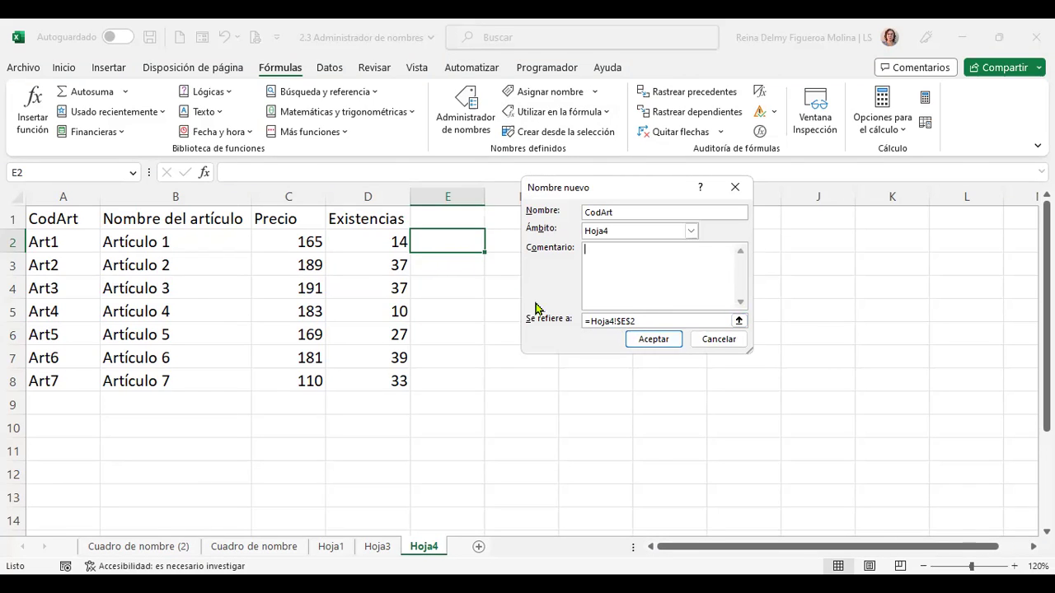
{"action": "left_click_drag", "start_coordinate": [635, 320], "coordinate": [568, 318]}
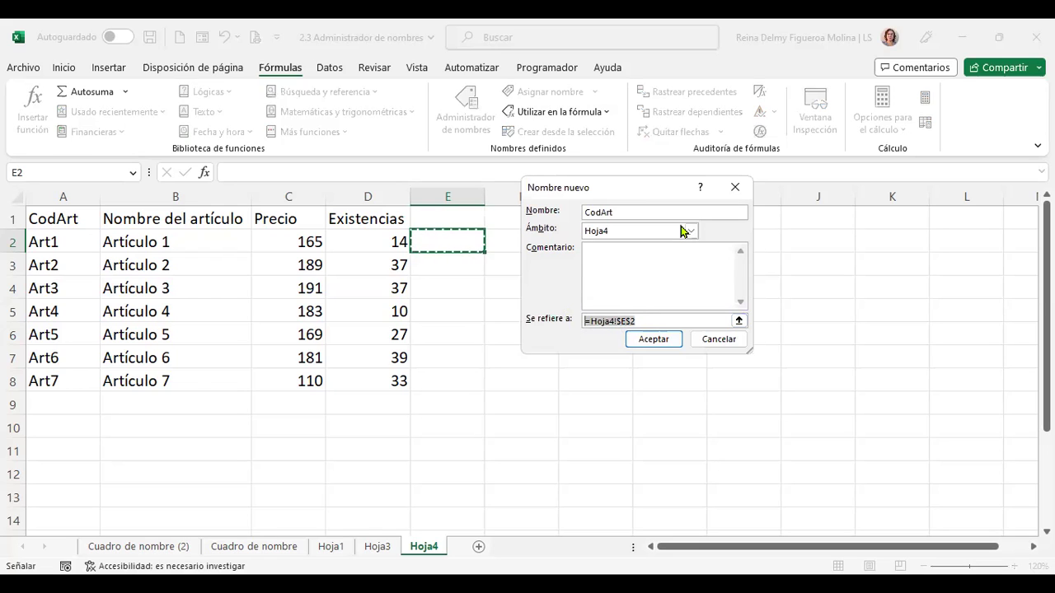
{"action": "key", "text": "BackSpace"}
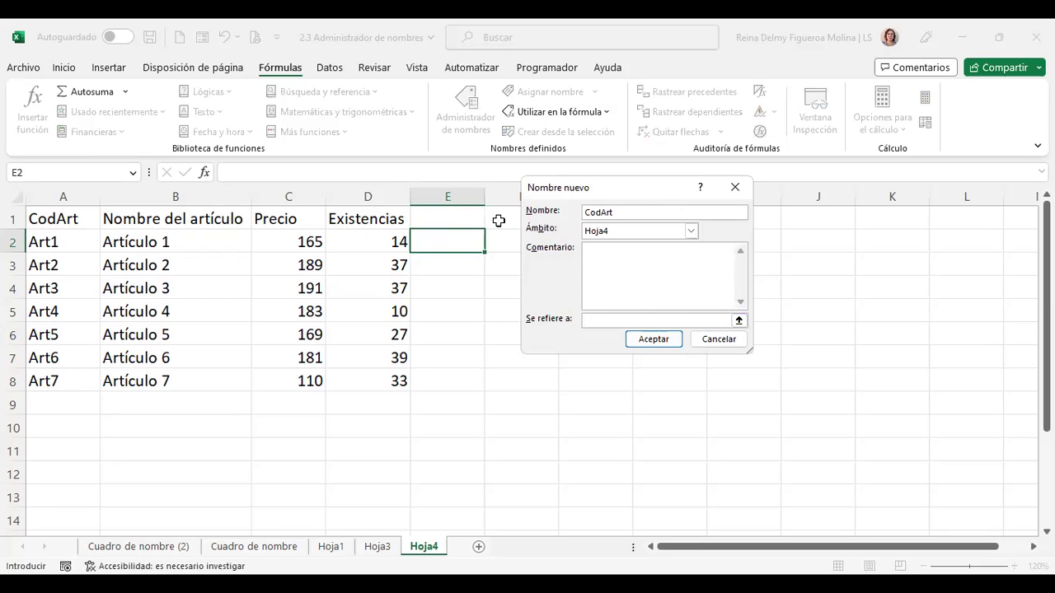
{"action": "left_click", "coordinate": [61, 241]}
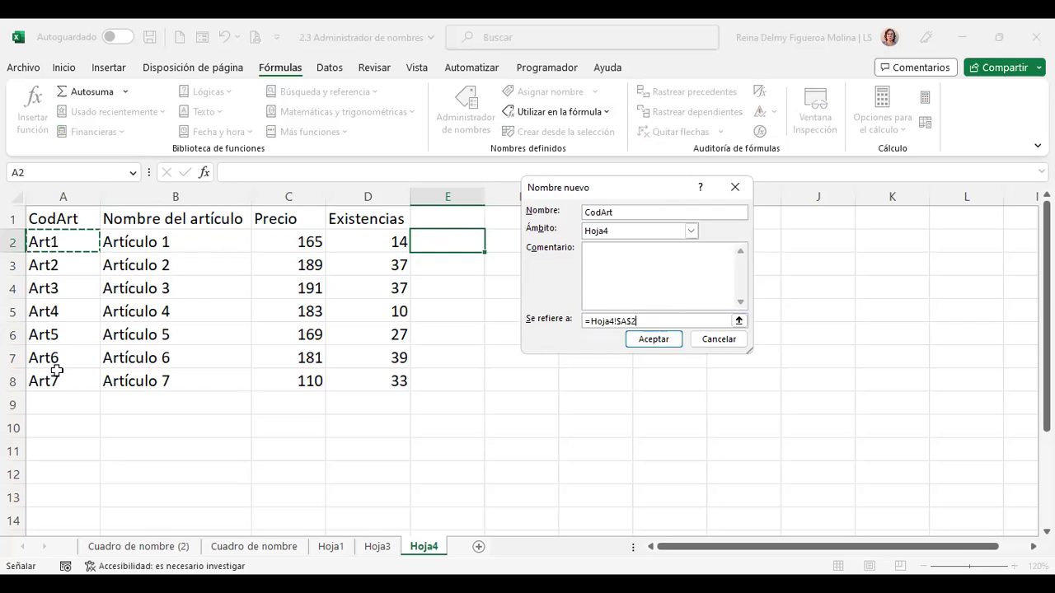
{"action": "key", "text": "ctrl+shift+Down"}
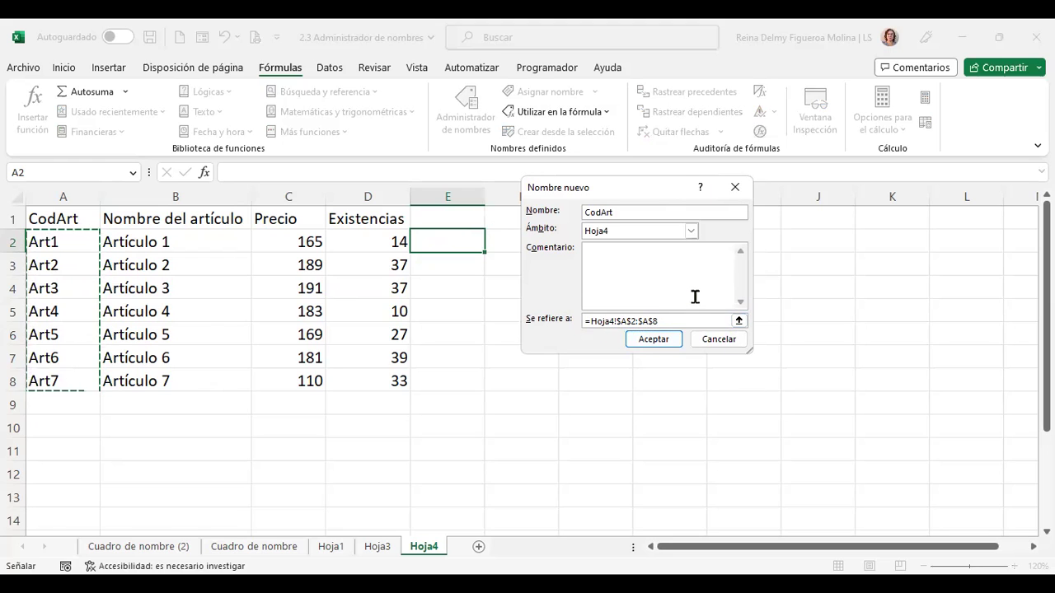
{"action": "left_click", "coordinate": [665, 341]}
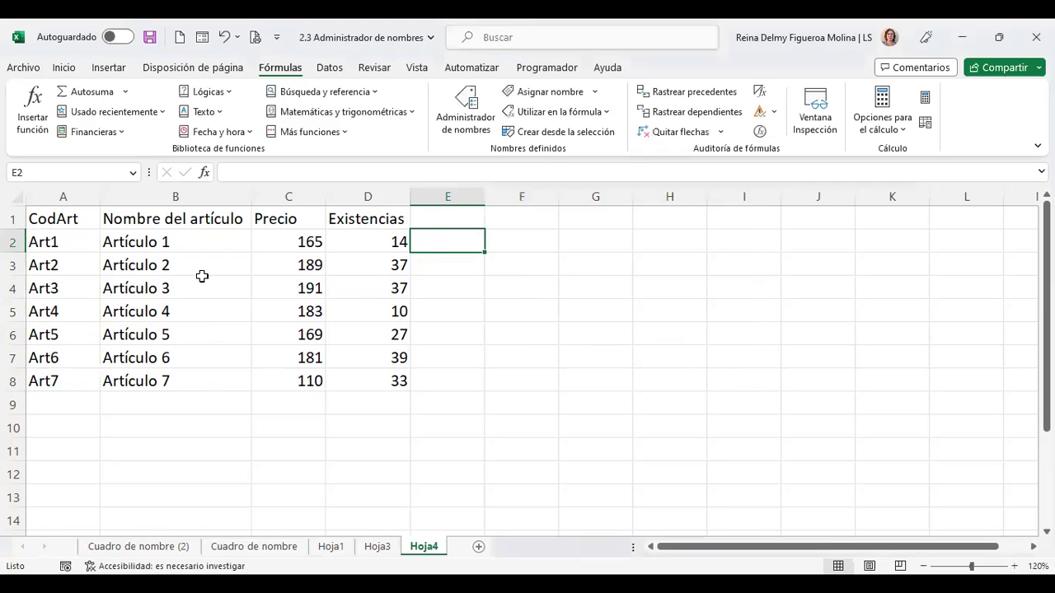
Select the article codes through the name CodArt, and enter the formula +CodArt in cell G1
{"action": "left_click", "coordinate": [135, 174]}
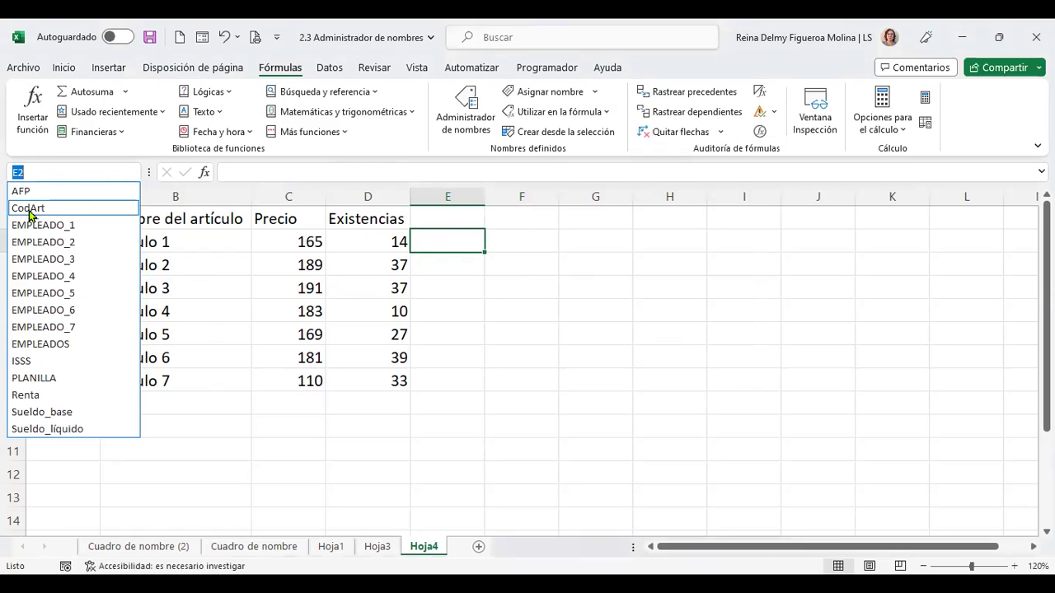
{"action": "left_click", "coordinate": [30, 211]}
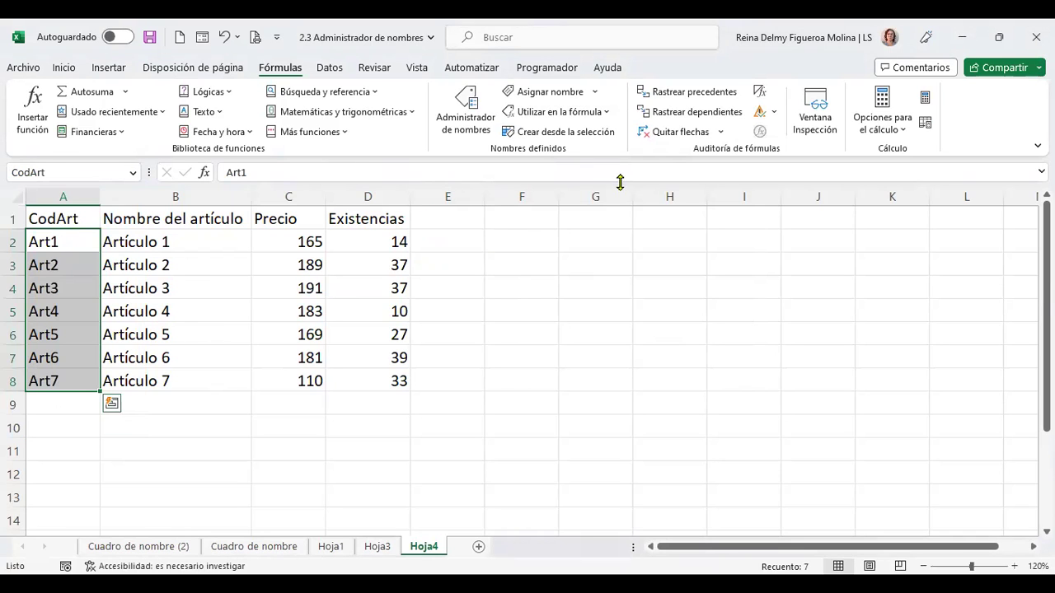
{"action": "left_click", "coordinate": [597, 217]}
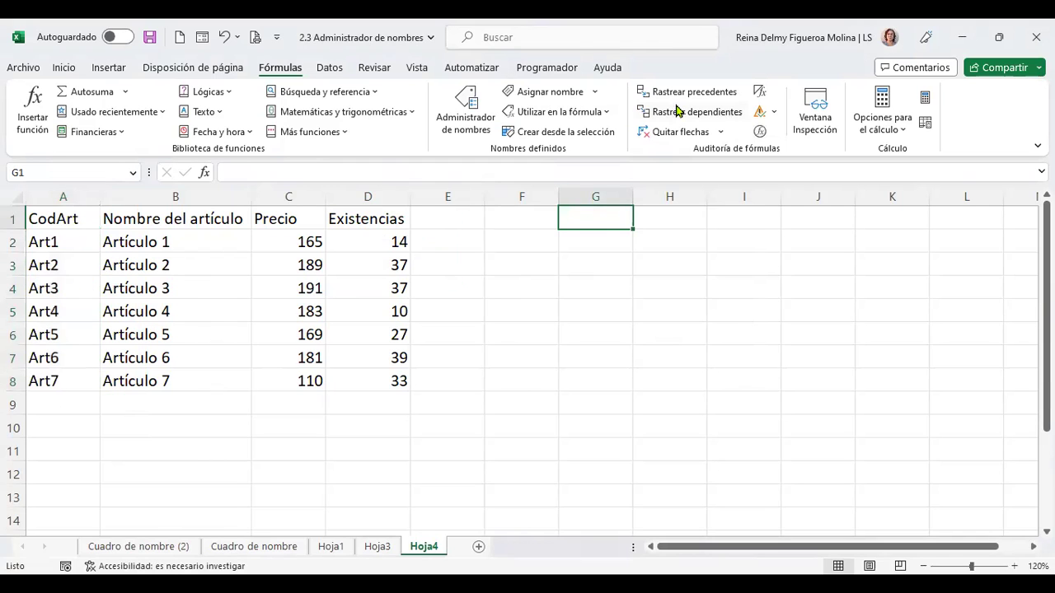
{"action": "type", "text": "+"}
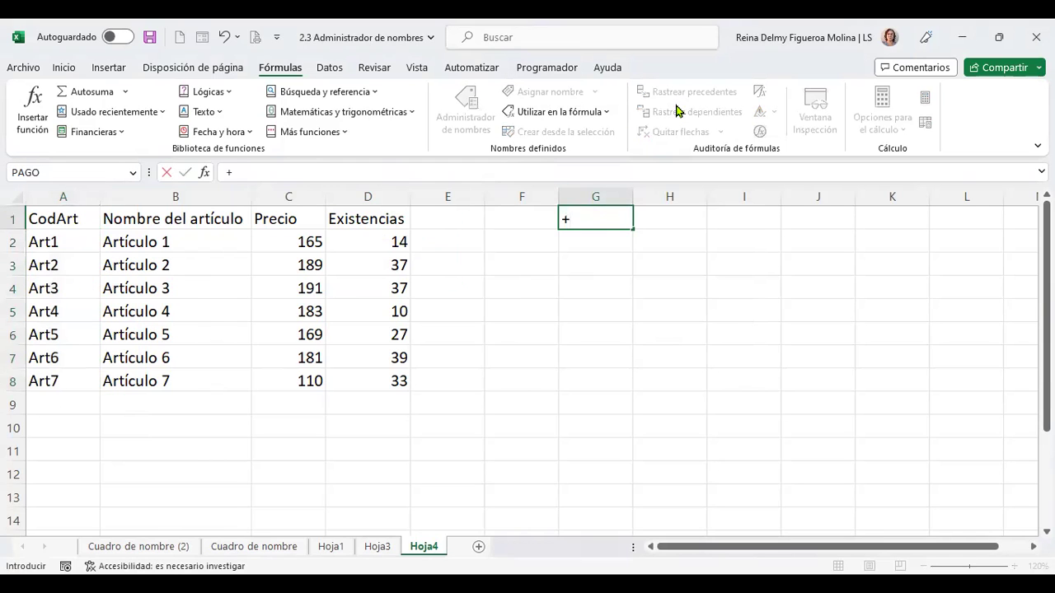
{"action": "type", "text": "cod"}
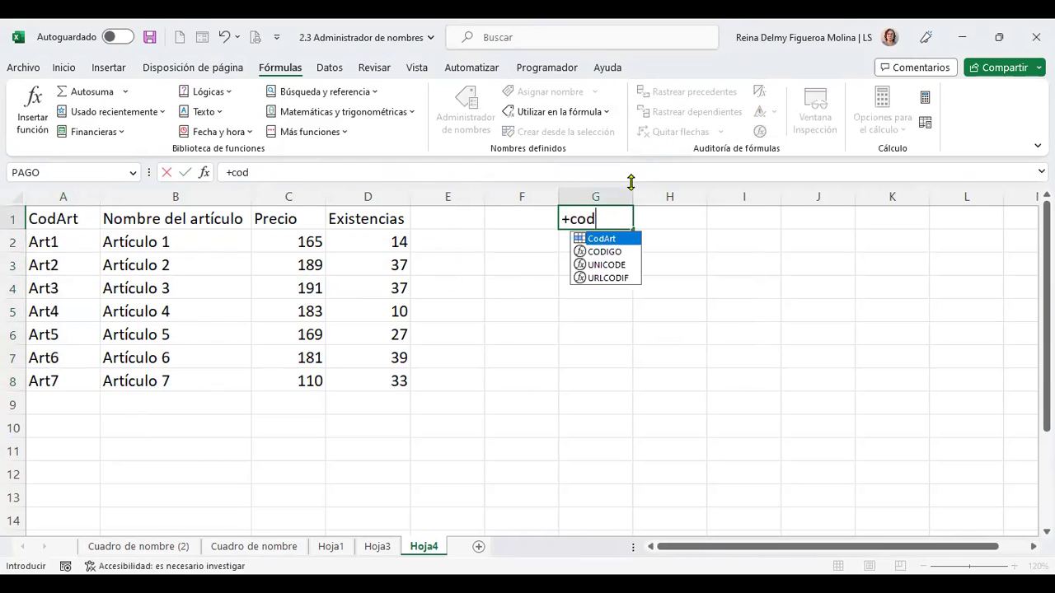
{"action": "double_click", "coordinate": [618, 240]}
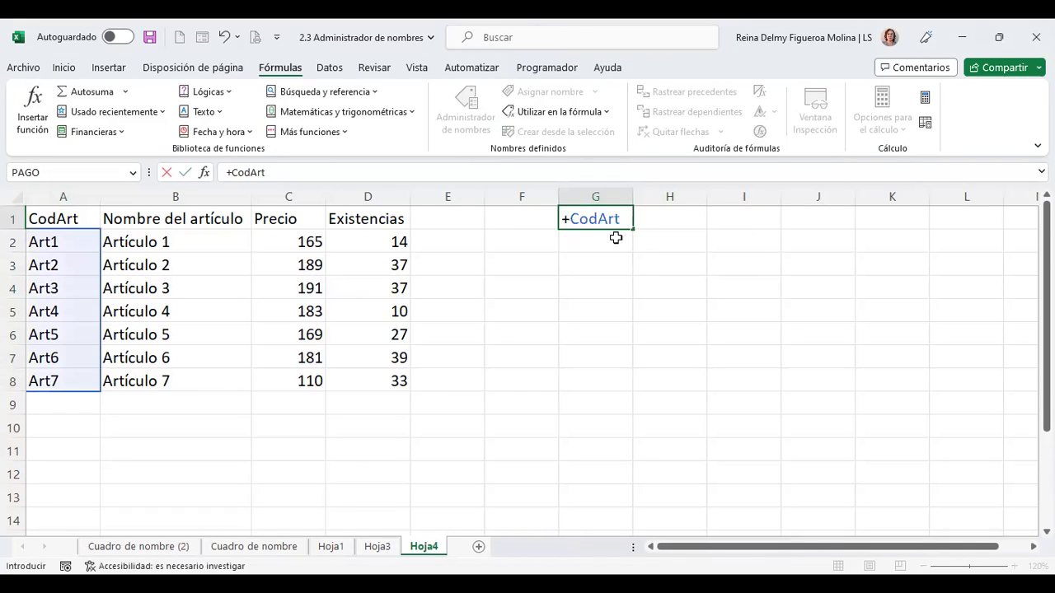
{"action": "key", "text": "Return"}
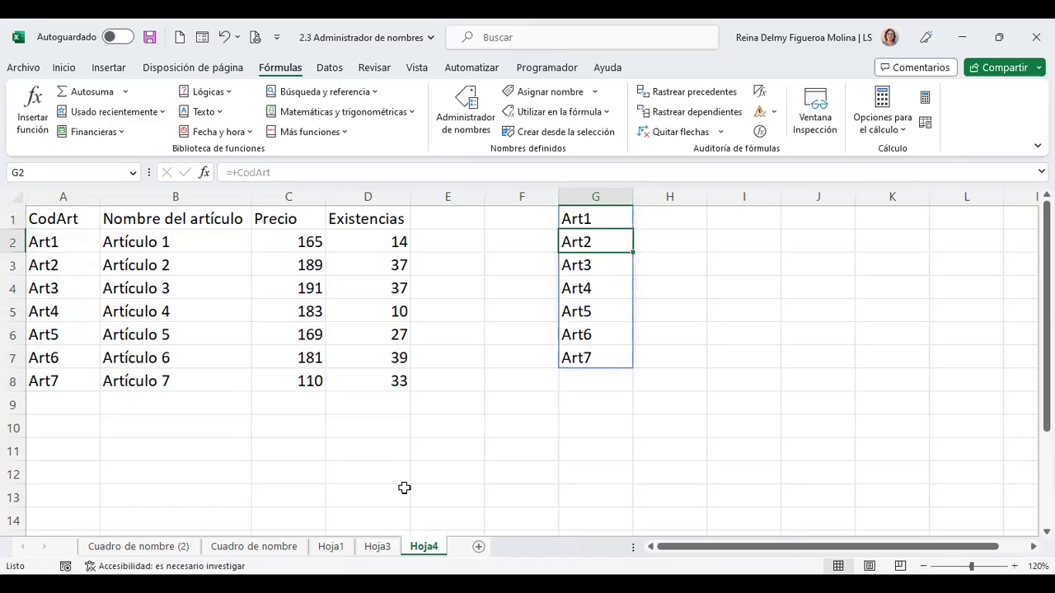
Try to use the name CodArt in a formula in cell H1 of Hoja3, discard the entry and return to Hoja4
{"action": "left_click", "coordinate": [386, 552]}
{"action": "left_click", "coordinate": [674, 222]}
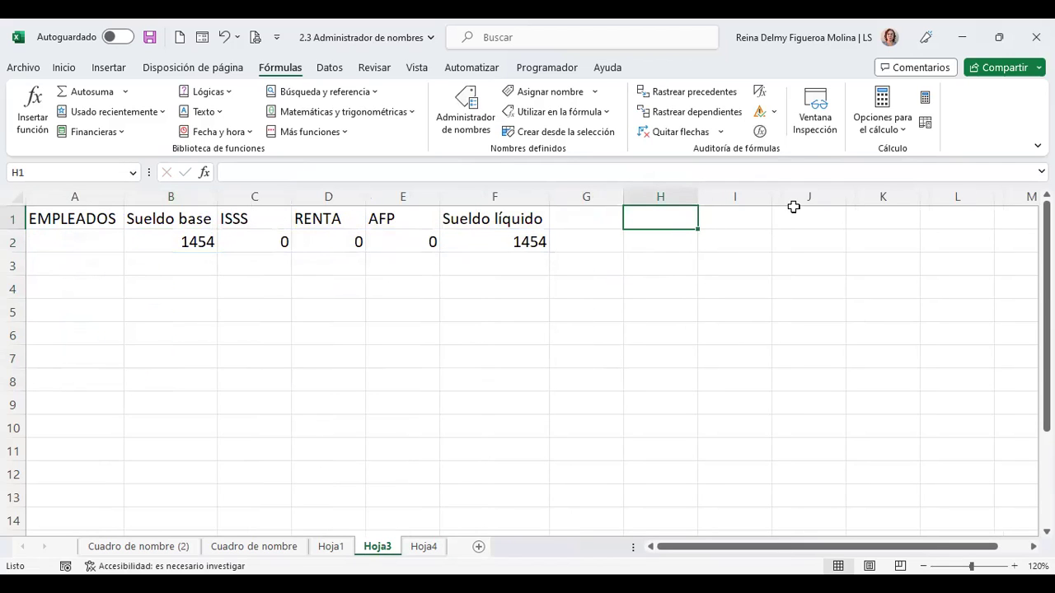
{"action": "type", "text": "+"}
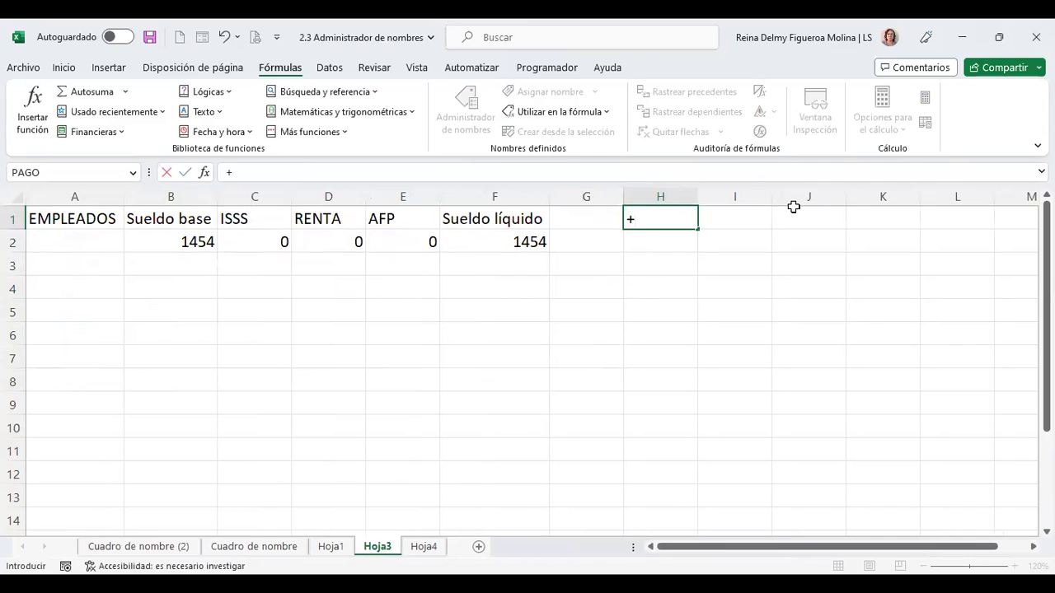
{"action": "type", "text": "cod"}
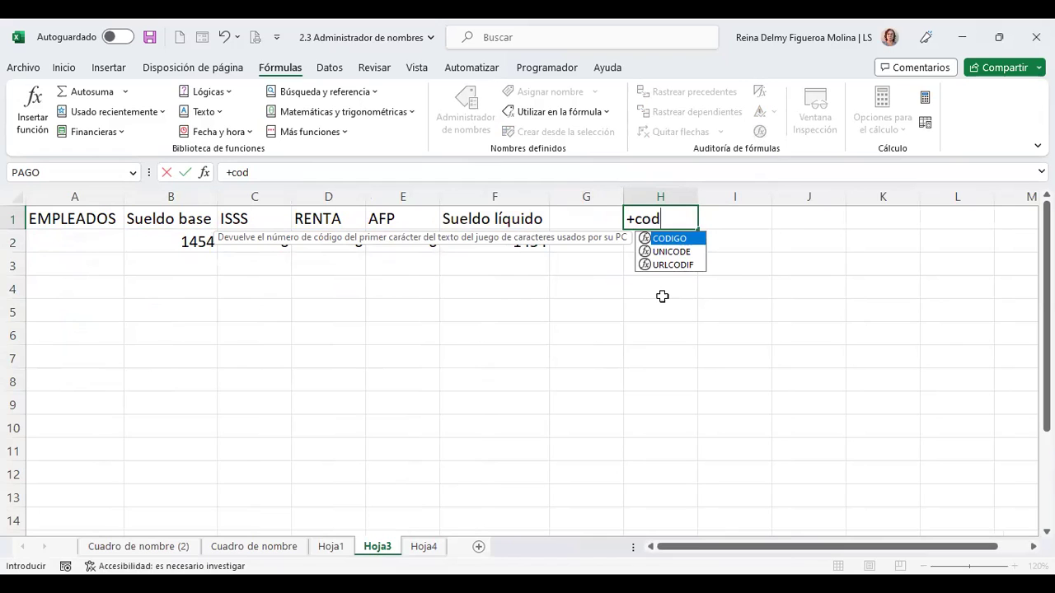
{"action": "key", "text": "Escape"}
{"action": "key", "text": "Escape"}
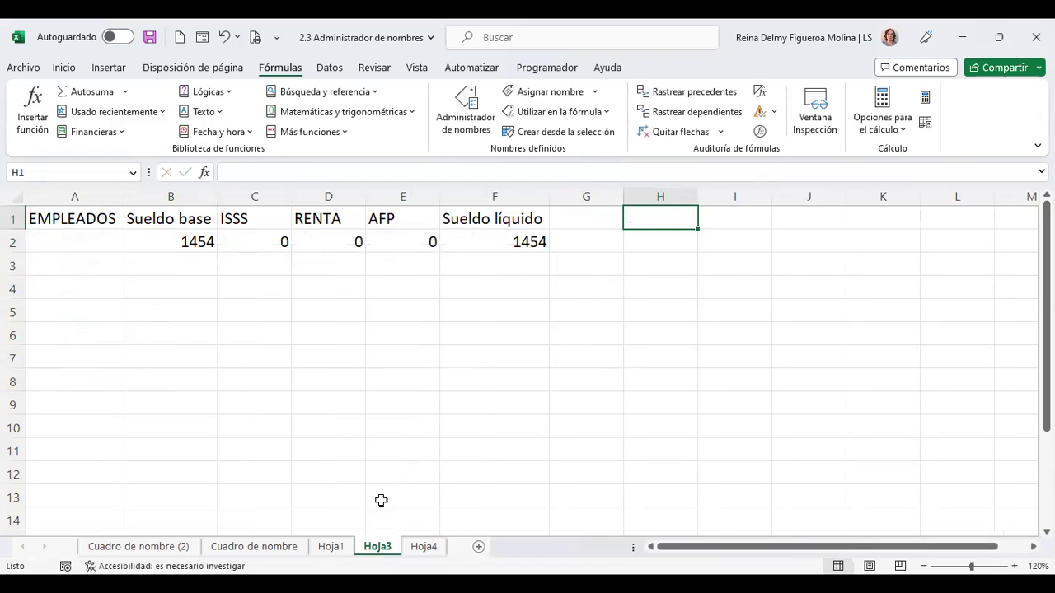
{"action": "left_click", "coordinate": [424, 551]}
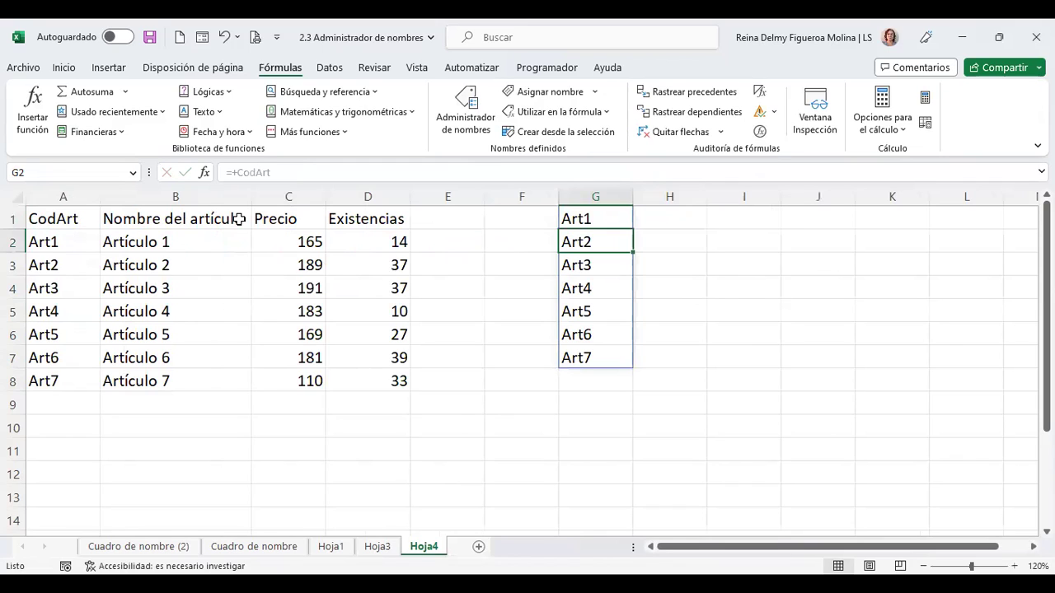
{"action": "left_click", "coordinate": [564, 92]}
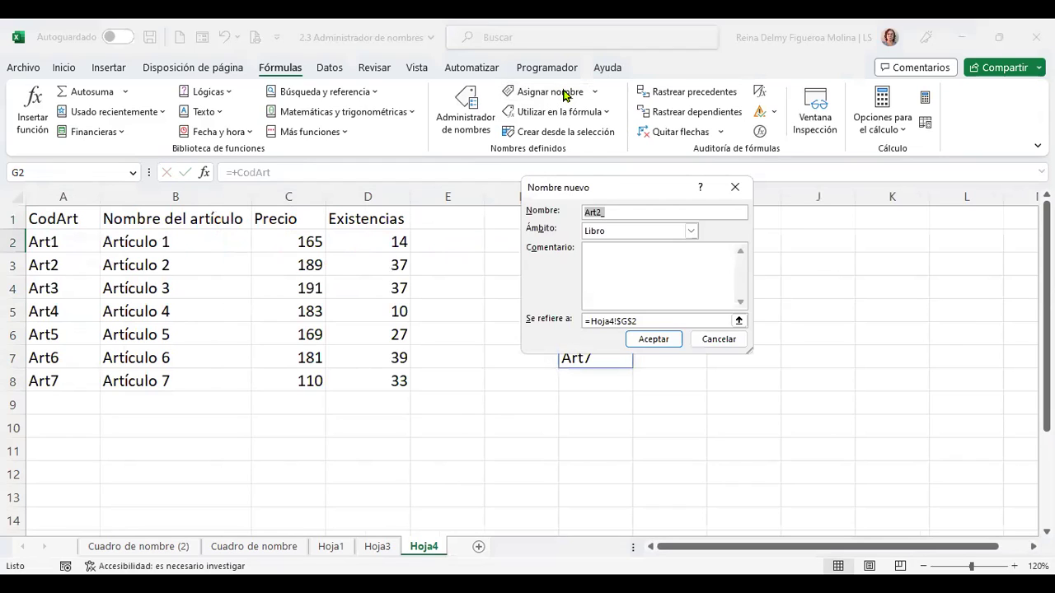
{"action": "left_click", "coordinate": [724, 339]}
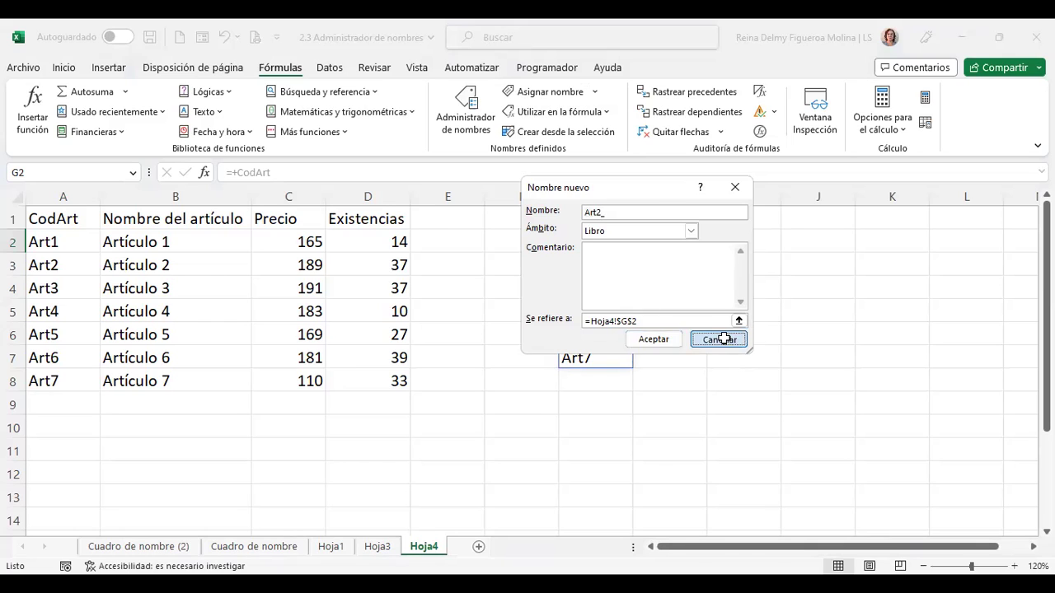
{"action": "left_click_drag", "start_coordinate": [162, 238], "coordinate": [159, 378]}
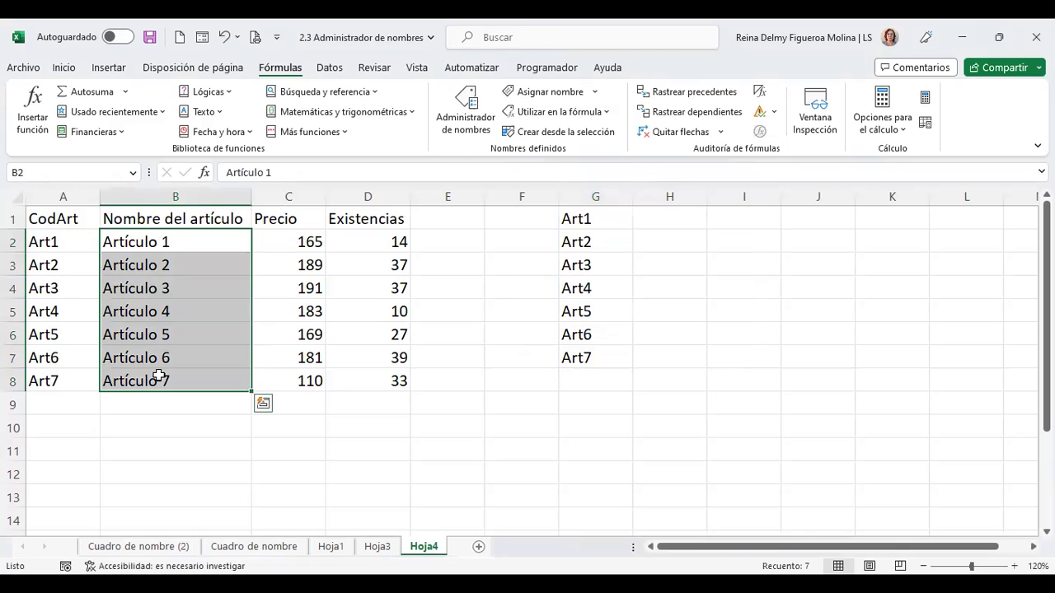
{"action": "left_click_drag", "start_coordinate": [286, 236], "coordinate": [273, 375]}
{"action": "left_click_drag", "start_coordinate": [368, 241], "coordinate": [366, 387]}
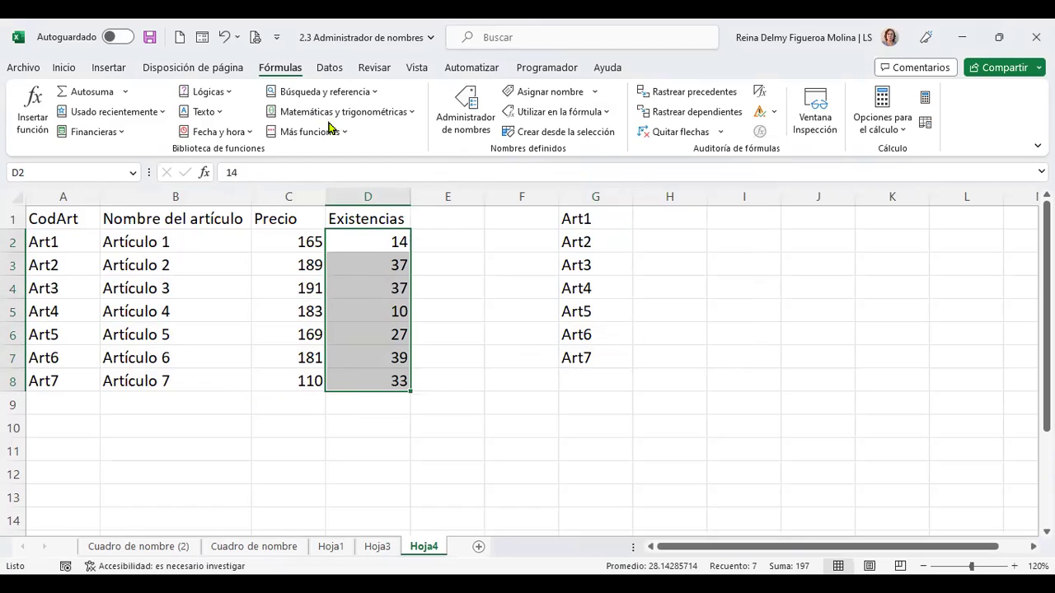
{"action": "left_click", "coordinate": [227, 241]}
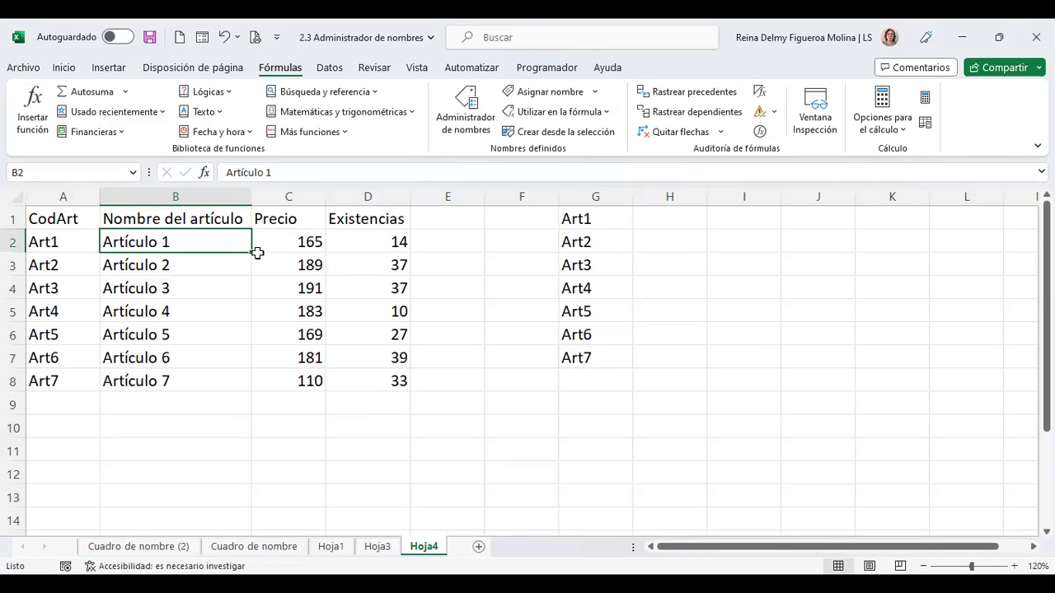
{"action": "left_click", "coordinate": [552, 93]}
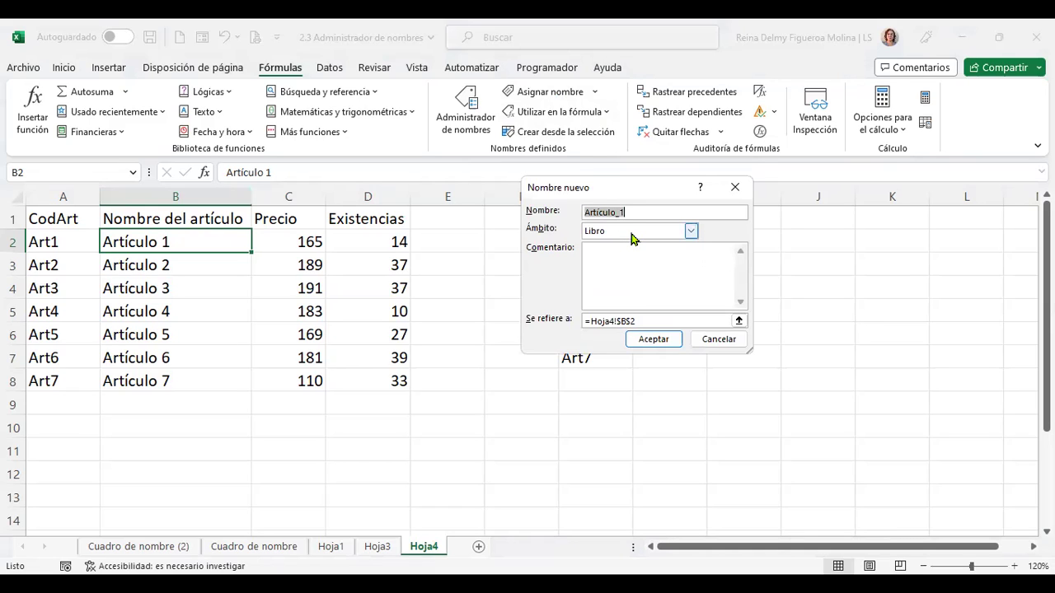
{"action": "left_click", "coordinate": [718, 339]}
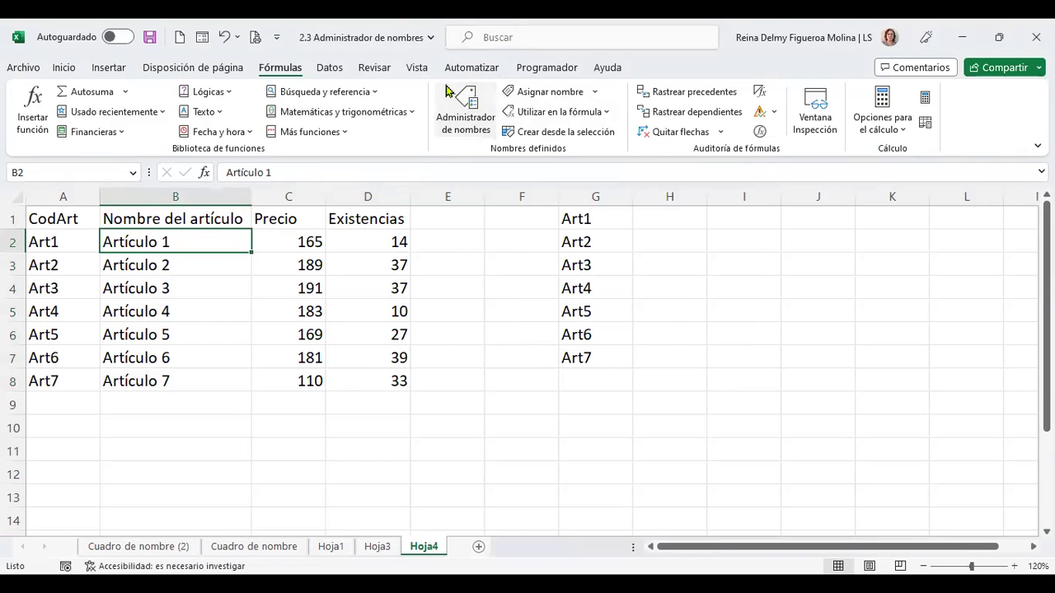
Review the references and scopes of the defined names in the Name Manager, widening the column that shows the references
{"action": "left_click", "coordinate": [446, 87]}
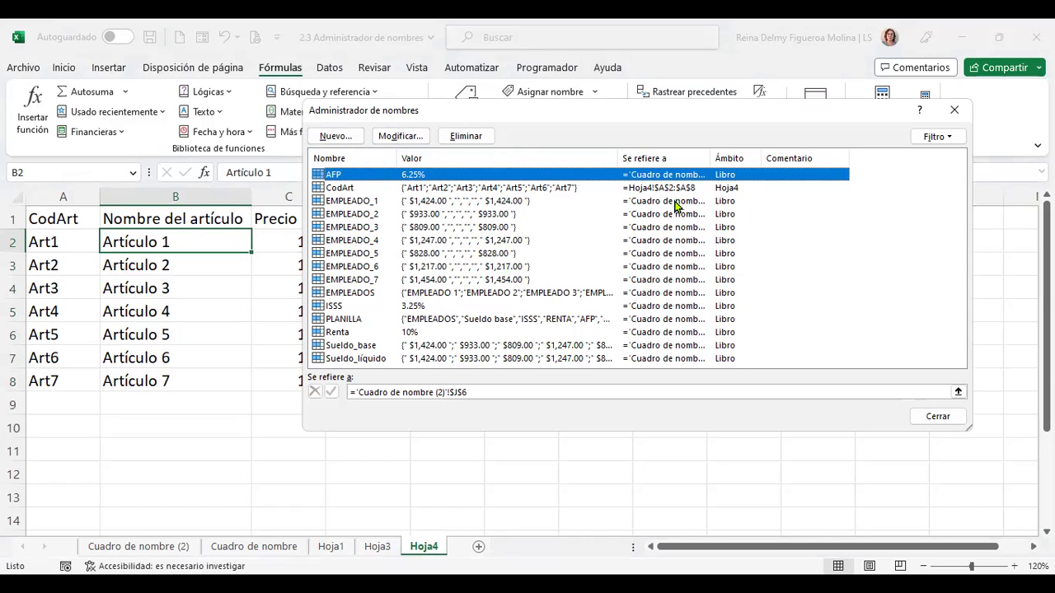
{"action": "left_click_drag", "start_coordinate": [711, 157], "coordinate": [849, 174]}
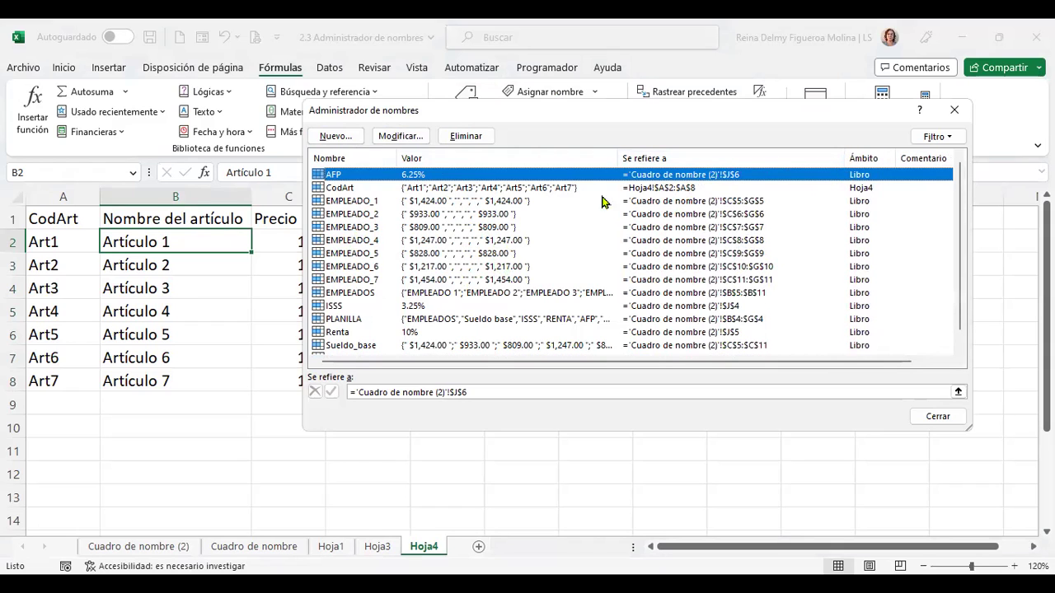
{"action": "left_click", "coordinate": [938, 417]}
Define the name NombreArt with workbook scope, referring to the article names in =Hoja4!$B$2:$B$8
{"action": "left_click_drag", "start_coordinate": [169, 218], "coordinate": [355, 380]}
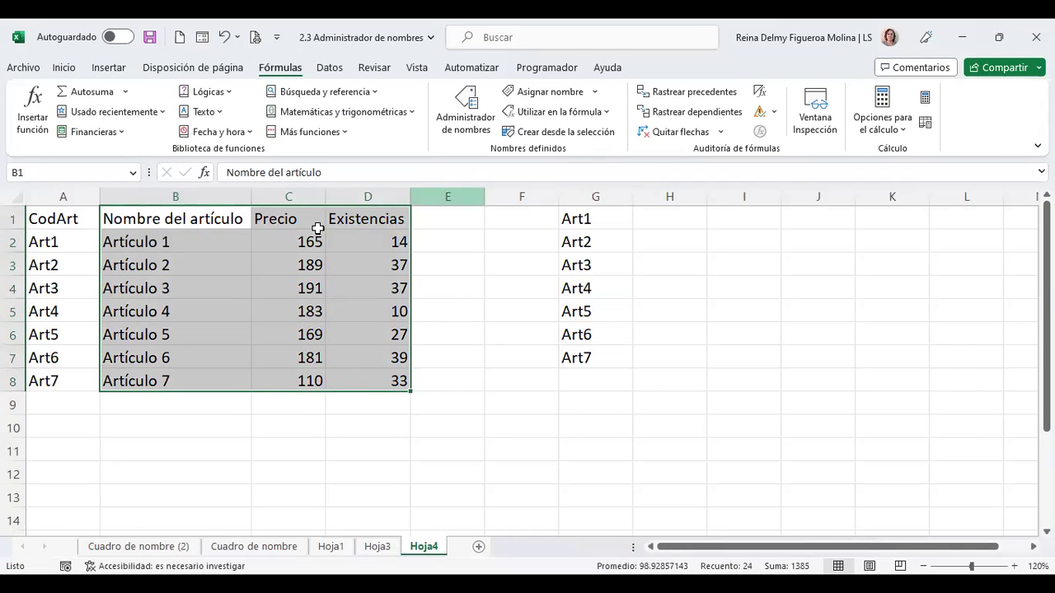
{"action": "left_click", "coordinate": [221, 219]}
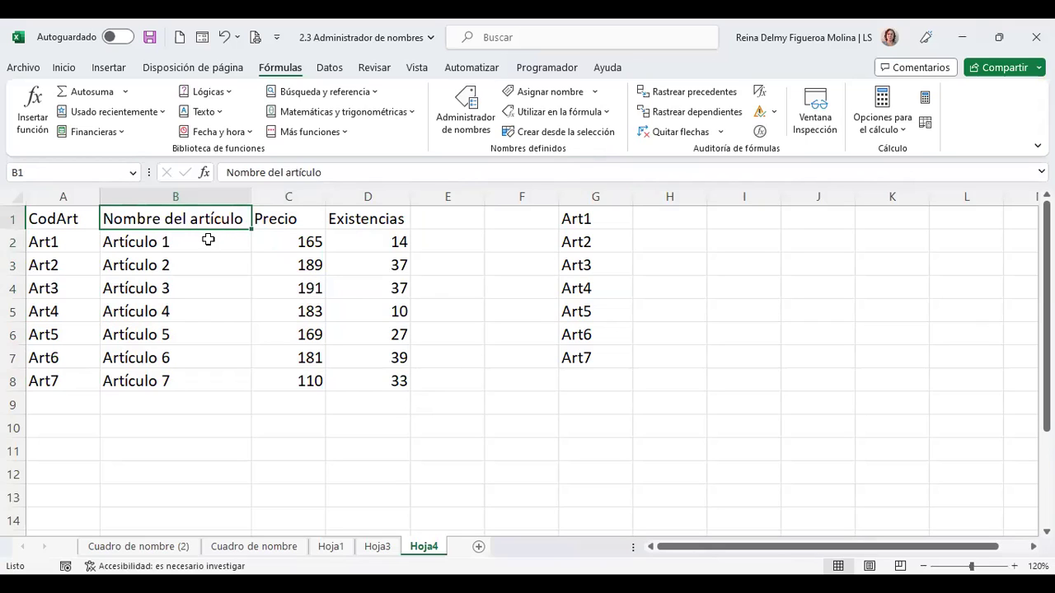
{"action": "left_click", "coordinate": [554, 92]}
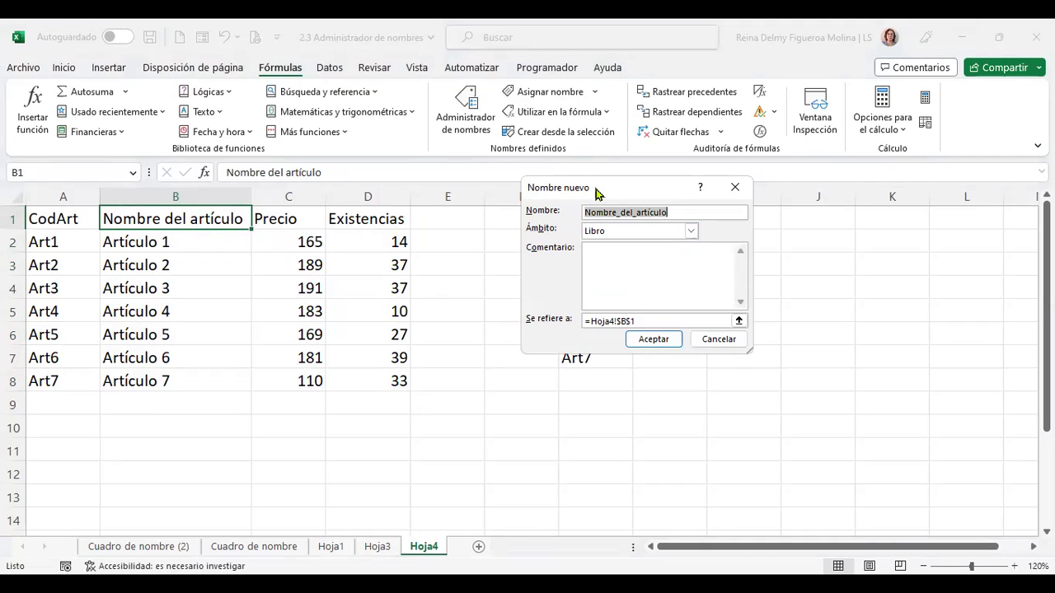
{"action": "left_click", "coordinate": [723, 340]}
{"action": "left_click", "coordinate": [677, 213]}
{"action": "type", "text": "NombreArt"}
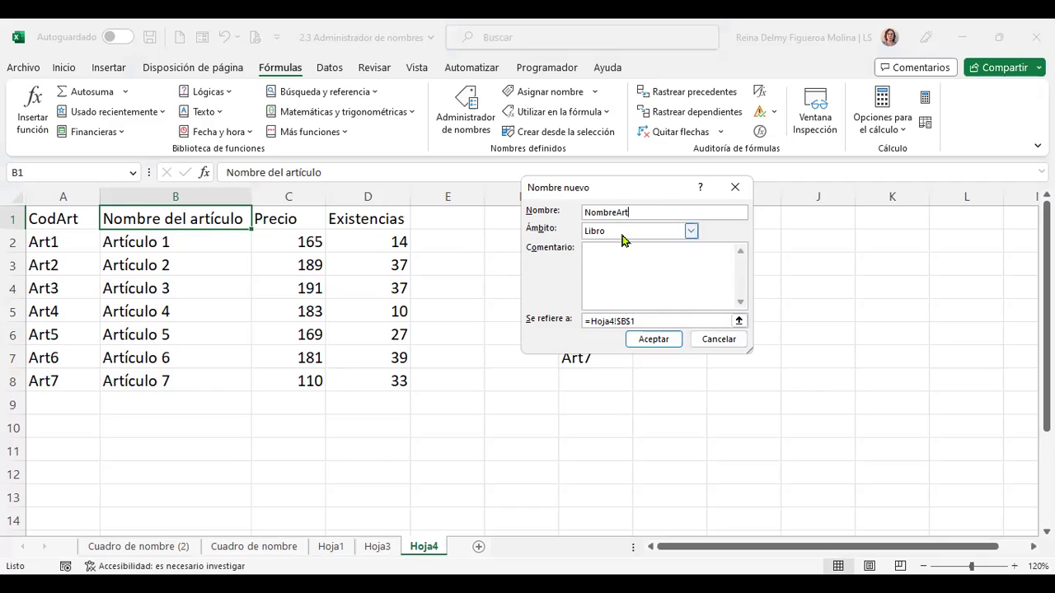
{"action": "left_click_drag", "start_coordinate": [649, 321], "coordinate": [582, 319]}
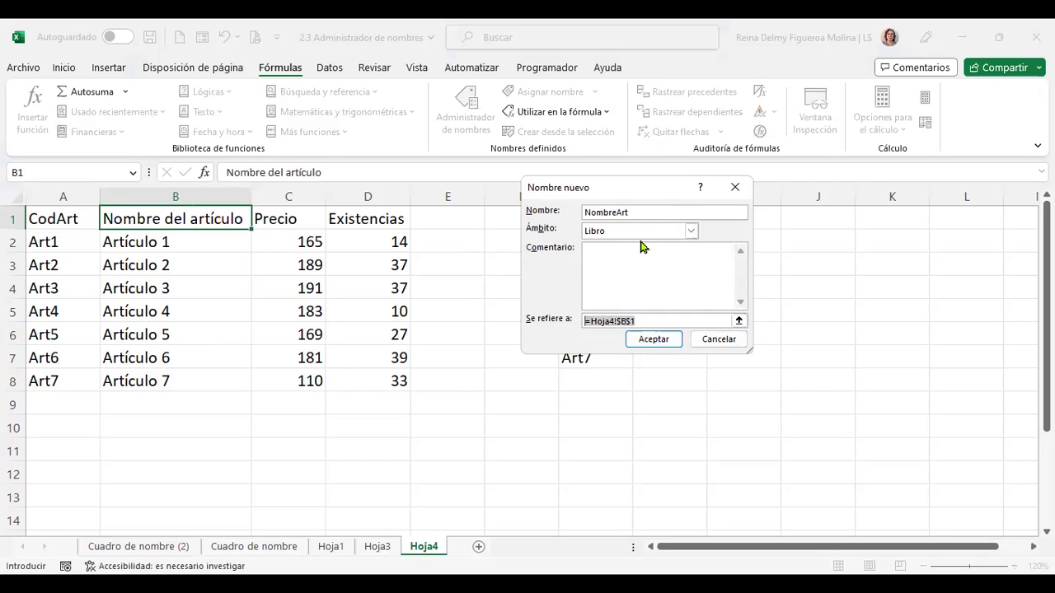
{"action": "key", "text": "Delete"}
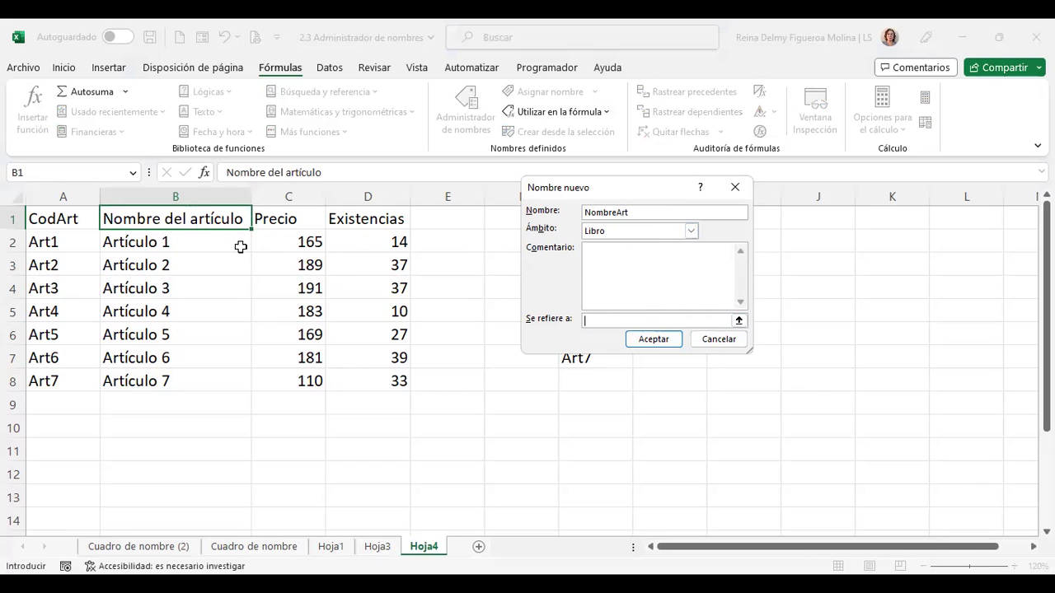
{"action": "left_click", "coordinate": [212, 241]}
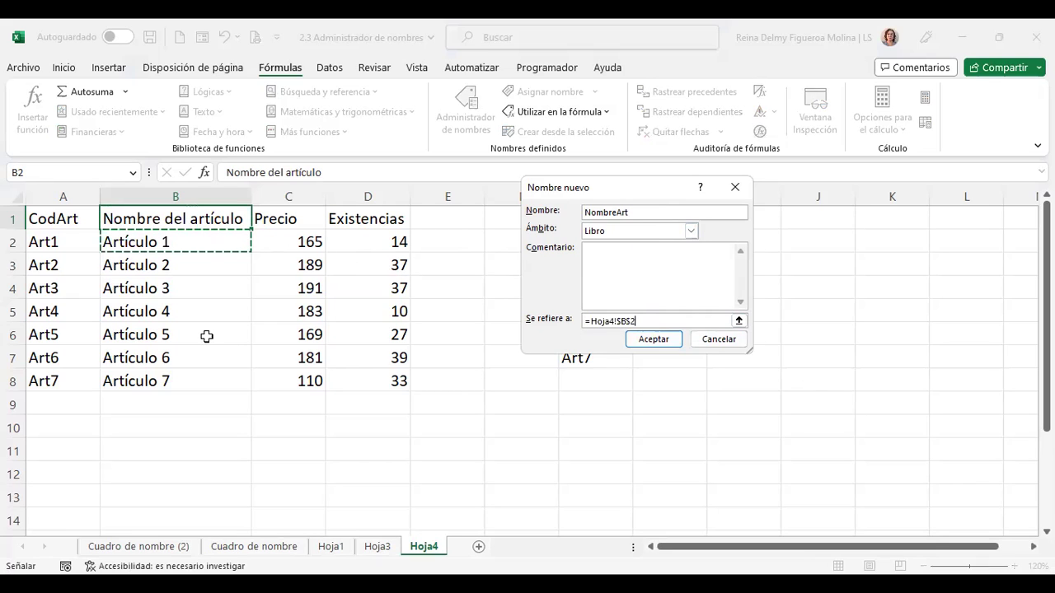
{"action": "key", "text": "ctrl+shift+Down"}
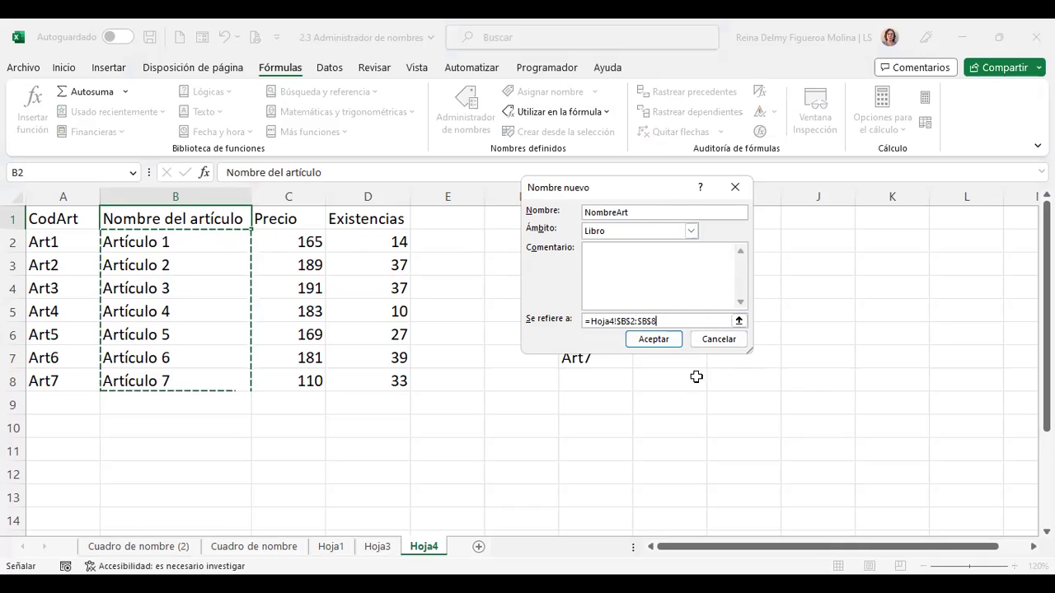
{"action": "left_click", "coordinate": [666, 334]}
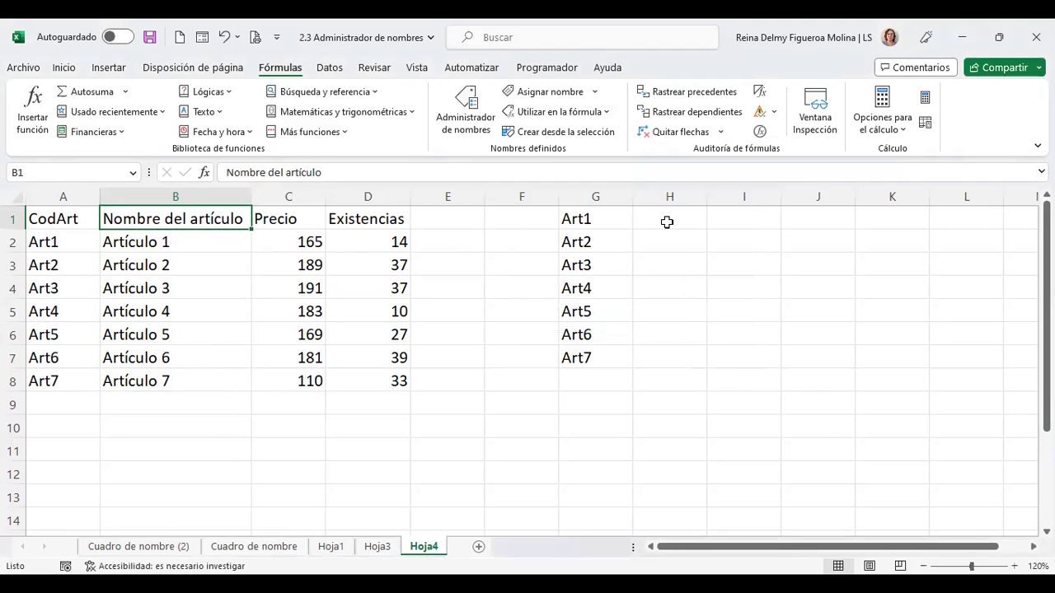
Enter the heading Artículos in cell H1 of Hoja4 and the formula +NombreArt in cell H2
{"action": "left_click", "coordinate": [667, 222]}
{"action": "type", "text": "Art"}
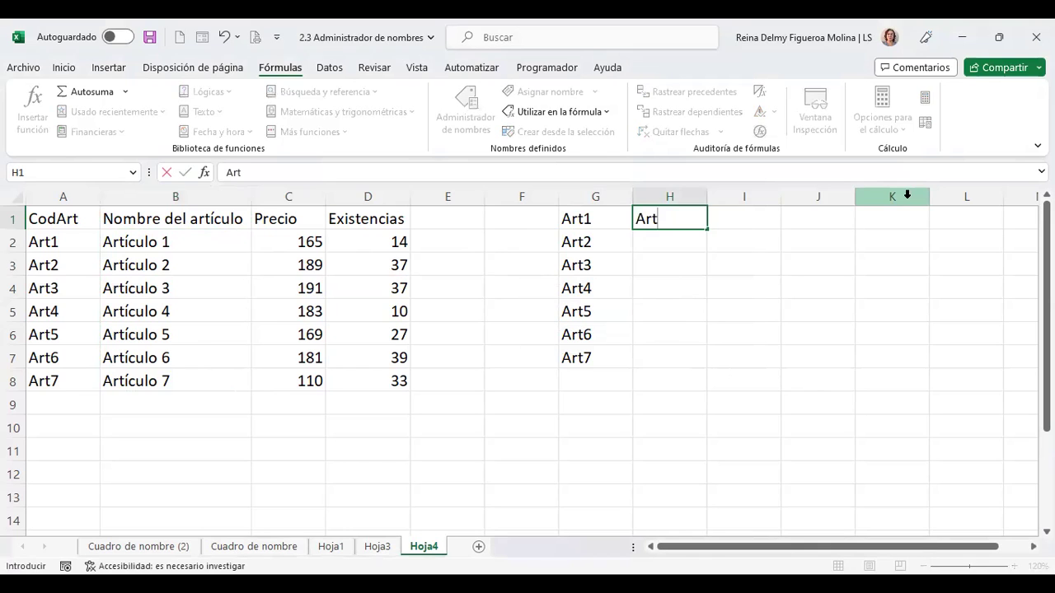
{"action": "type", "text": "ículos"}
{"action": "key", "text": "Return"}
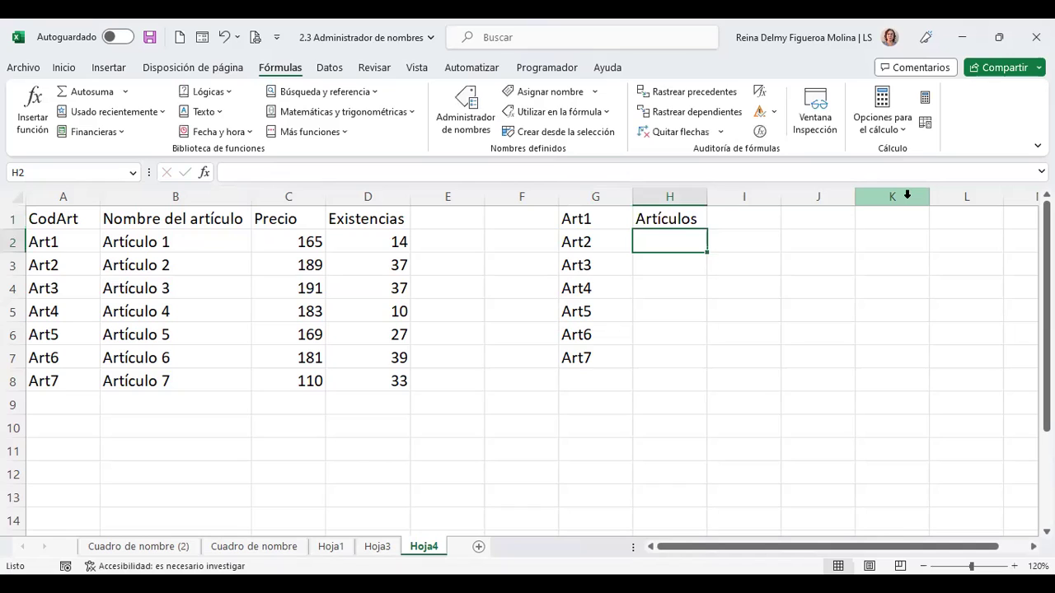
{"action": "type", "text": "+"}
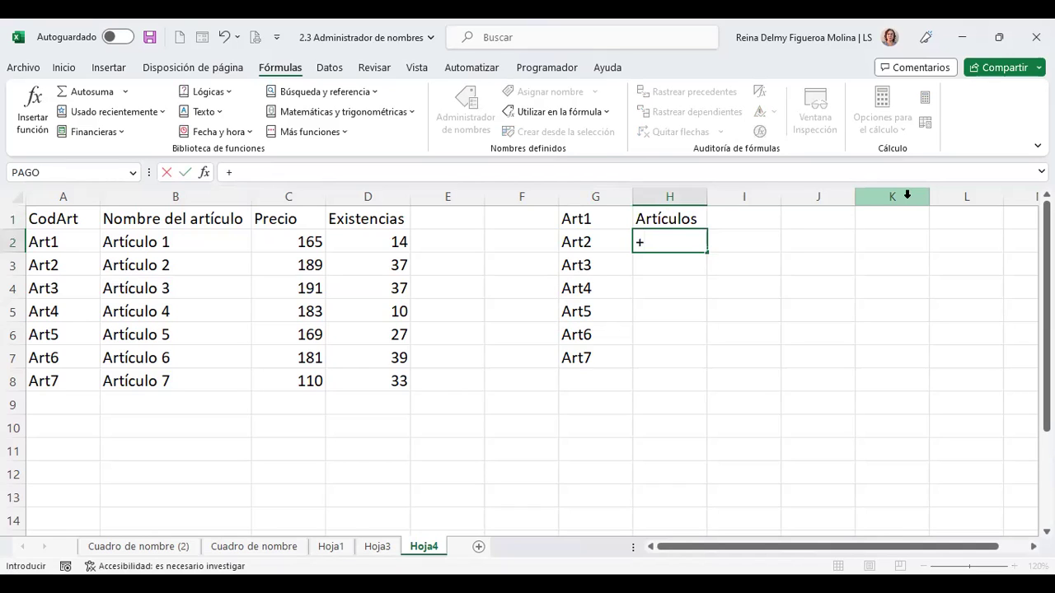
{"action": "type", "text": "nom"}
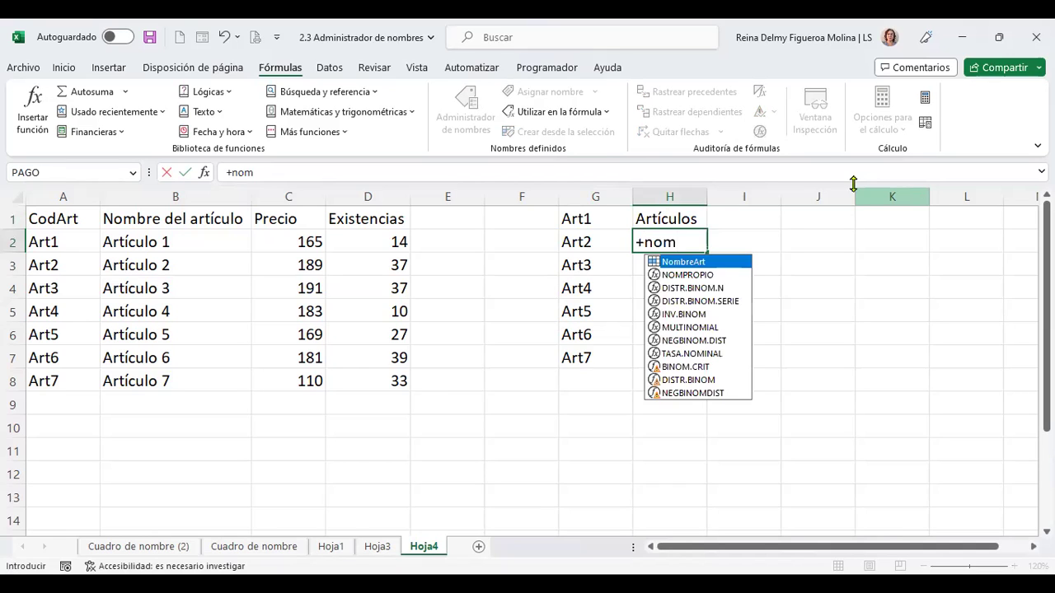
{"action": "double_click", "coordinate": [719, 264]}
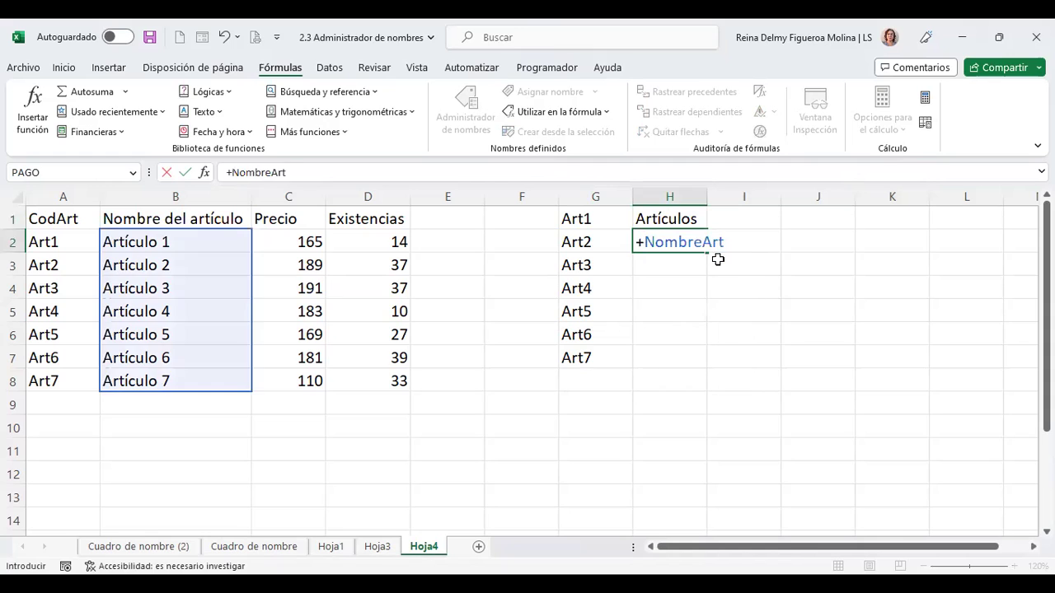
{"action": "key", "text": "Return"}
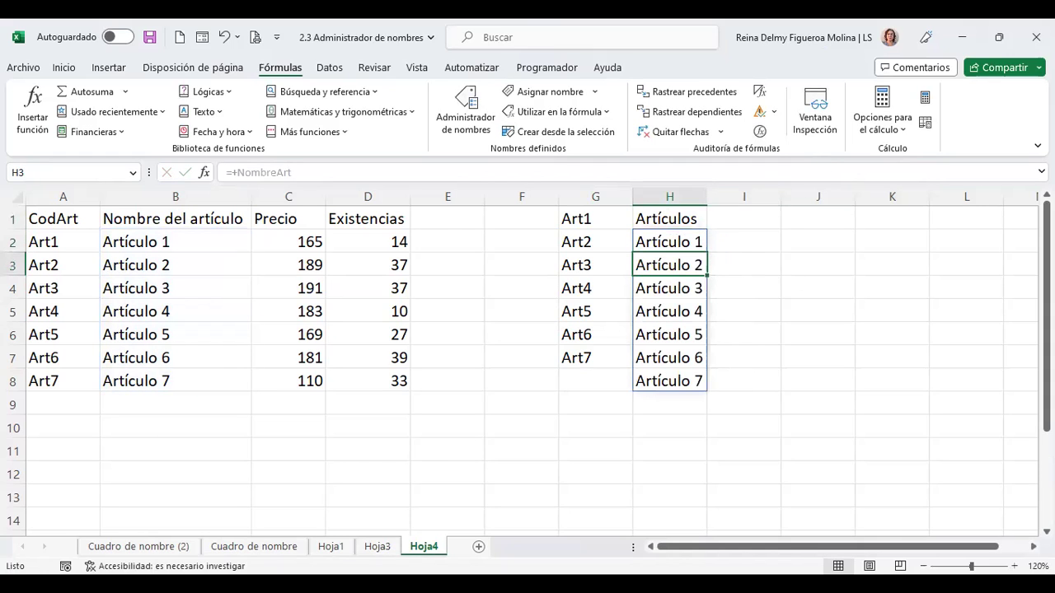
Enter the formula +NombreArt in cell H1 of Hoja3
{"action": "left_click", "coordinate": [377, 546]}
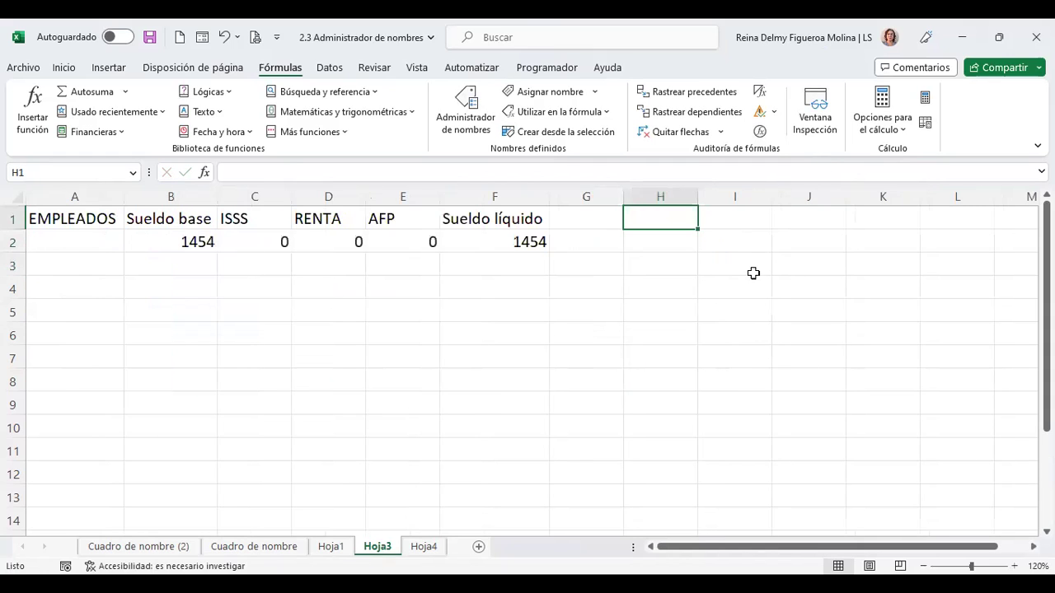
{"action": "type", "text": "+"}
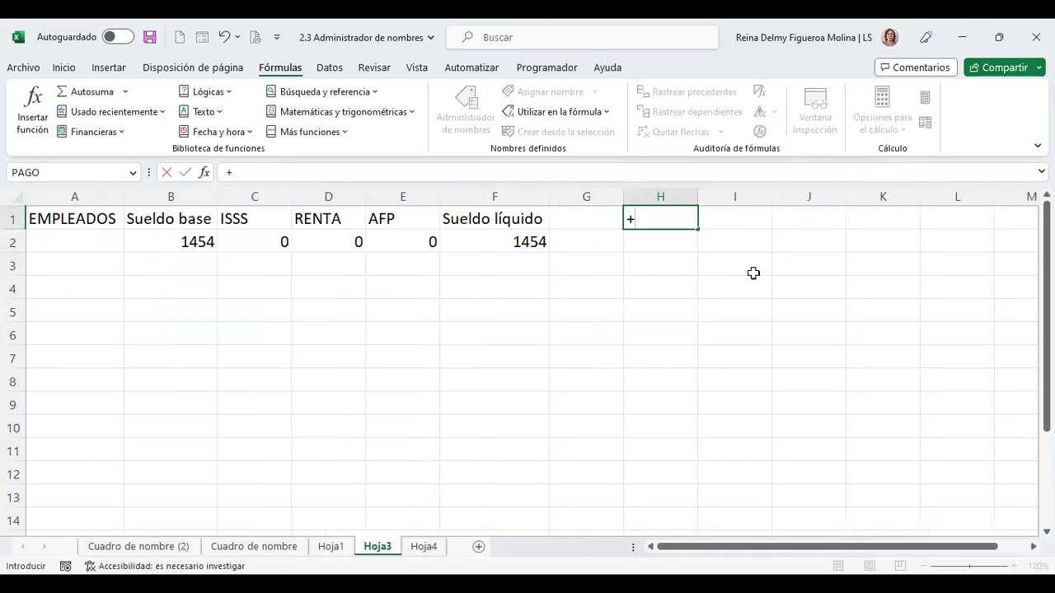
{"action": "type", "text": "nom"}
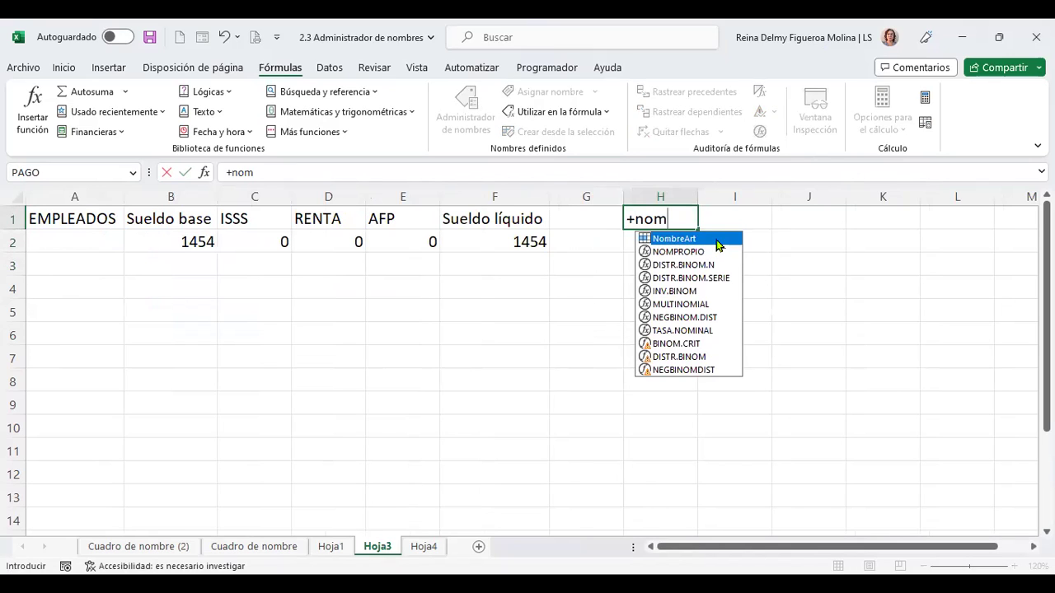
{"action": "key", "text": "Tab"}
{"action": "key", "text": "Return"}
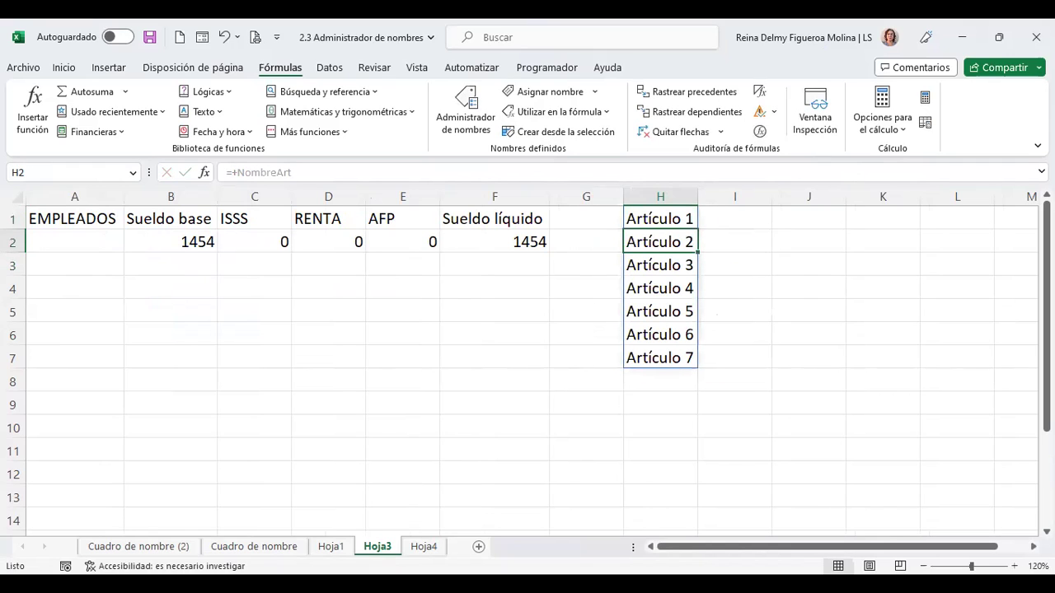
Examine the formula for the Sueldo base total in cell C12 of the sheet Cuadro de nombre
{"action": "left_click", "coordinate": [250, 548]}
{"action": "left_click", "coordinate": [334, 326]}
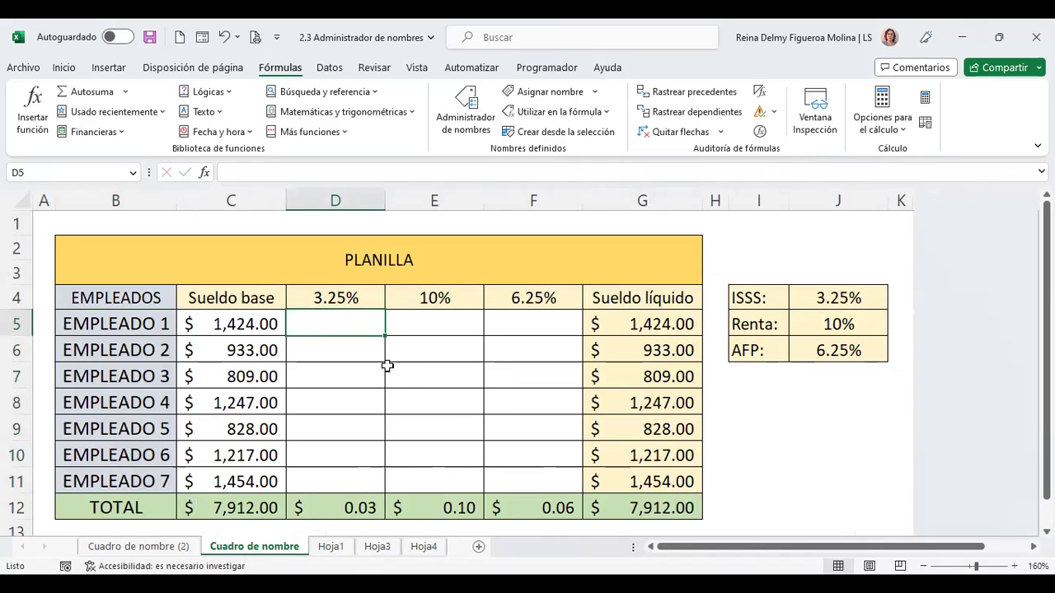
{"action": "left_click", "coordinate": [252, 504]}
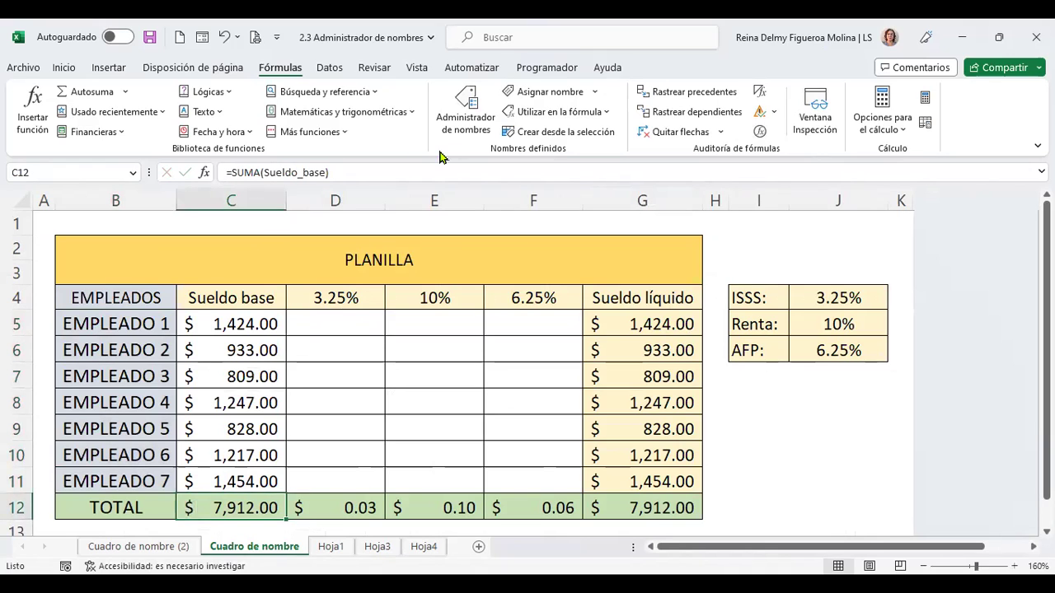
Examine the values and references of the names ISSS, Renta, Sueldo_base and AFP in the Name Manager, and close it
{"action": "left_click", "coordinate": [475, 120]}
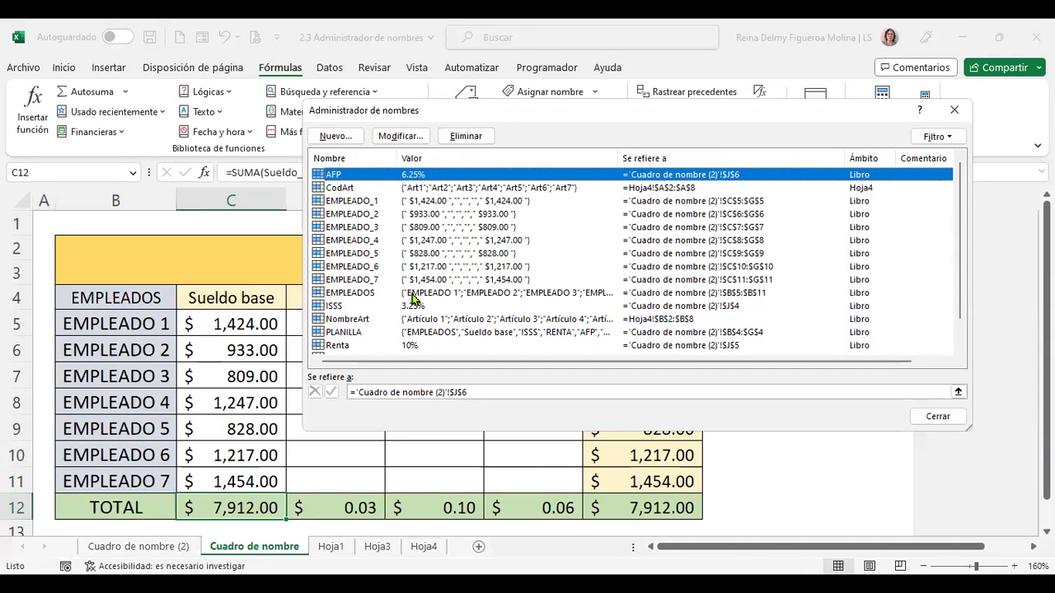
{"action": "scroll", "coordinate": [412, 299], "scroll_direction": "down", "scroll_amount": 1}
{"action": "left_click", "coordinate": [333, 280]}
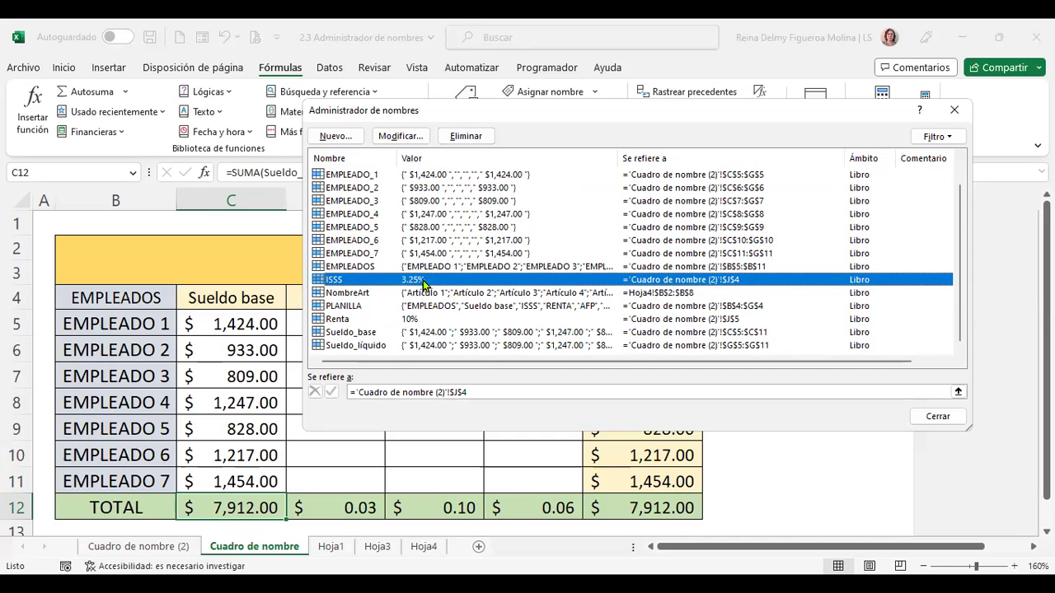
{"action": "left_click", "coordinate": [415, 321]}
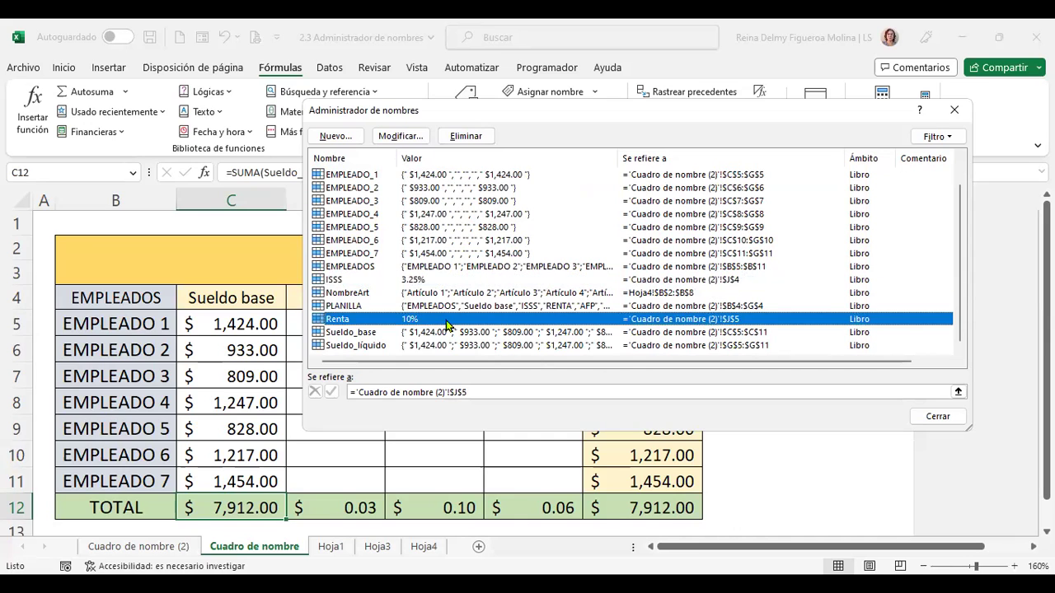
{"action": "left_click", "coordinate": [371, 335]}
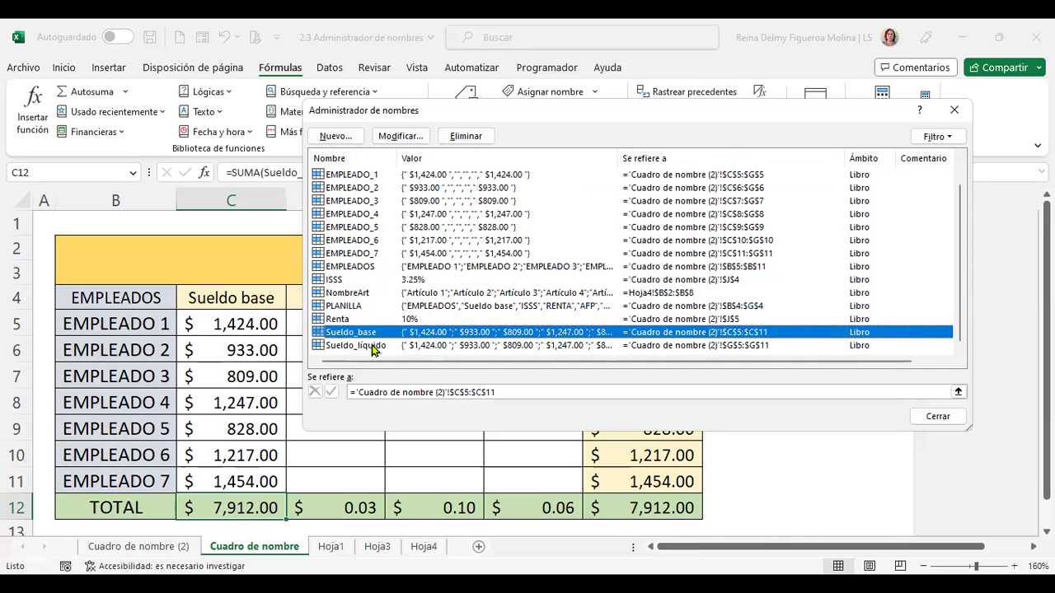
{"action": "scroll", "coordinate": [422, 291], "scroll_direction": "up", "scroll_amount": 1}
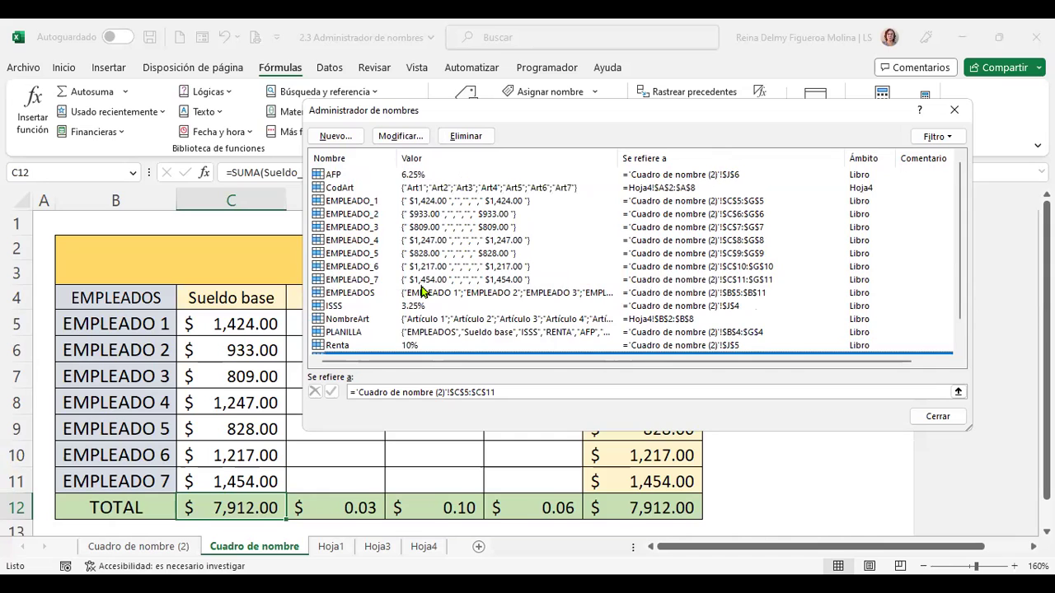
{"action": "scroll", "coordinate": [422, 291], "scroll_direction": "down", "scroll_amount": 1}
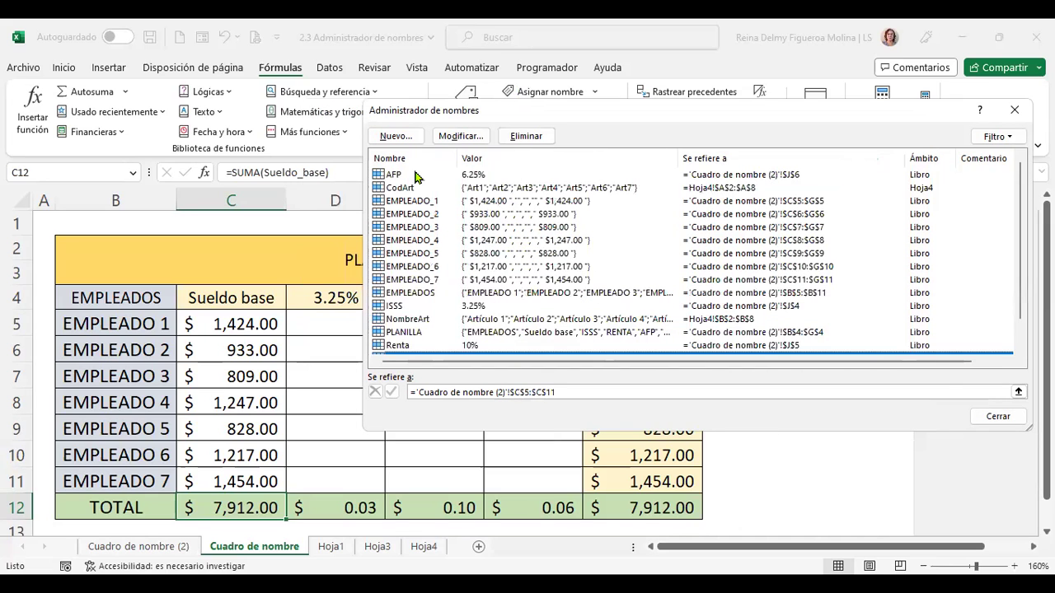
{"action": "left_click", "coordinate": [452, 176]}
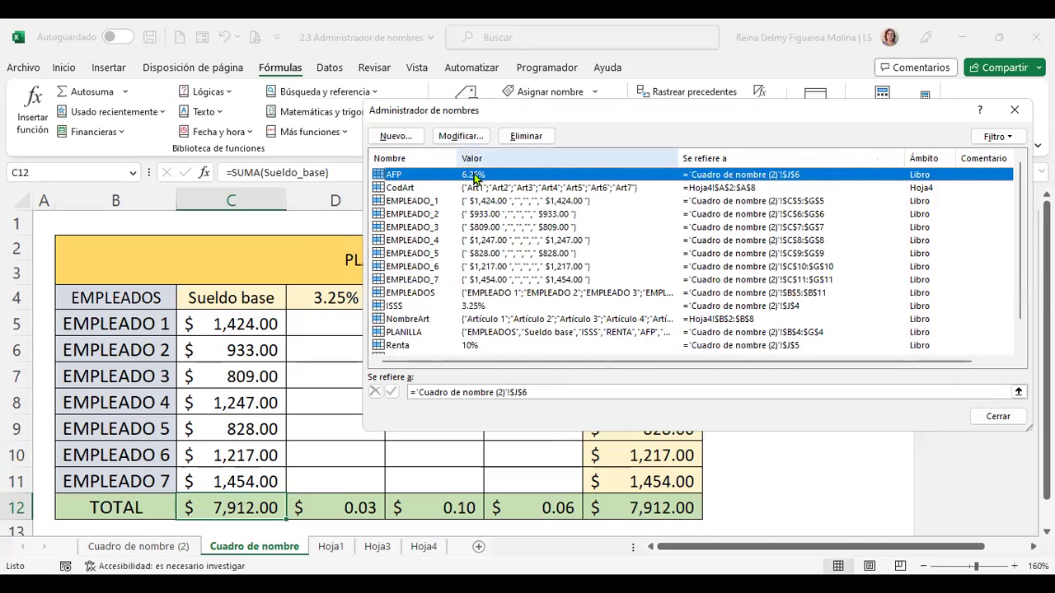
{"action": "left_click", "coordinate": [998, 417]}
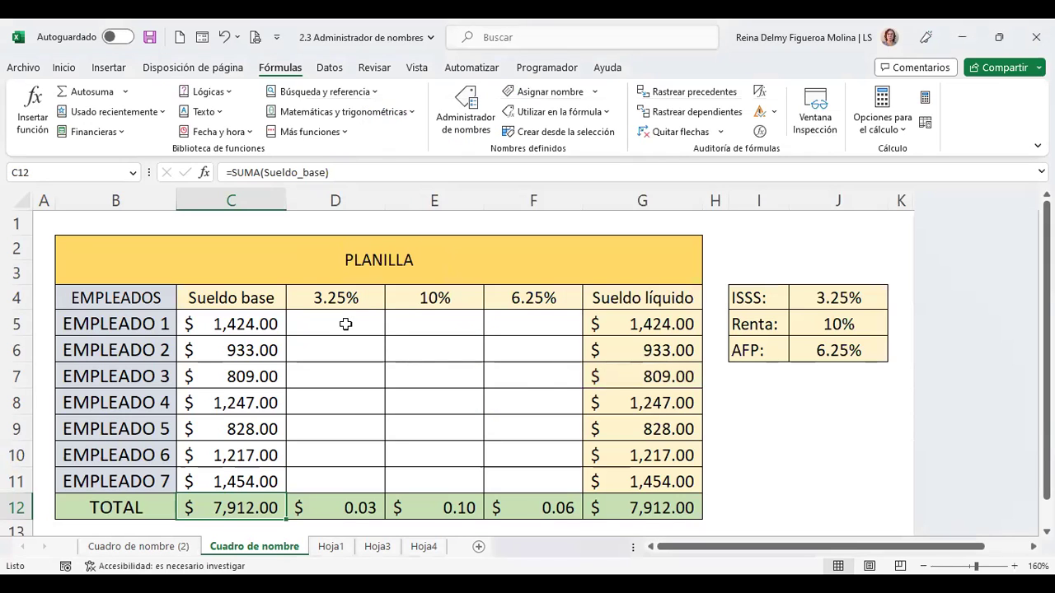
Calculate the 3.25% deduction for every employee with the formula +C5*ISSS in D5, filled down to D11
{"action": "left_click", "coordinate": [338, 323]}
{"action": "left_click", "coordinate": [258, 326]}
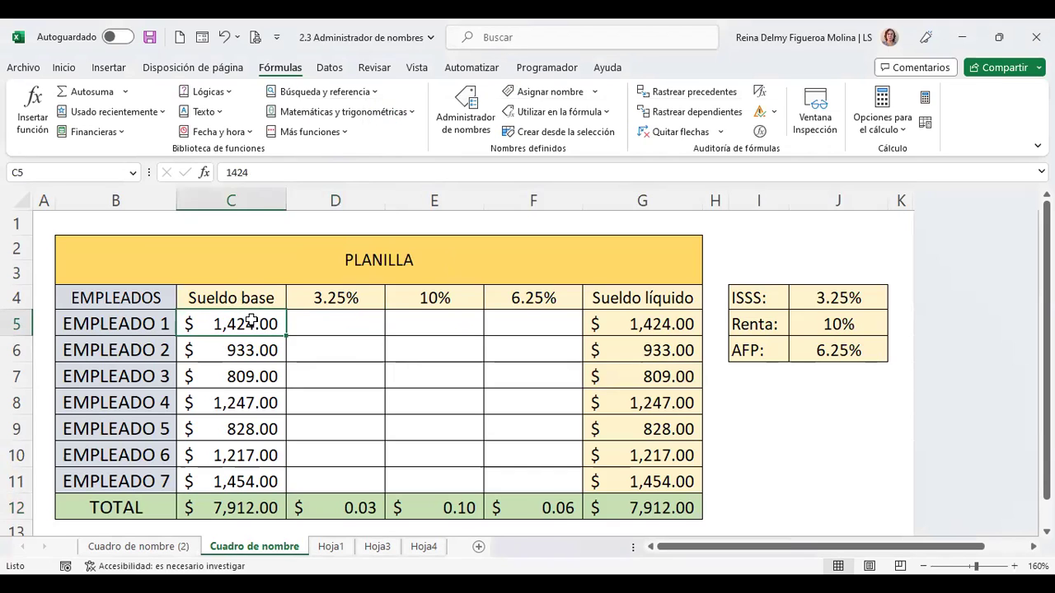
{"action": "left_click", "coordinate": [352, 322]}
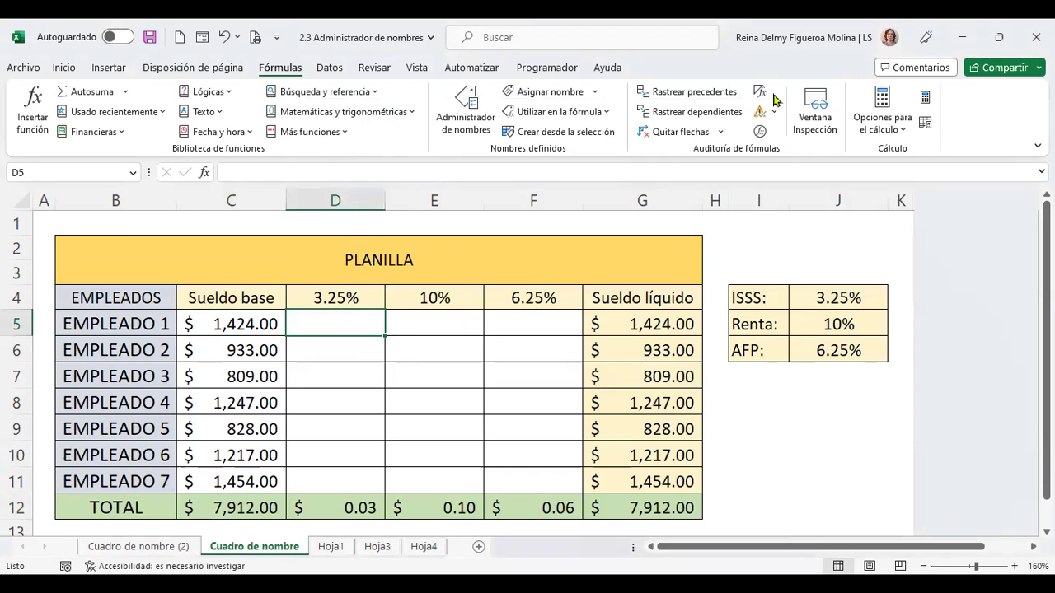
{"action": "type", "text": "+"}
{"action": "key", "text": "Left"}
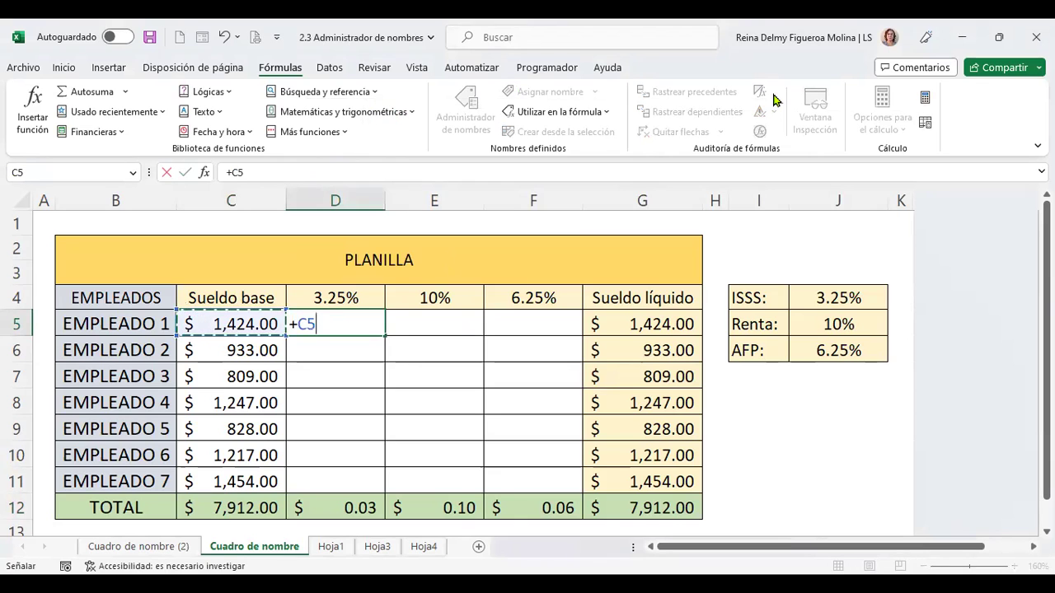
{"action": "type", "text": "*"}
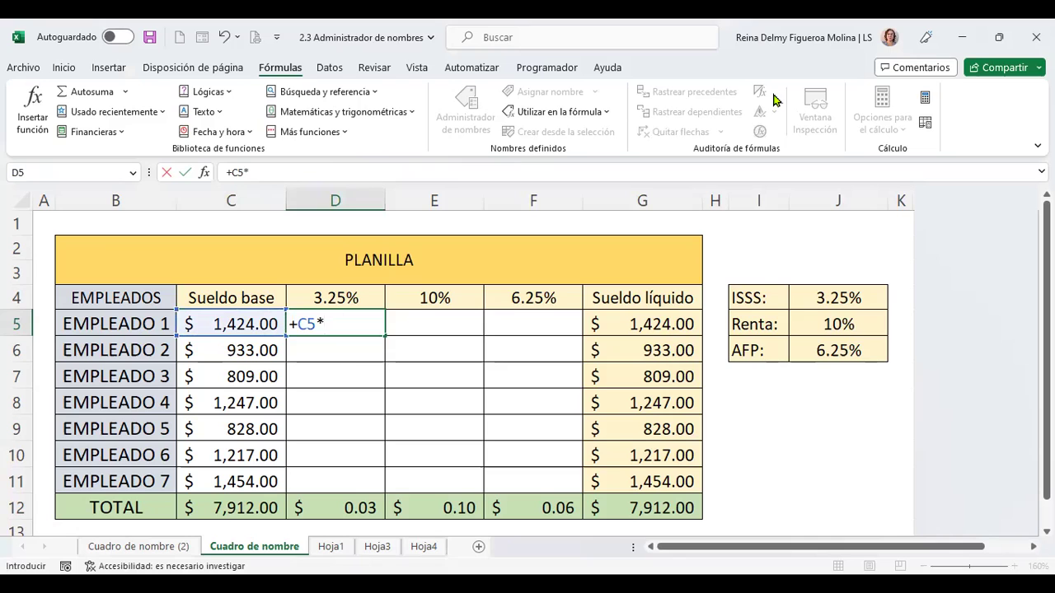
{"action": "type", "text": "iss"}
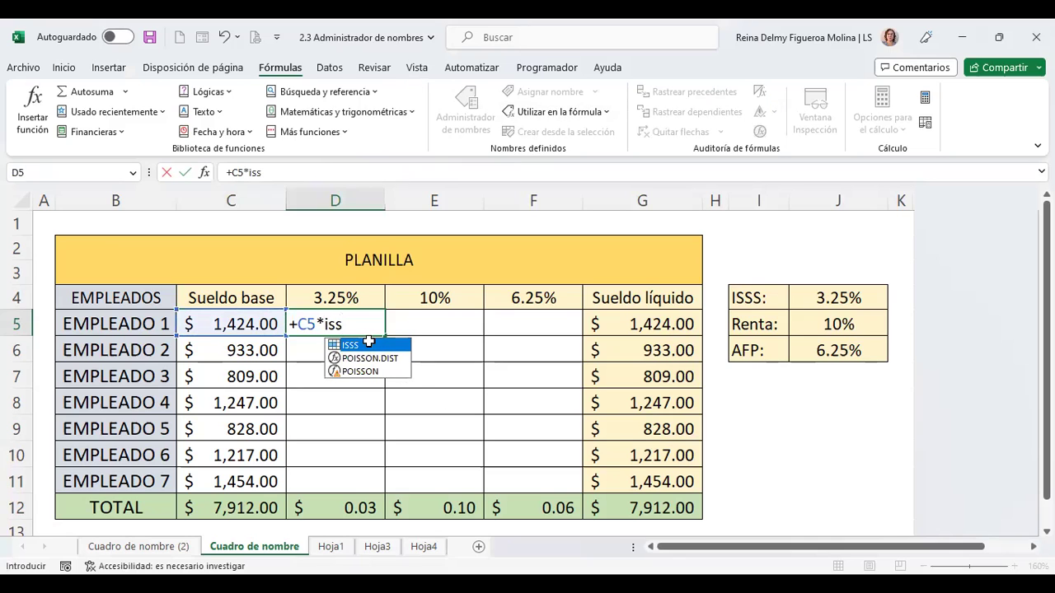
{"action": "key", "text": "Tab"}
{"action": "key", "text": "Return"}
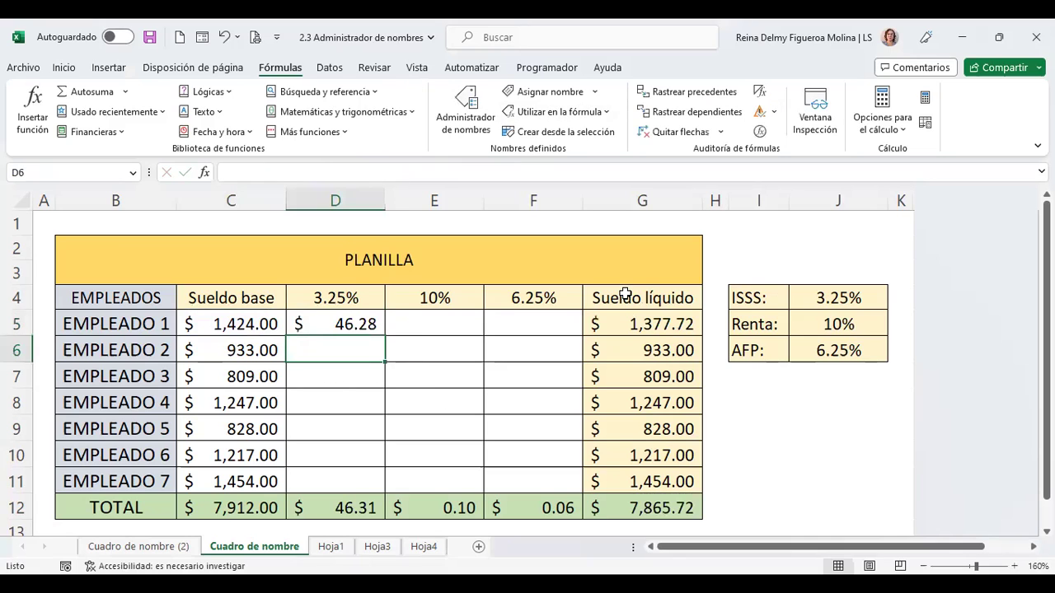
{"action": "left_click", "coordinate": [367, 324]}
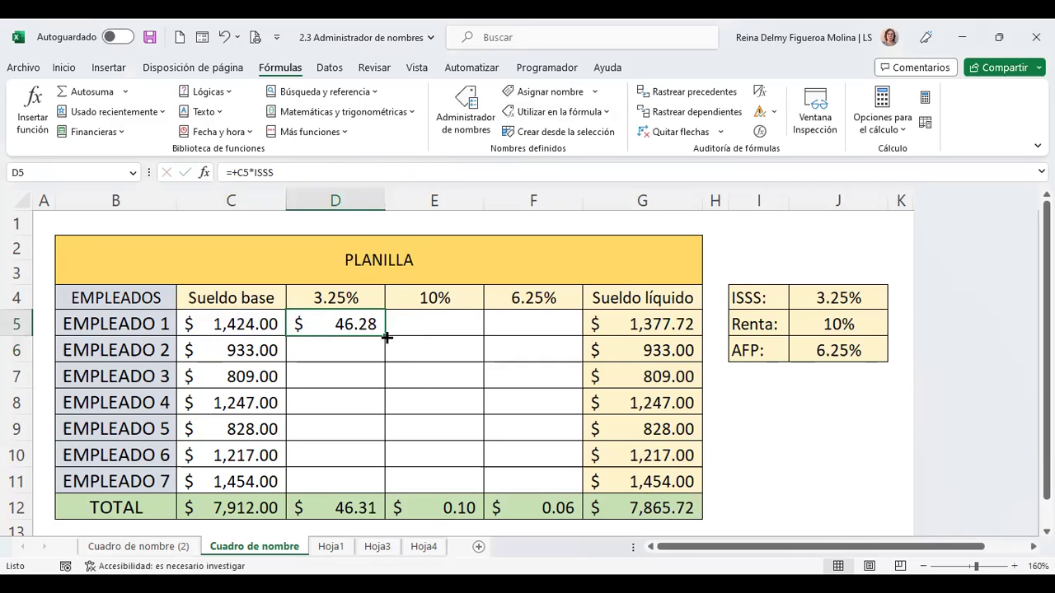
{"action": "left_click_drag", "start_coordinate": [385, 337], "coordinate": [384, 492]}
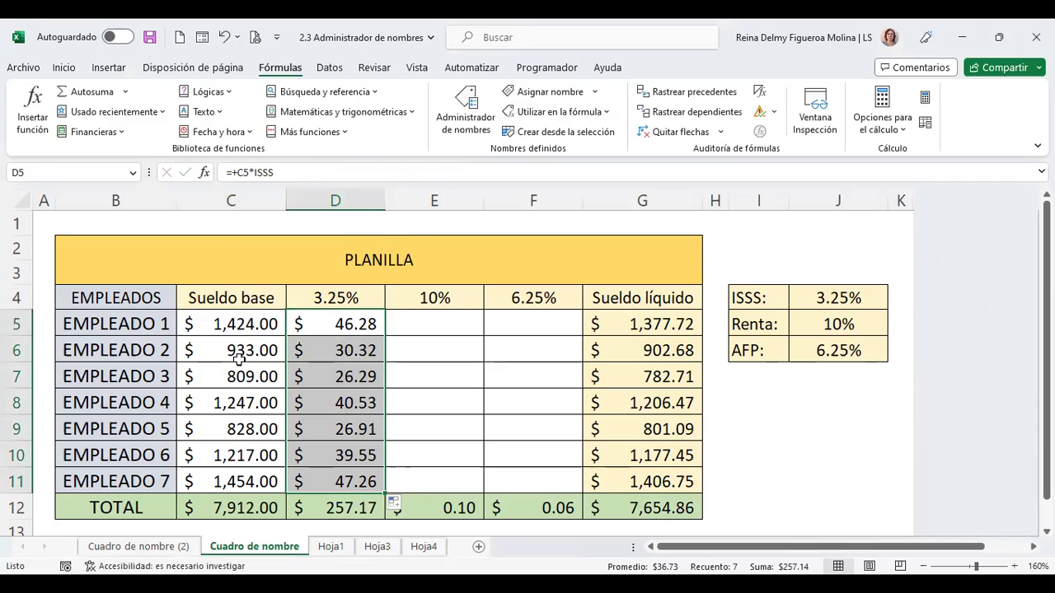
Calculate the 10% deduction for every employee with the formula +C5*Renta in E5, filled down to E11
{"action": "left_click", "coordinate": [435, 325]}
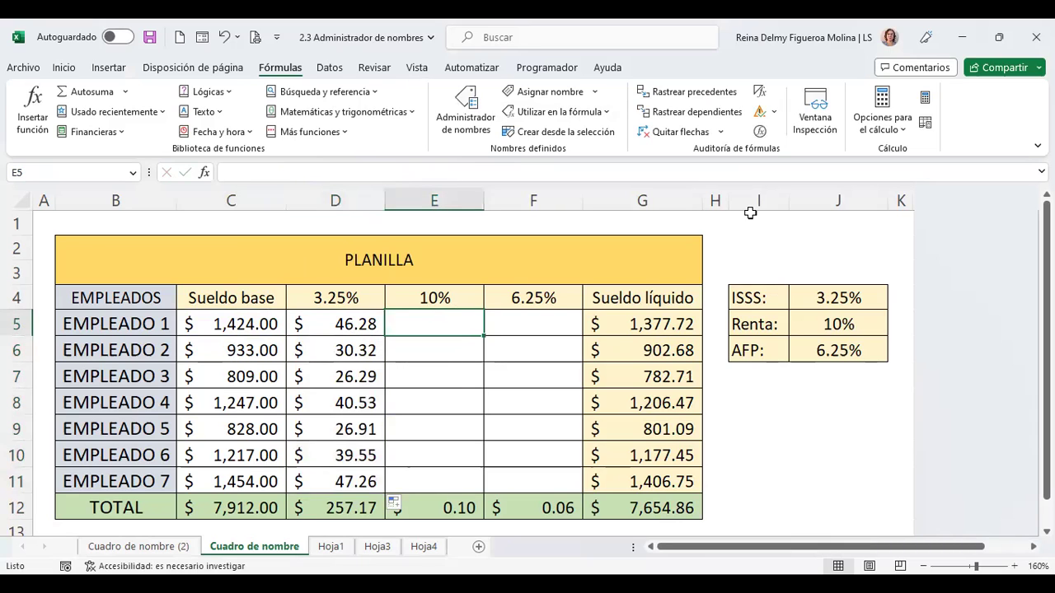
{"action": "left_click", "coordinate": [239, 325]}
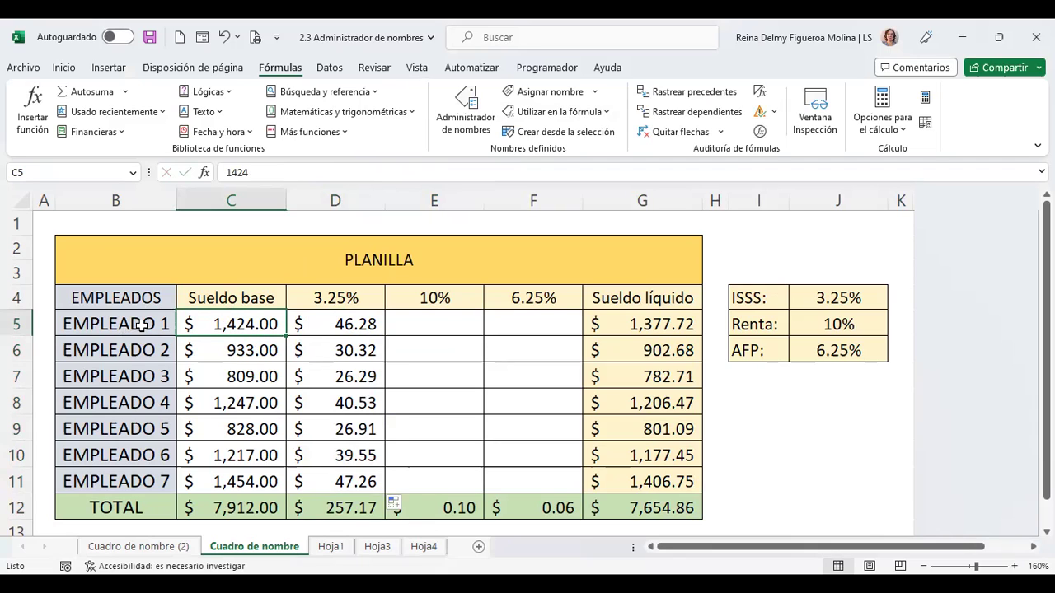
{"action": "left_click", "coordinate": [450, 324]}
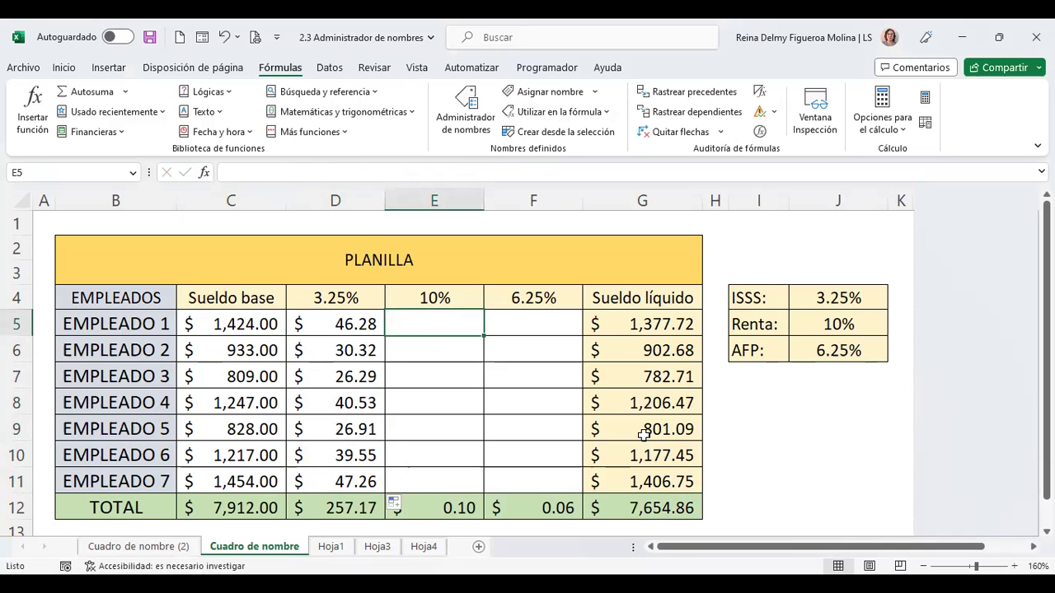
{"action": "type", "text": "+"}
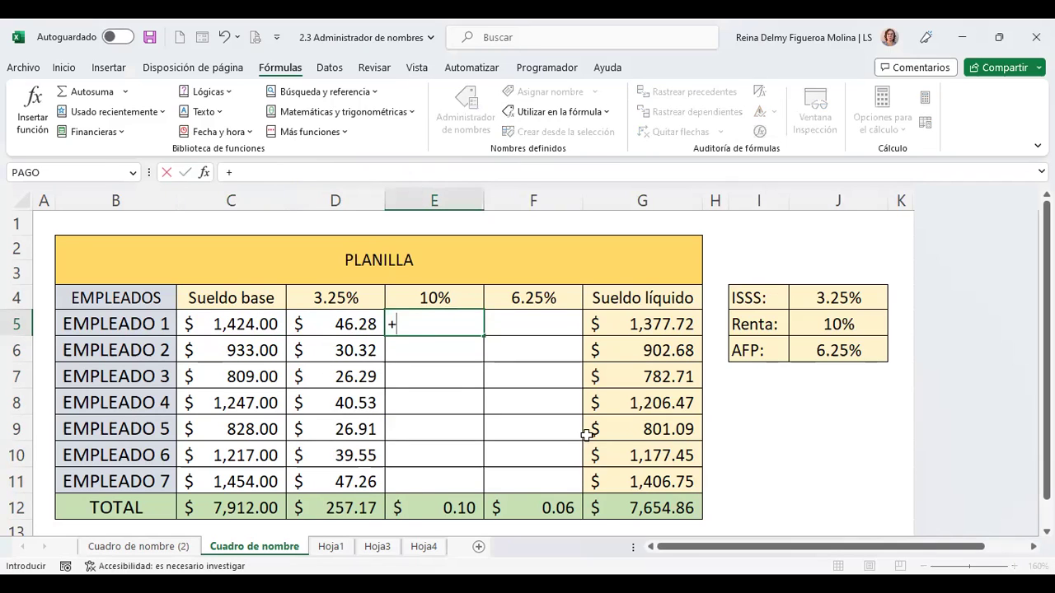
{"action": "left_click", "coordinate": [236, 322]}
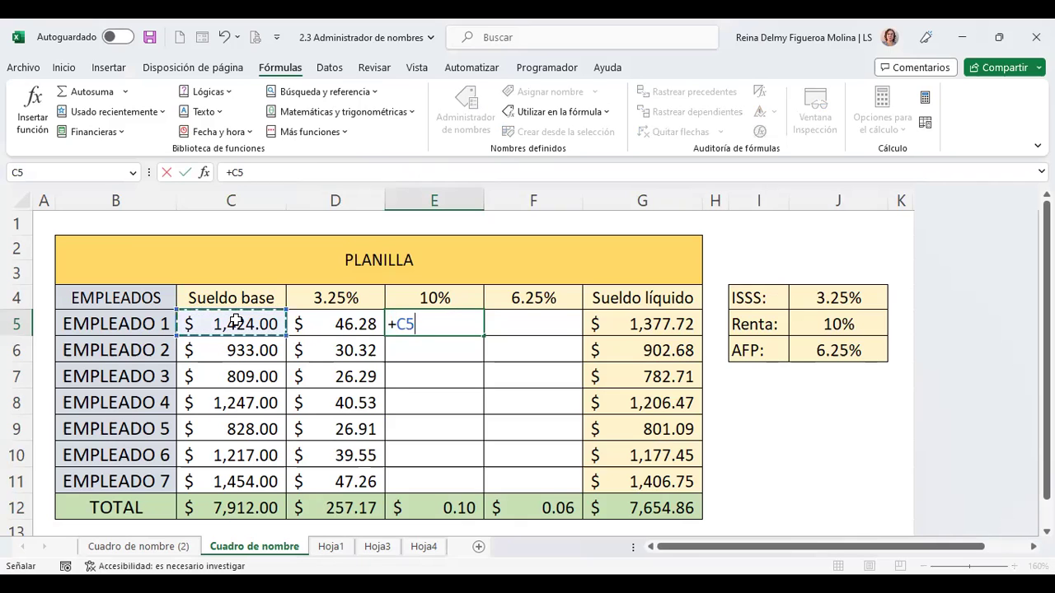
{"action": "type", "text": "*"}
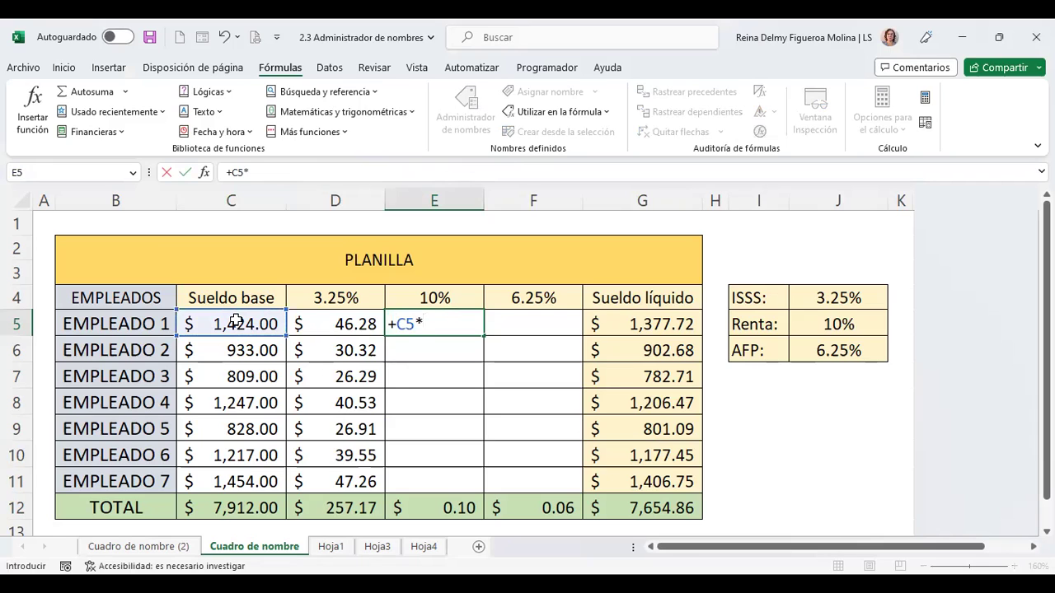
{"action": "type", "text": "renta"}
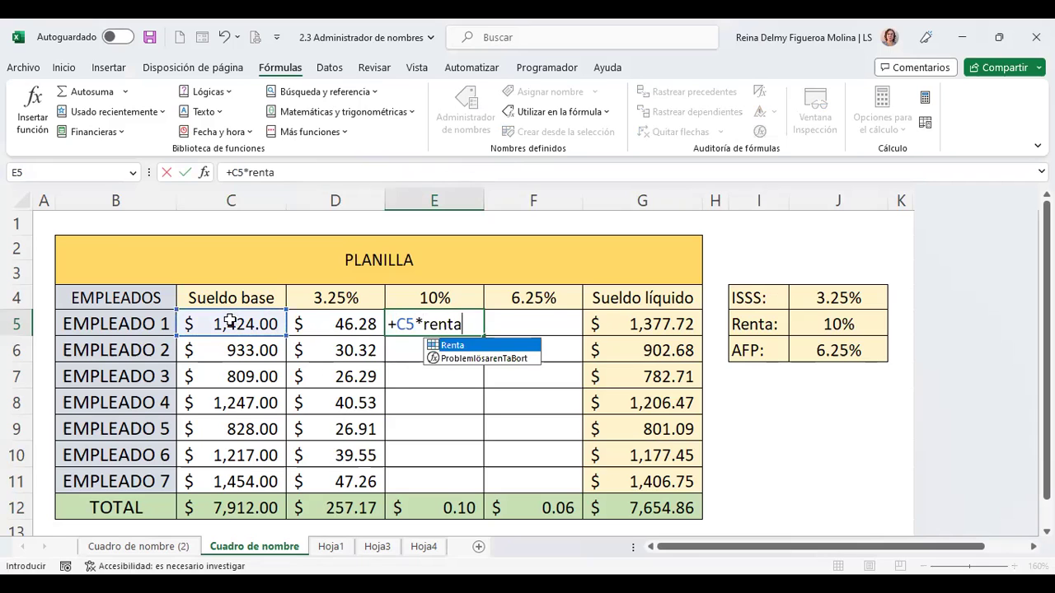
{"action": "double_click", "coordinate": [462, 353]}
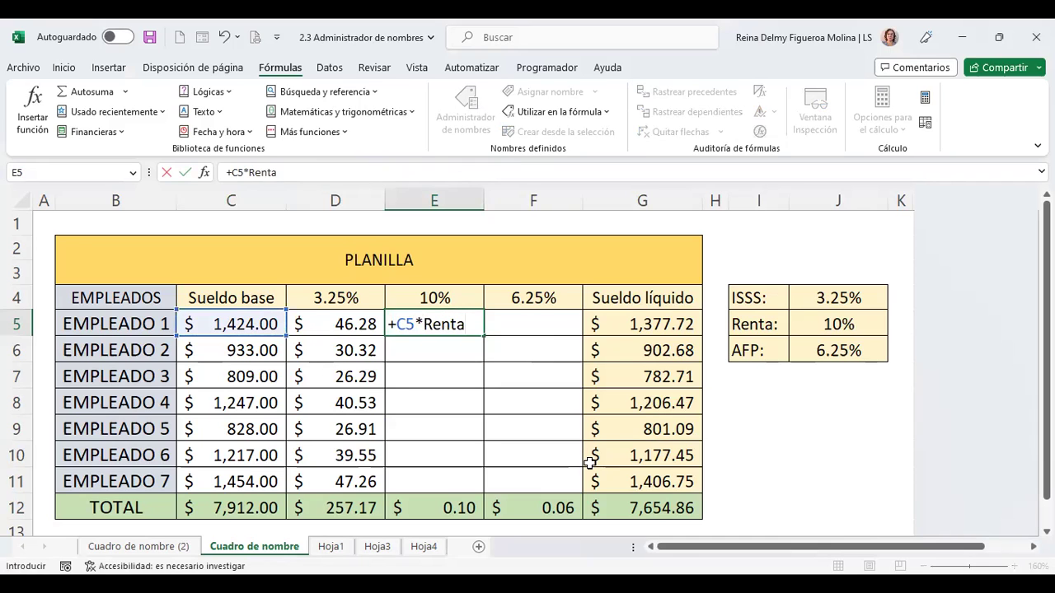
{"action": "key", "text": "Return"}
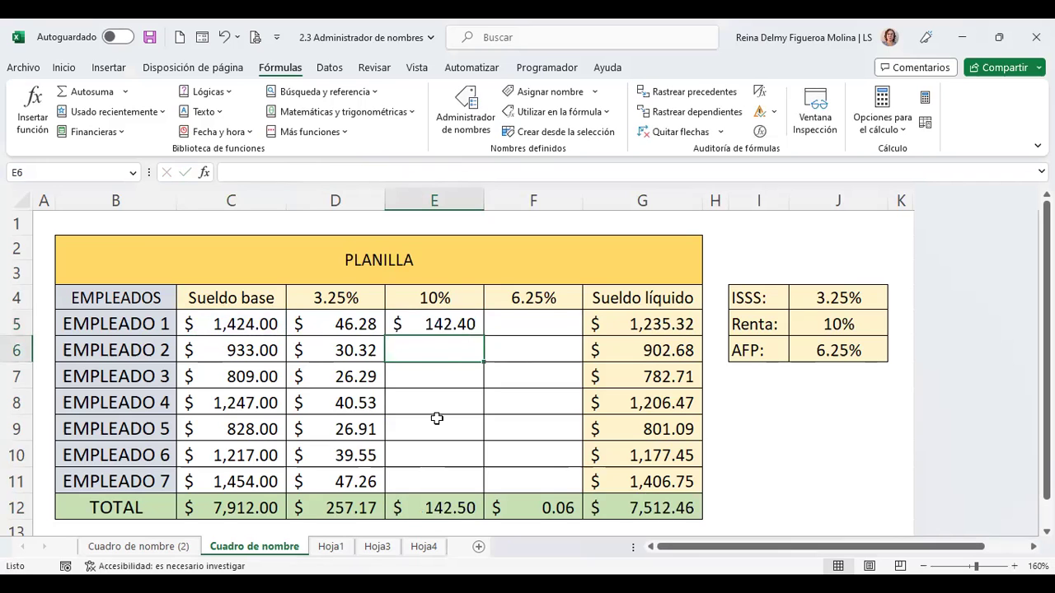
{"action": "left_click", "coordinate": [452, 327]}
{"action": "left_click_drag", "start_coordinate": [483, 334], "coordinate": [481, 491]}
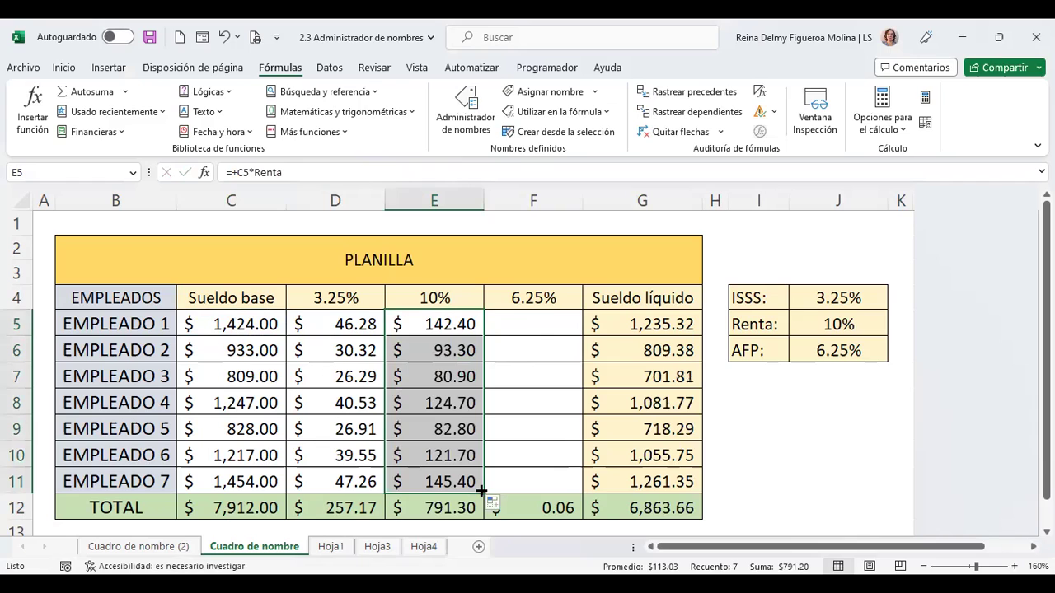
Calculate the 6.25% deduction for every employee with the formula +C5*AFP in F5, filled down to F11
{"action": "left_click", "coordinate": [544, 320]}
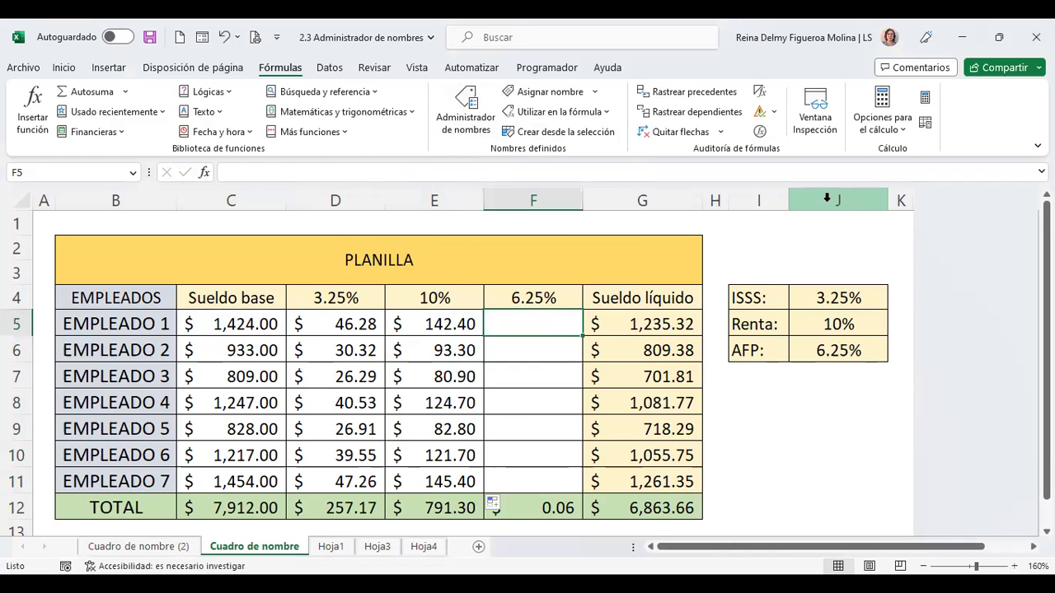
{"action": "type", "text": "+"}
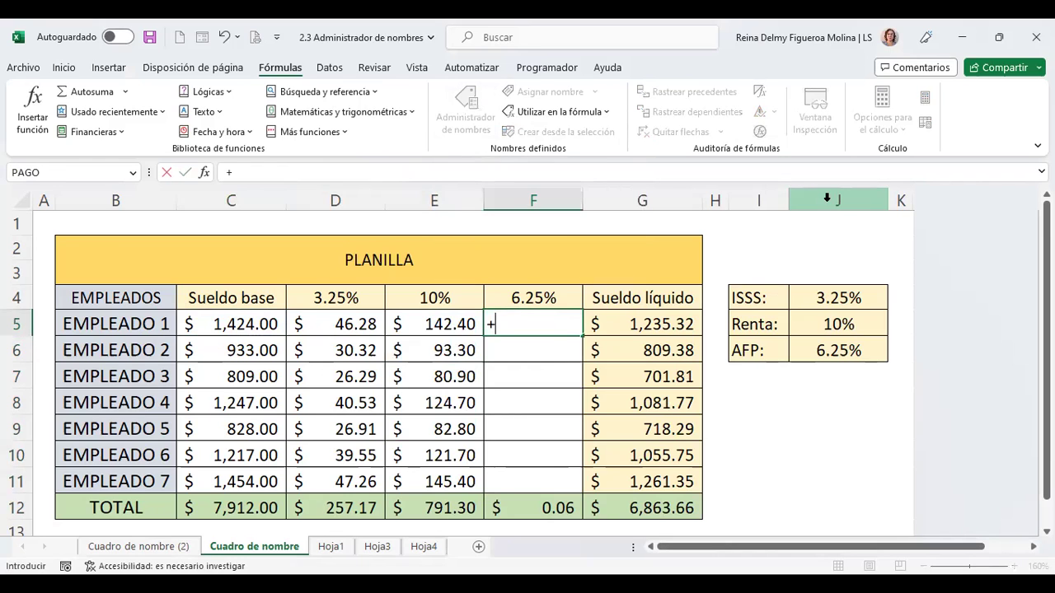
{"action": "left_click", "coordinate": [249, 327]}
{"action": "type", "text": "*"}
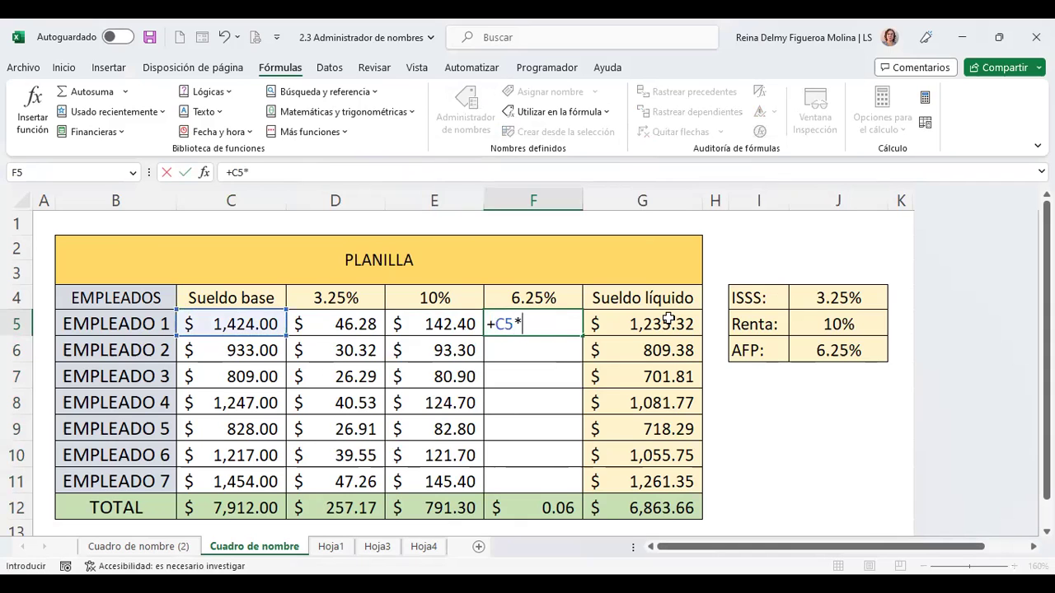
{"action": "type", "text": "afp"}
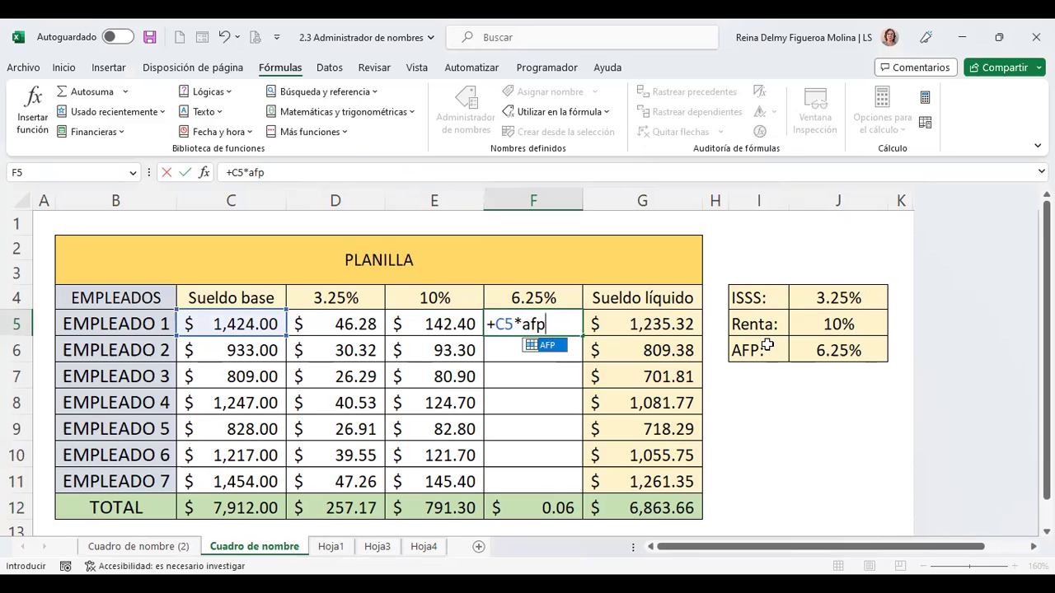
{"action": "key", "text": "Tab"}
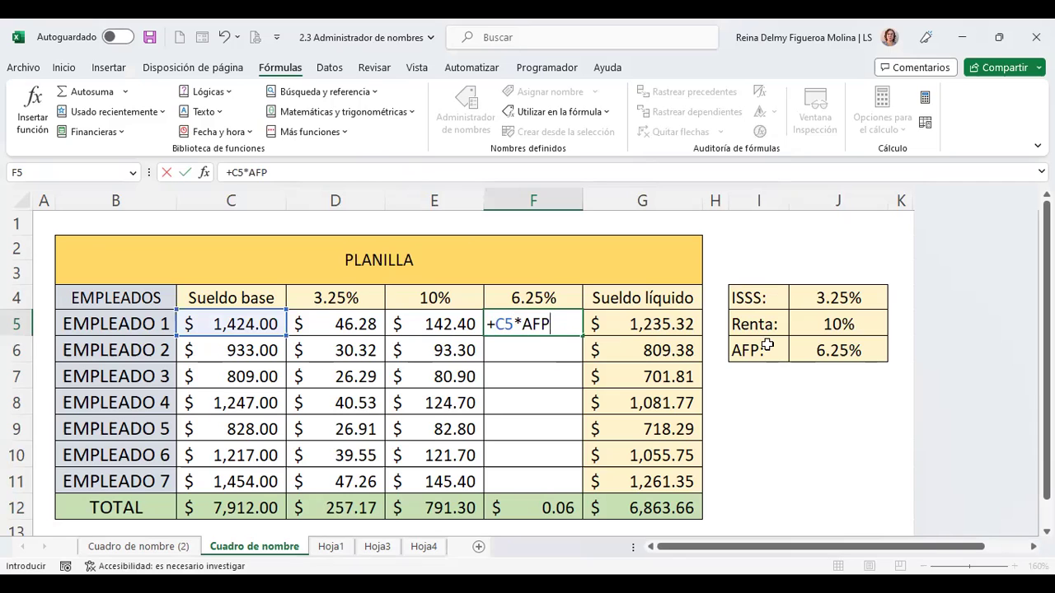
{"action": "key", "text": "Return"}
{"action": "left_click", "coordinate": [564, 329]}
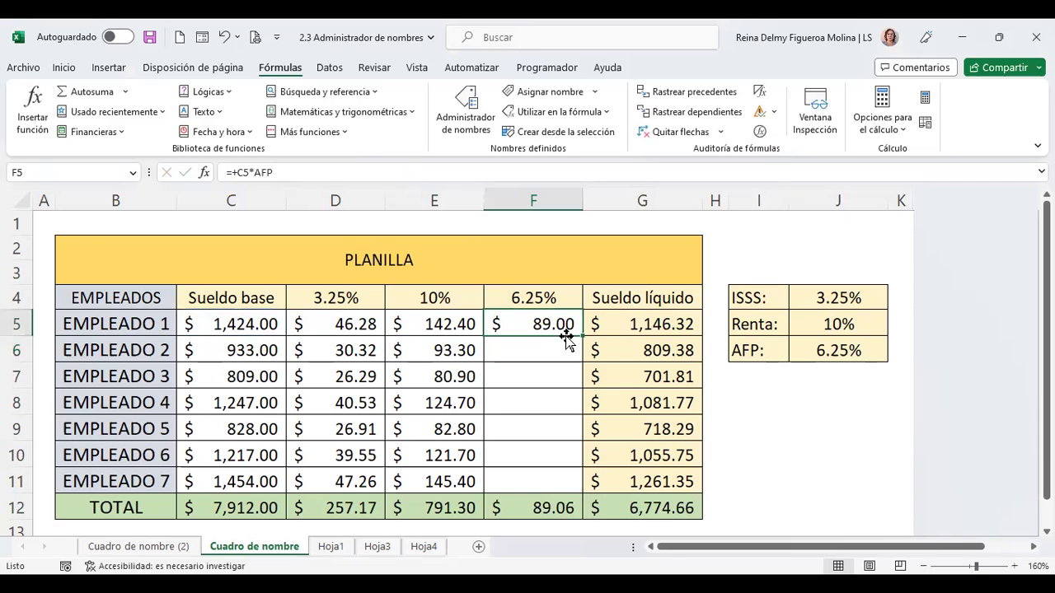
{"action": "left_click_drag", "start_coordinate": [583, 336], "coordinate": [577, 483]}
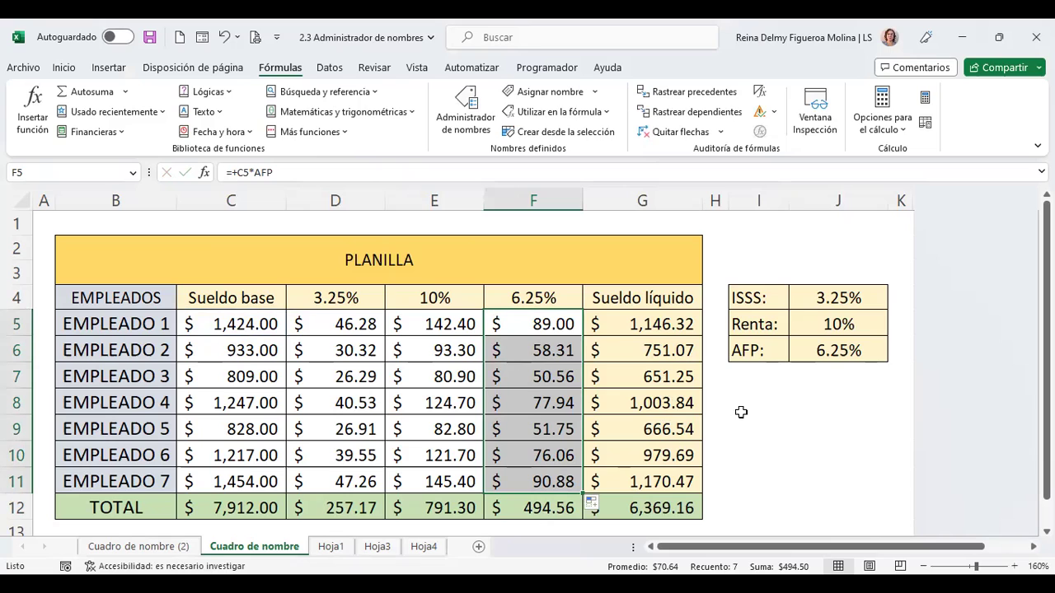
{"action": "left_click", "coordinate": [765, 386]}
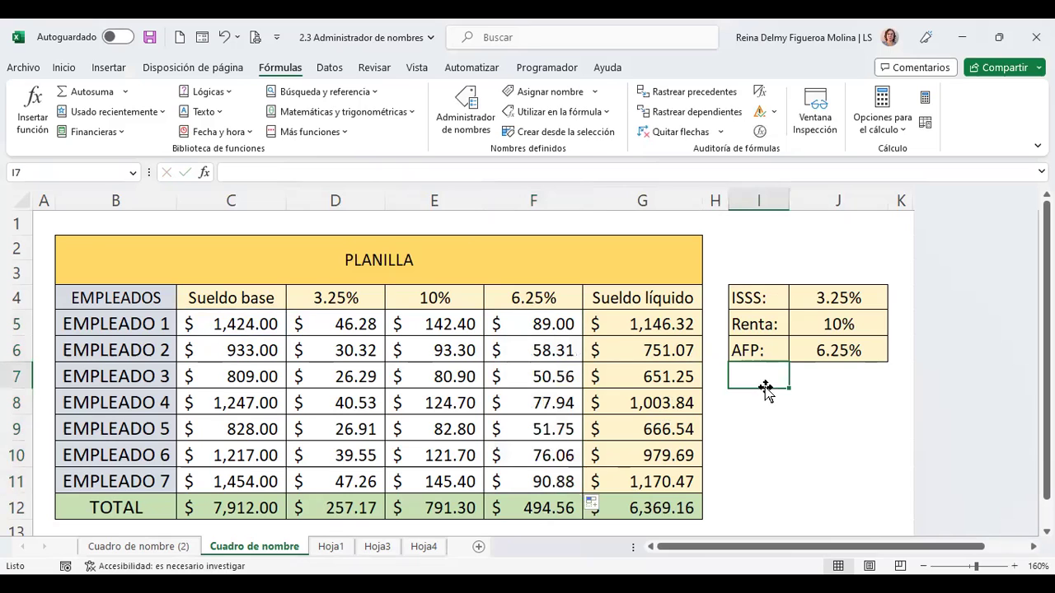
{"action": "left_click", "coordinate": [855, 374]}
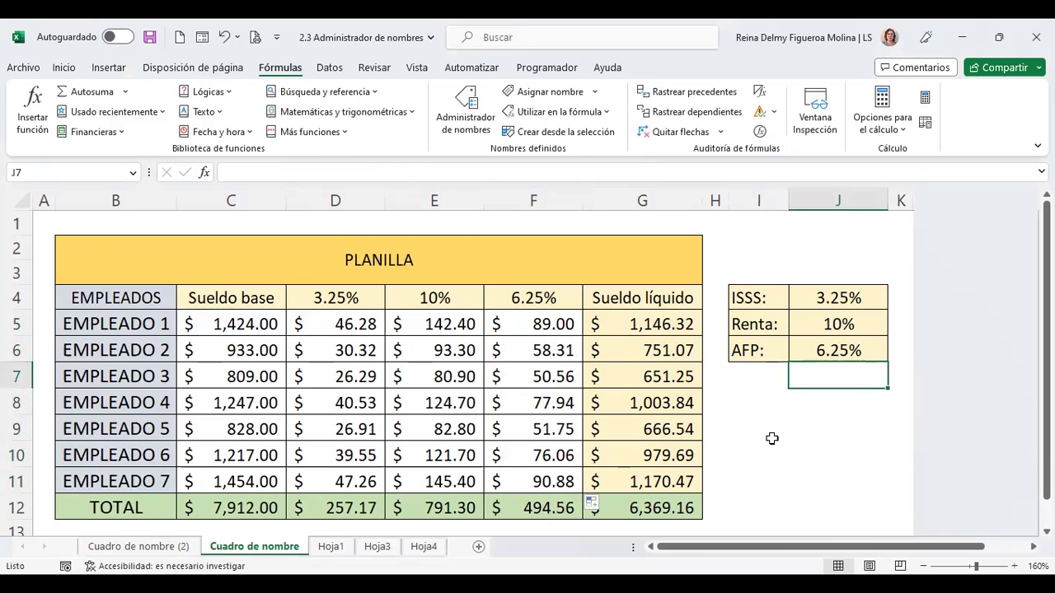
{"action": "left_click", "coordinate": [774, 440]}
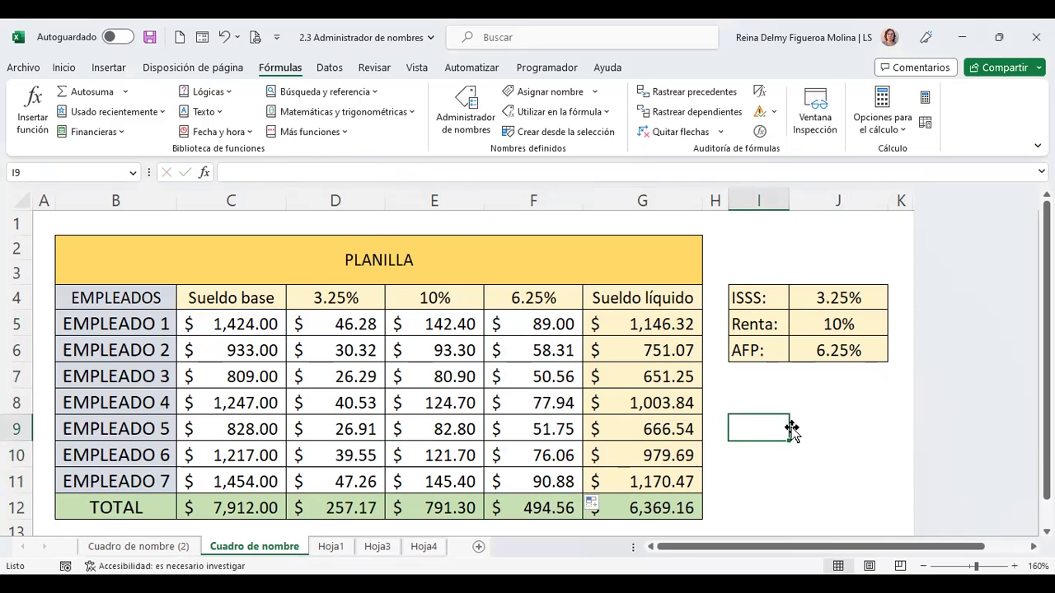
{"action": "left_click", "coordinate": [253, 324]}
{"action": "left_click", "coordinate": [264, 346]}
{"action": "key", "text": "Down"}
{"action": "key", "text": "Down"}
{"action": "key", "text": "Down"}
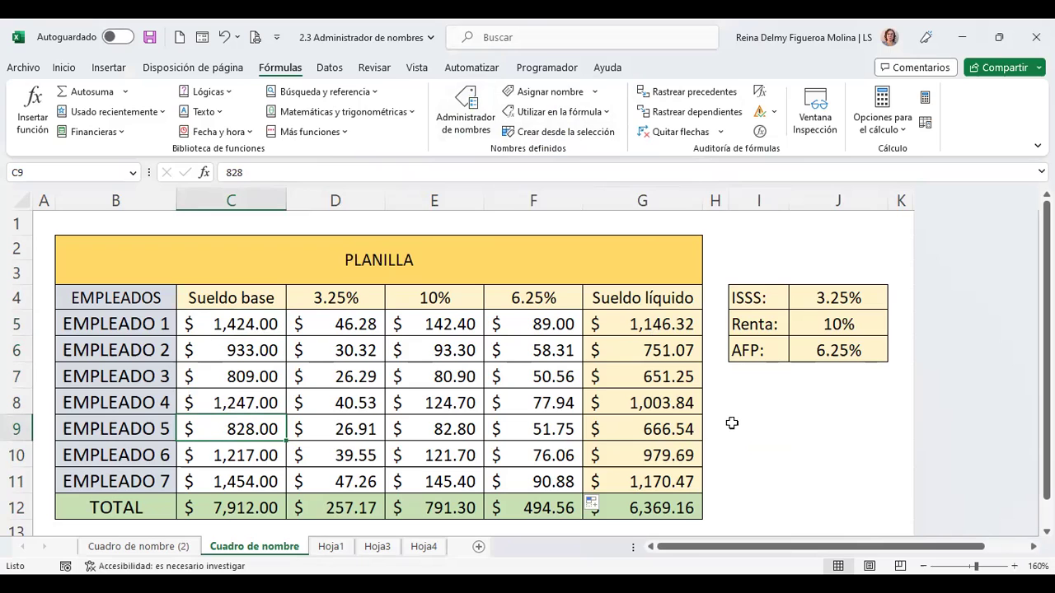
{"action": "left_click", "coordinate": [722, 374]}
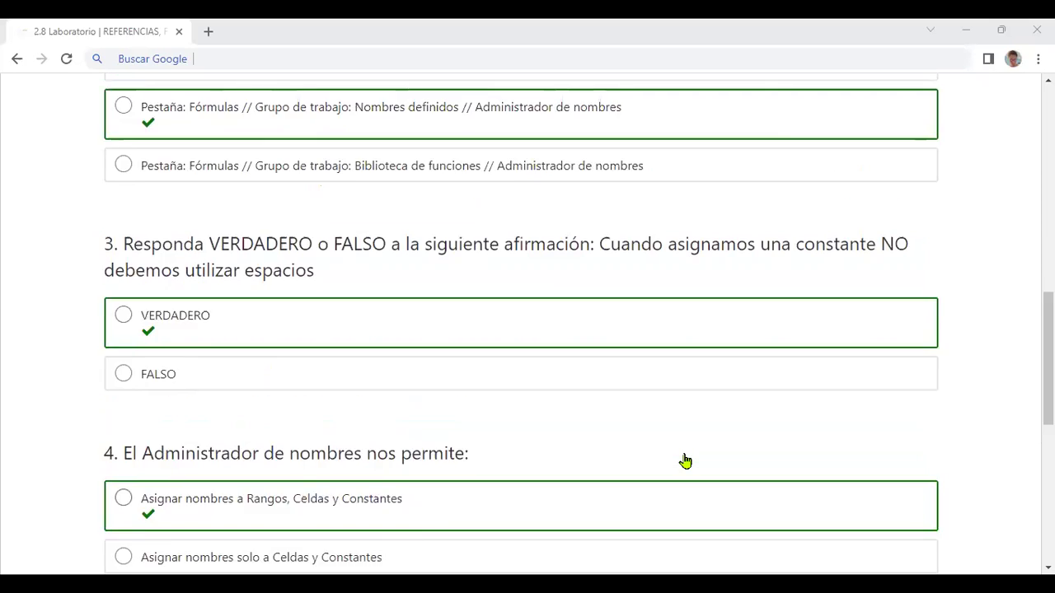
Review the four Laboratorio 2.2 questions about the SUMA formula with names, assigning constants, spaces in names and the Name Manager
{"action": "scroll", "coordinate": [687, 459], "scroll_direction": "up", "scroll_amount": 2}
{"action": "scroll", "coordinate": [686, 459], "scroll_direction": "up", "scroll_amount": 1}
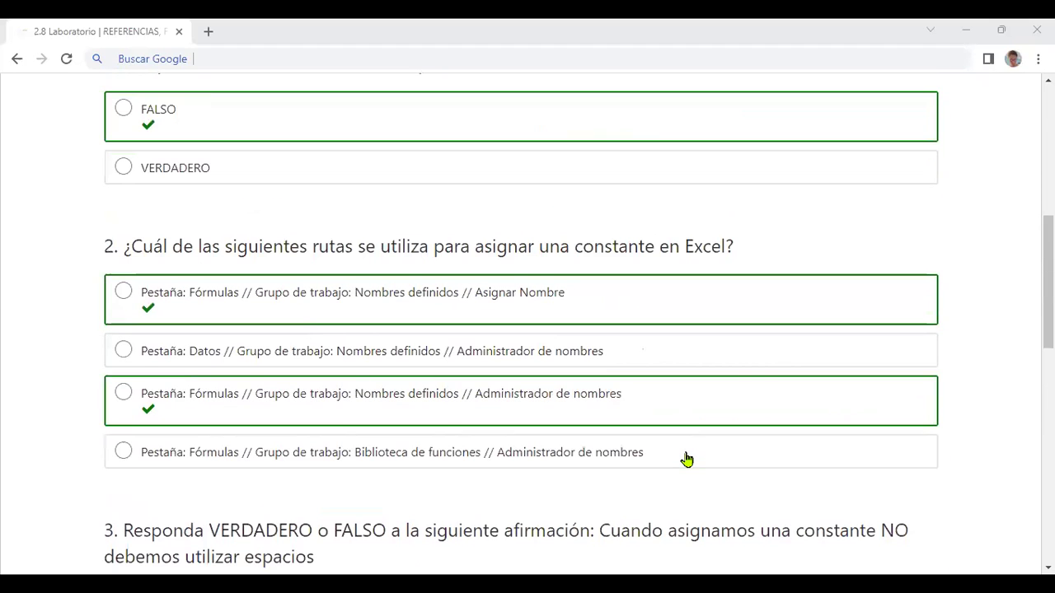
{"action": "scroll", "coordinate": [615, 434], "scroll_direction": "up", "scroll_amount": 4}
{"action": "scroll", "coordinate": [613, 434], "scroll_direction": "down", "scroll_amount": 1}
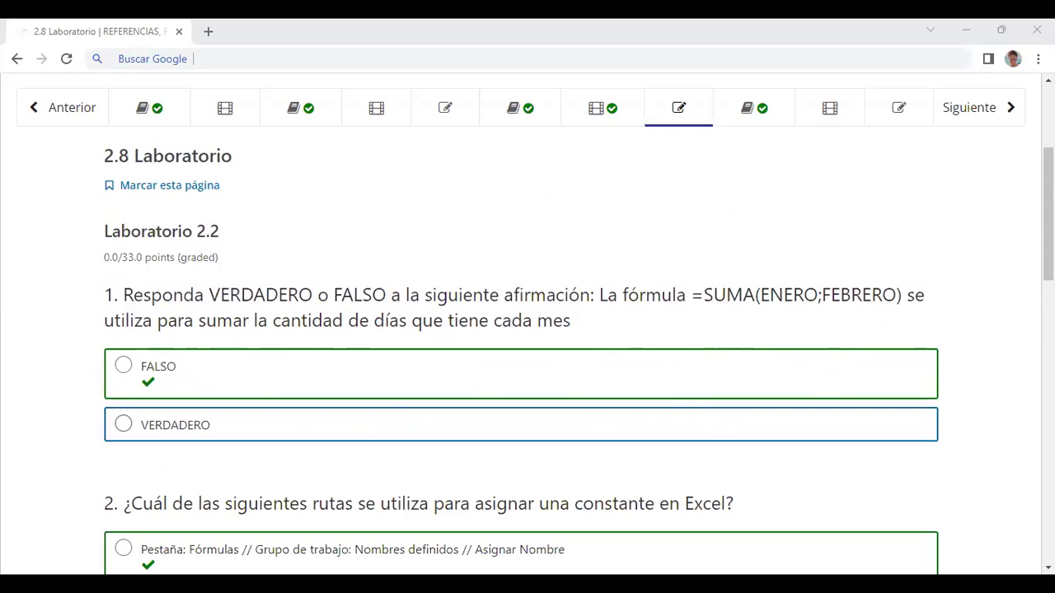
{"action": "scroll", "coordinate": [761, 237], "scroll_direction": "down", "scroll_amount": 1}
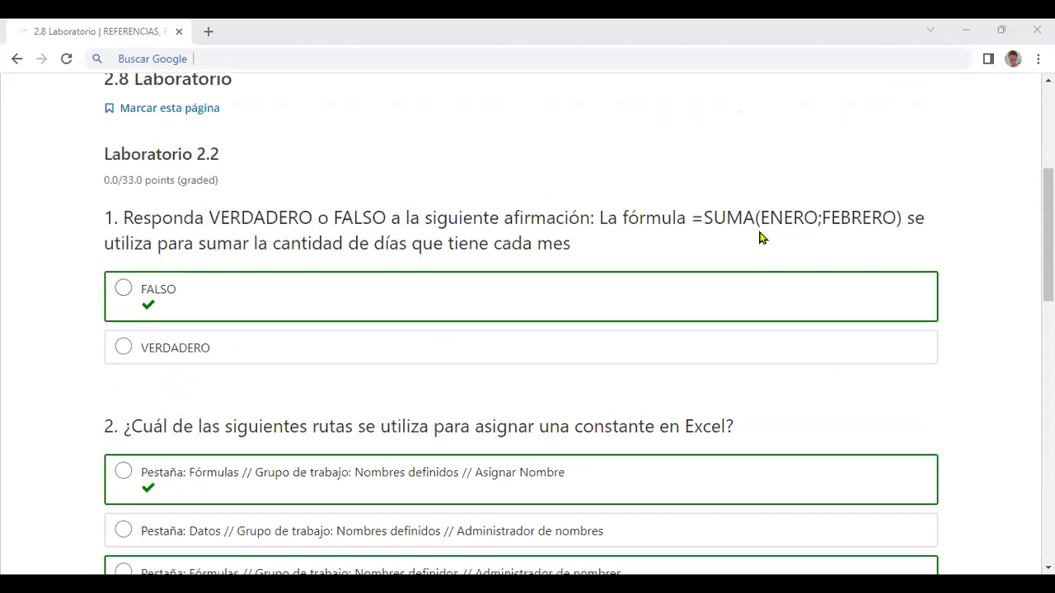
{"action": "scroll", "coordinate": [464, 377], "scroll_direction": "down", "scroll_amount": 1}
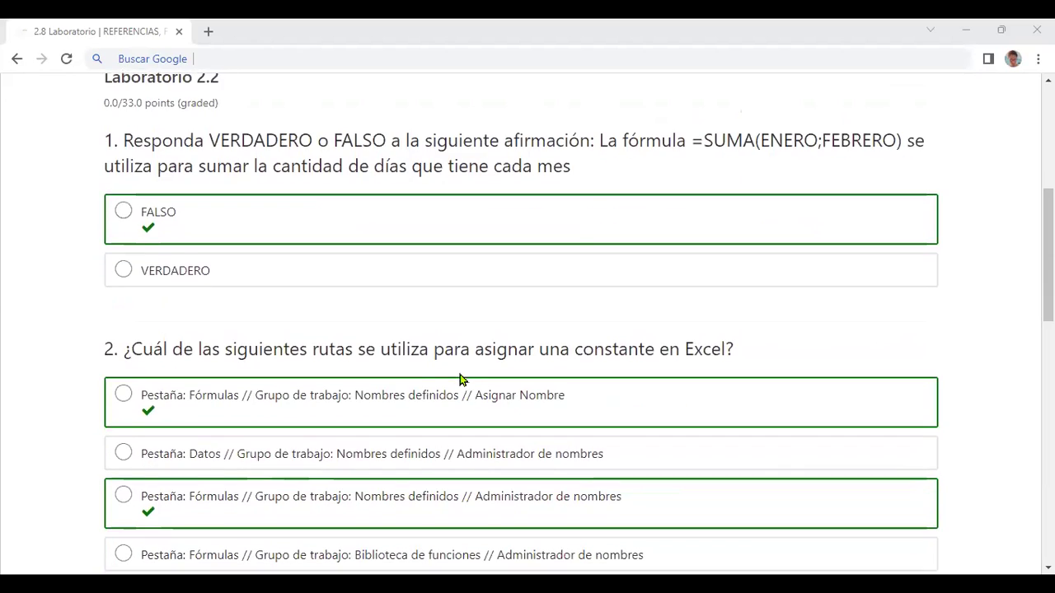
{"action": "scroll", "coordinate": [421, 388], "scroll_direction": "down", "scroll_amount": 1}
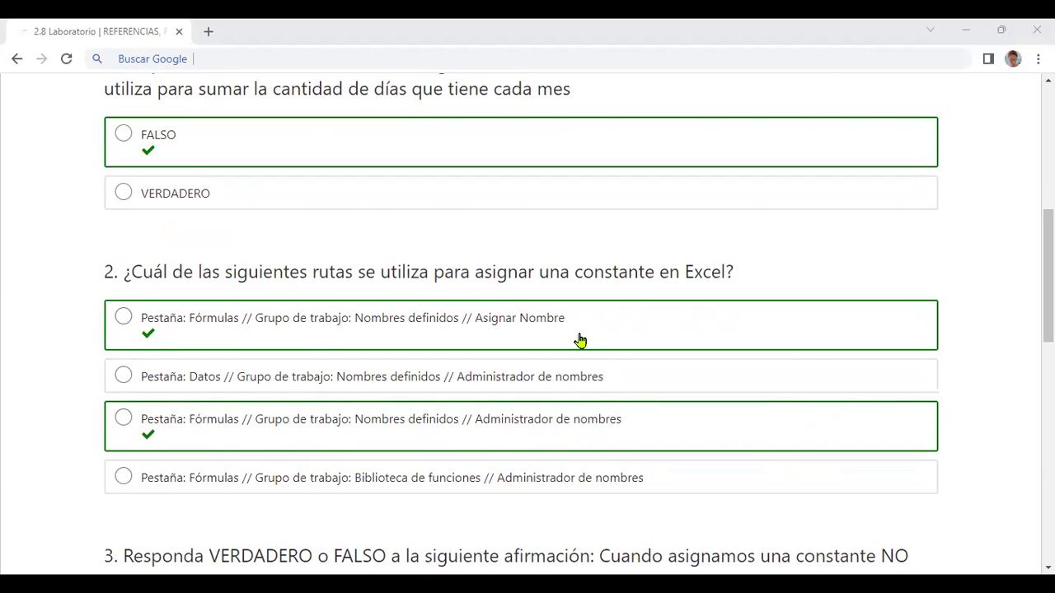
{"action": "scroll", "coordinate": [597, 371], "scroll_direction": "down", "scroll_amount": 3}
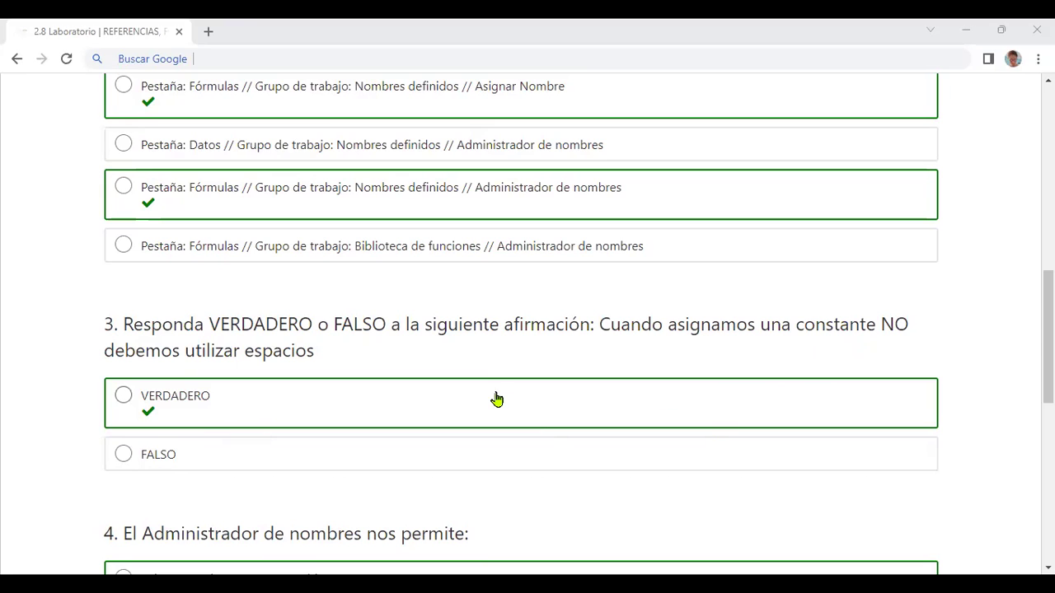
{"action": "scroll", "coordinate": [497, 399], "scroll_direction": "down", "scroll_amount": 2}
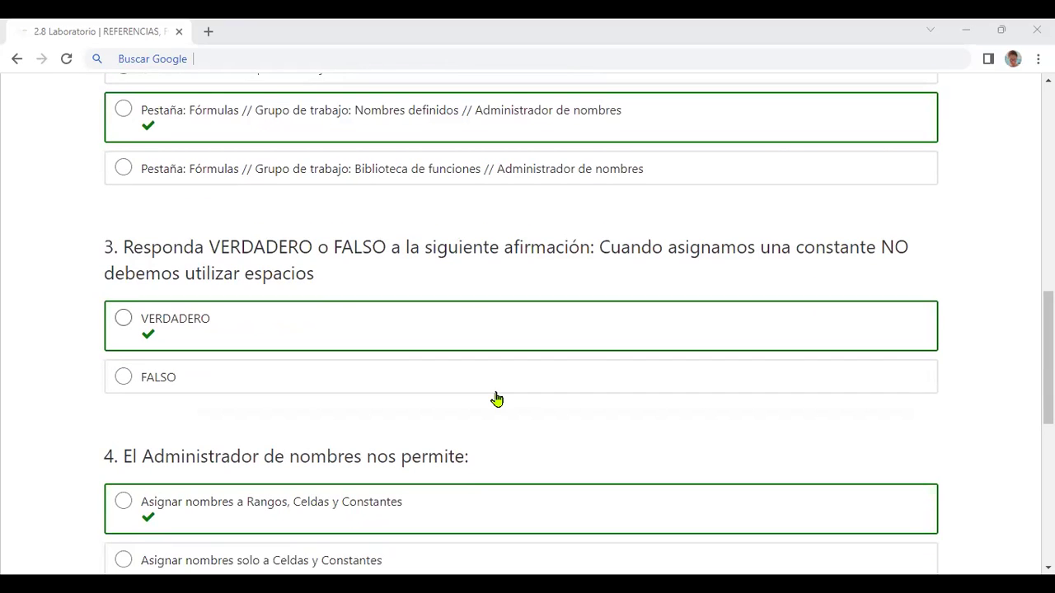
{"action": "scroll", "coordinate": [497, 399], "scroll_direction": "down", "scroll_amount": 2}
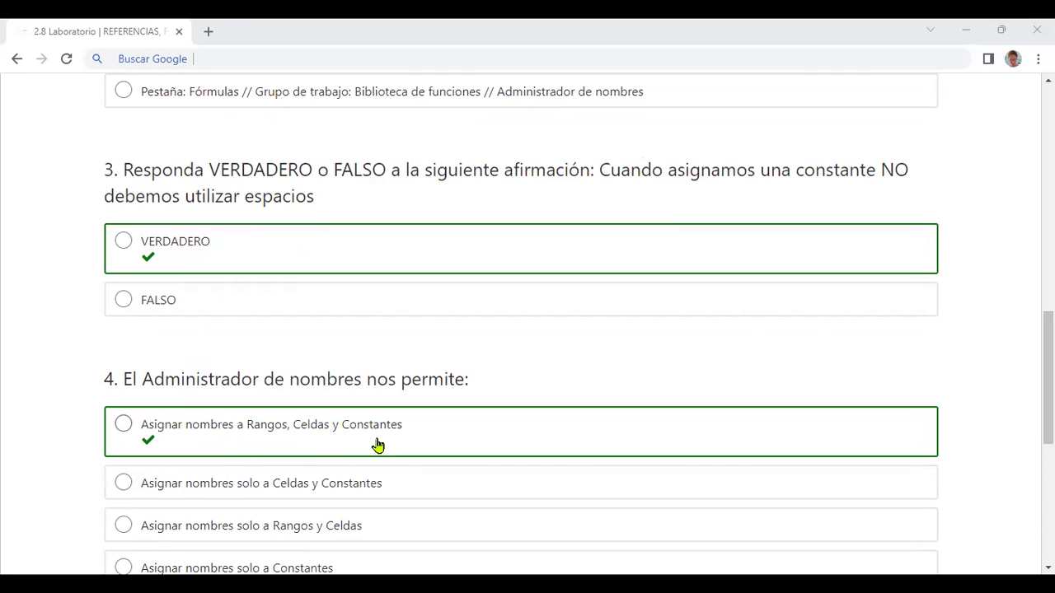
{"action": "scroll", "coordinate": [1011, 365], "scroll_direction": "down", "scroll_amount": 1}
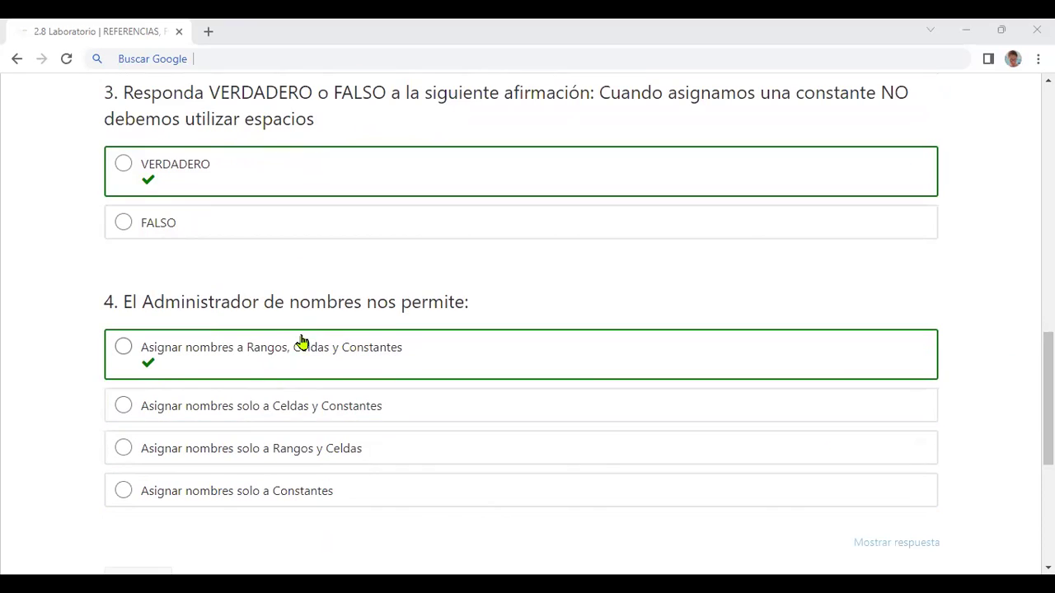
{"action": "scroll", "coordinate": [510, 432], "scroll_direction": "up", "scroll_amount": 3}
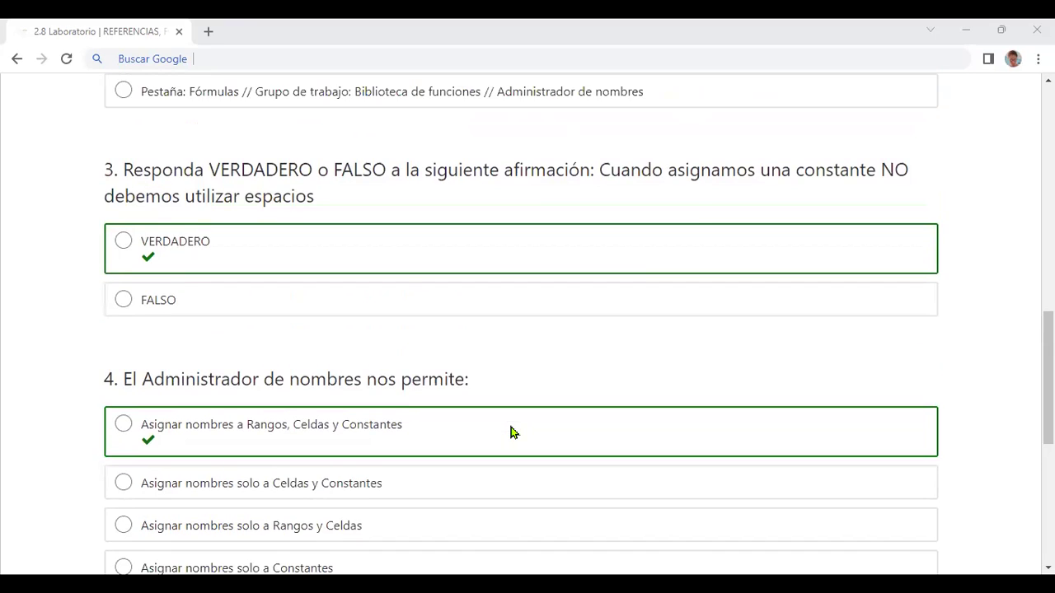
{"action": "scroll", "coordinate": [510, 432], "scroll_direction": "up", "scroll_amount": 10}
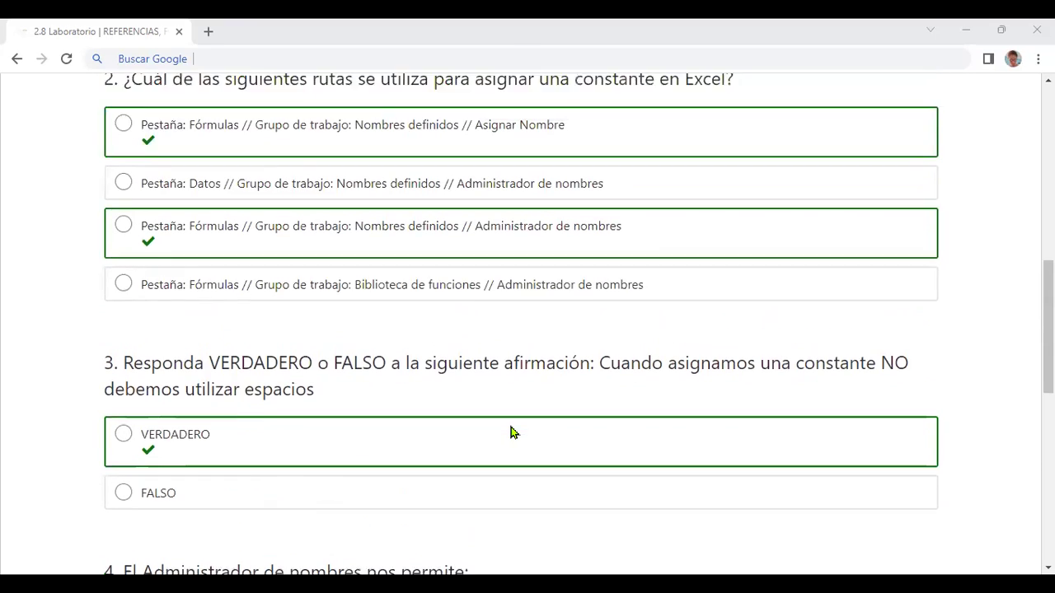
{"action": "scroll", "coordinate": [510, 431], "scroll_direction": "down", "scroll_amount": 2}
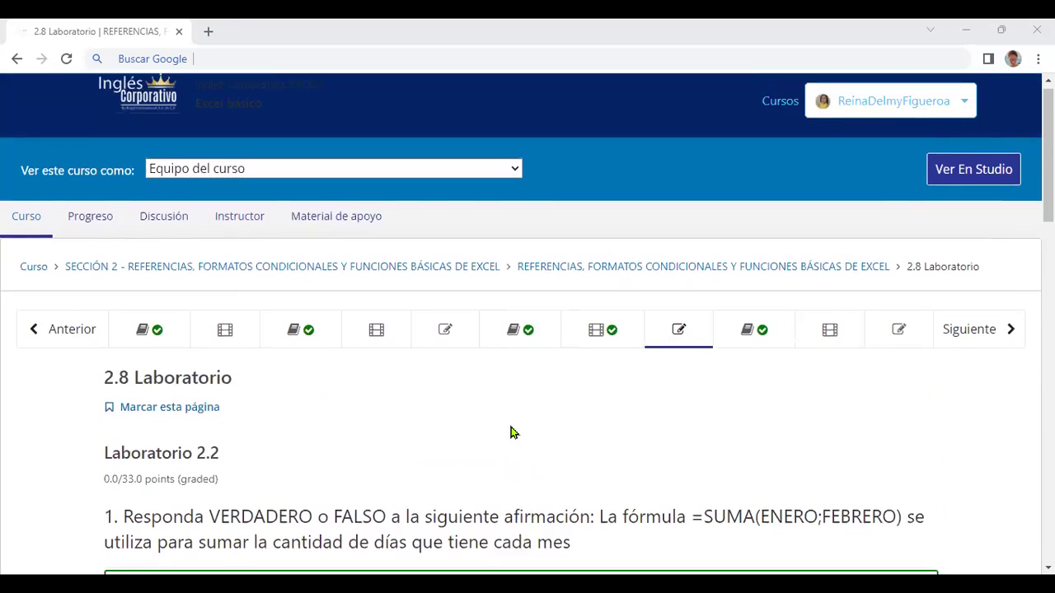
{"action": "scroll", "coordinate": [635, 387], "scroll_direction": "up", "scroll_amount": 1}
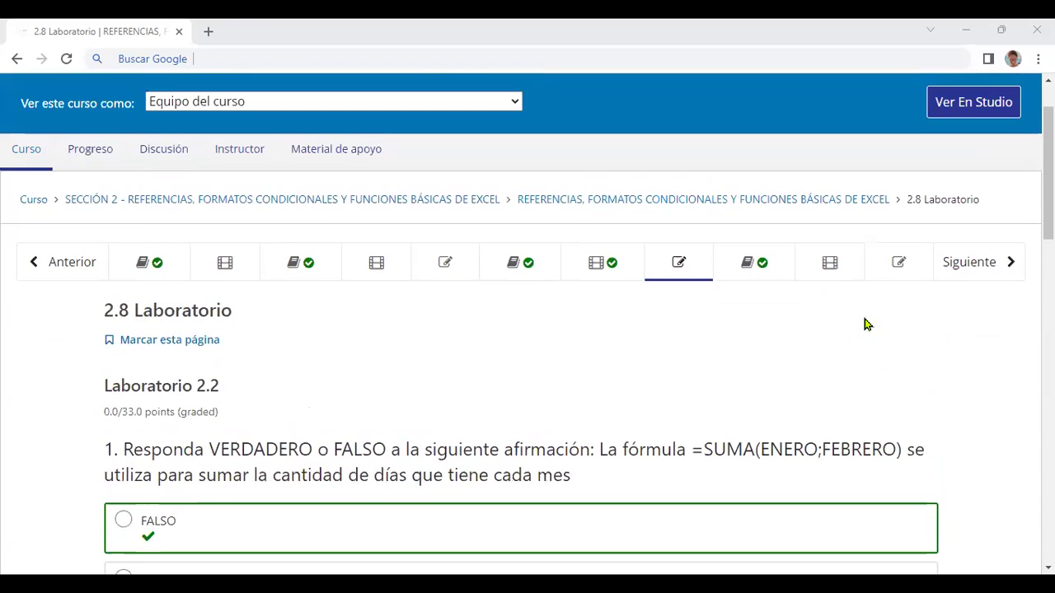
Move past 2.11 Laboratorio to the Examen de Medio Curso and look through its questions from 1 to 8
{"action": "left_click", "coordinate": [941, 282]}
{"action": "left_click", "coordinate": [906, 280]}
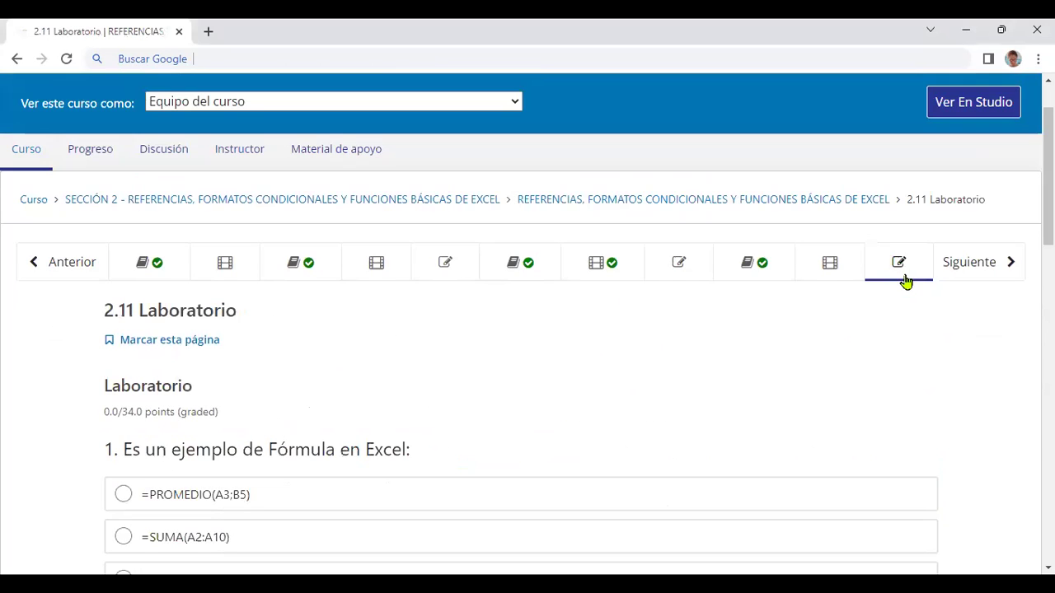
{"action": "left_click", "coordinate": [977, 272]}
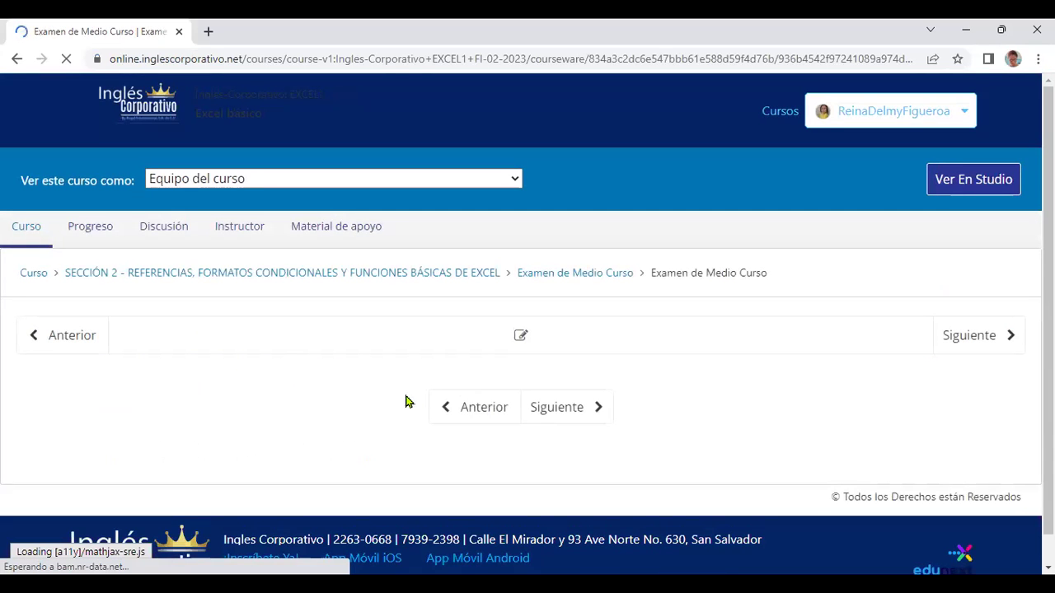
{"action": "scroll", "coordinate": [387, 408], "scroll_direction": "down", "scroll_amount": 1}
{"action": "scroll", "coordinate": [384, 407], "scroll_direction": "down", "scroll_amount": 1}
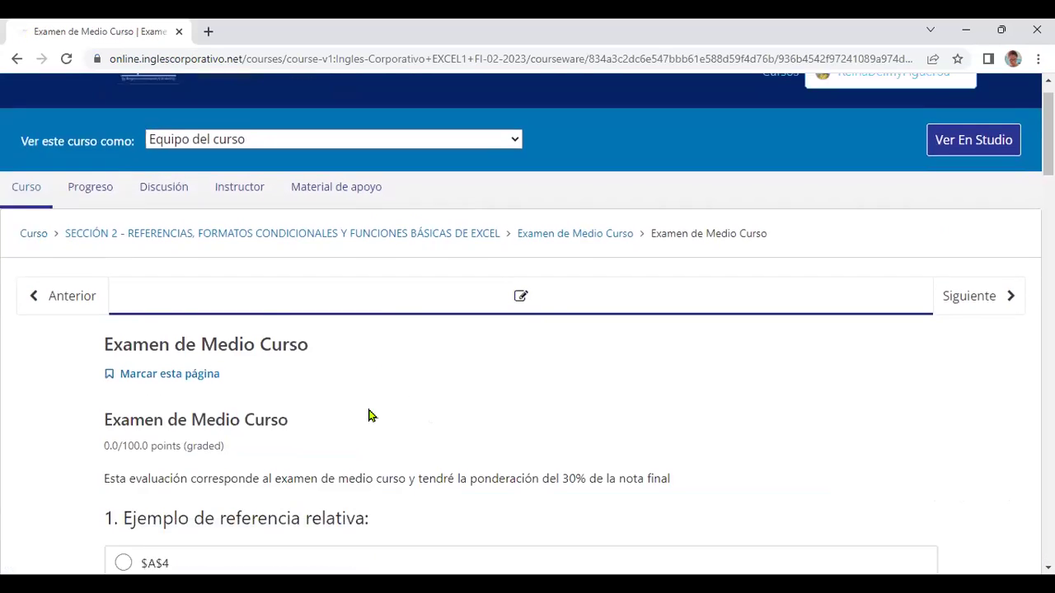
{"action": "scroll", "coordinate": [349, 409], "scroll_direction": "down", "scroll_amount": 2}
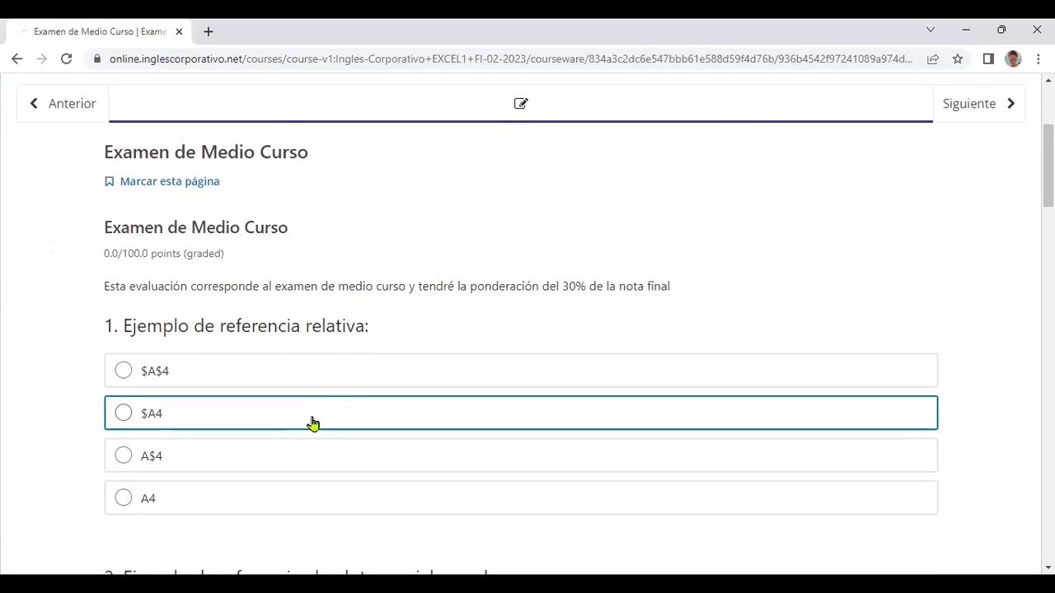
{"action": "scroll", "coordinate": [313, 425], "scroll_direction": "down", "scroll_amount": 3}
{"action": "scroll", "coordinate": [313, 426], "scroll_direction": "down", "scroll_amount": 7}
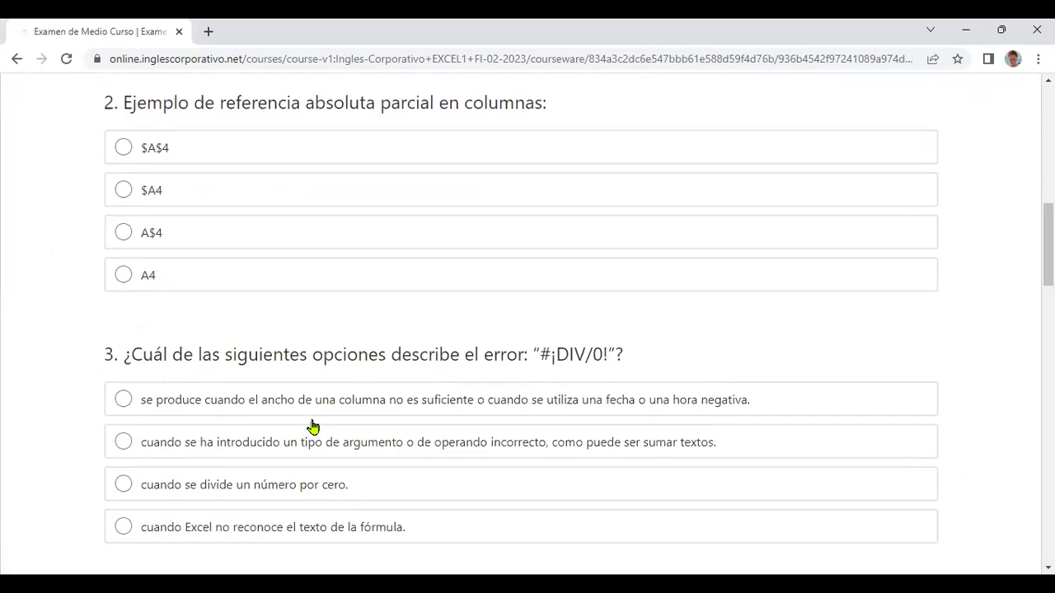
{"action": "scroll", "coordinate": [314, 426], "scroll_direction": "down", "scroll_amount": 13}
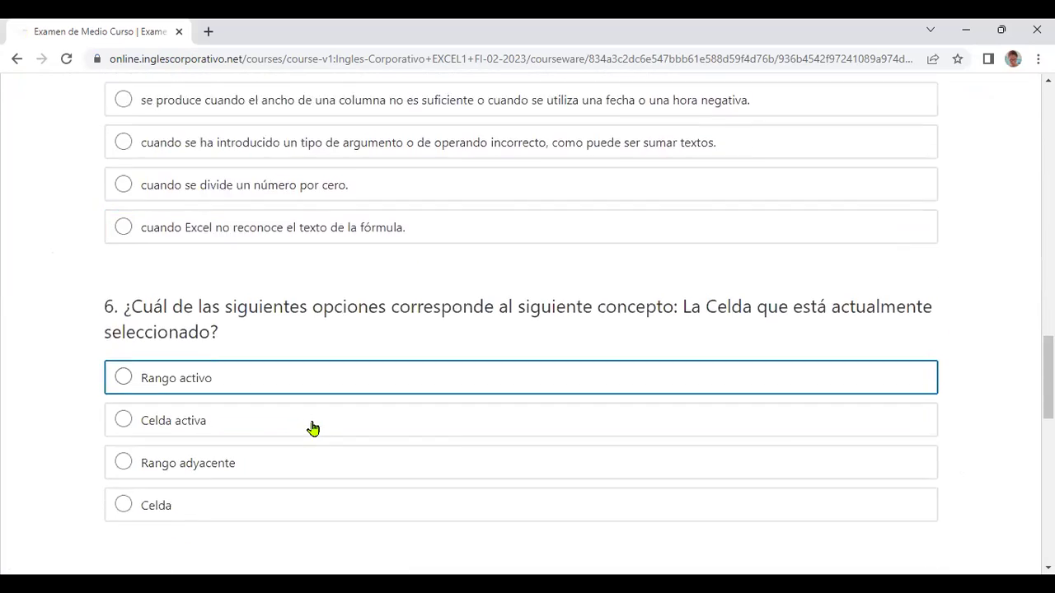
{"action": "scroll", "coordinate": [313, 428], "scroll_direction": "down", "scroll_amount": 2}
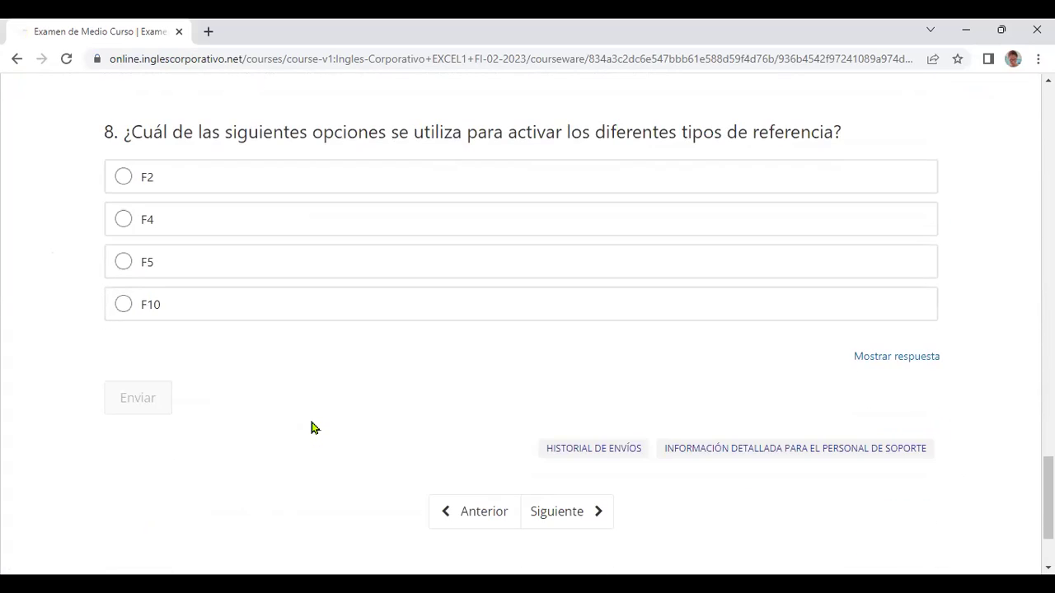
{"action": "scroll", "coordinate": [312, 426], "scroll_direction": "up", "scroll_amount": 20}
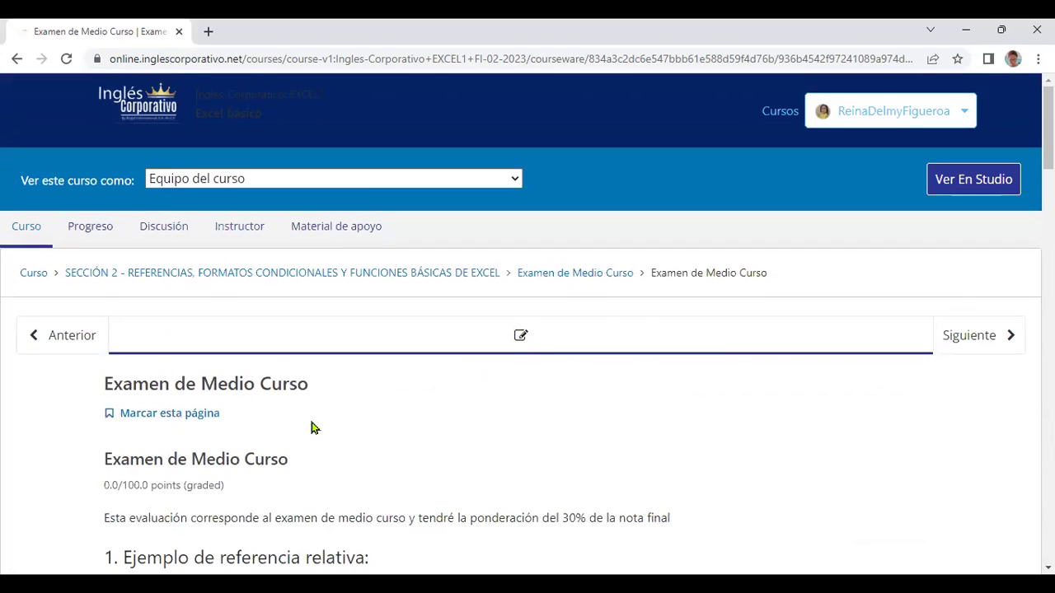
{"action": "left_click", "coordinate": [590, 275]}
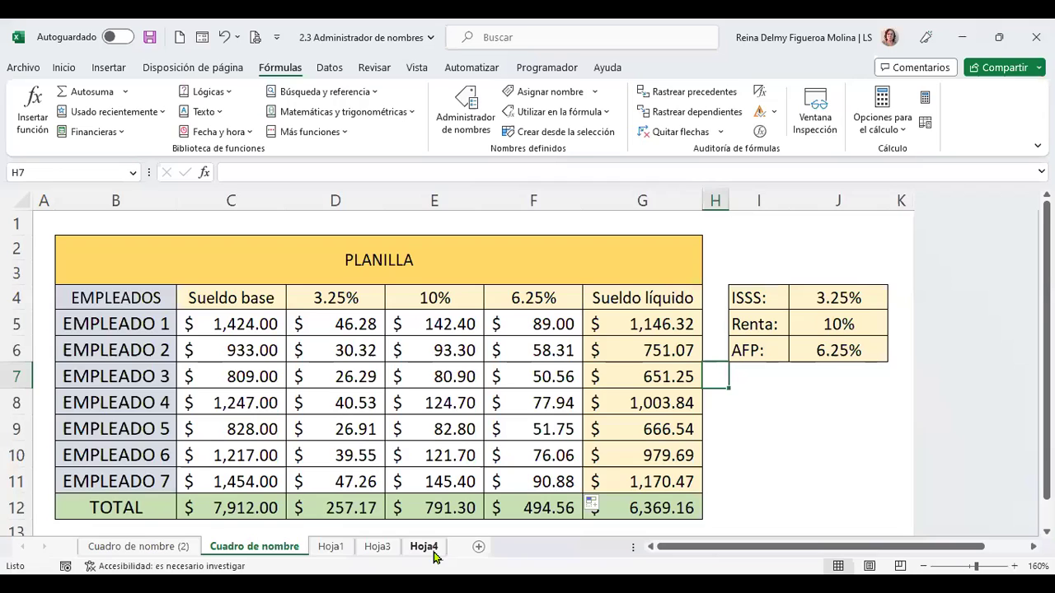
Add a blank worksheet after Hoja4 in the Administrador de nombres workbook and select its cell A1
{"action": "left_click", "coordinate": [430, 549]}
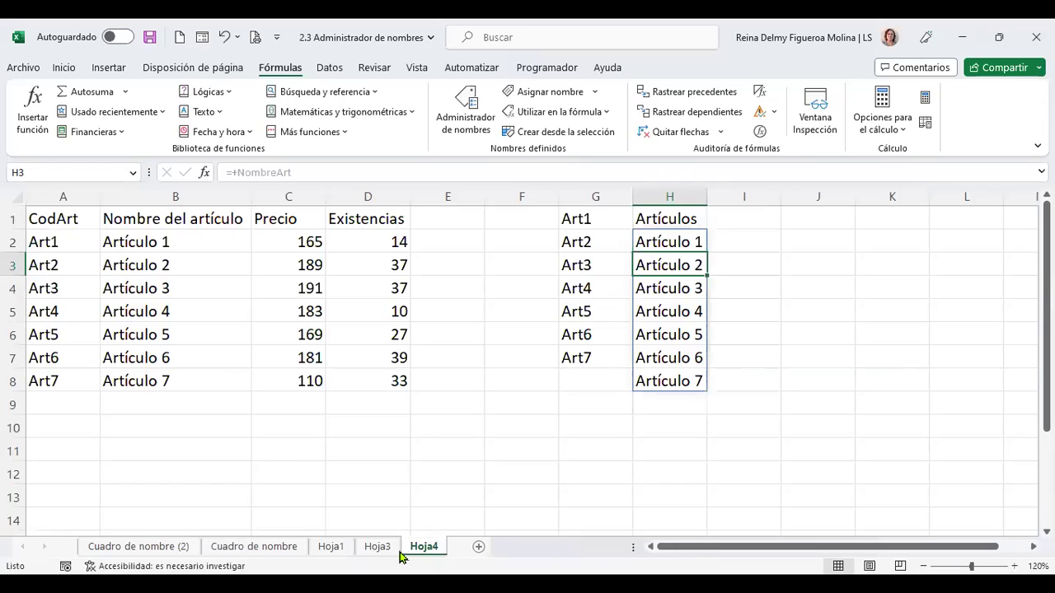
{"action": "left_click", "coordinate": [476, 549]}
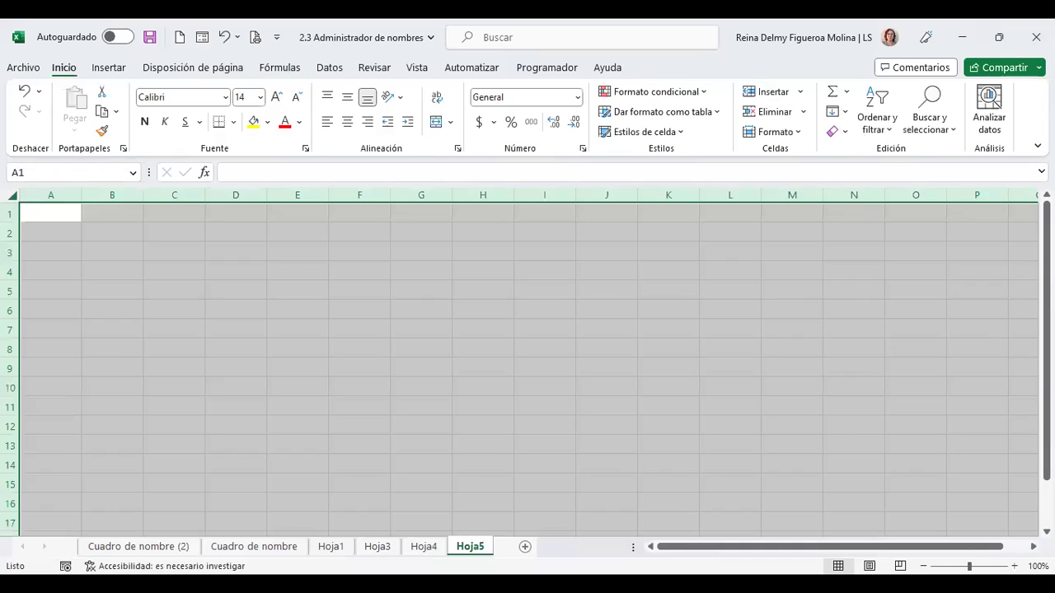
{"action": "scroll", "coordinate": [292, 200], "scroll_direction": "up", "scroll_amount": 2}
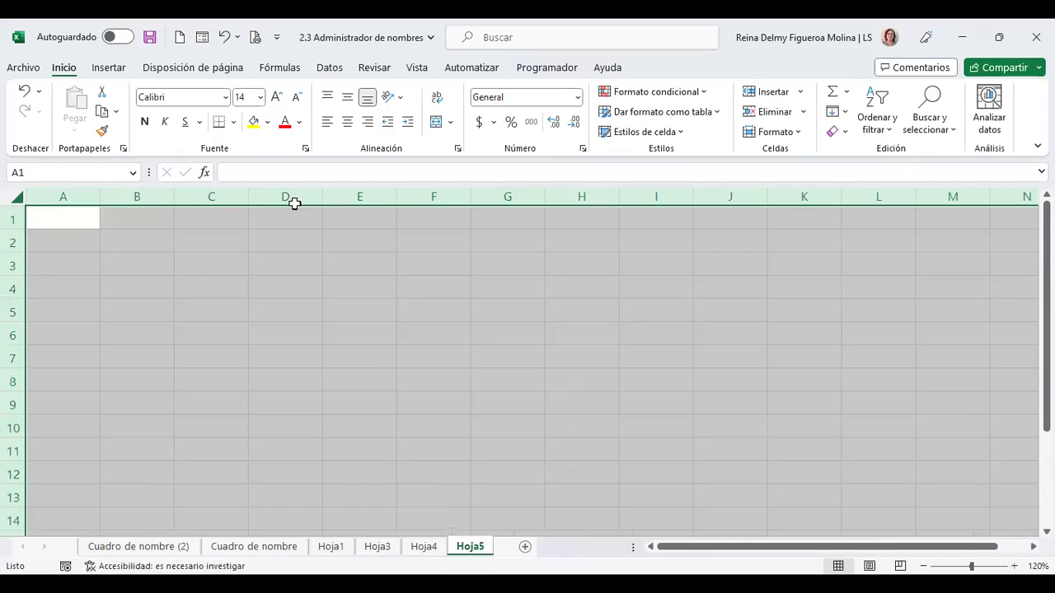
{"action": "left_click", "coordinate": [42, 226]}
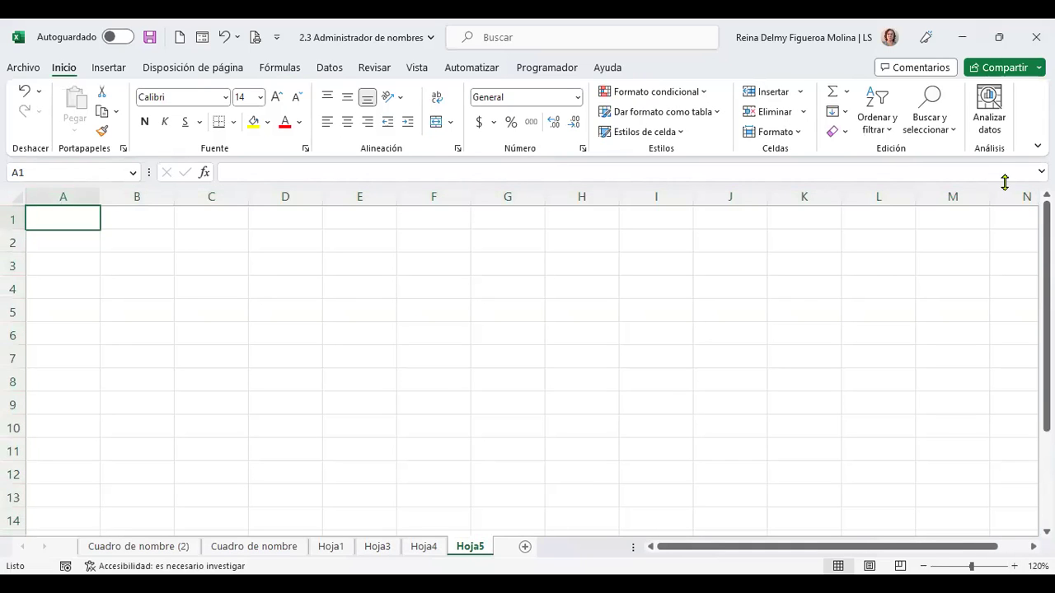
Enter the headers VENTAS, ENERO and FEBRERO in cells A1 to C1
{"action": "type", "text": "ve"}
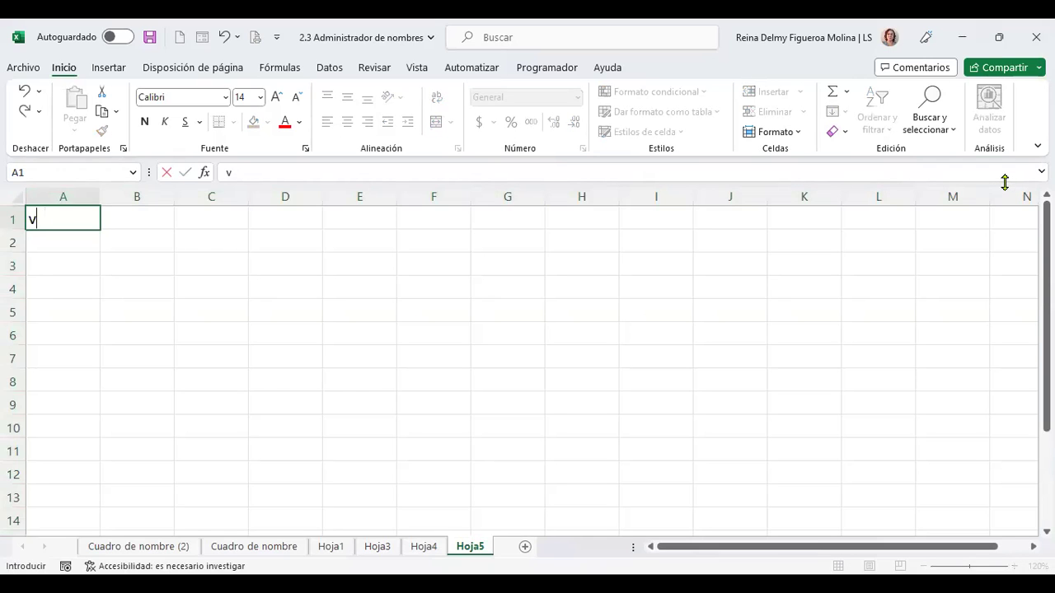
{"action": "type", "text": "VENTAS"}
{"action": "key", "text": "Tab"}
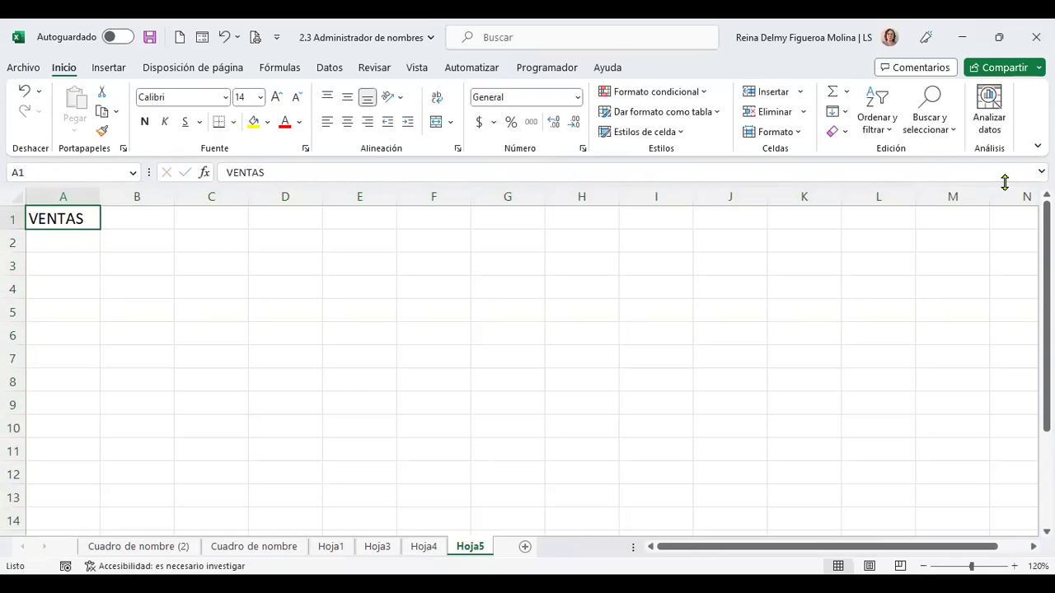
{"action": "type", "text": "ENERO"}
{"action": "key", "text": "Return"}
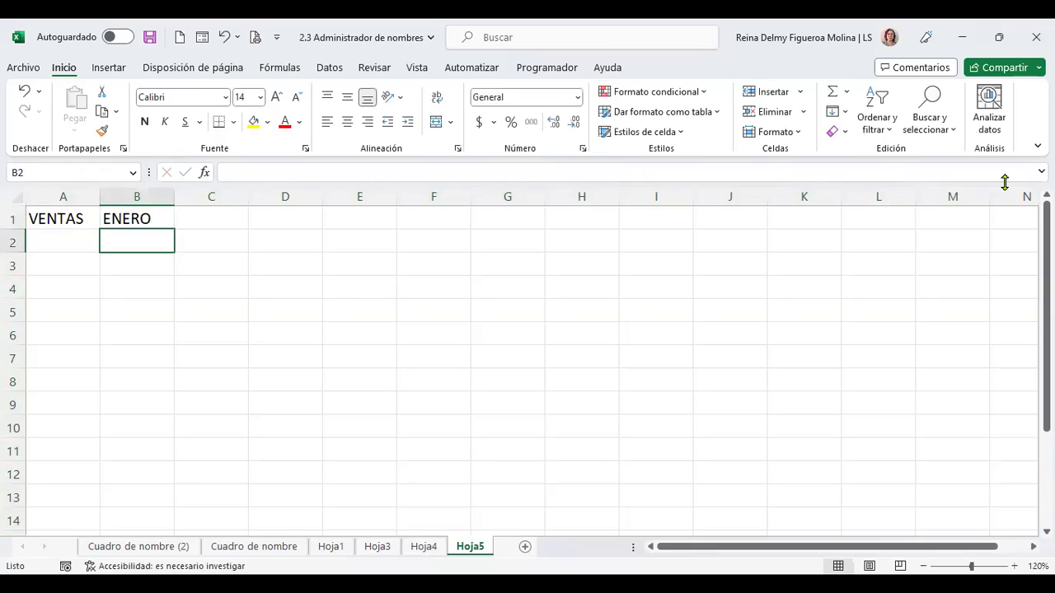
{"action": "key", "text": "Up"}
{"action": "key", "text": "Right"}
{"action": "type", "text": "FEBREO"}
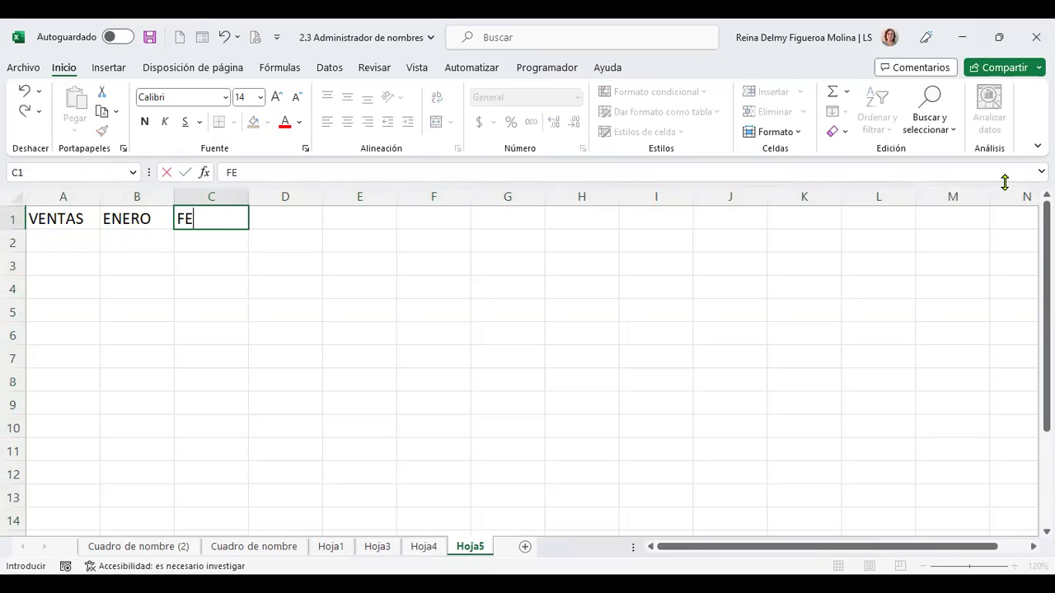
{"action": "key", "text": "Return"}
{"action": "key", "text": "Up"}
{"action": "key", "text": "F2"}
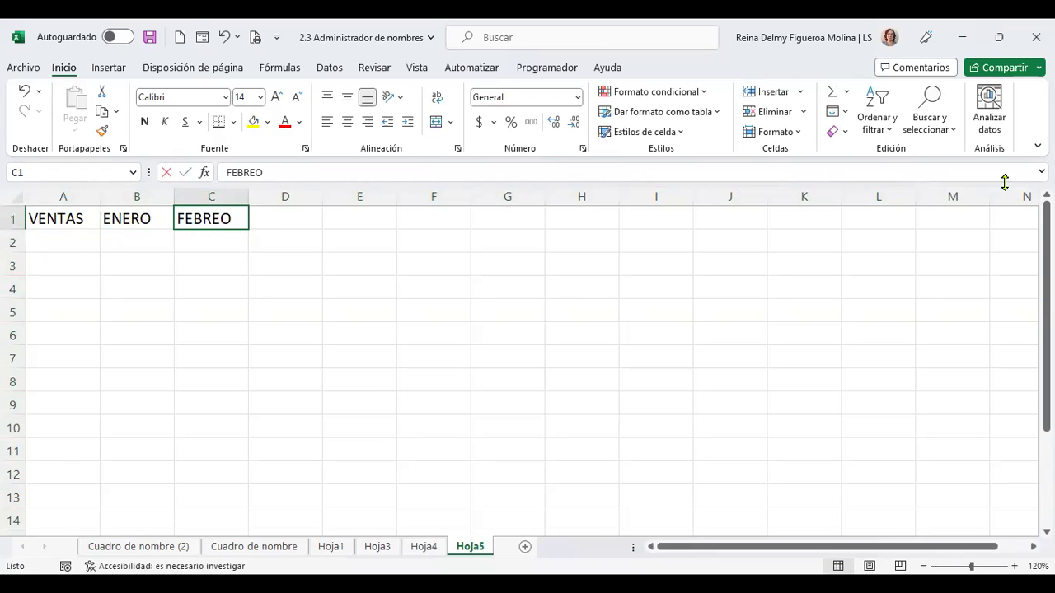
{"action": "key", "text": "BackSpace"}
{"action": "type", "text": "RO"}
{"action": "key", "text": "Return"}
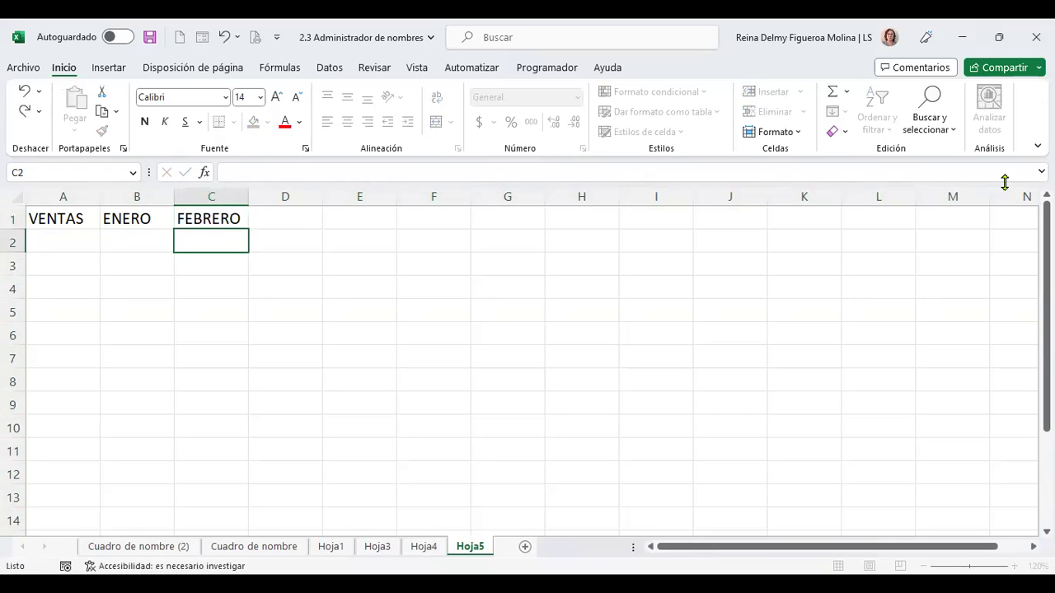
Enter the ENERO sales values 100, 200 and 300 in cells B2 to B4
{"action": "key", "text": "Left"}
{"action": "type", "text": "100"}
{"action": "key", "text": "Return"}
{"action": "type", "text": "200"}
{"action": "key", "text": "Return"}
{"action": "type", "text": "300"}
{"action": "key", "text": "Return"}
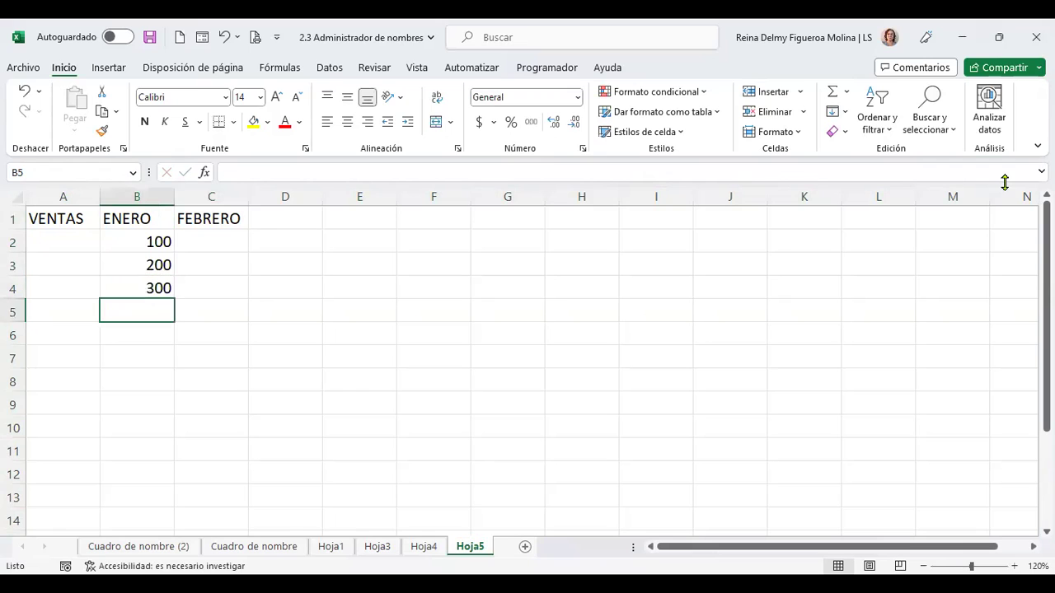
Enter the FEBRERO sales values 500, 700 and 800 in cells C2 to C4
{"action": "key", "text": "Right"}
{"action": "key", "text": "Up"}
{"action": "key", "text": "Up"}
{"action": "key", "text": "Up"}
{"action": "type", "text": "500"}
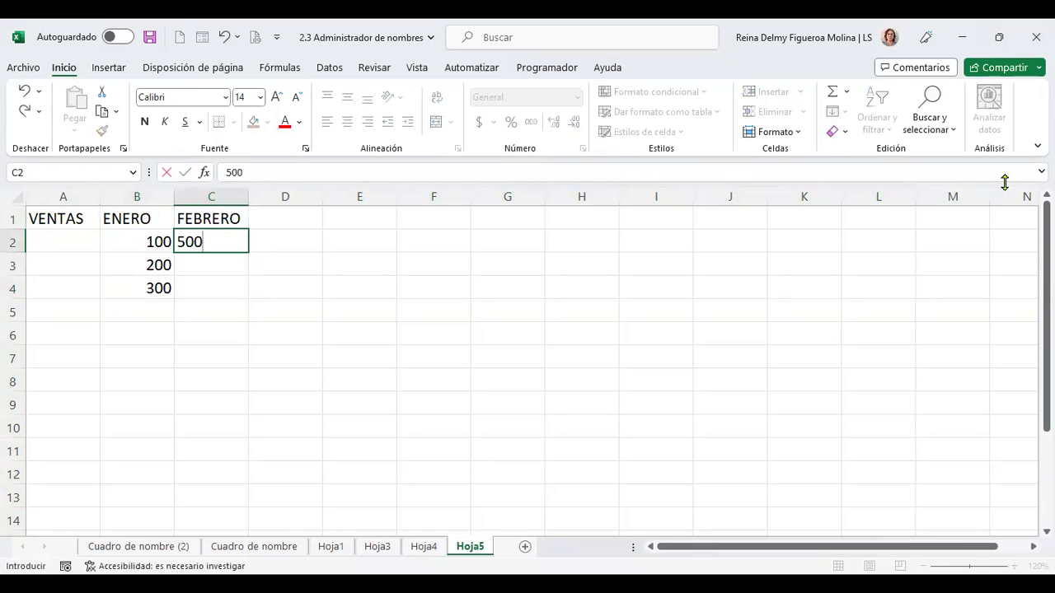
{"action": "key", "text": "Return"}
{"action": "type", "text": "700"}
{"action": "key", "text": "Return"}
{"action": "type", "text": "80"}
{"action": "key", "text": "Return"}
{"action": "key", "text": "Up"}
{"action": "key", "text": "Up"}
{"action": "key", "text": "Down"}
{"action": "key", "text": "F2"}
{"action": "type", "text": "0"}
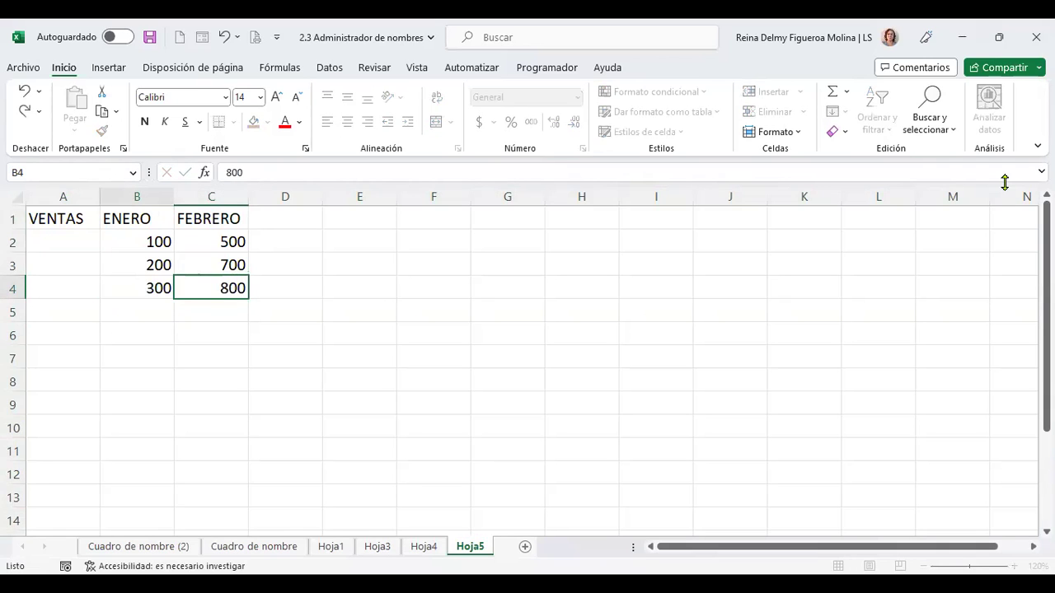
Create defined names for the ENERO and FEBRERO columns from the top row of B1:C4, and check the workbook's name list
{"action": "key", "text": "shift+Tab"}
{"action": "key", "text": "Up"}
{"action": "key", "text": "Up"}
{"action": "key", "text": "Up"}
{"action": "key", "text": "shift+Right"}
{"action": "key", "text": "shift+Down"}
{"action": "key", "text": "shift+Down"}
{"action": "key", "text": "shift+Down"}
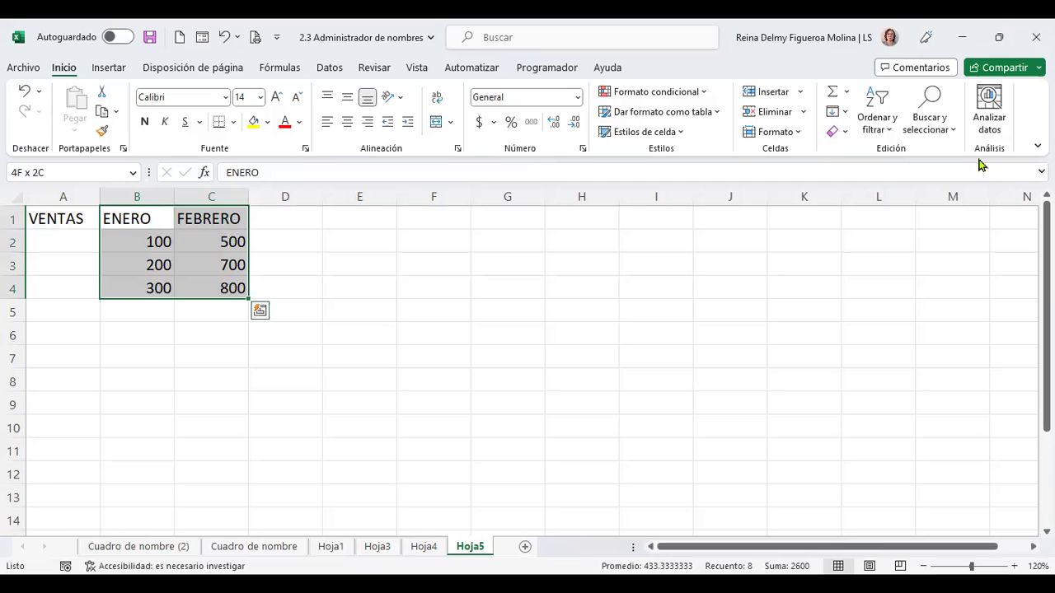
{"action": "left_click", "coordinate": [293, 69]}
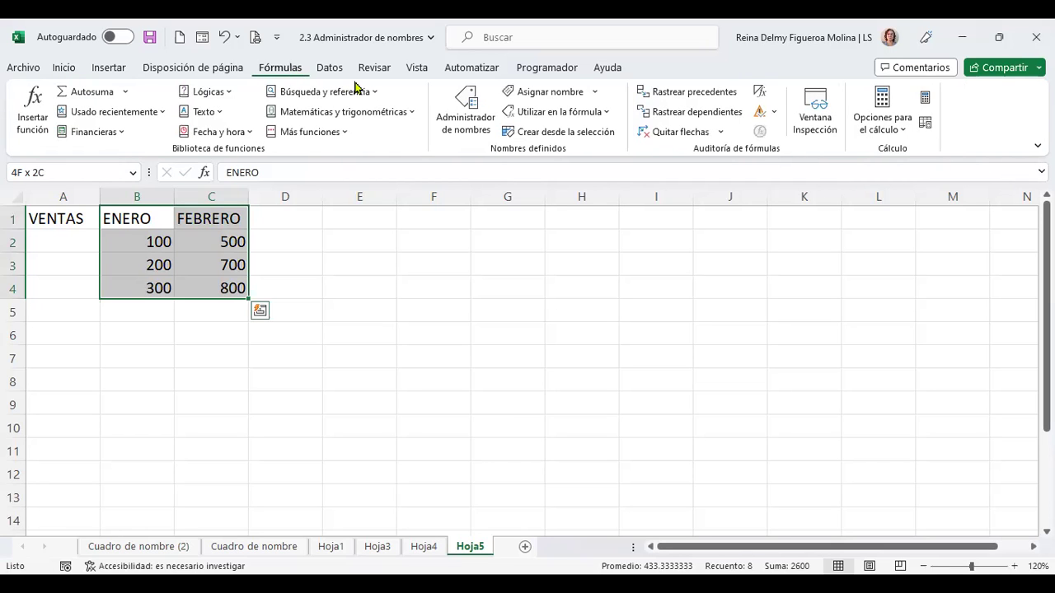
{"action": "left_click", "coordinate": [559, 138]}
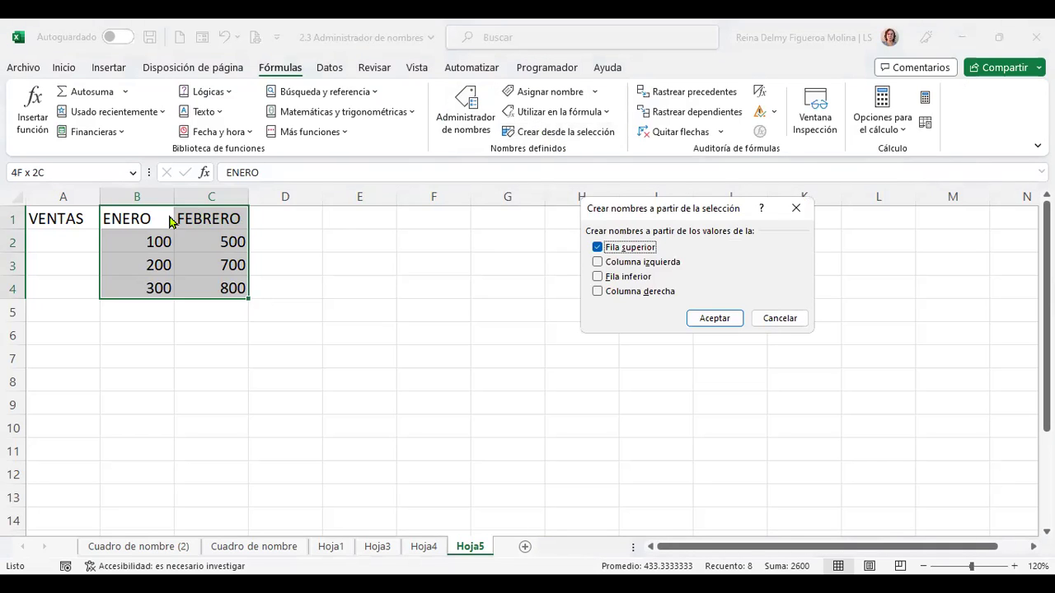
{"action": "left_click", "coordinate": [714, 320]}
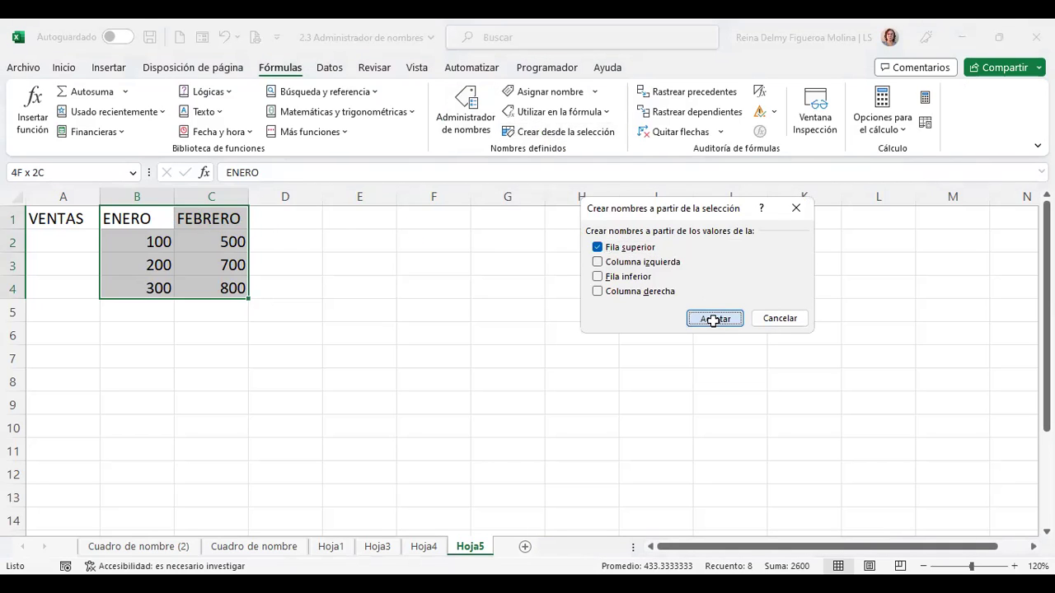
{"action": "left_click", "coordinate": [133, 176]}
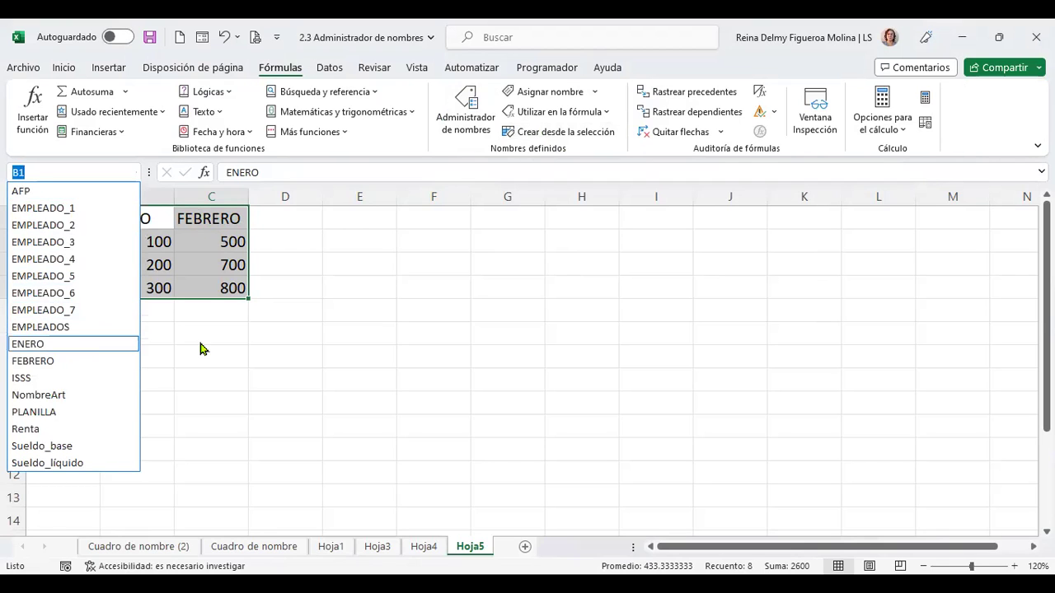
Enter the formula +SUMA(ENERO;FEBRERO) in cell B6 to total both months using their defined names
{"action": "left_click", "coordinate": [152, 331]}
{"action": "type", "text": "+"}
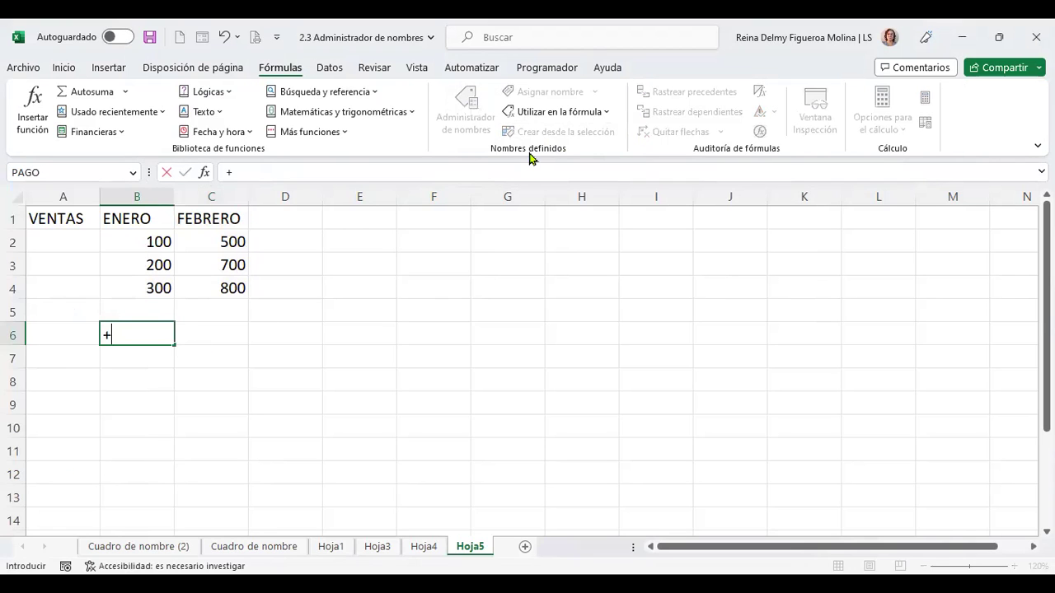
{"action": "type", "text": "SUMA"}
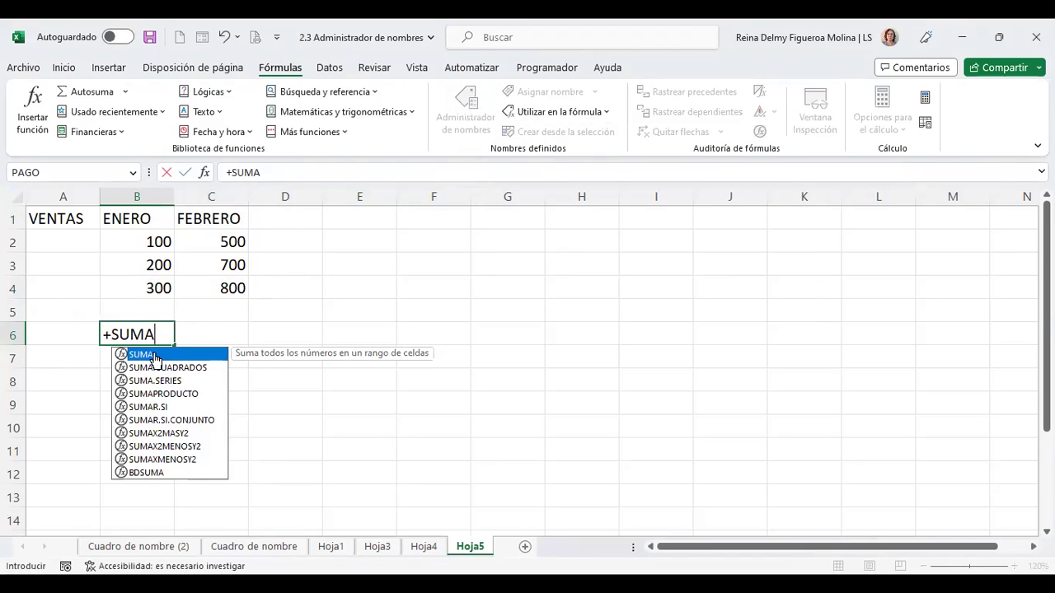
{"action": "type", "text": "("}
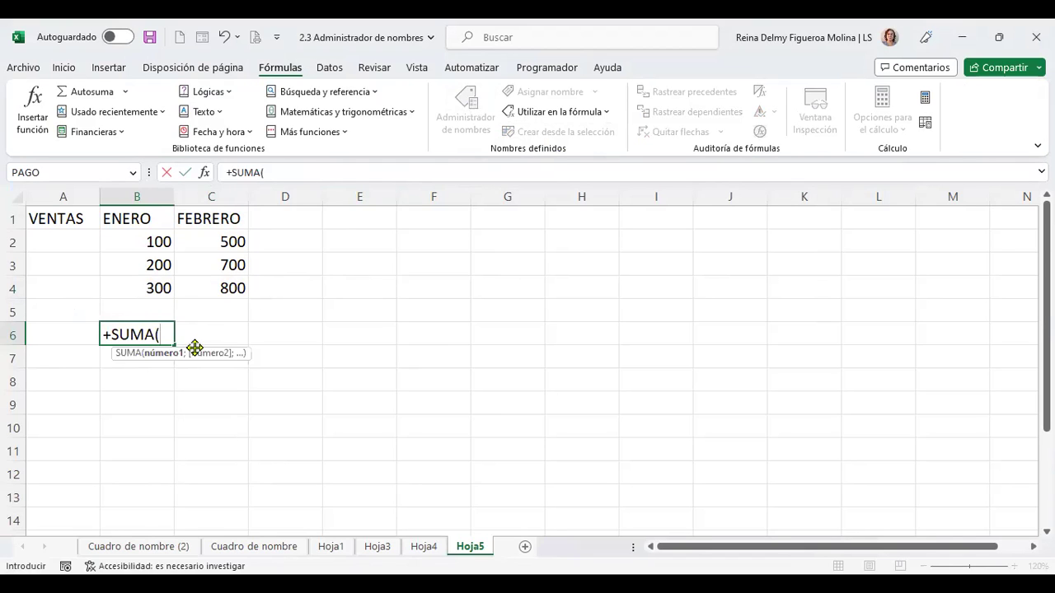
{"action": "type", "text": "ENE"}
{"action": "double_click", "coordinate": [194, 365]}
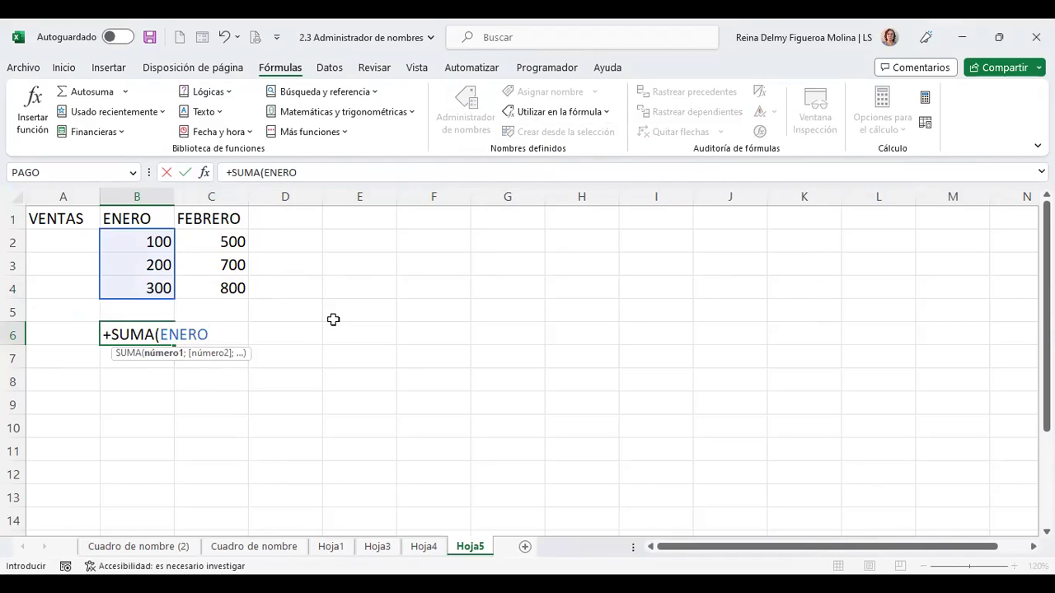
{"action": "type", "text": ";FB"}
{"action": "key", "text": "BackSpace"}
{"action": "type", "text": "E"}
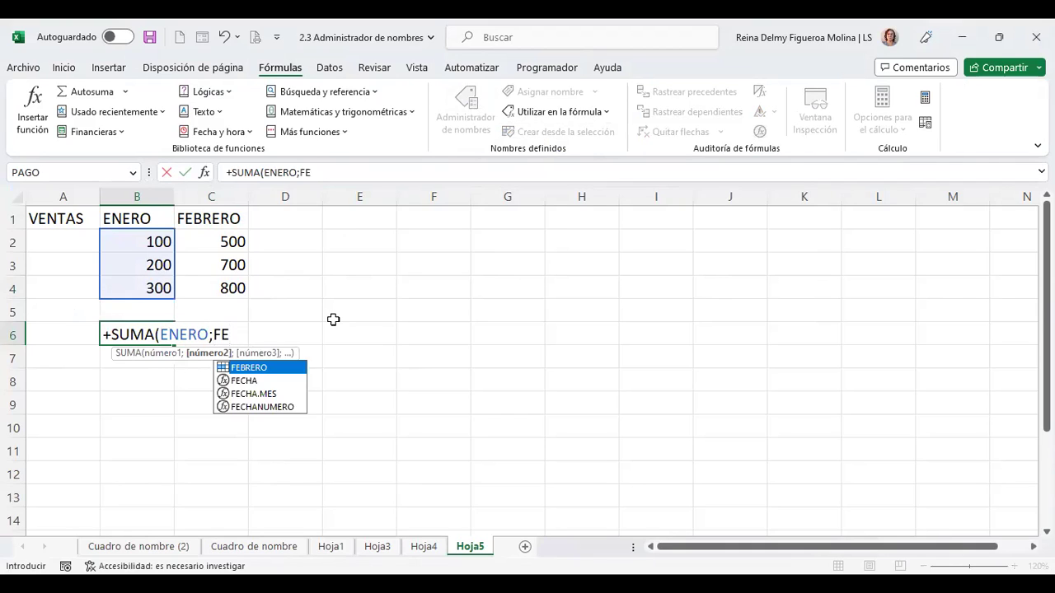
{"action": "type", "text": "BRE"}
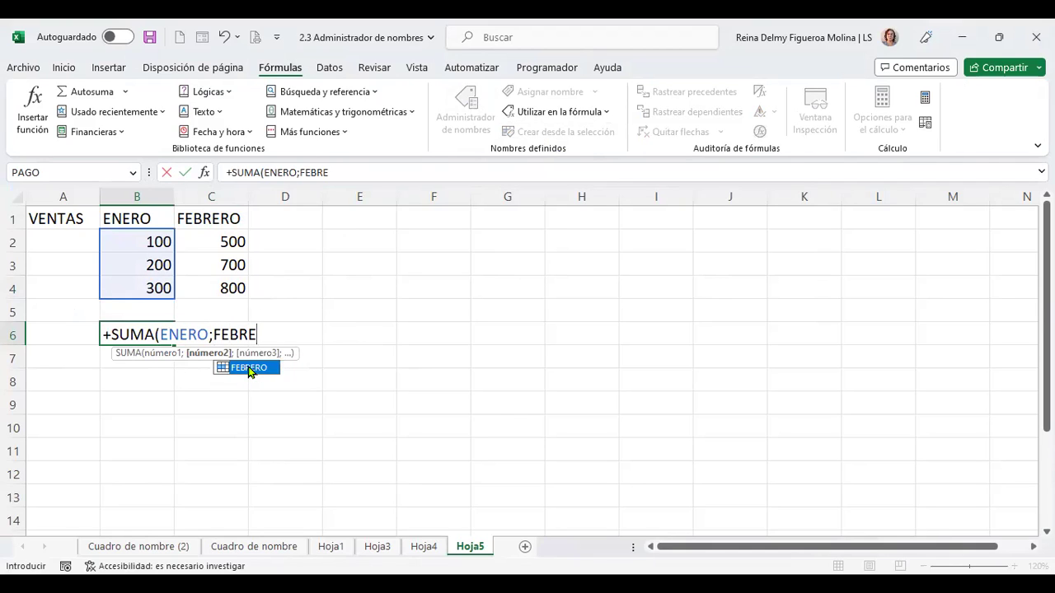
{"action": "key", "text": "Tab"}
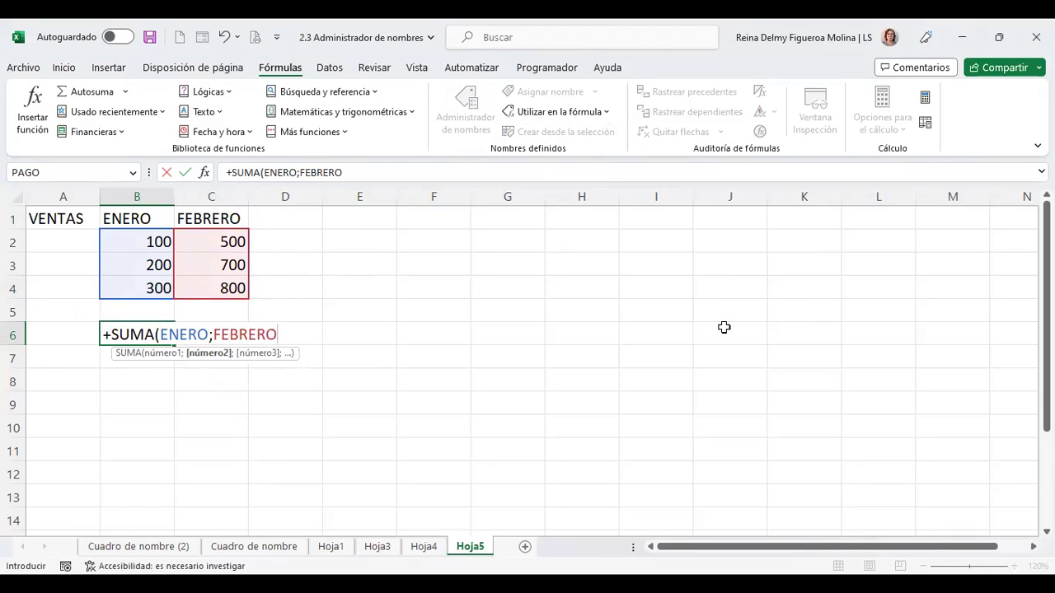
{"action": "key", "text": "Return"}
Compare the status bar sum of B2:C4 with the B6 total and inspect the ranges its formula references
{"action": "left_click", "coordinate": [144, 239]}
{"action": "left_click_drag", "start_coordinate": [145, 238], "coordinate": [231, 287]}
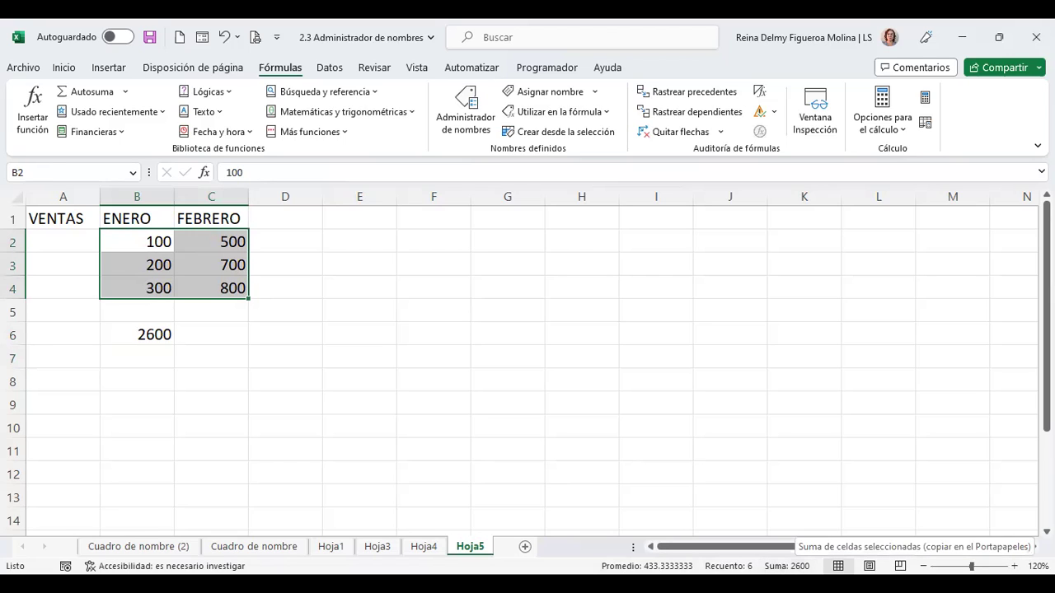
{"action": "left_click", "coordinate": [140, 333]}
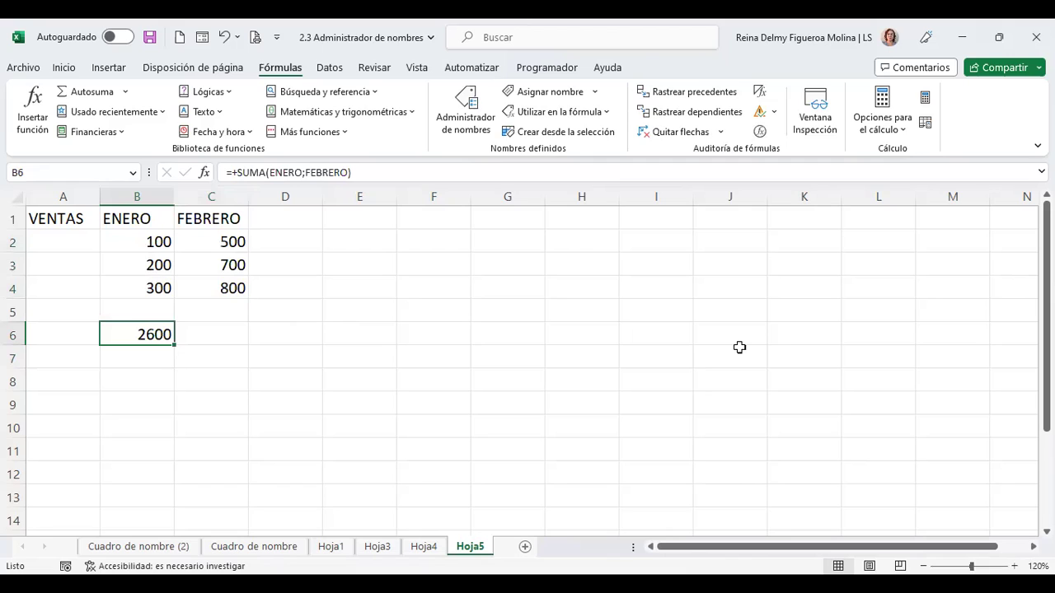
{"action": "key", "text": "F2"}
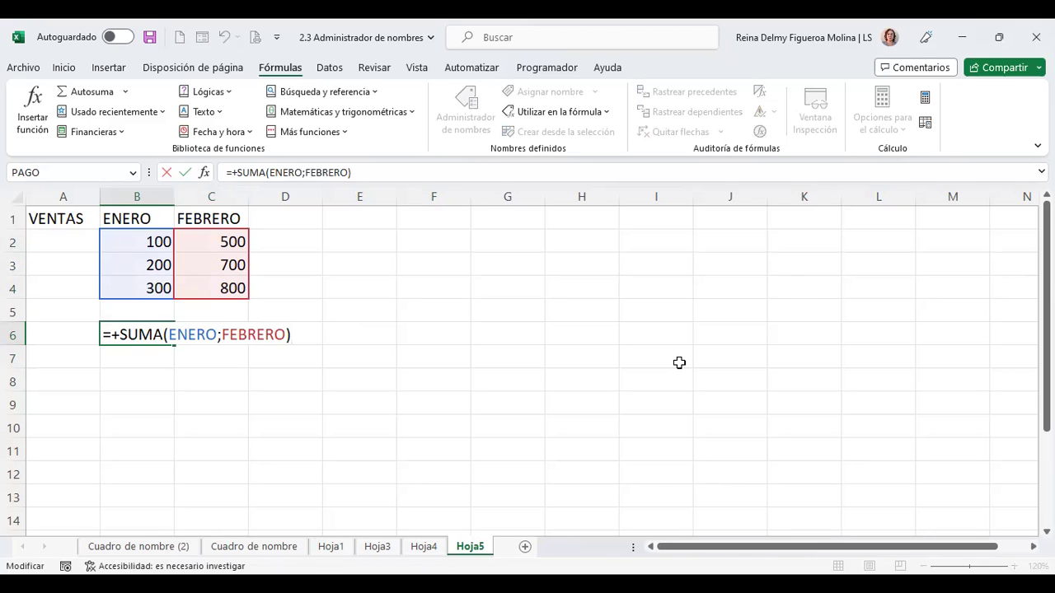
{"action": "key", "text": "Return"}
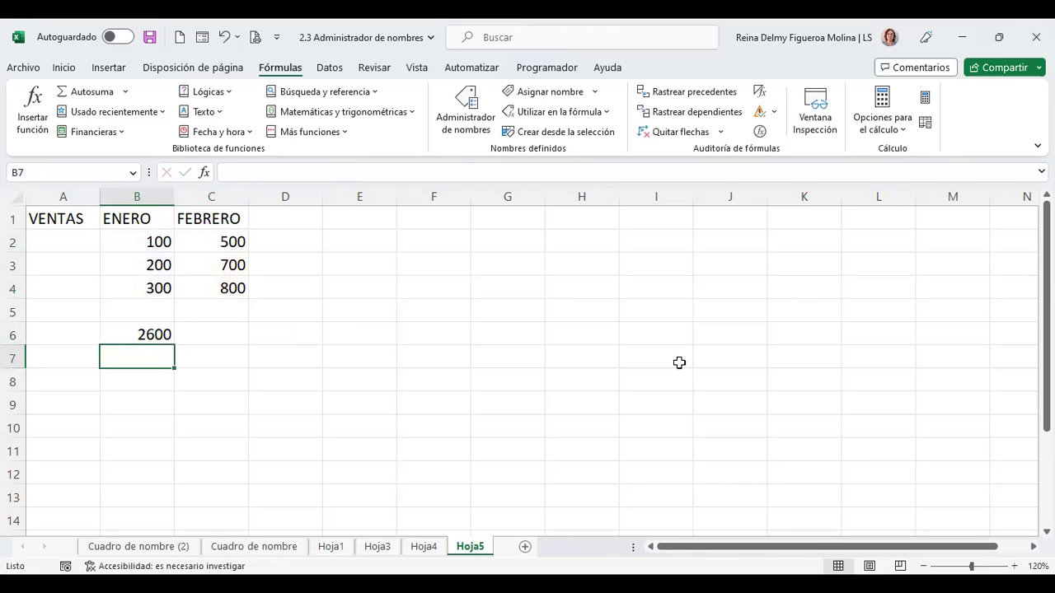